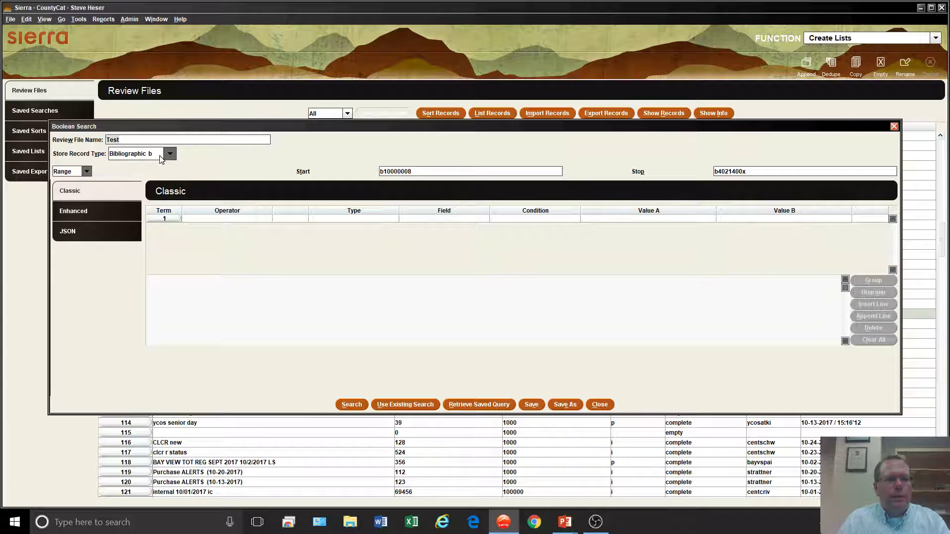
- Run an Advanced bibliographic search for patterson and "alex cross" into the Test review file
click(79, 174)
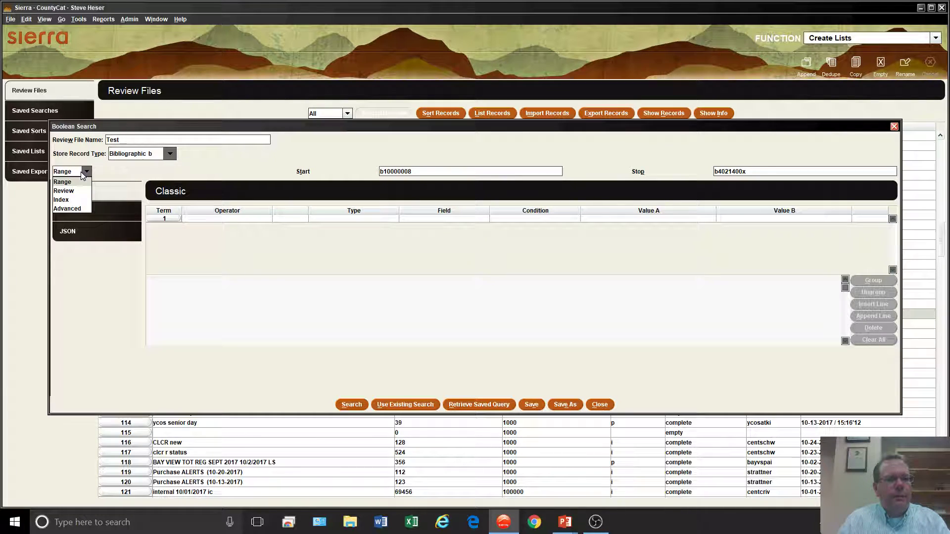
click(67, 208)
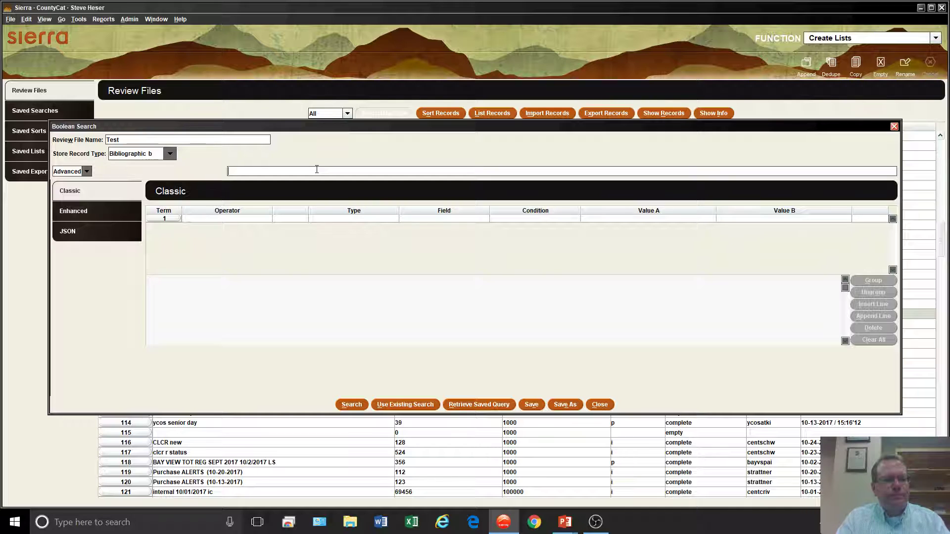
text(pa)
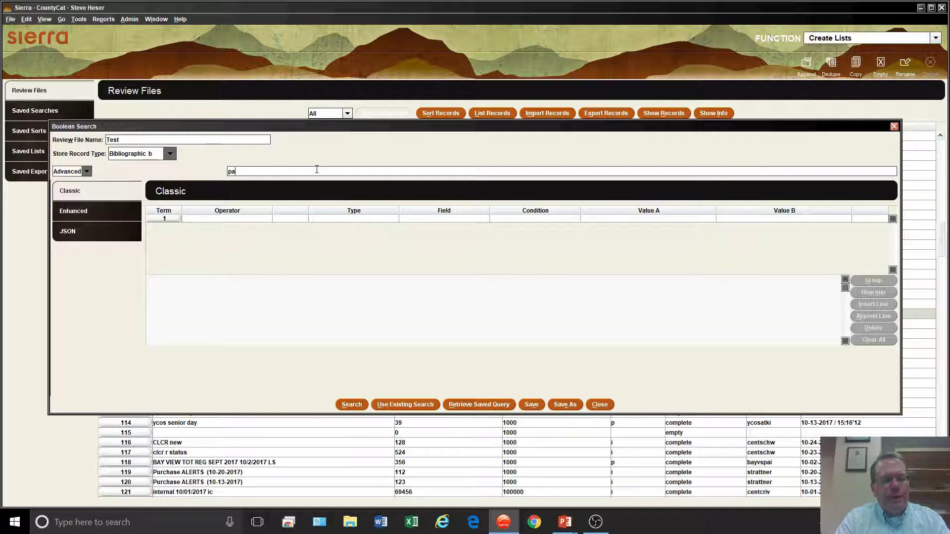
text(tterson and )
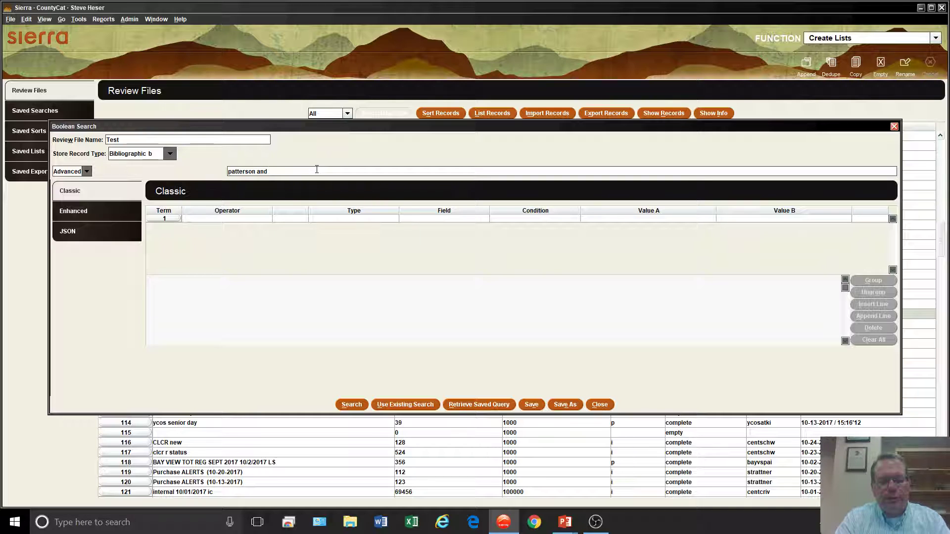
text("alex corr)
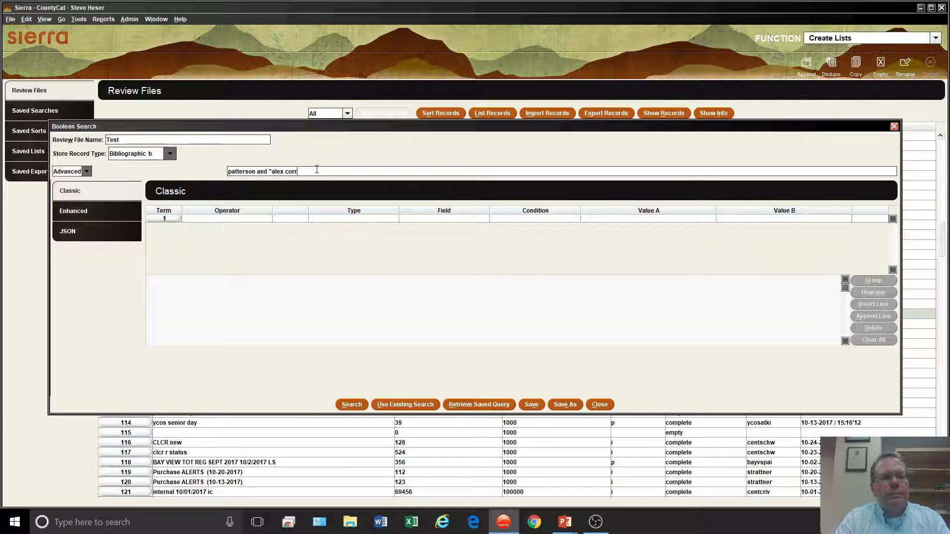
key(BackSpace)
key(BackSpace)
key(BackSpace)
text(ross")
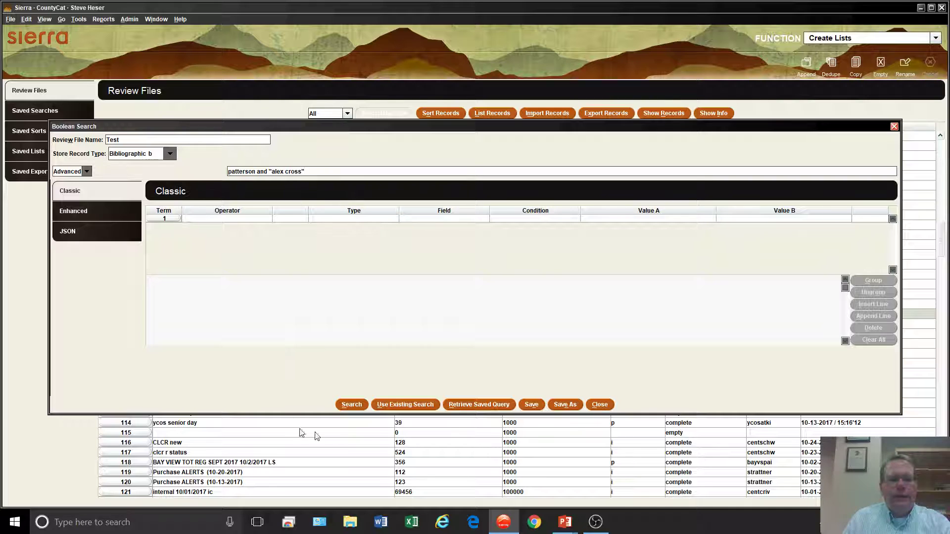
click(351, 405)
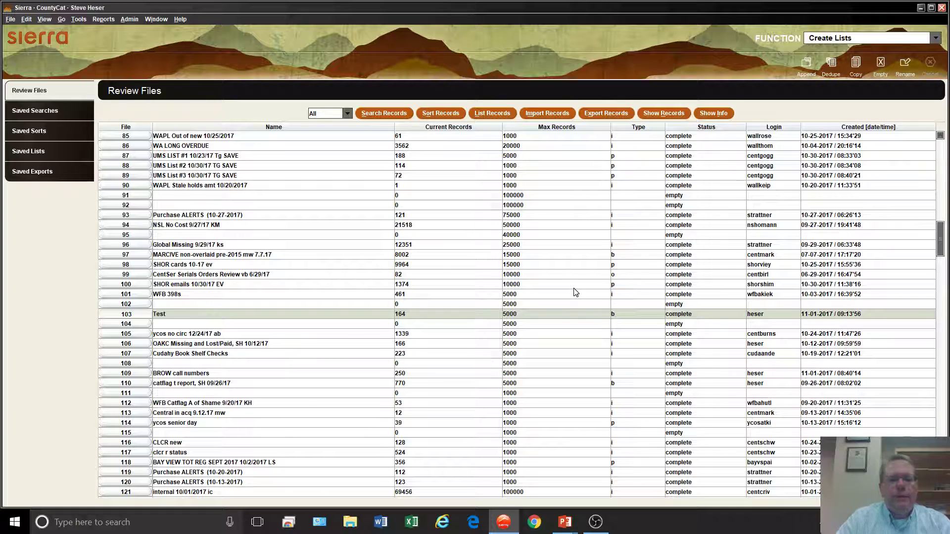
- Open the Test review file and bring up its first record, Kiss the girls [videorecording], in edit view
double_click(441, 318)
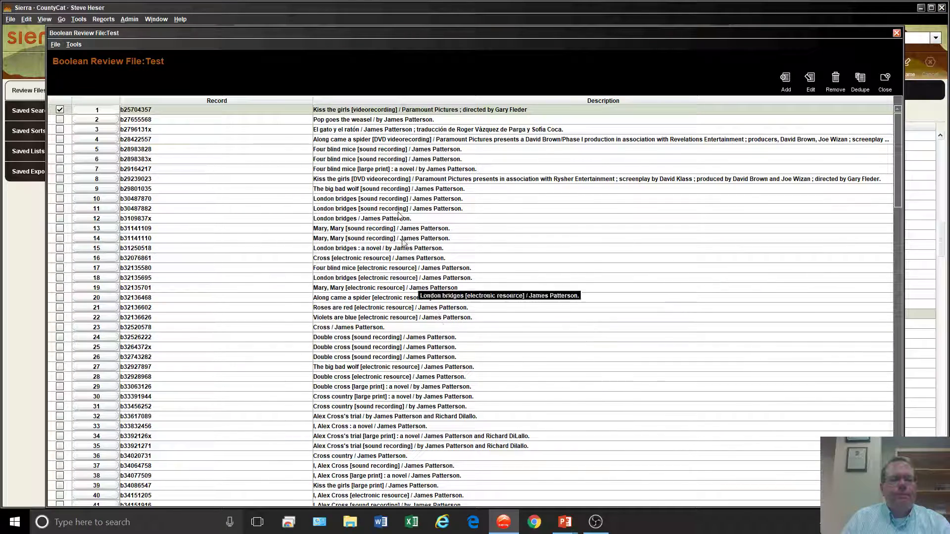
double_click(401, 113)
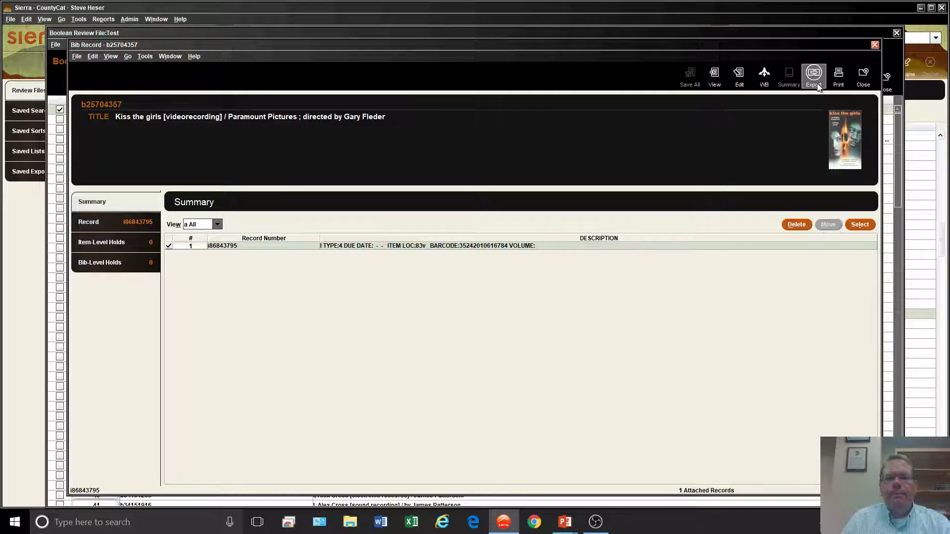
click(738, 76)
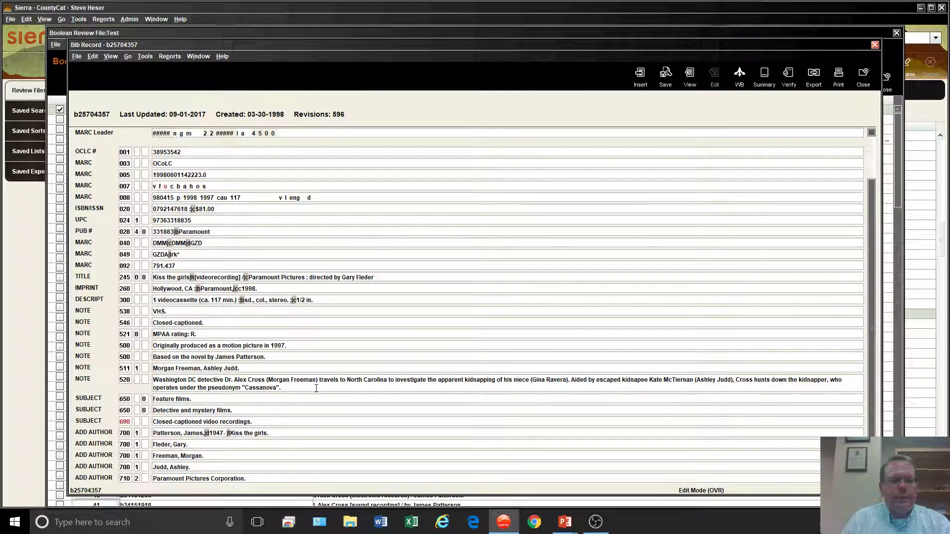
- Highlight "Patterson" and "Alex Cross" in the record's note and added author fields, and close the record and review file
click(298, 347)
key(Insert)
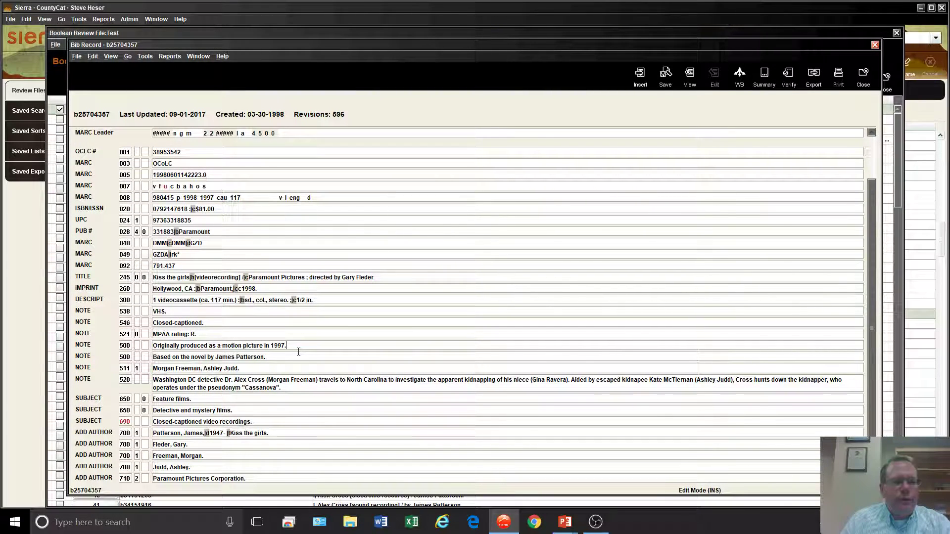
drag(273, 357, 236, 360)
click(330, 387)
drag(234, 381, 265, 381)
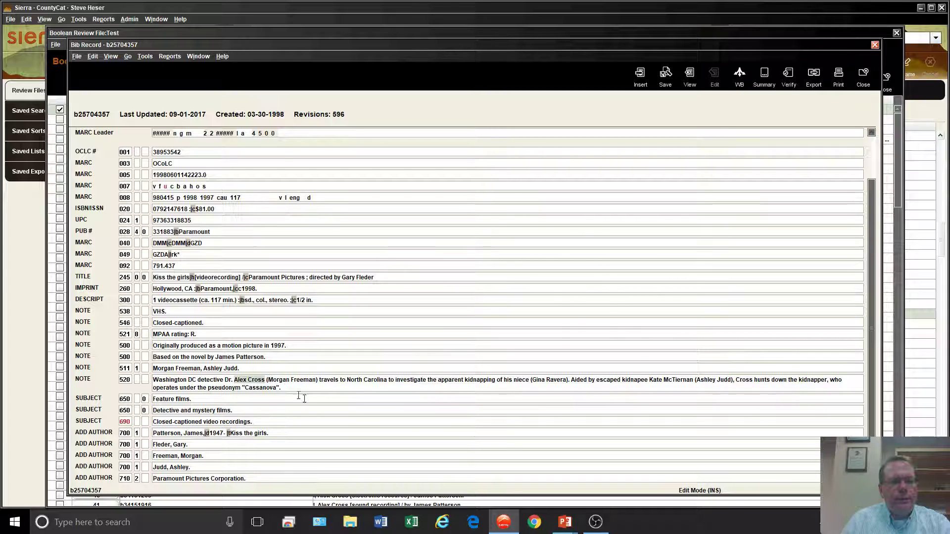
click(381, 385)
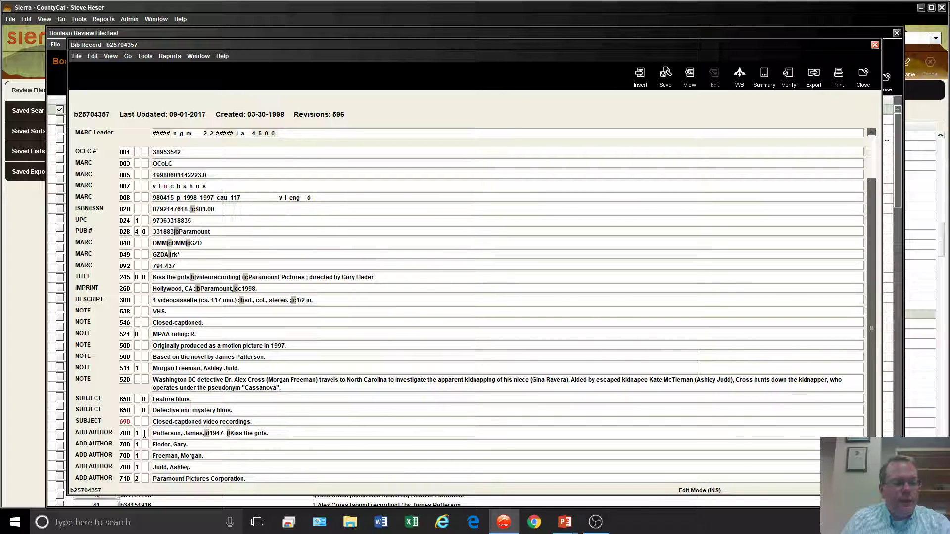
drag(152, 433, 182, 435)
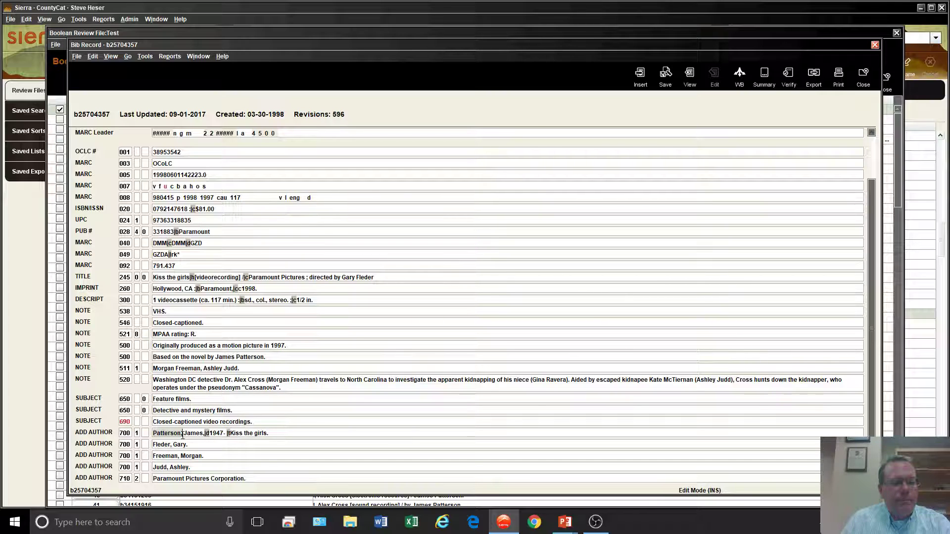
click(281, 432)
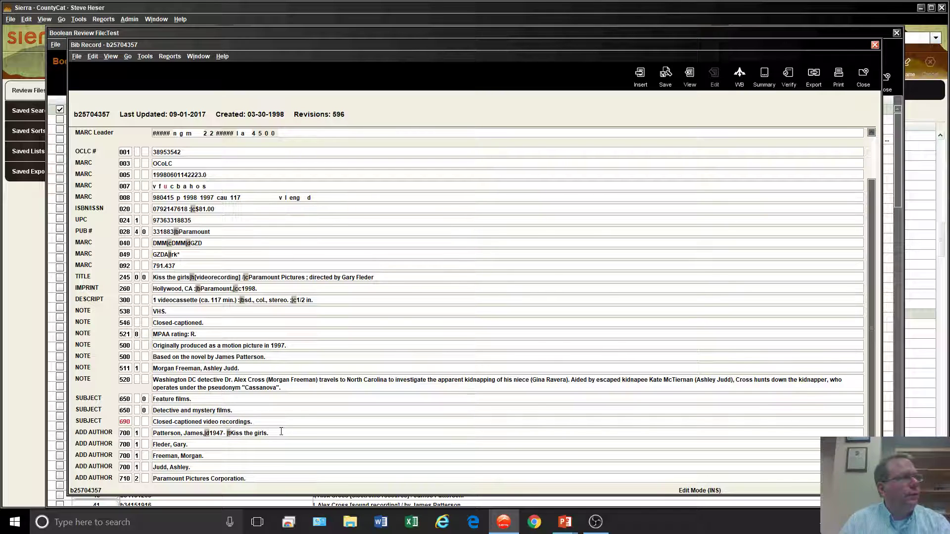
scroll(689, 303, up, 2)
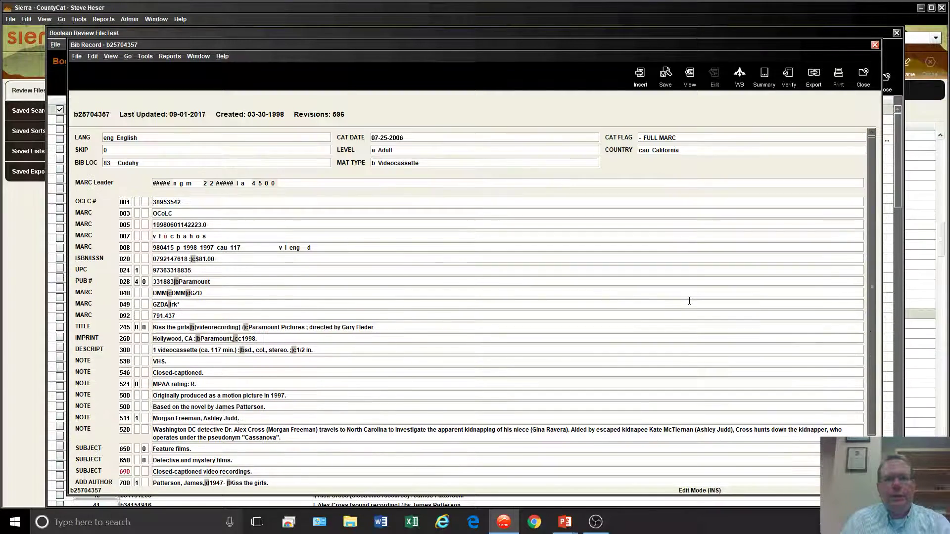
click(859, 75)
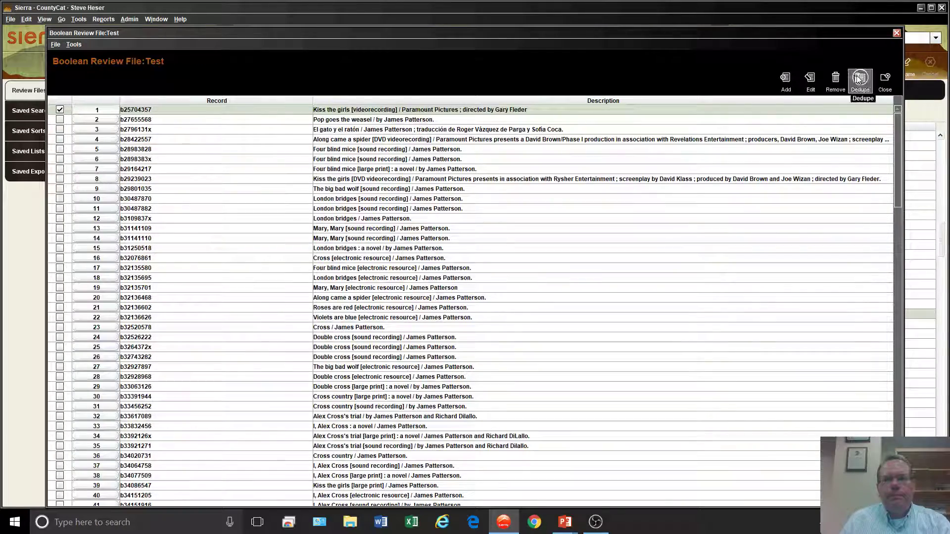
click(892, 82)
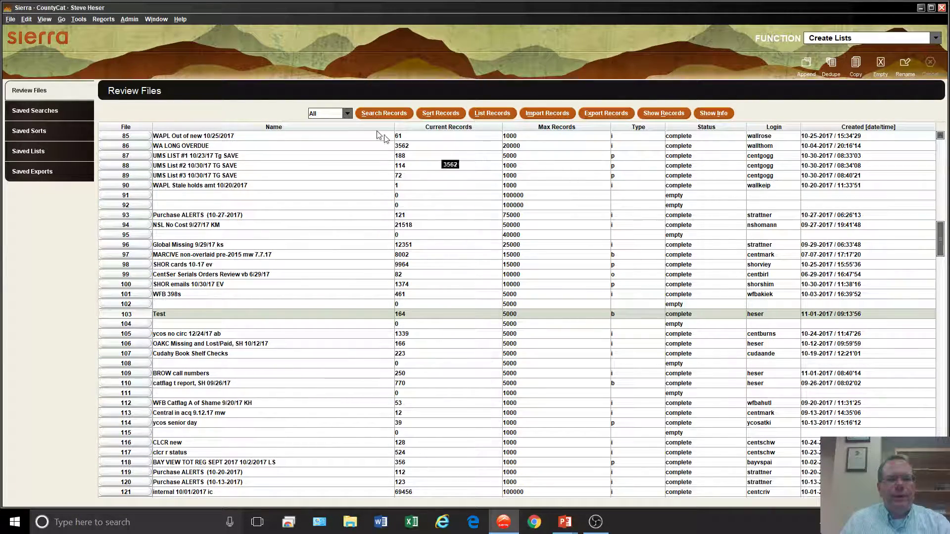
- Overwrite the Test review file with an Advanced bibliographic search for bridge &! music
click(372, 114)
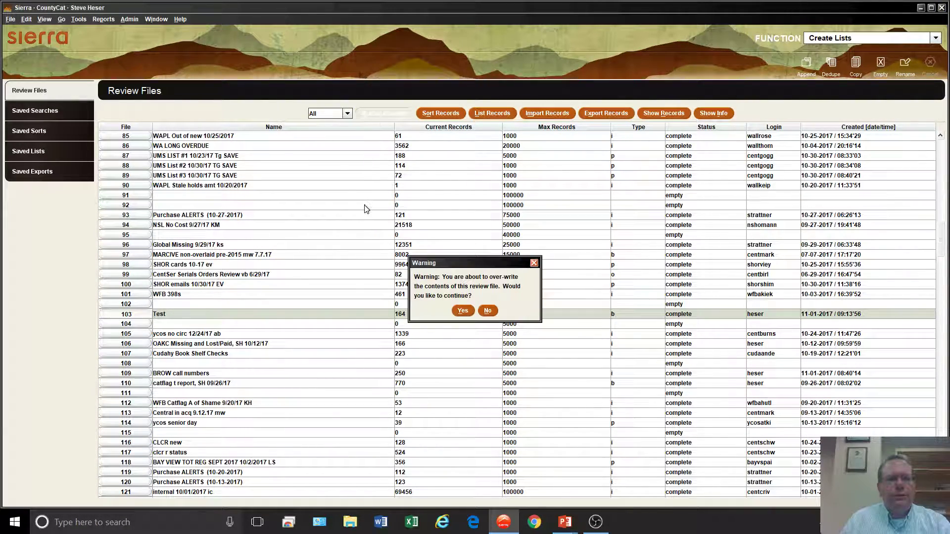
click(462, 310)
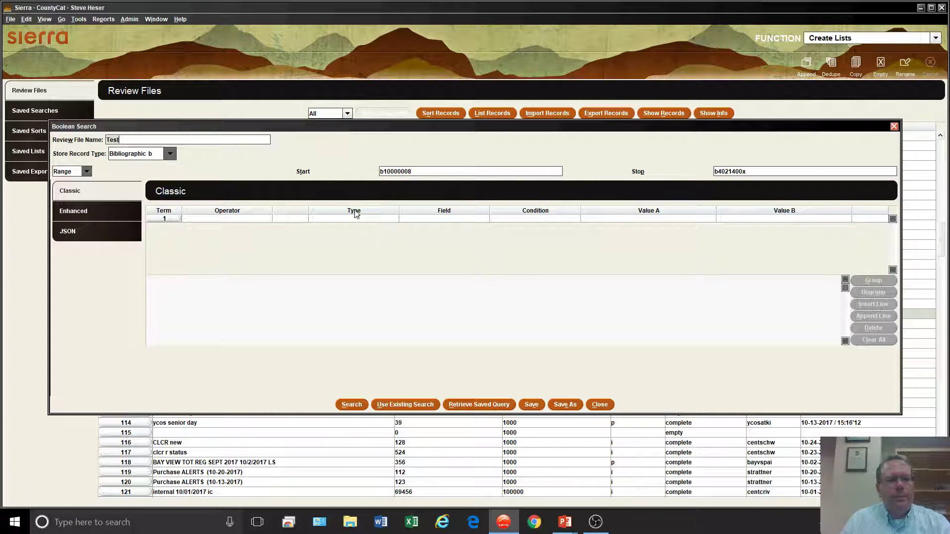
click(86, 171)
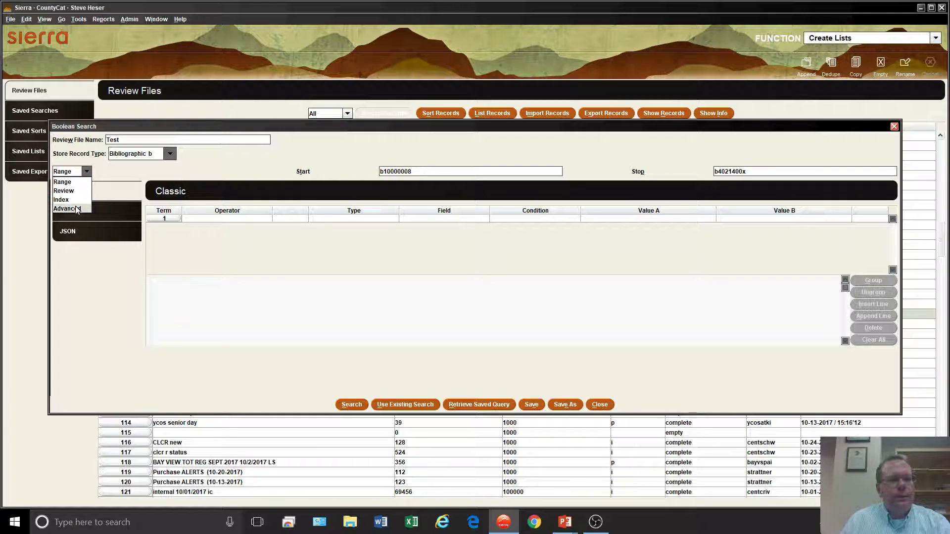
click(64, 209)
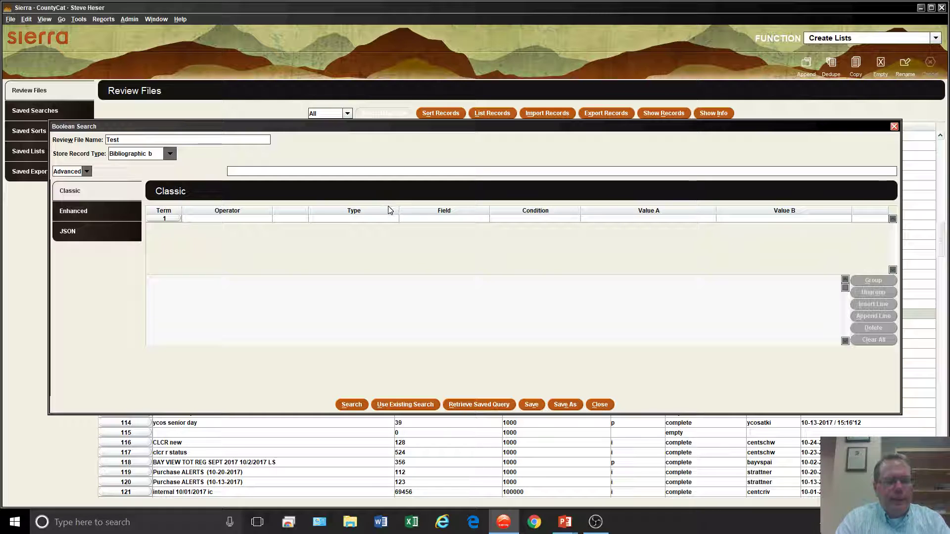
text(bridge)
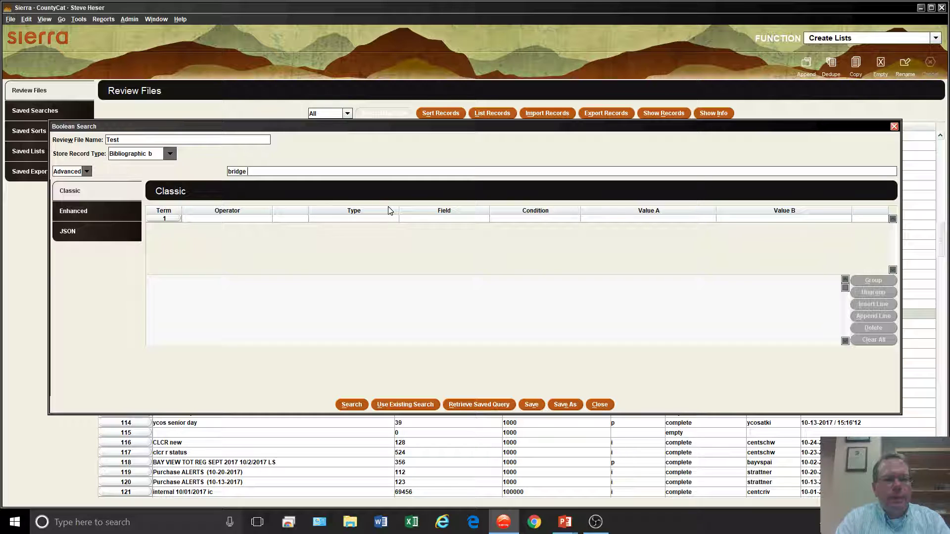
text( &)
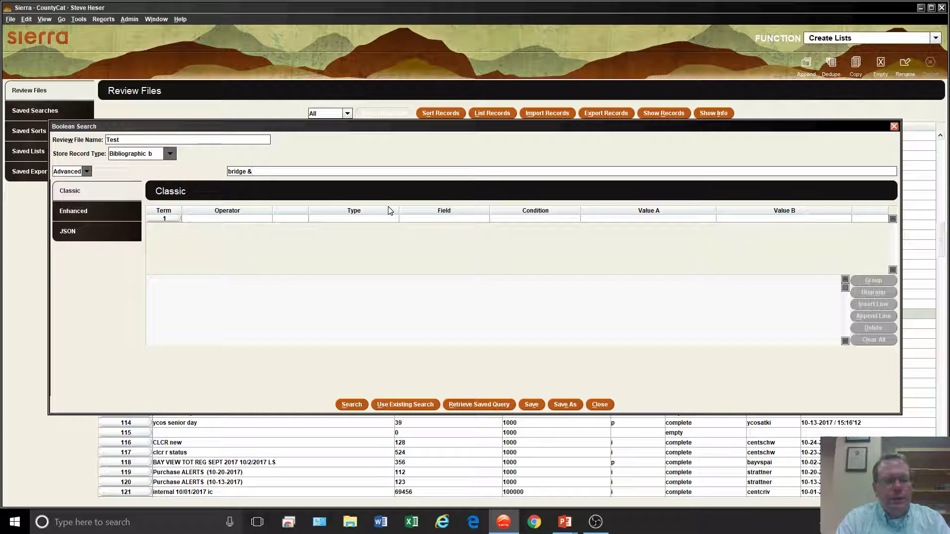
text(! m)
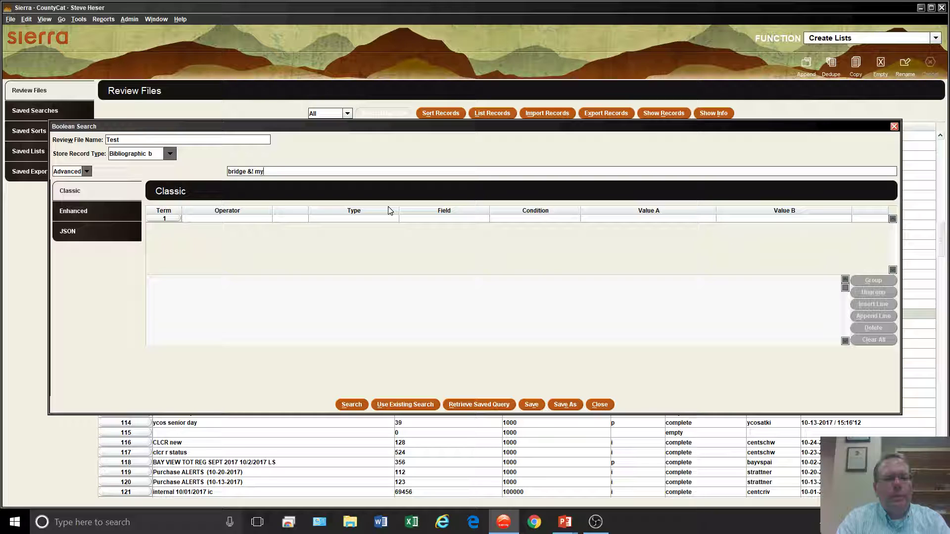
text(usic)
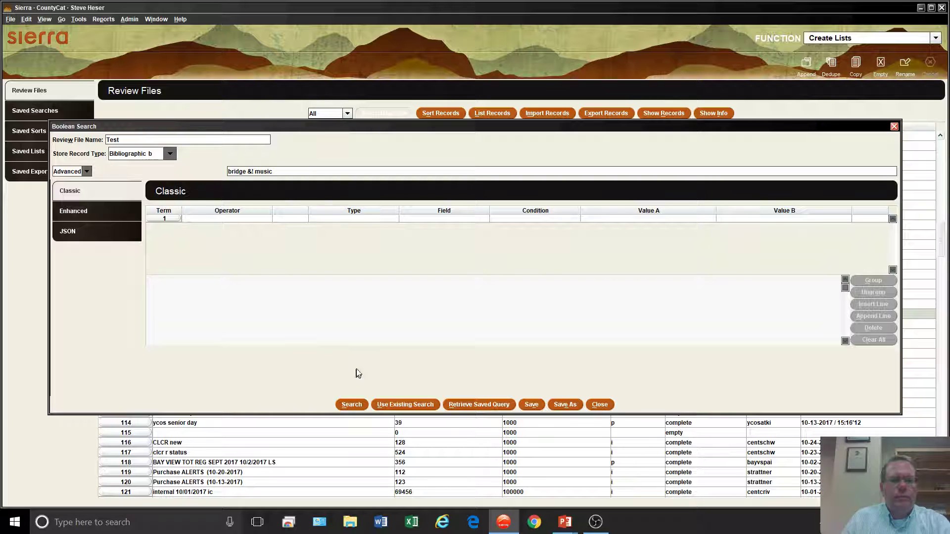
click(352, 404)
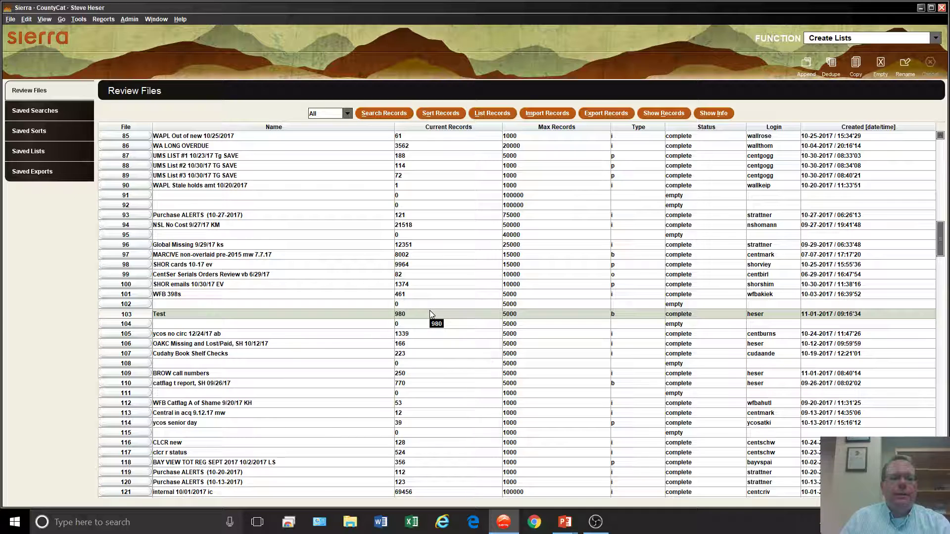
- Show the Test file's records and open Tom Glazer's treasury of songs for children in edit view
click(663, 113)
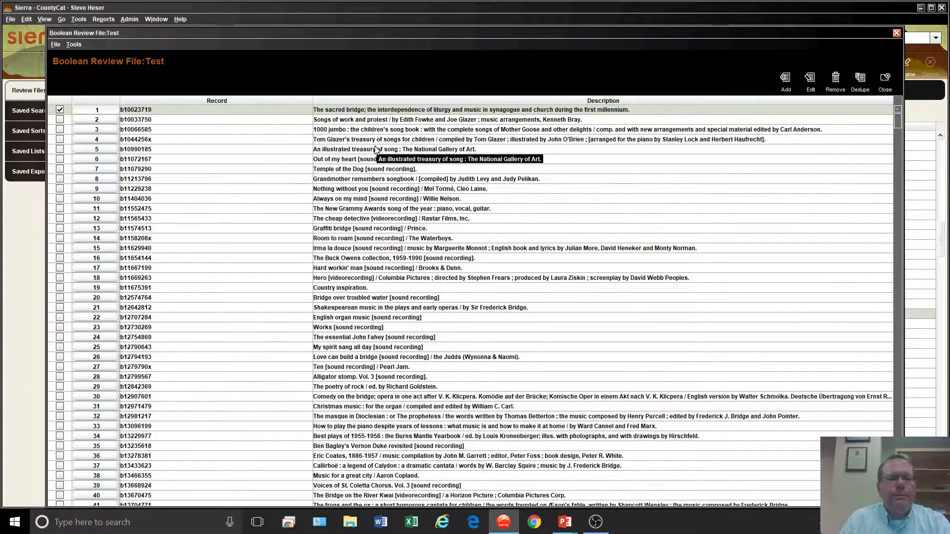
click(369, 141)
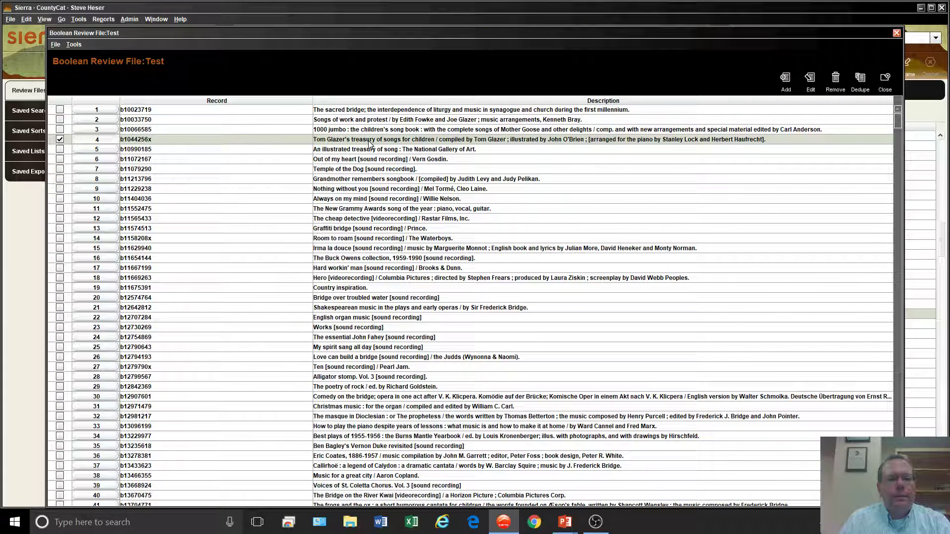
double_click(369, 142)
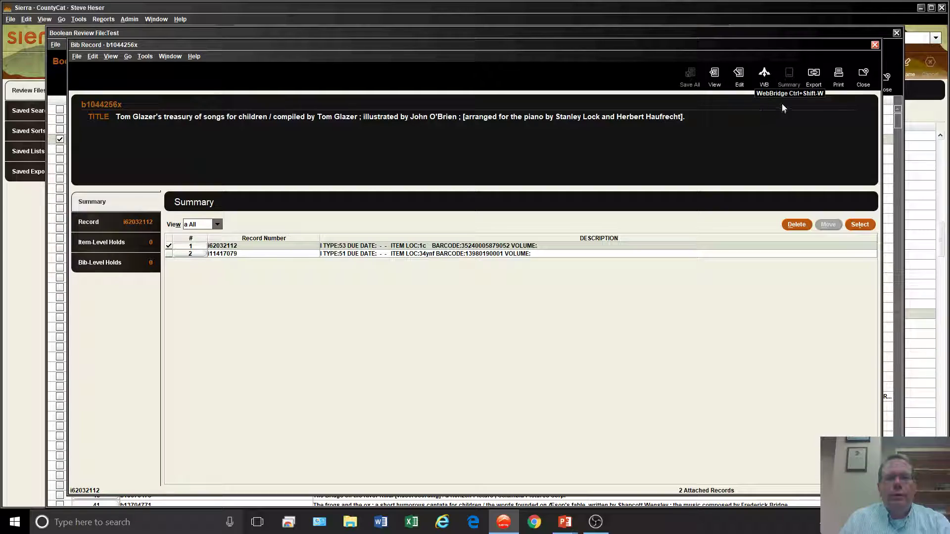
click(739, 75)
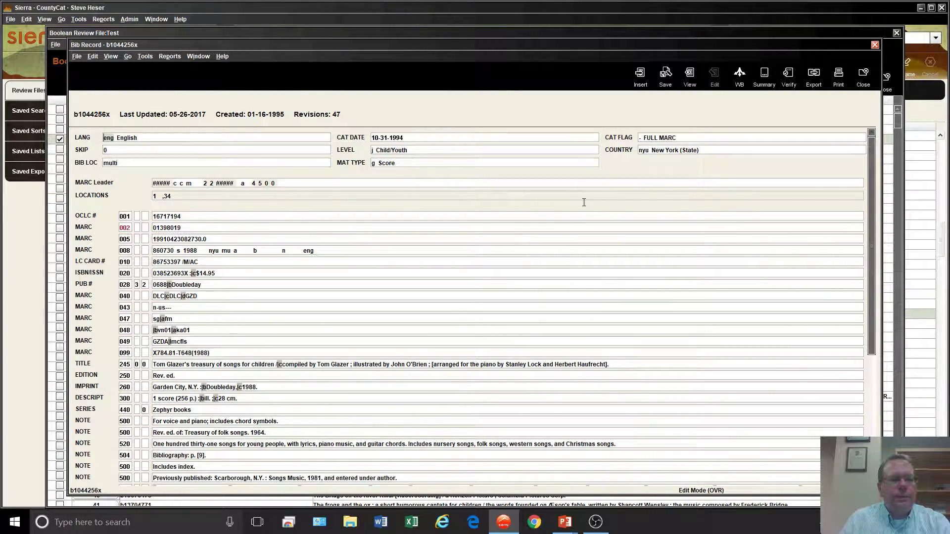
- Look through the record's notes for the excluded term and highlight "music" in the 520 note in insert mode
scroll(584, 202, down, 3)
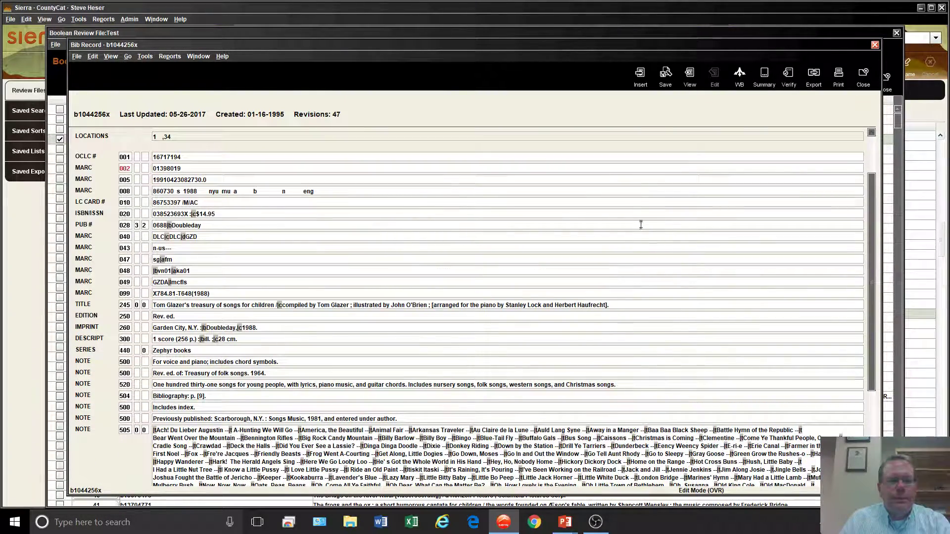
scroll(623, 222, down, 3)
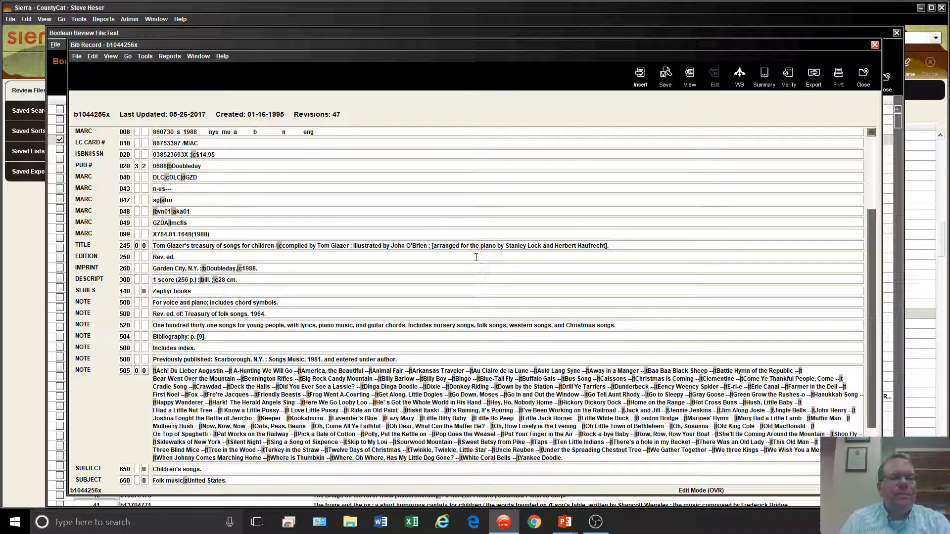
scroll(475, 257, down, 3)
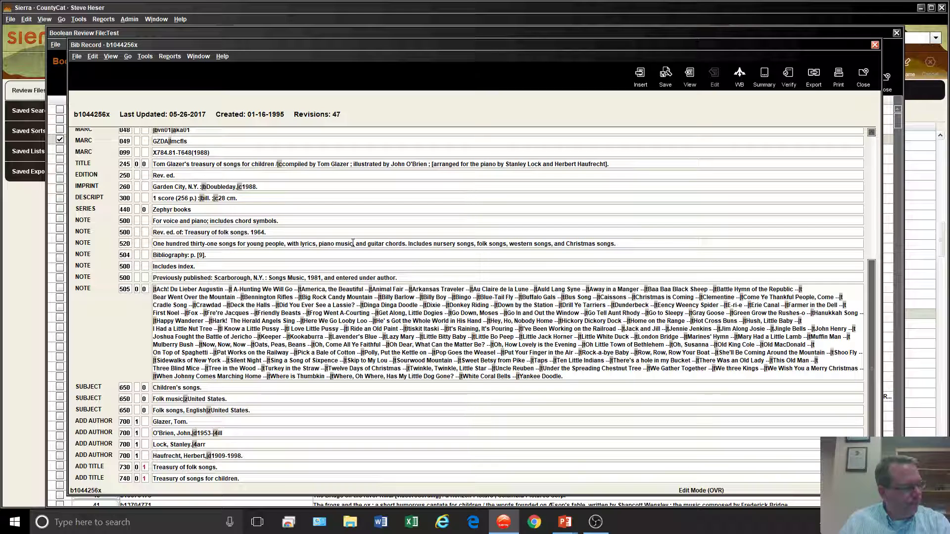
key(Insert)
drag(353, 243, 335, 242)
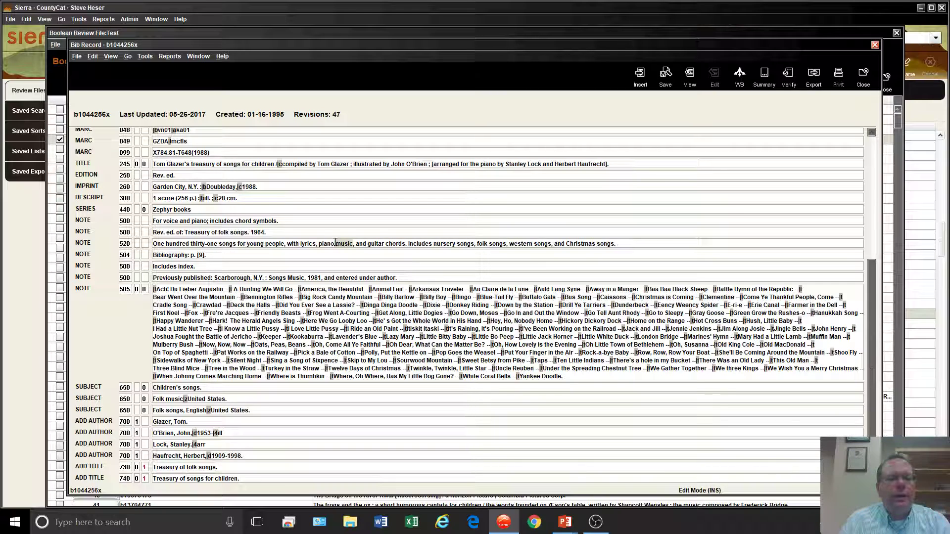
- Close the Tom Glazer's treasury of songs record and open Country inspiration in edit view
click(449, 277)
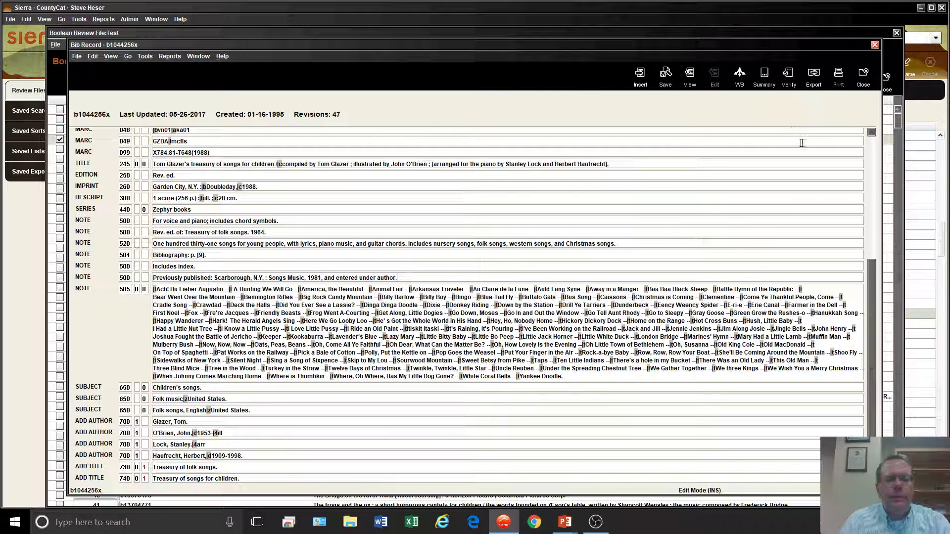
click(864, 76)
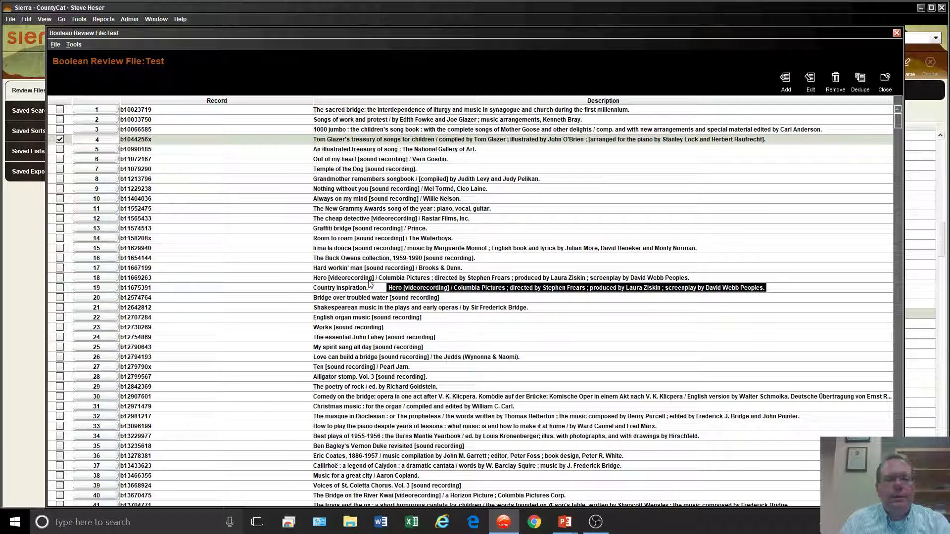
double_click(492, 286)
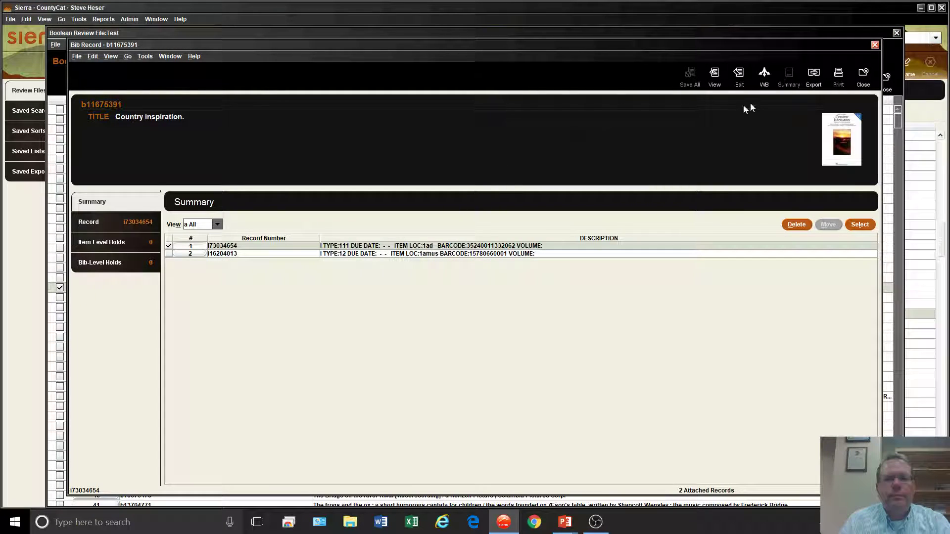
click(738, 77)
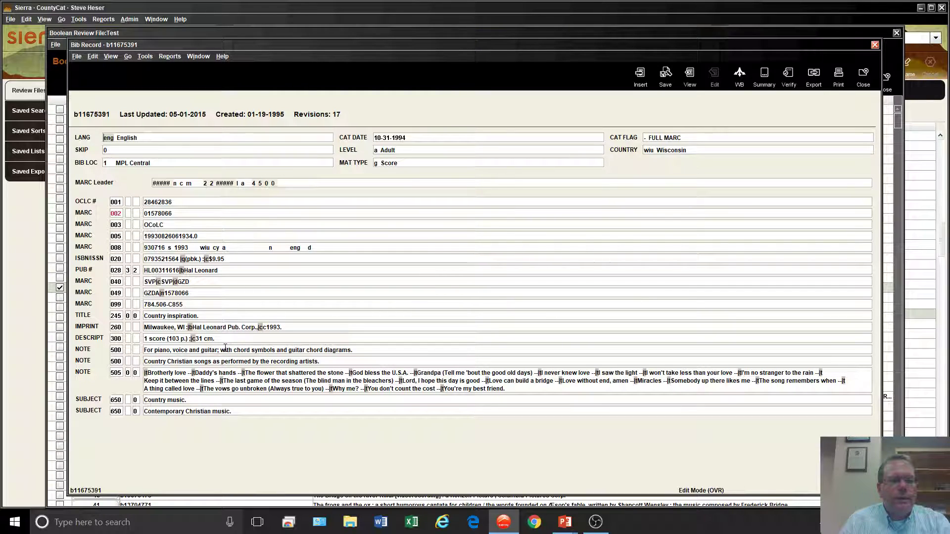
- Highlight "bridge" in the record's 505 note, and close the record and the Test review file
click(360, 362)
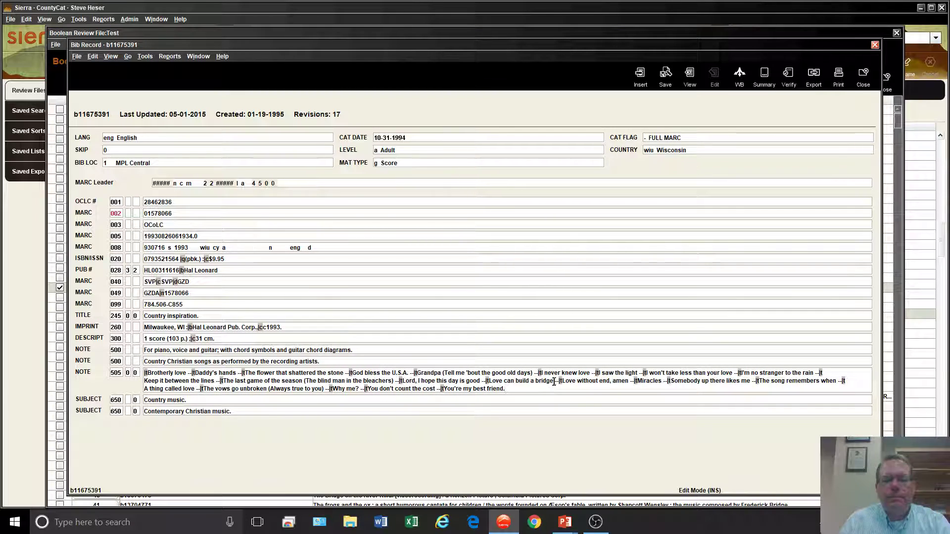
drag(554, 381, 536, 381)
click(860, 78)
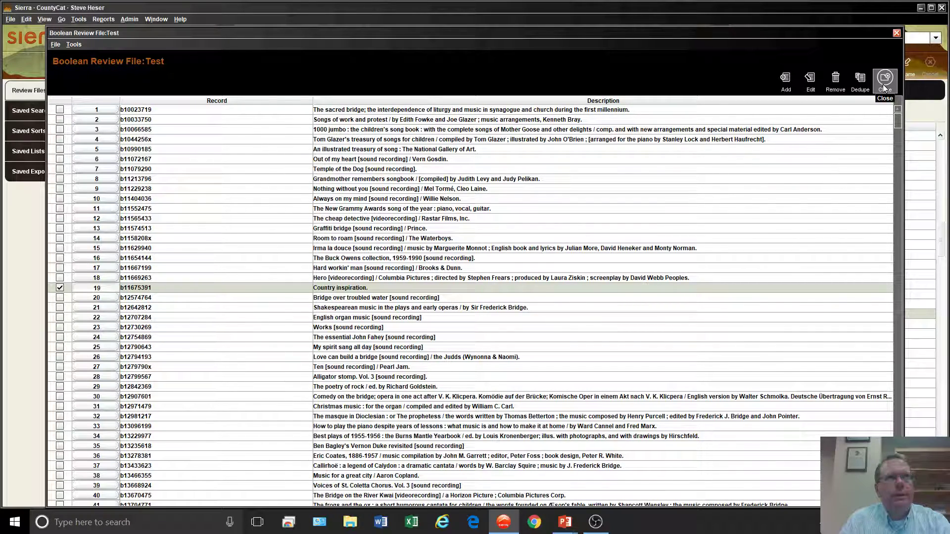
click(884, 85)
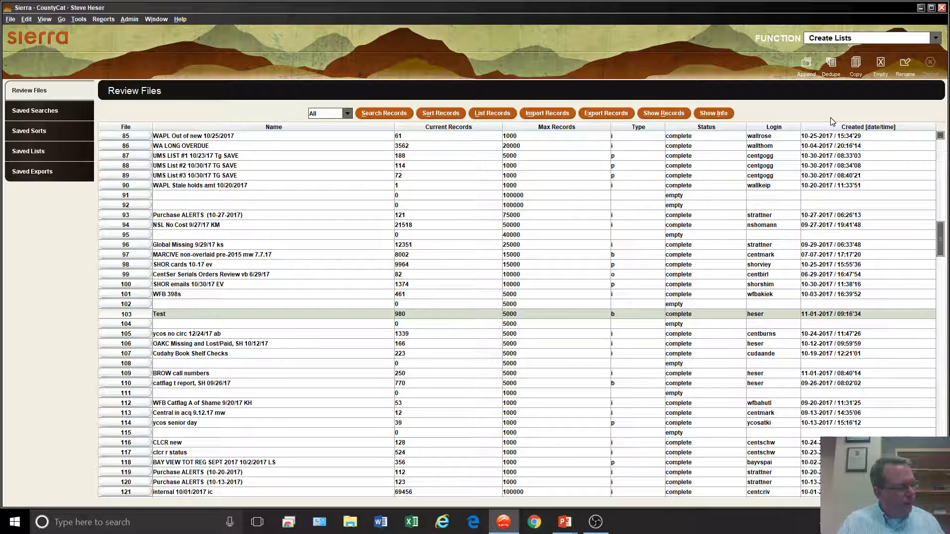
- Switch to the PowerPoint slide show and advance to the Adjacency slide
key(alt+Tab)
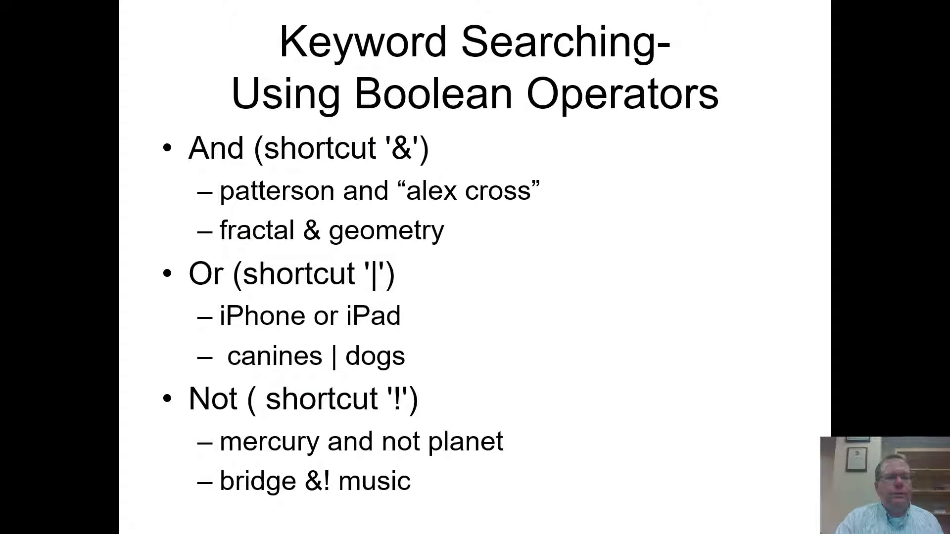
key(Right)
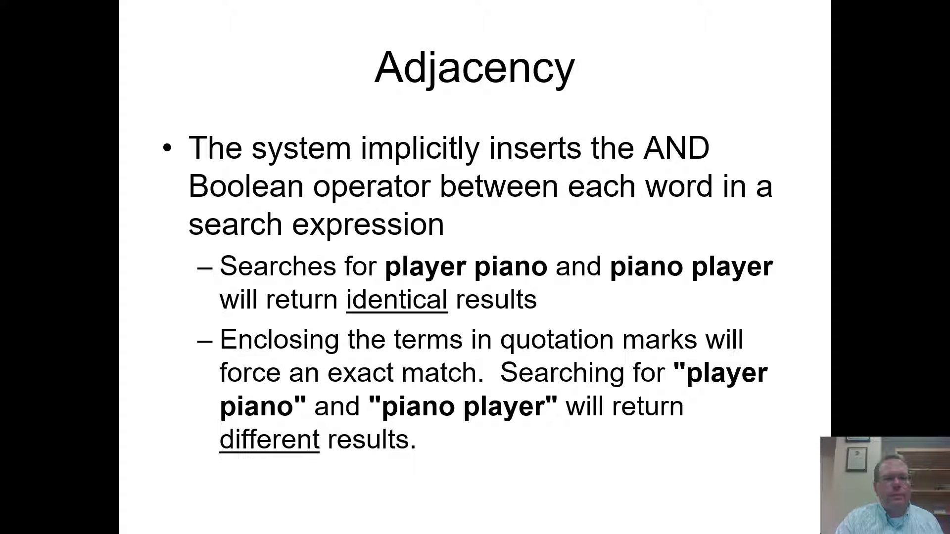
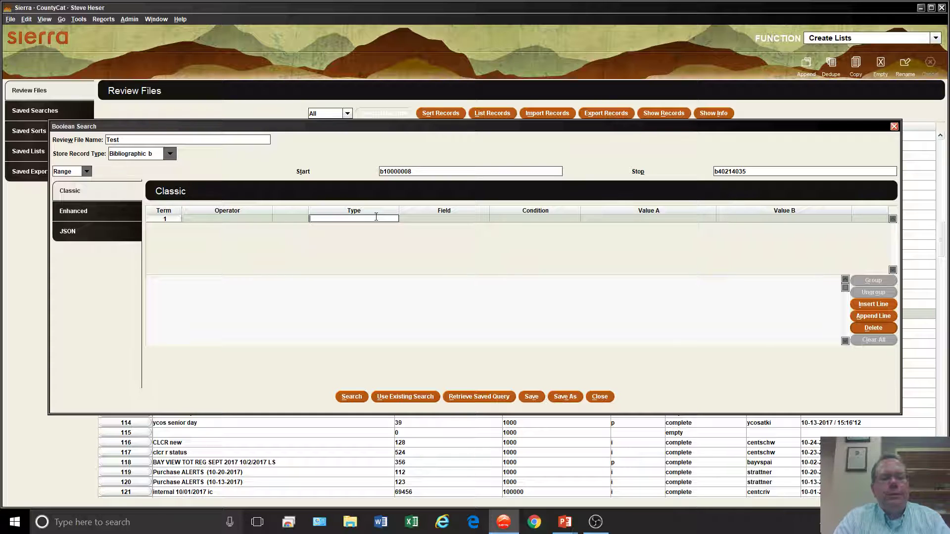
- Define the bibliographic search term as Item CALL NO. matches ^|ff$ and run the search into the Test review file
text(i)
key(Tab)
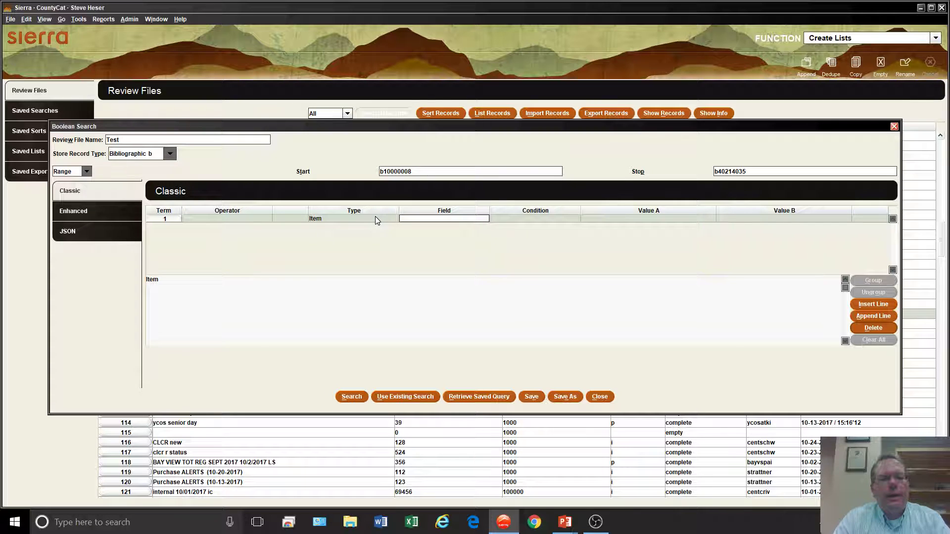
text(c)
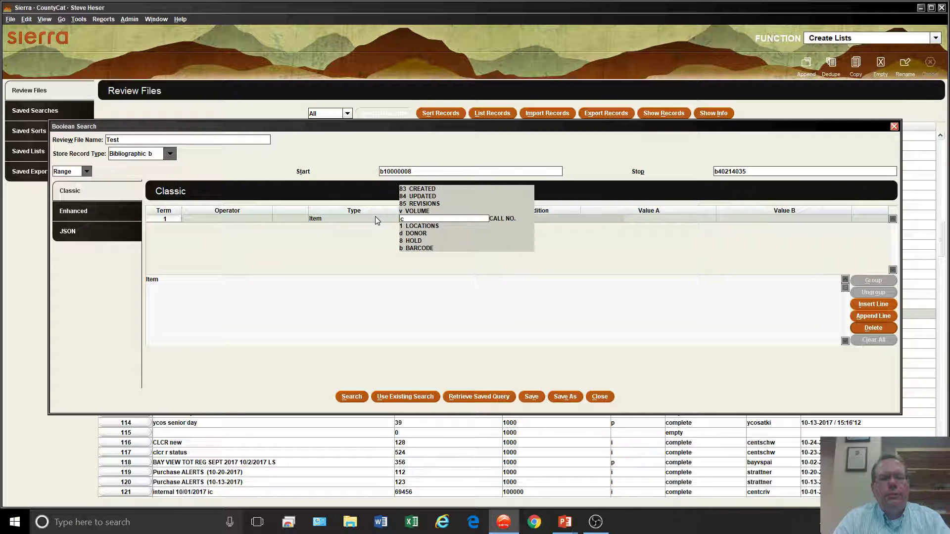
key(Tab)
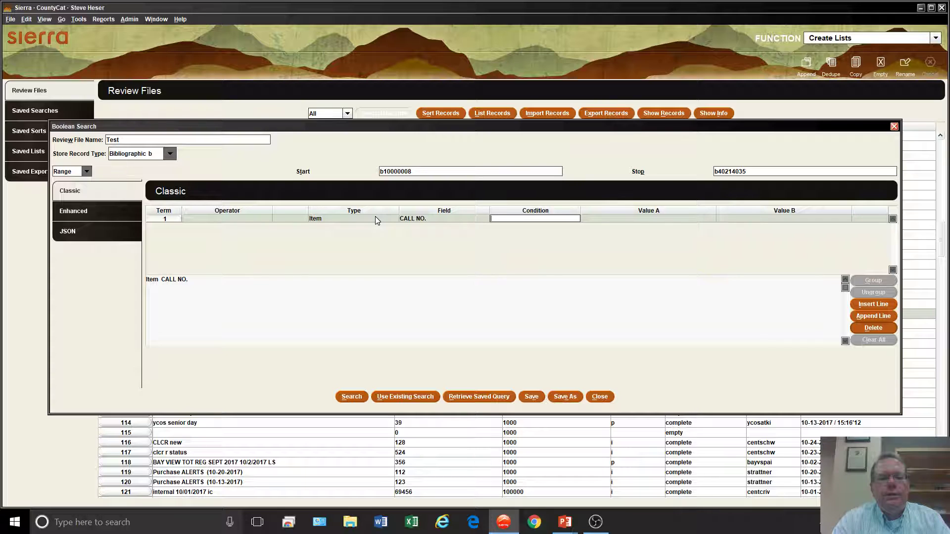
text(R)
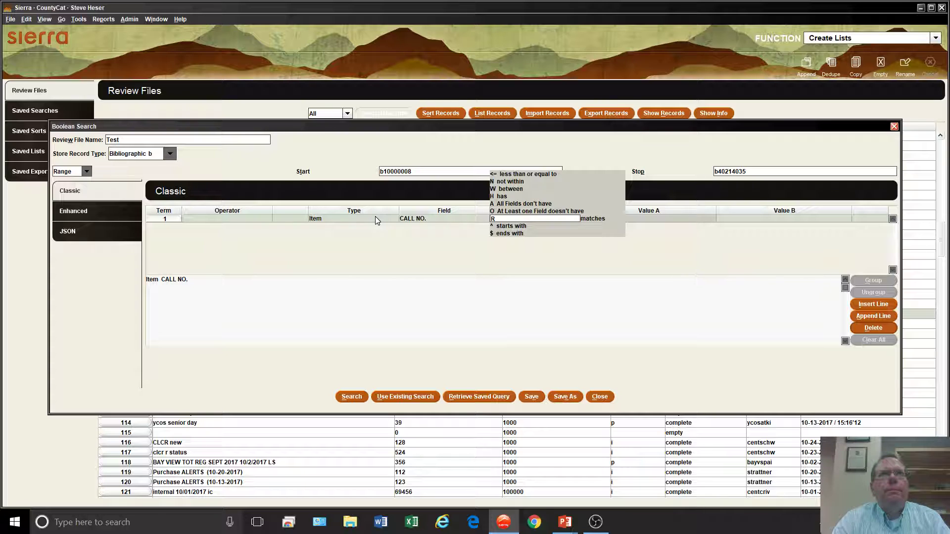
key(Return)
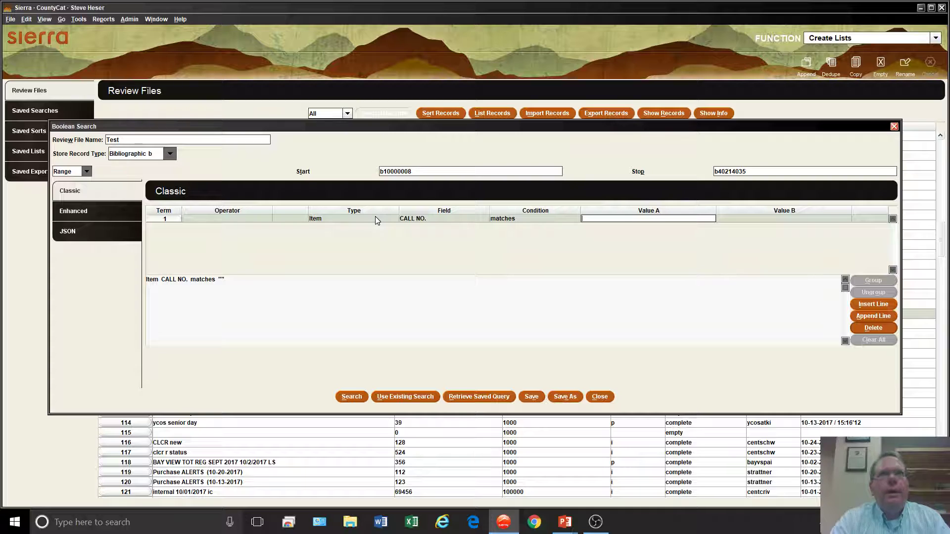
text(^IFF$)
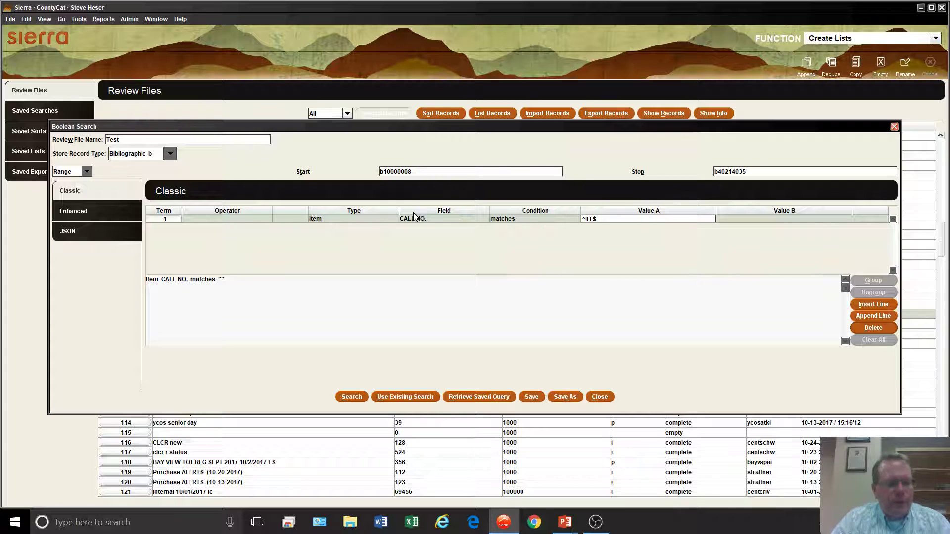
key(Return)
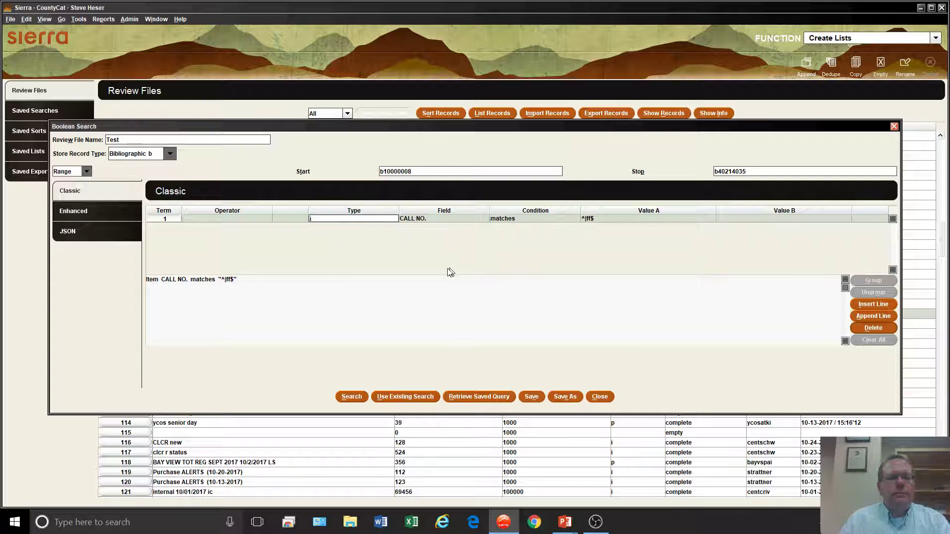
click(352, 399)
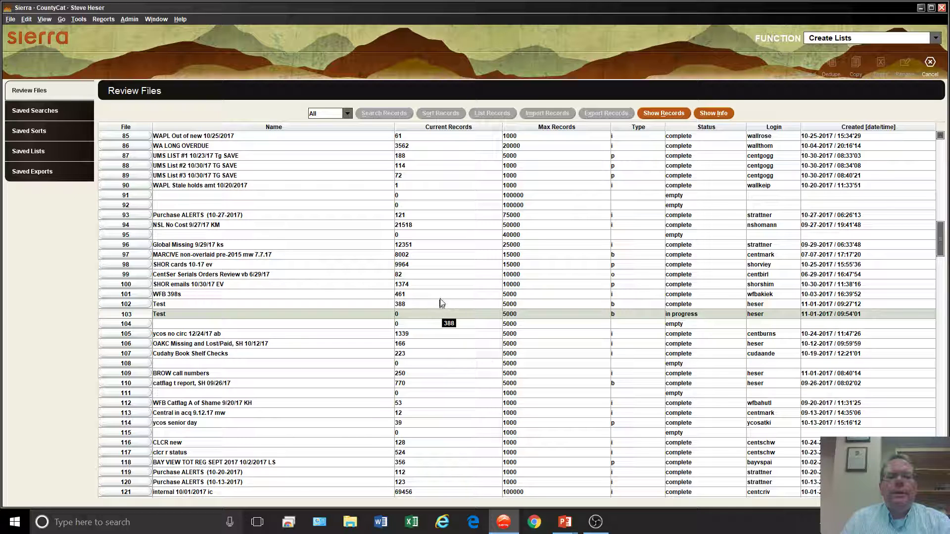
- Check the running search in the Test review file 103 and switch to the PowerPoint slide show
click(440, 303)
click(443, 314)
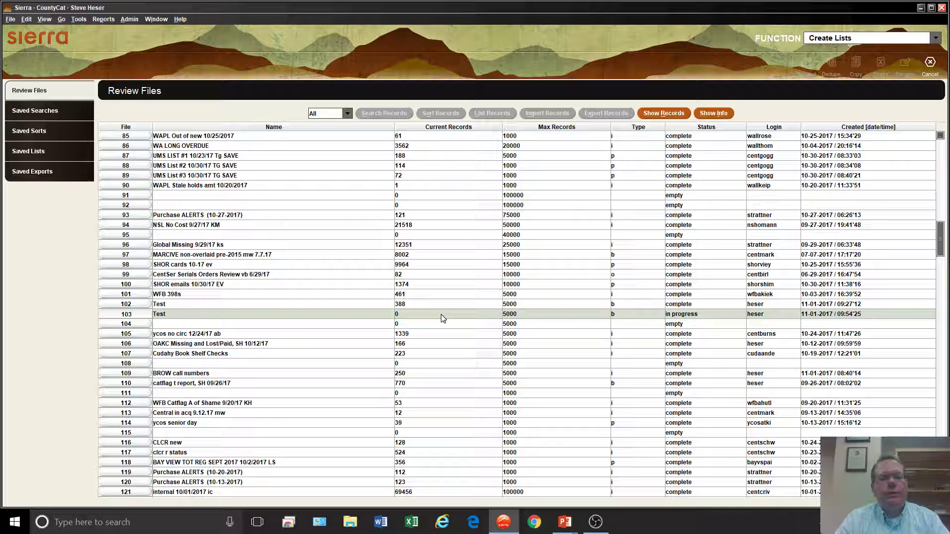
key(alt+Tab)
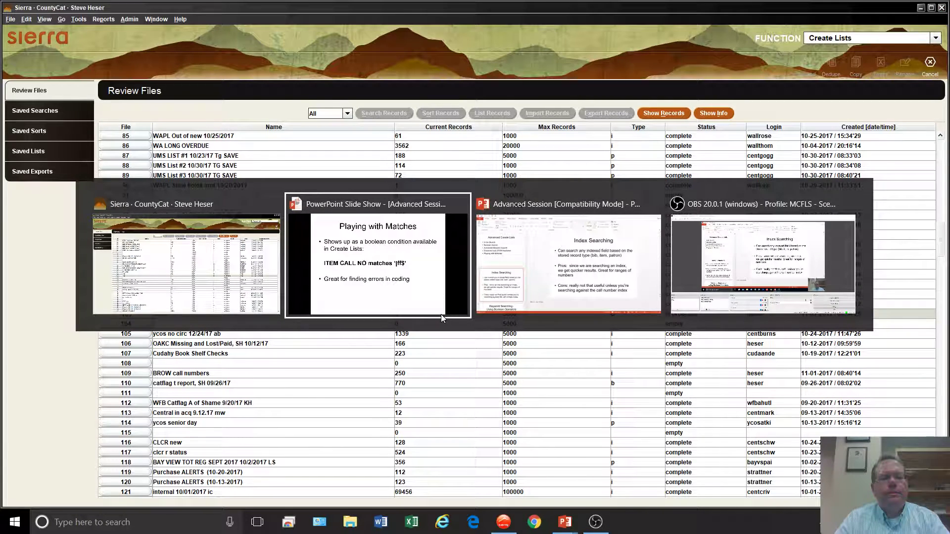
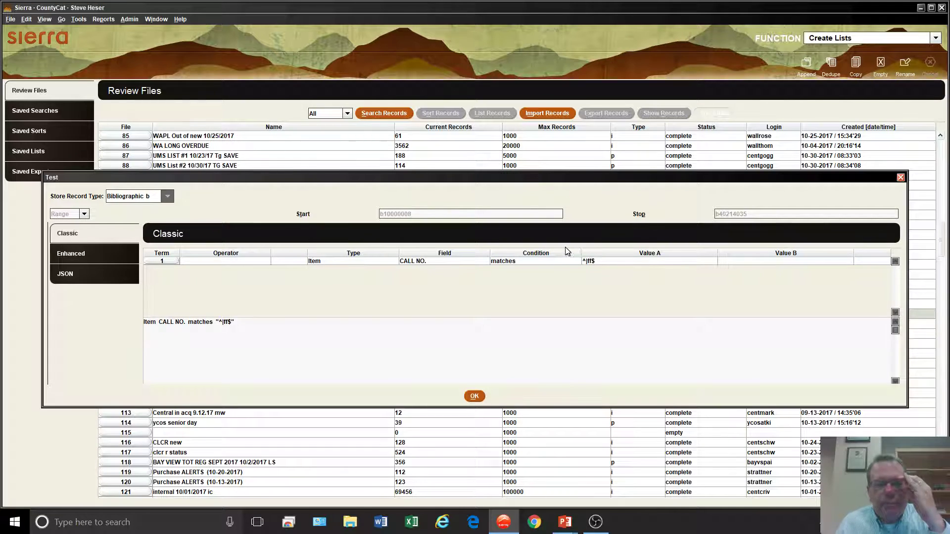
- Close the Test file's query information and start a new Range search that stores Item records
click(477, 392)
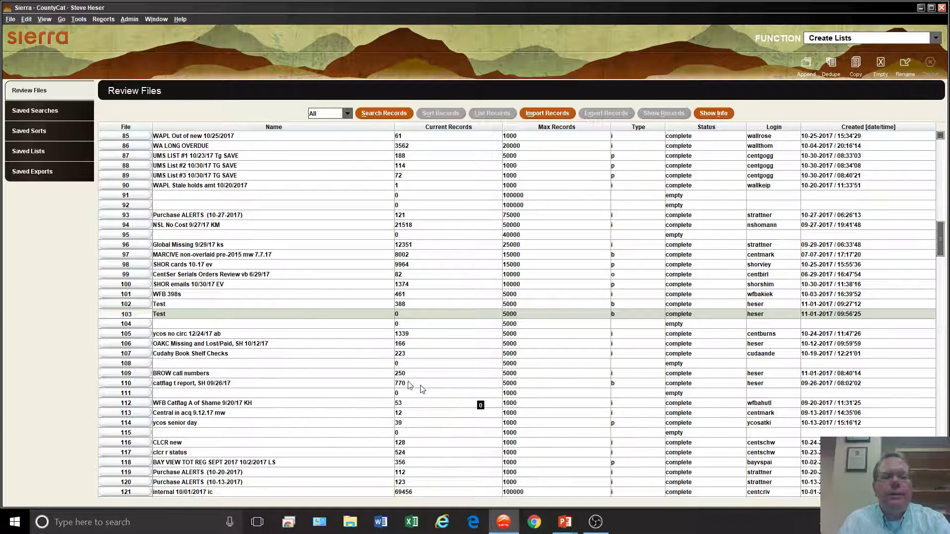
click(382, 115)
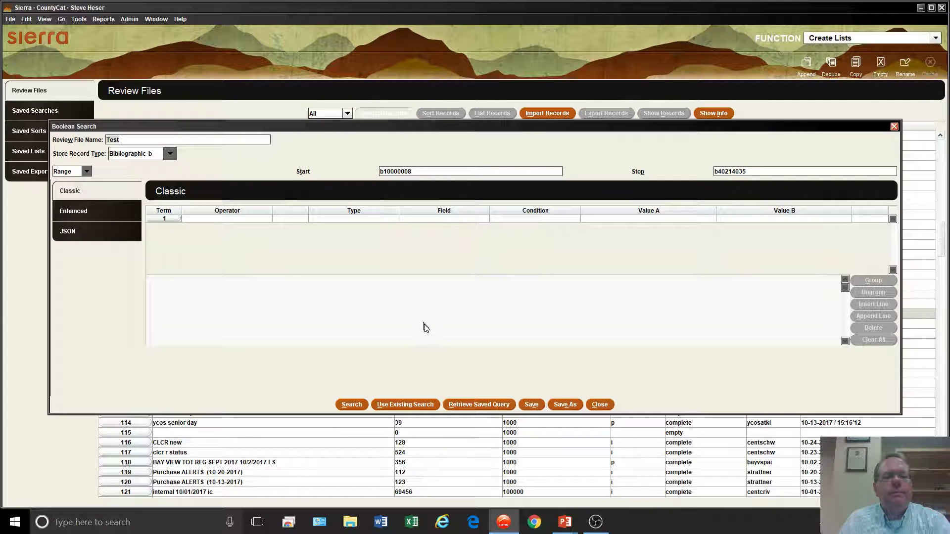
click(75, 171)
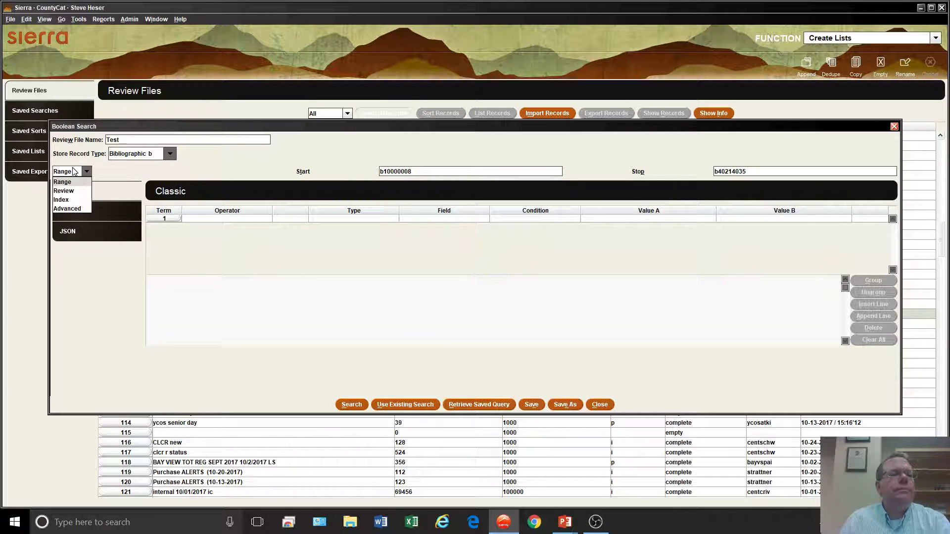
click(73, 183)
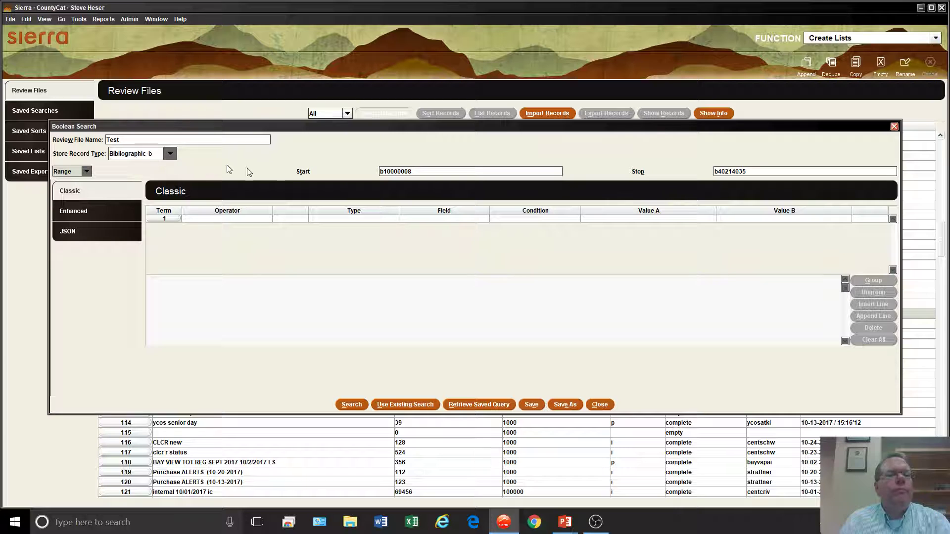
click(169, 154)
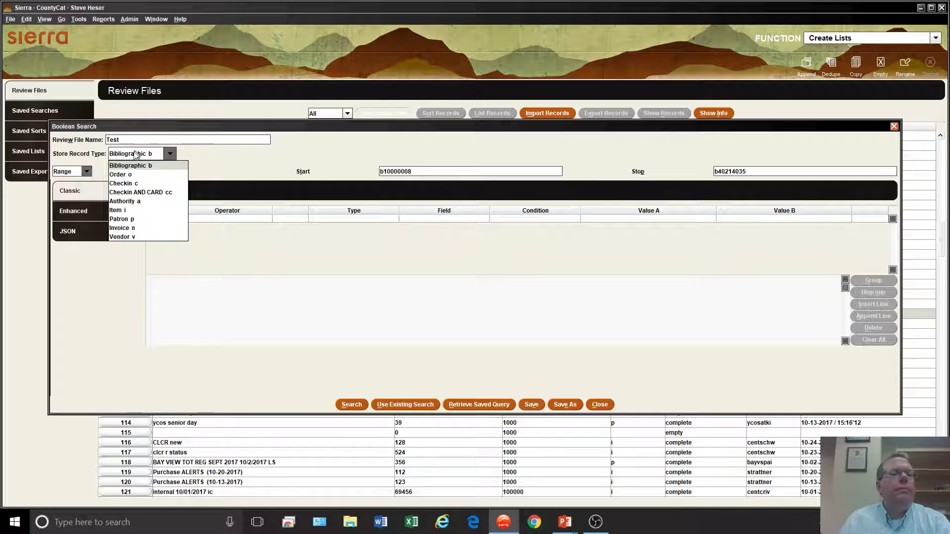
click(132, 211)
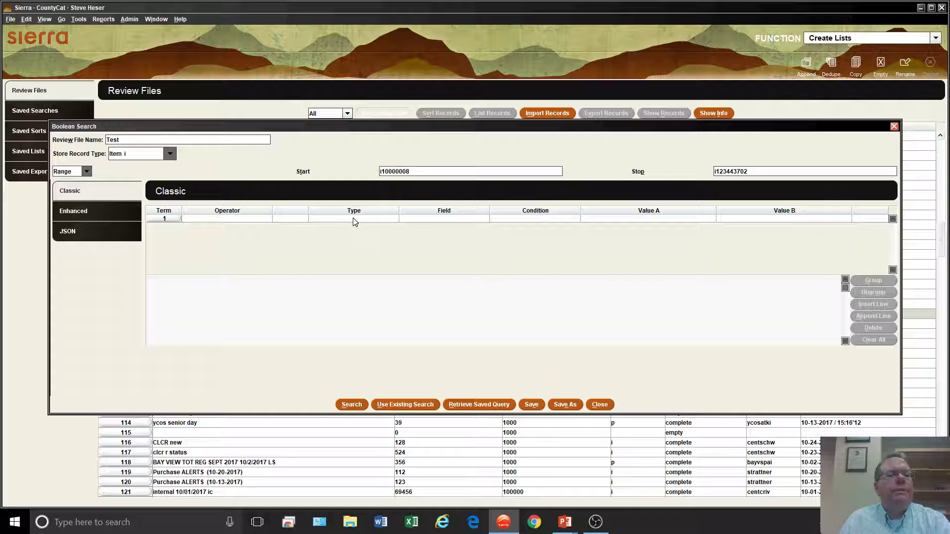
- Define the first search term as Item CALL NO. matches ^|ff
click(431, 218)
click(382, 220)
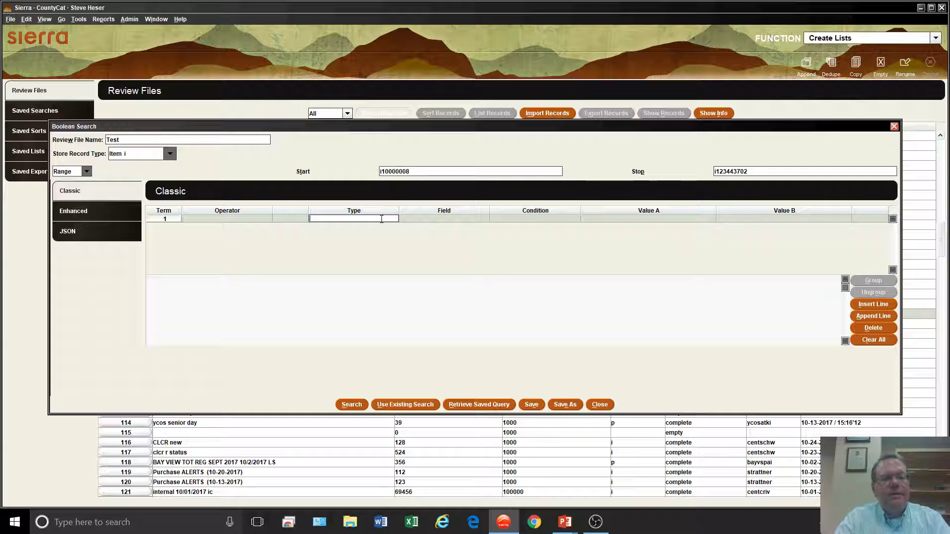
double_click(381, 218)
click(381, 219)
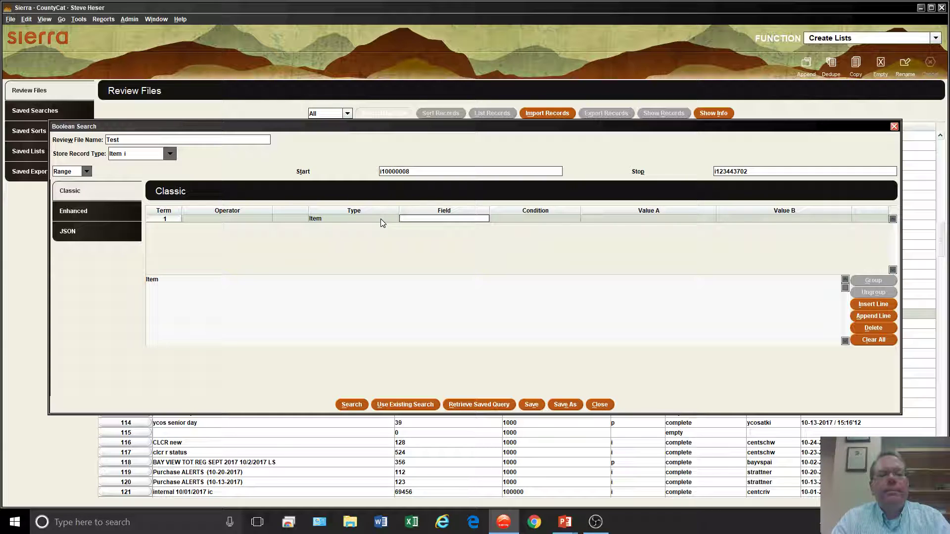
text(c)
key(Return)
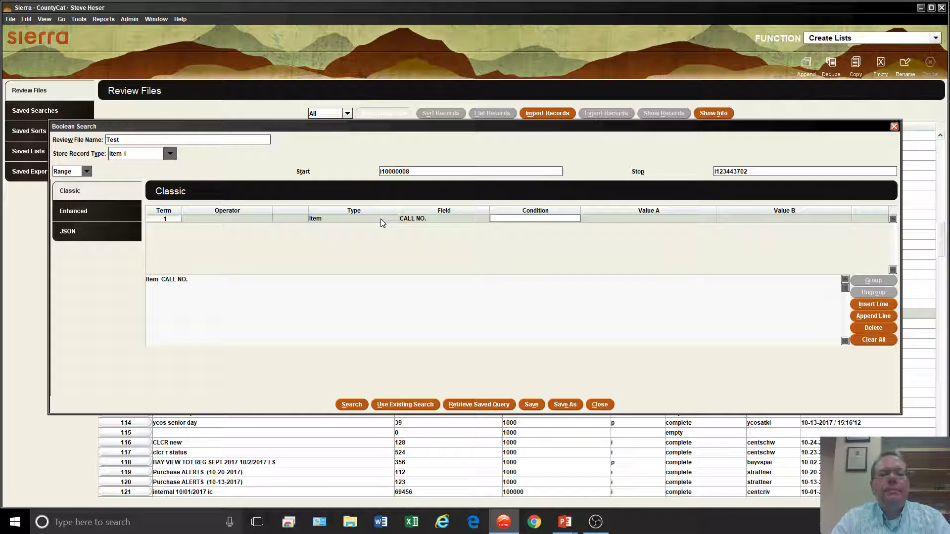
text(m)
key(Return)
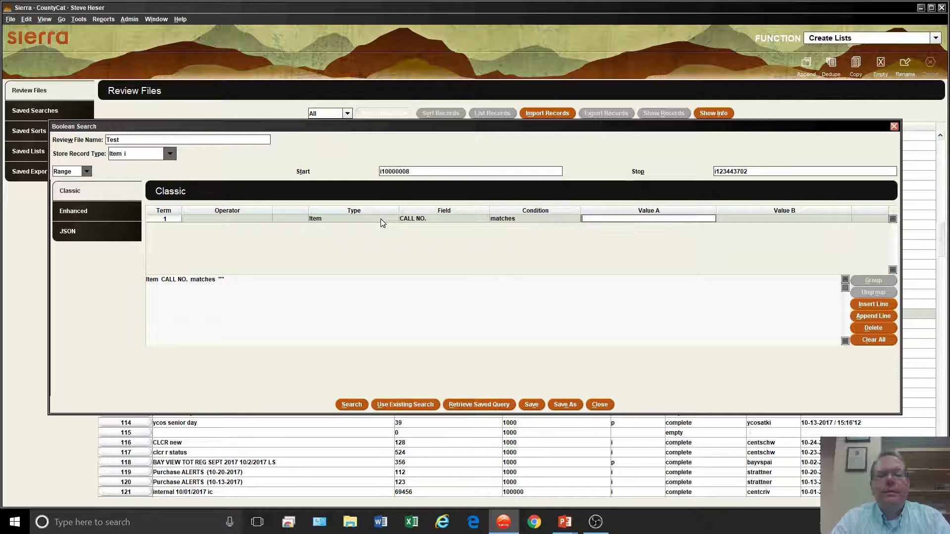
text(A)
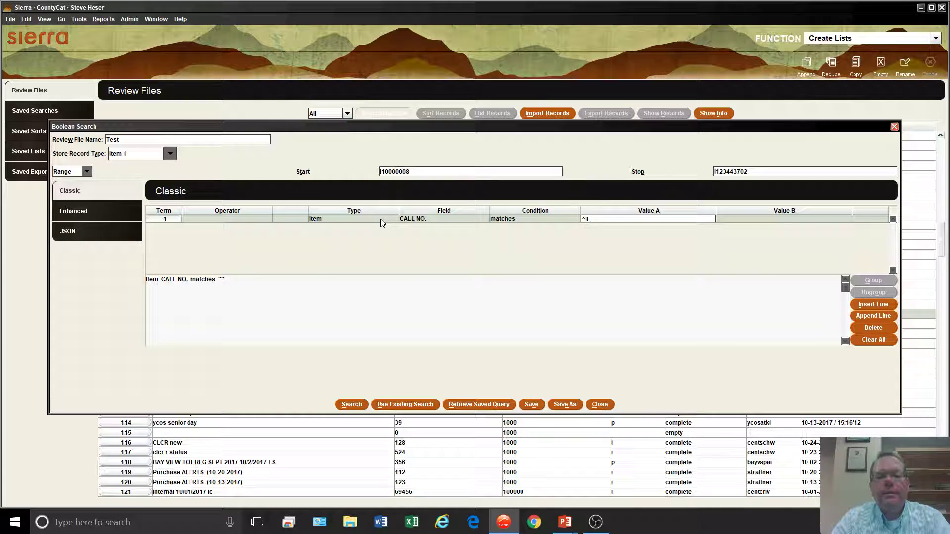
text(F)
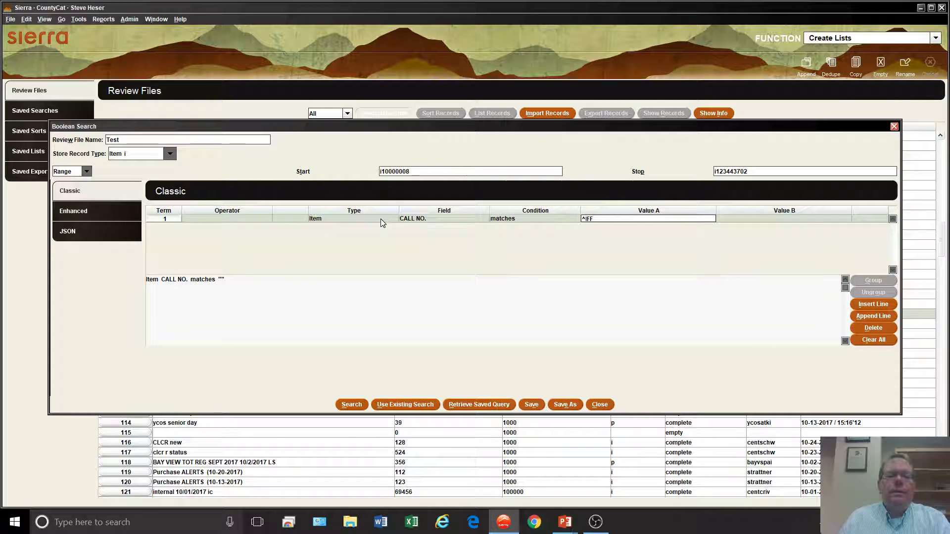
- Replace CALL NO. with the MARC Tag option as the field of the first search term
click(432, 219)
text(c)
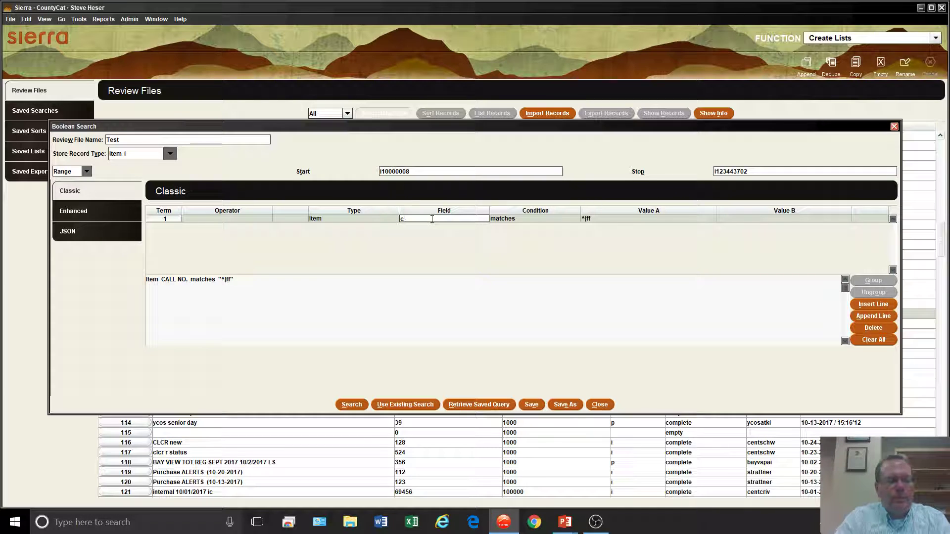
key(BackSpace)
text(!)
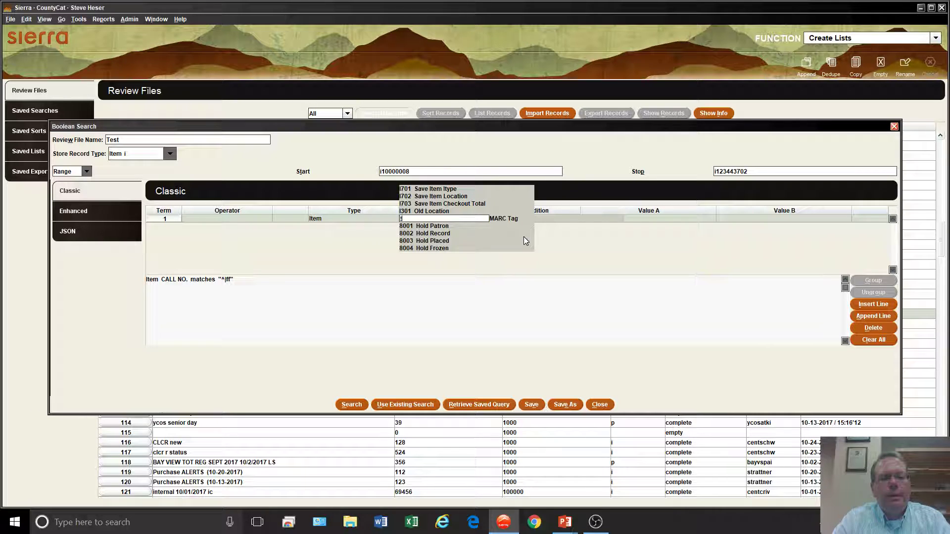
key(Return)
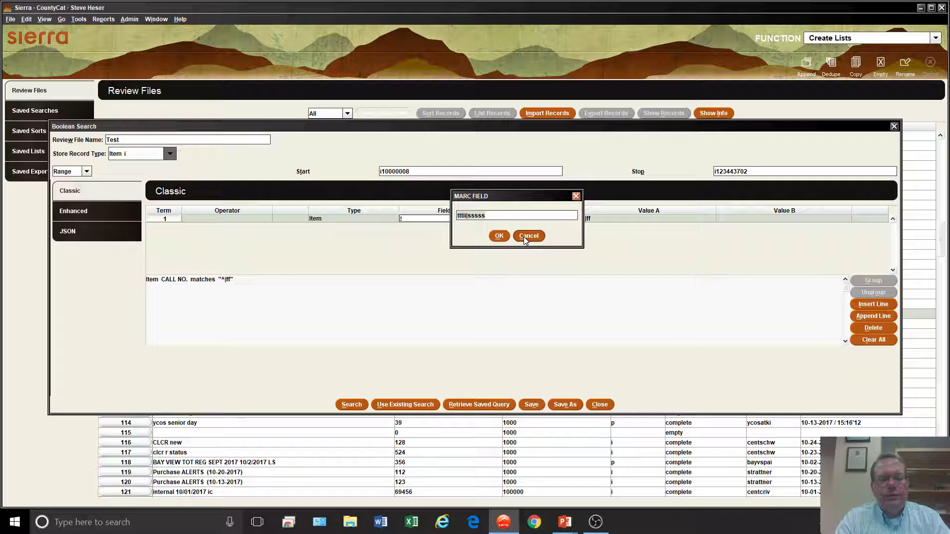
- Try to enter 082|F as the MARC field for the first search term
text(082)
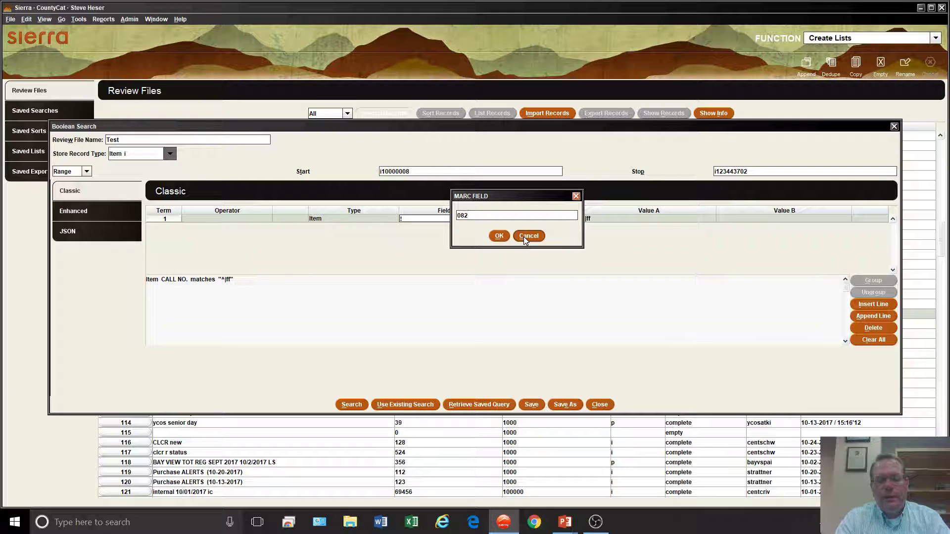
text(|F)
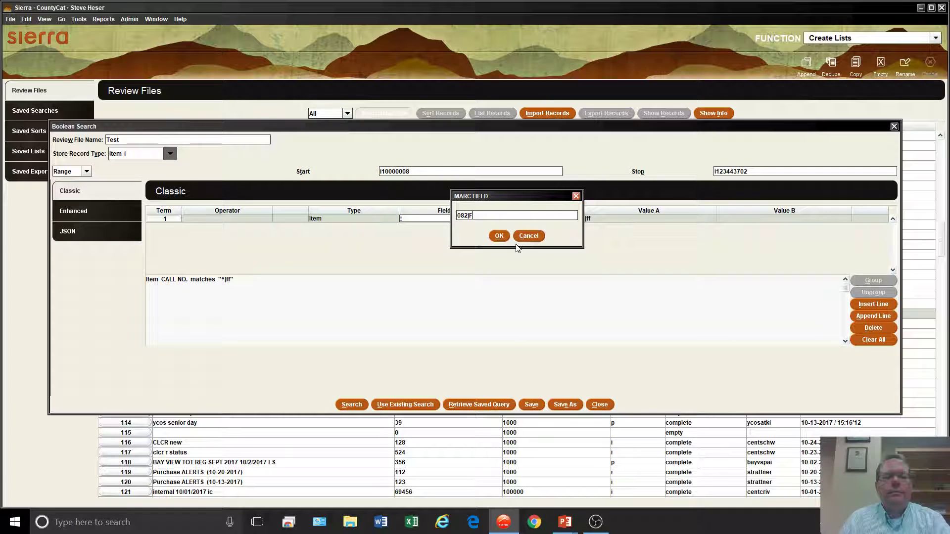
click(500, 240)
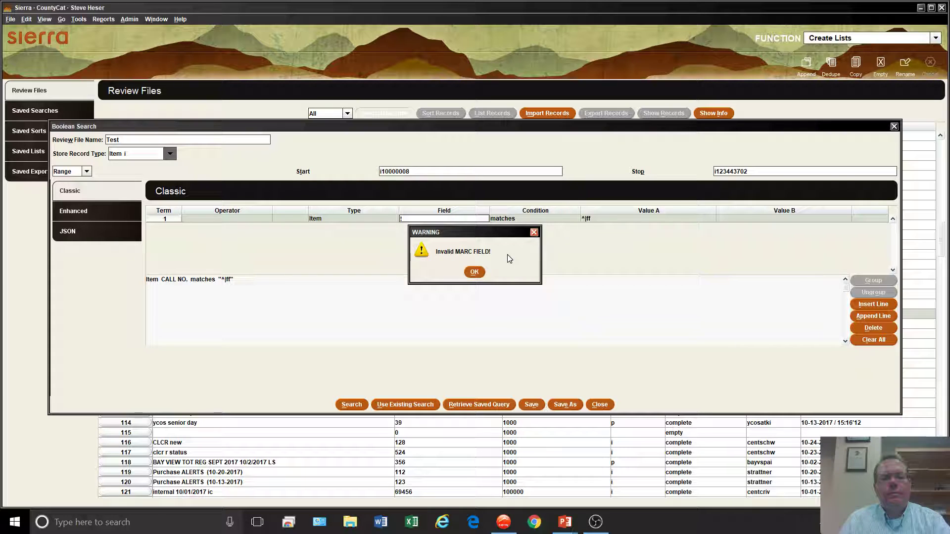
click(474, 272)
drag(495, 217, 439, 217)
text(082|F)
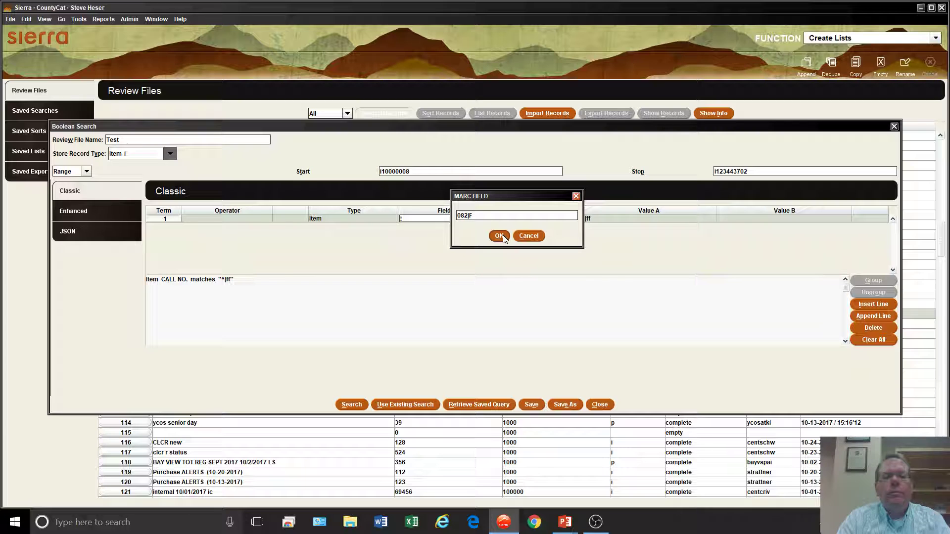
click(499, 236)
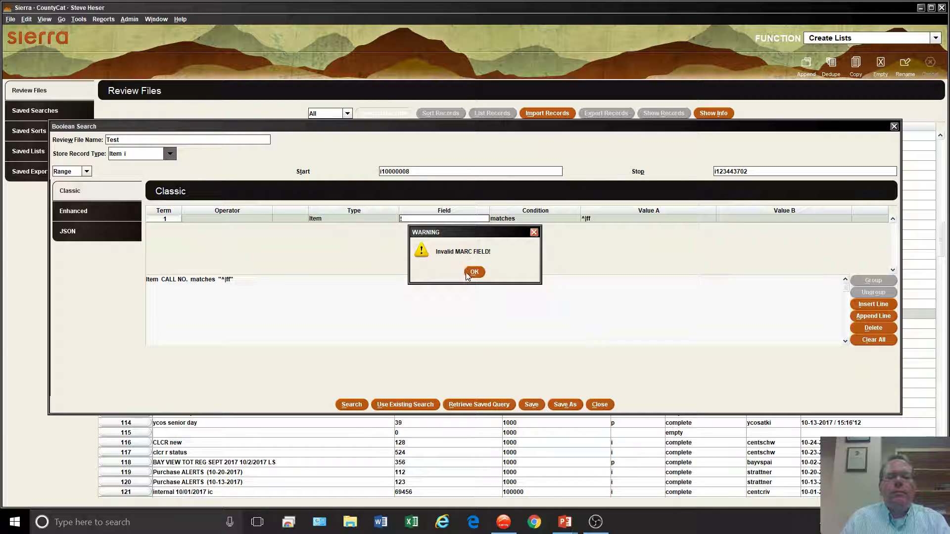
click(473, 273)
- Set the first term's MARC field to 082 and its condition to matches
click(494, 213)
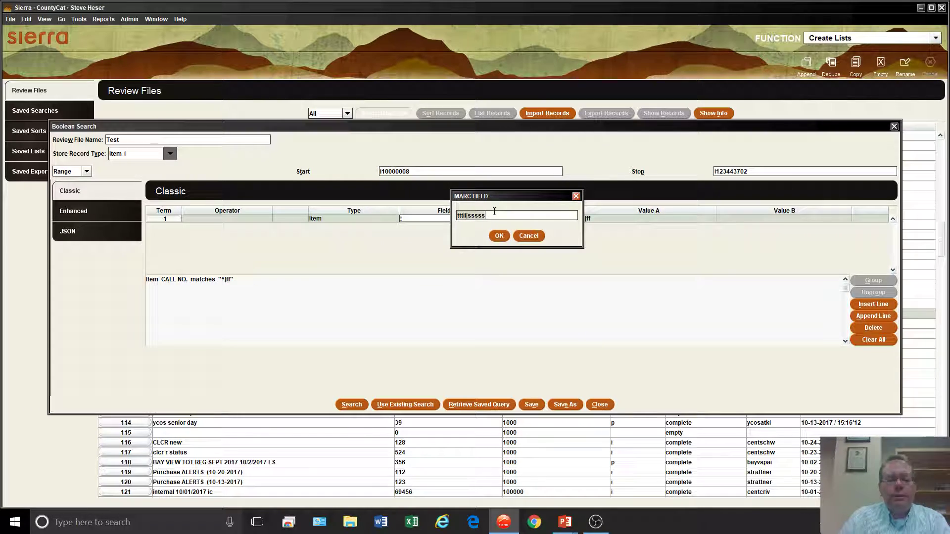
key(ctrl+a)
text(082)
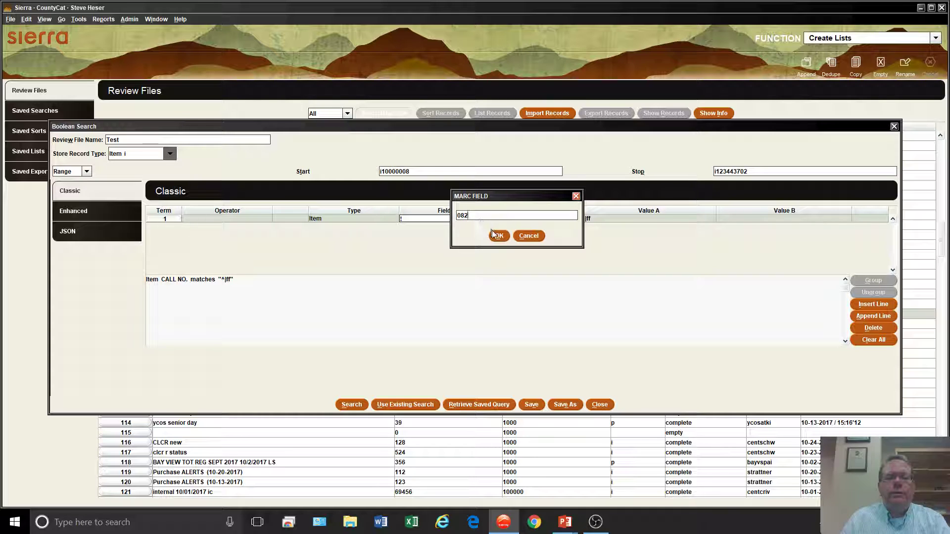
click(499, 235)
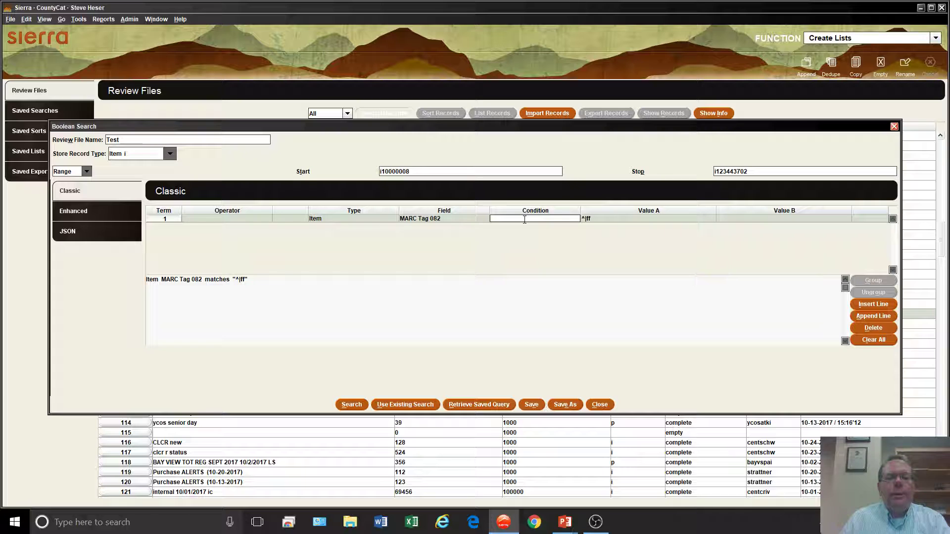
text(R)
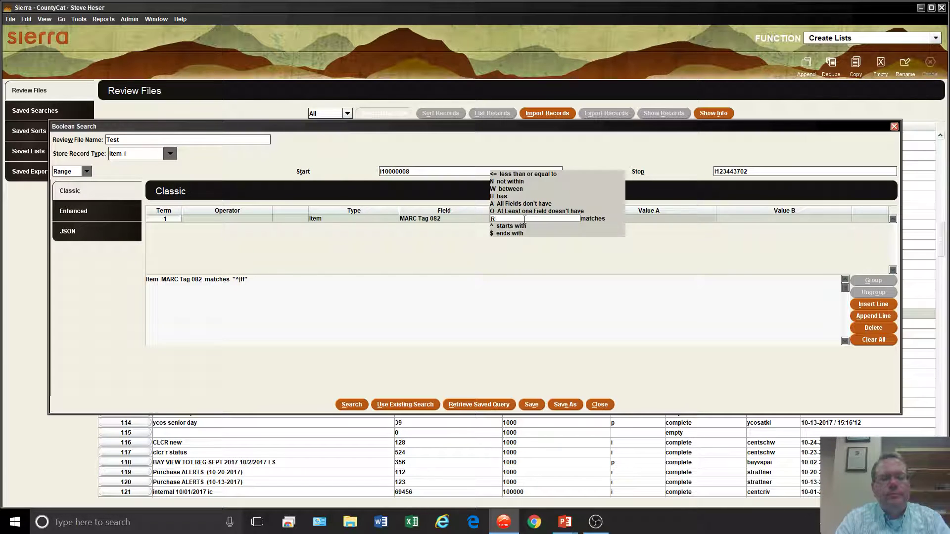
key(Return)
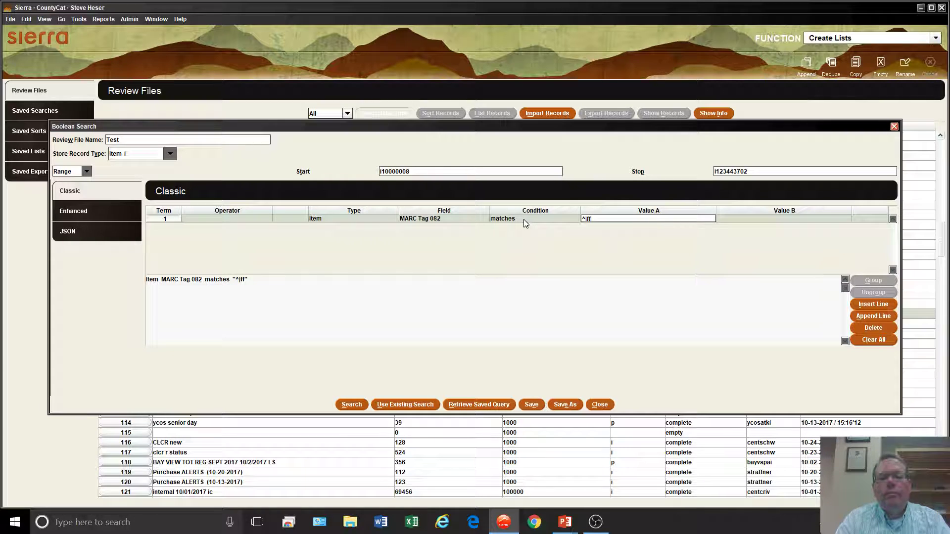
- Set the term's Value A to ^|ff$ and run the search into the Test review file
key(BackSpace)
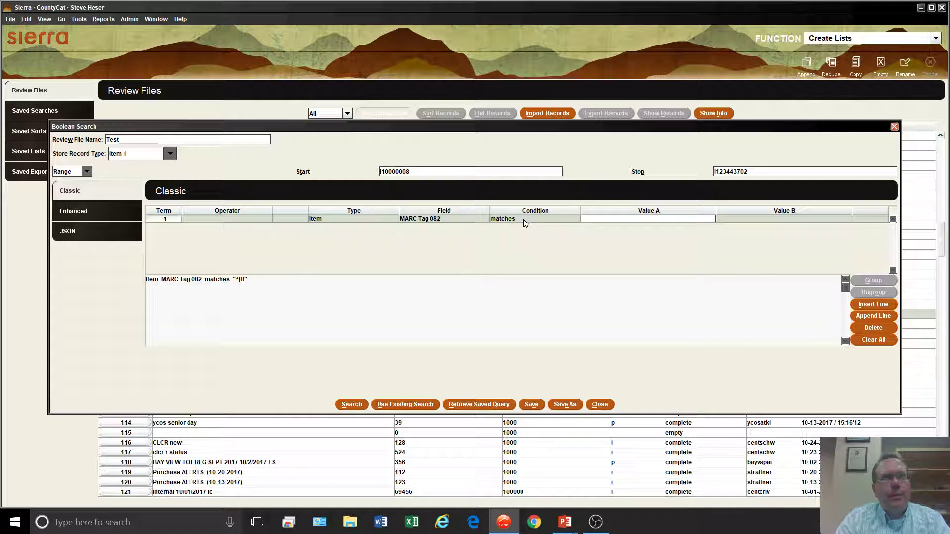
text(^|)
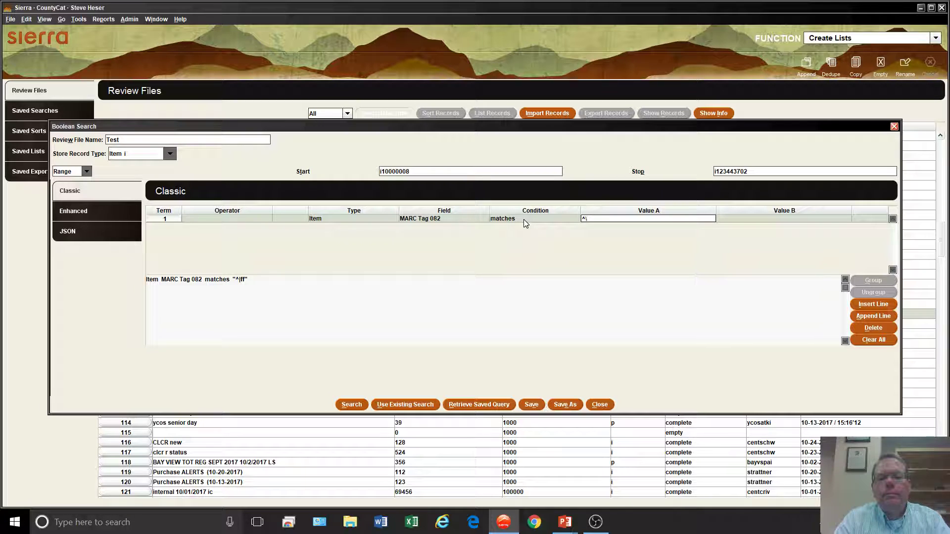
key(BackSpace)
text(|f)
key(Tab)
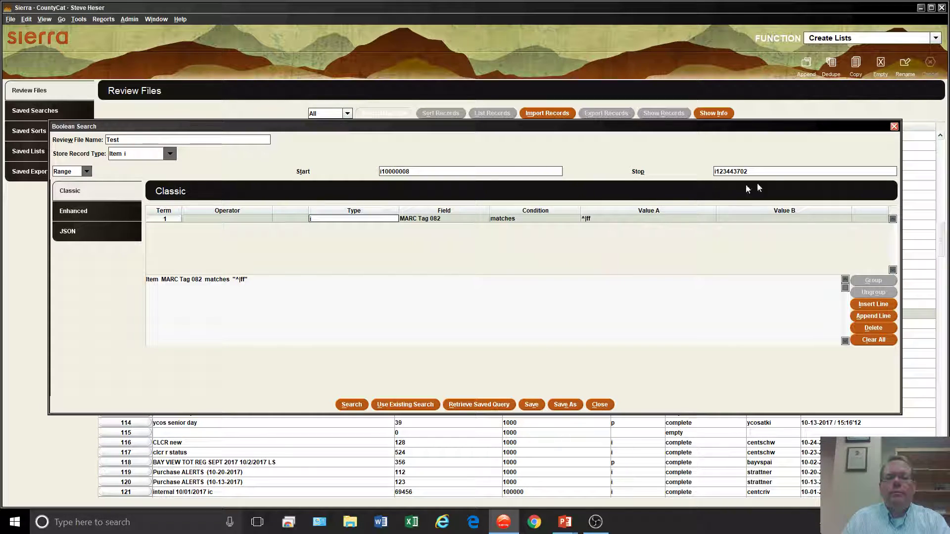
click(635, 219)
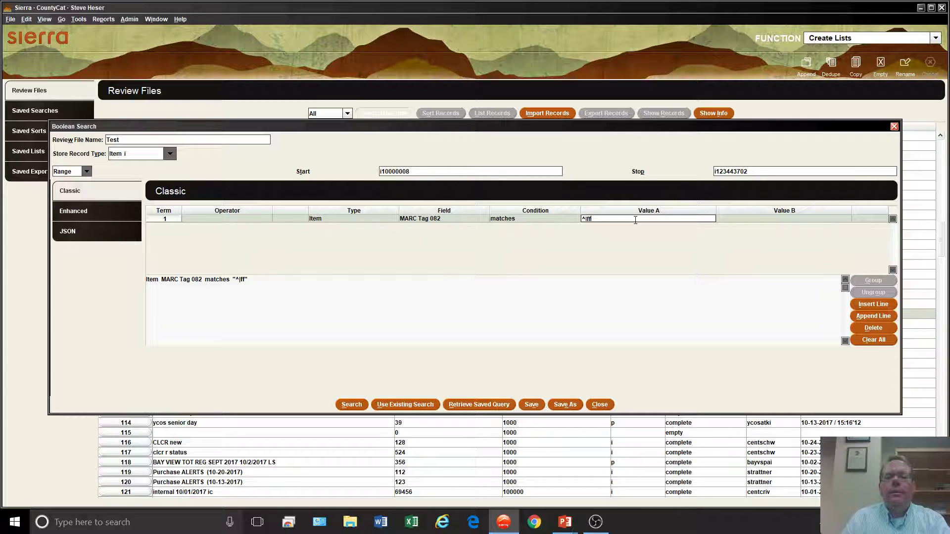
text(4)
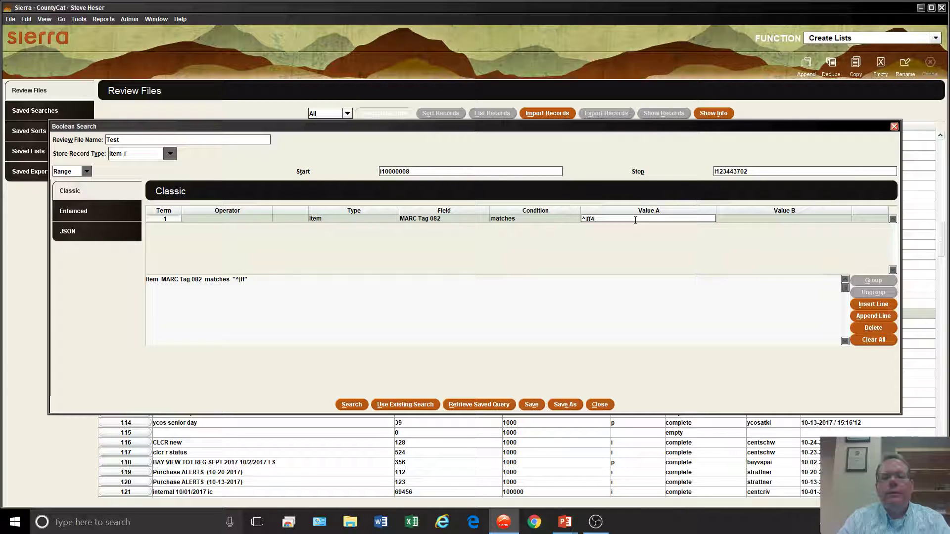
key(BackSpace)
text($)
key(Return)
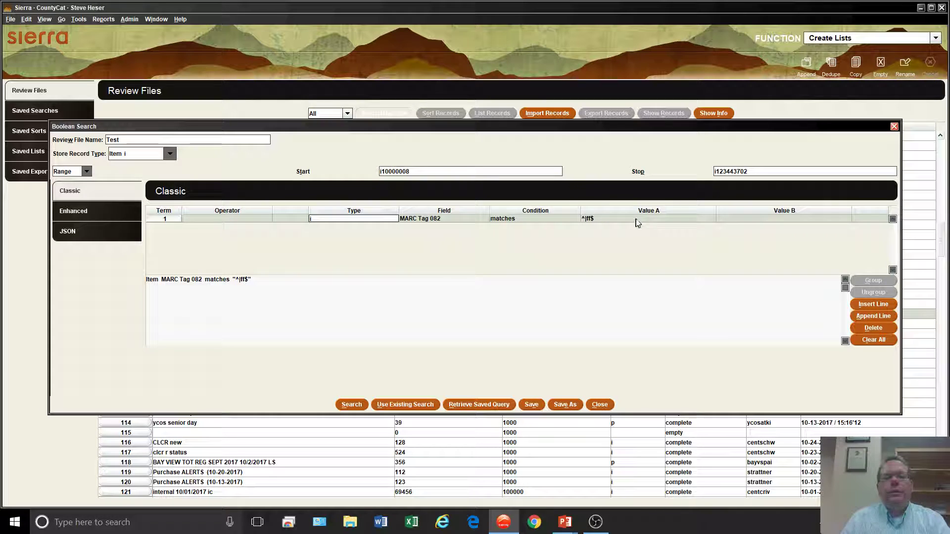
click(297, 219)
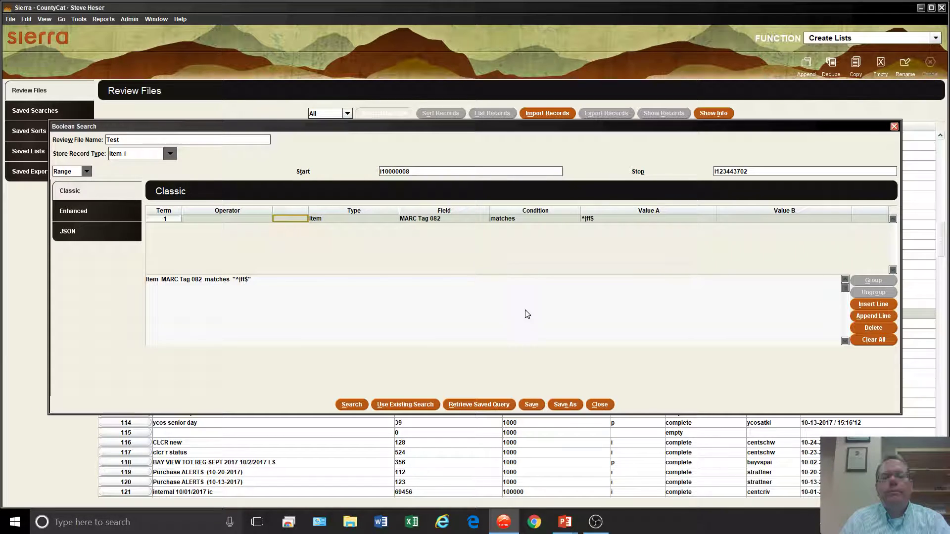
click(351, 406)
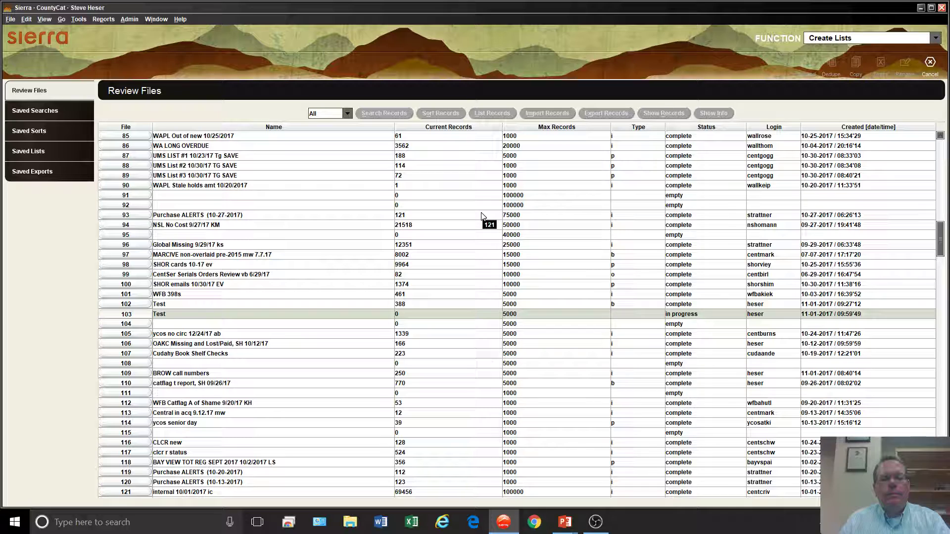
- Switch to the PowerPoint slide show and advance to the Playing with Matches slide with Ex. 4 and Ex. 5
key(alt+Tab)
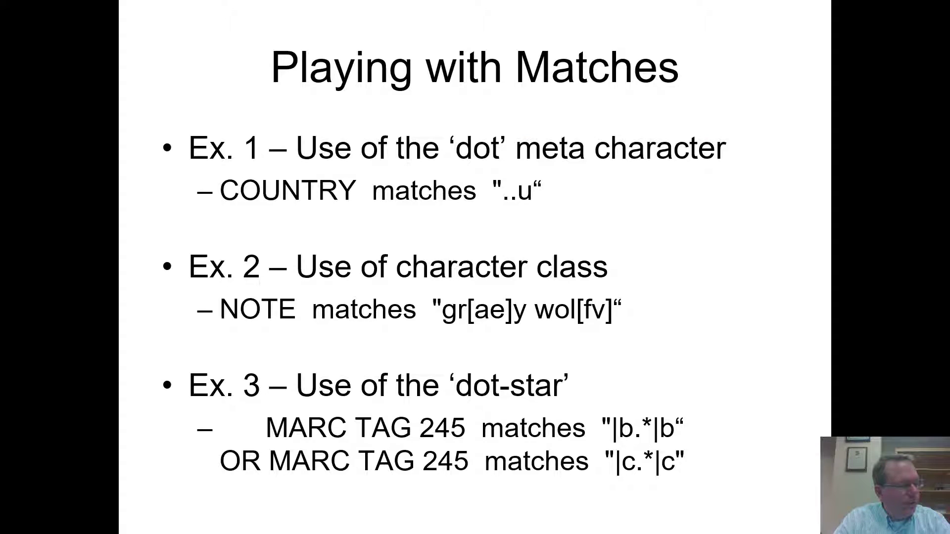
key(Right)
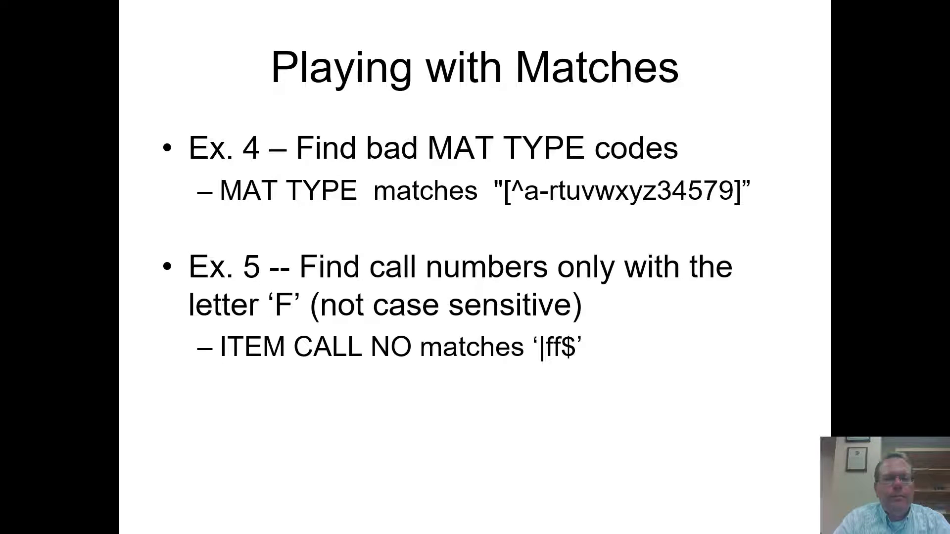
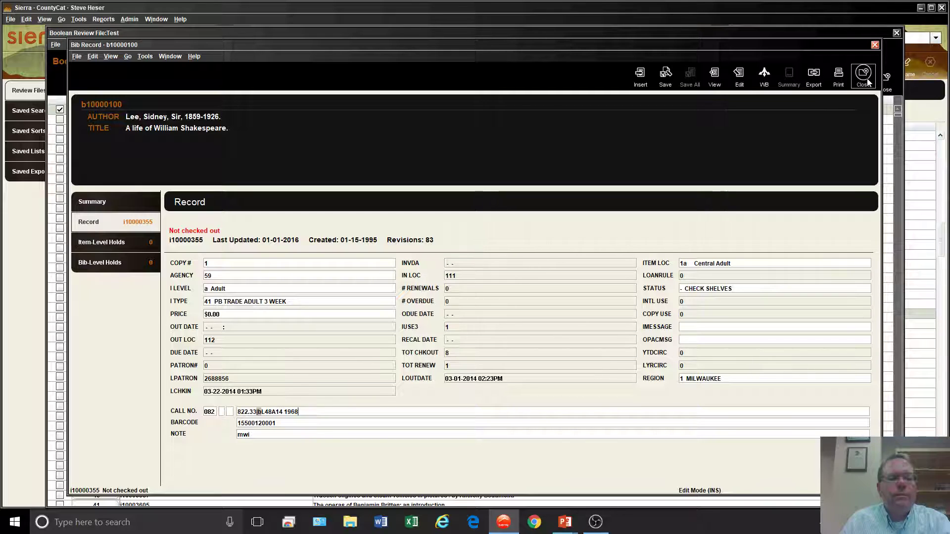
- Close the open record, check the call number of item 14, The artists of Terezin, and close the Test review file's records
click(863, 77)
click(389, 240)
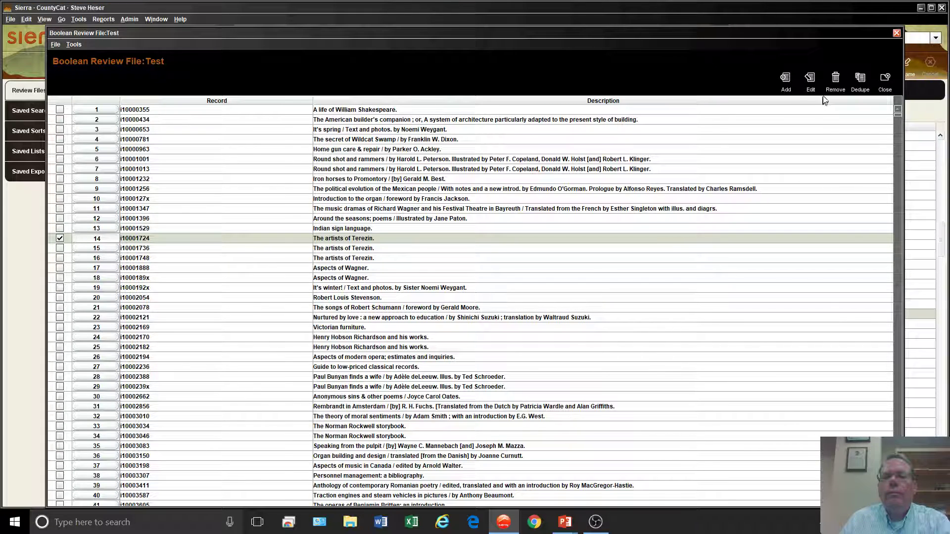
click(810, 79)
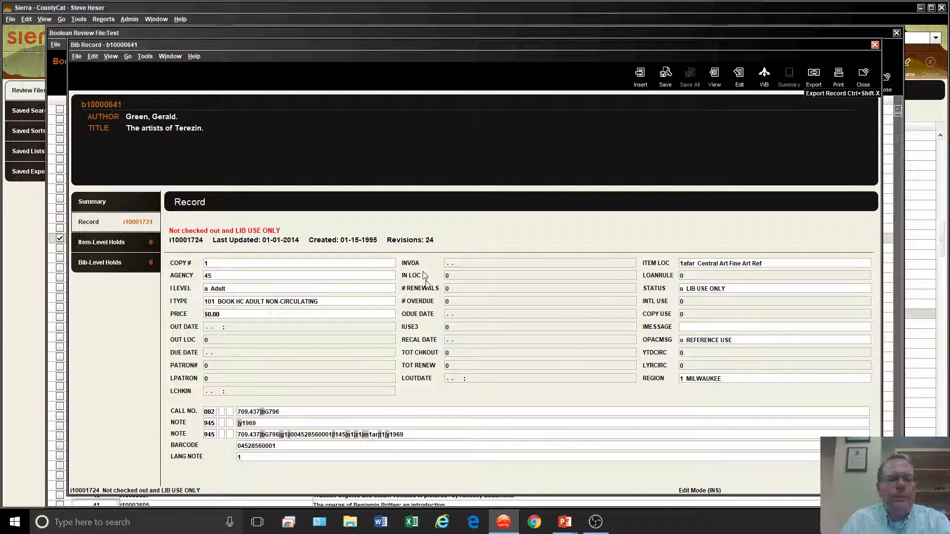
click(863, 77)
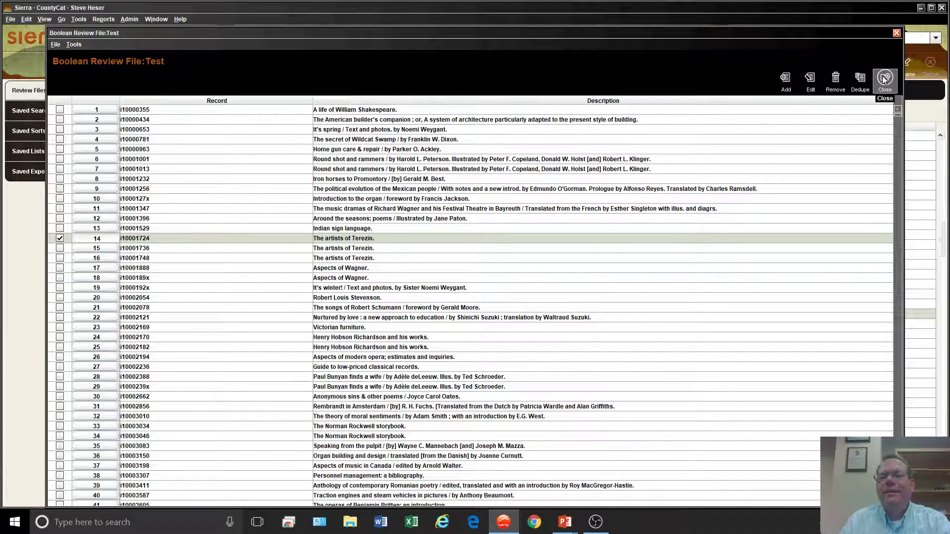
click(884, 79)
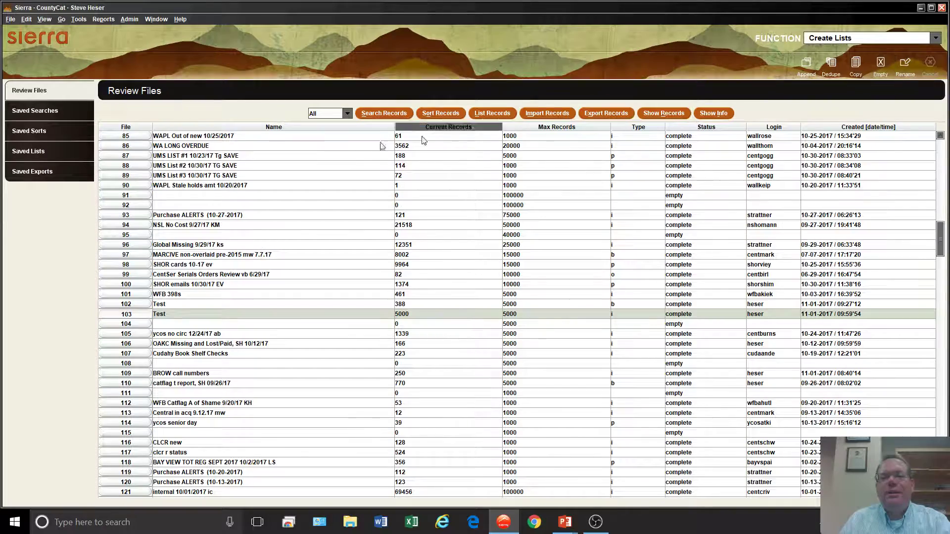
- Start a new search that overwrites the Test review file 103 and load that file's existing query
click(385, 113)
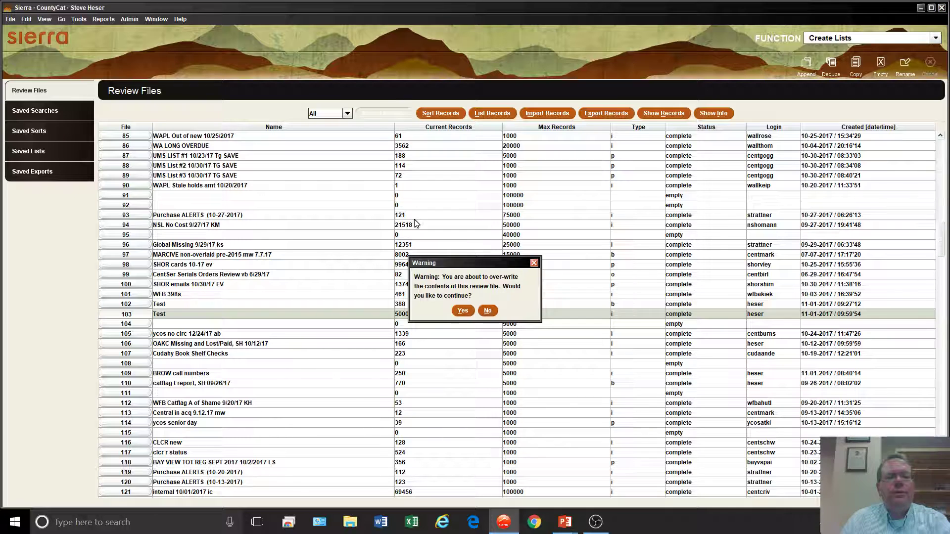
click(465, 310)
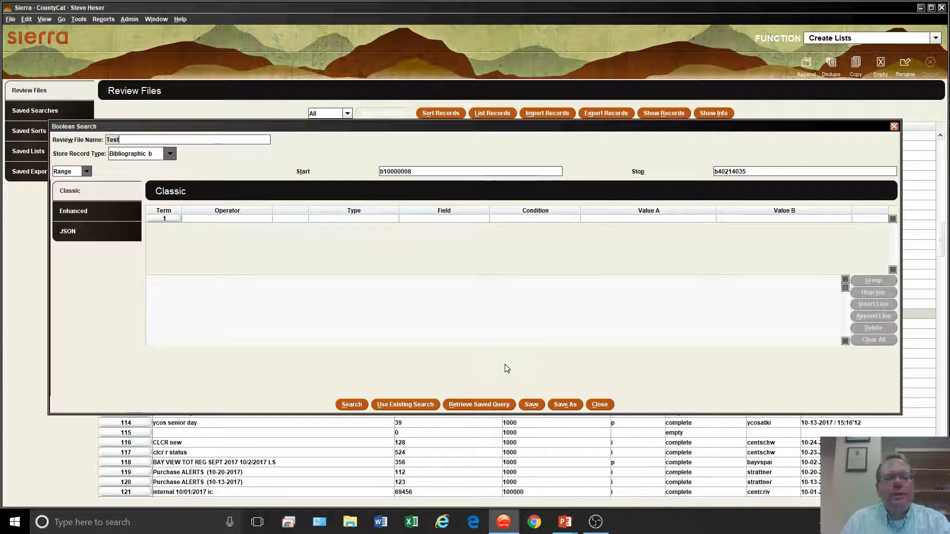
click(404, 405)
scroll(254, 328, down, 15)
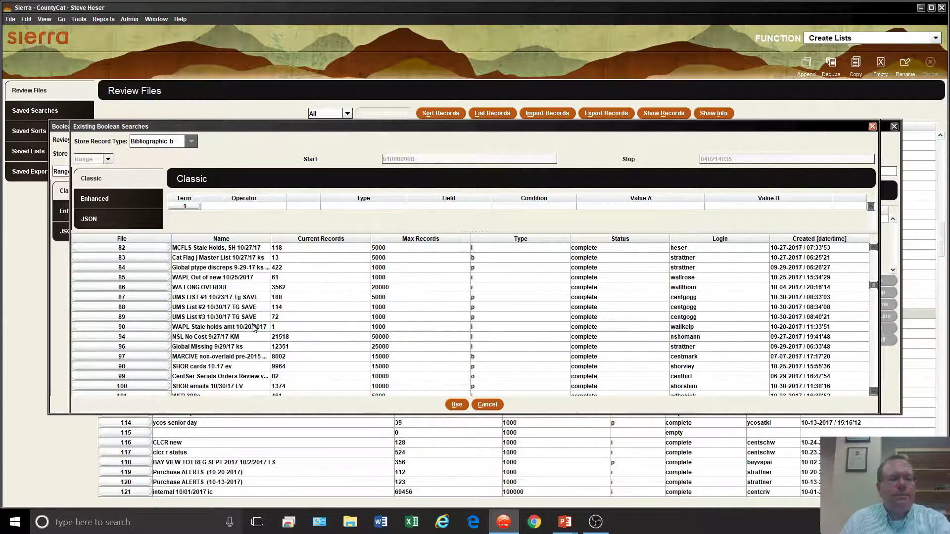
scroll(247, 328, down, 2)
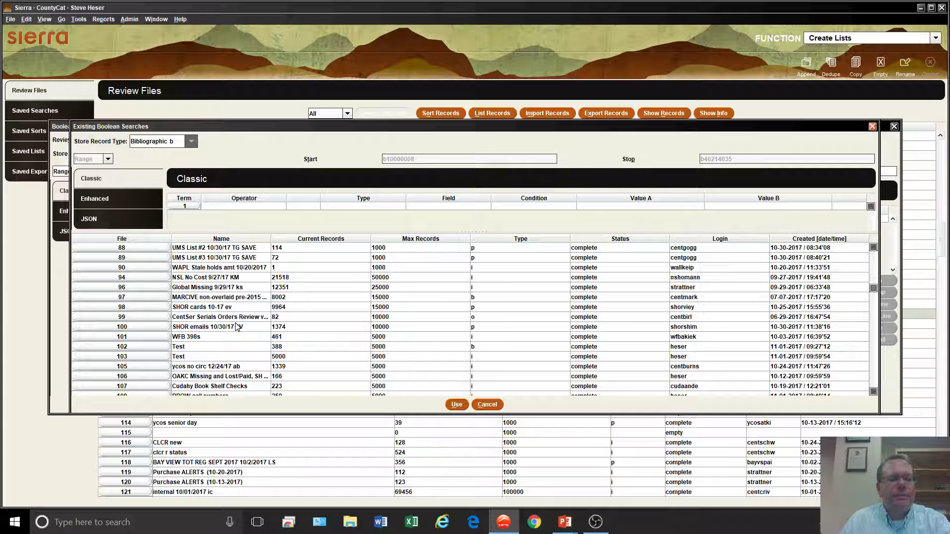
click(202, 356)
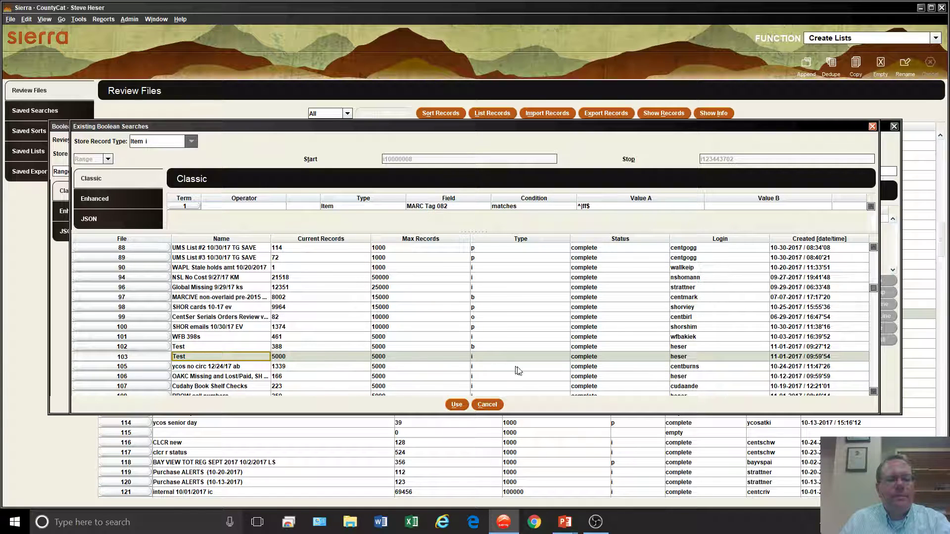
click(455, 404)
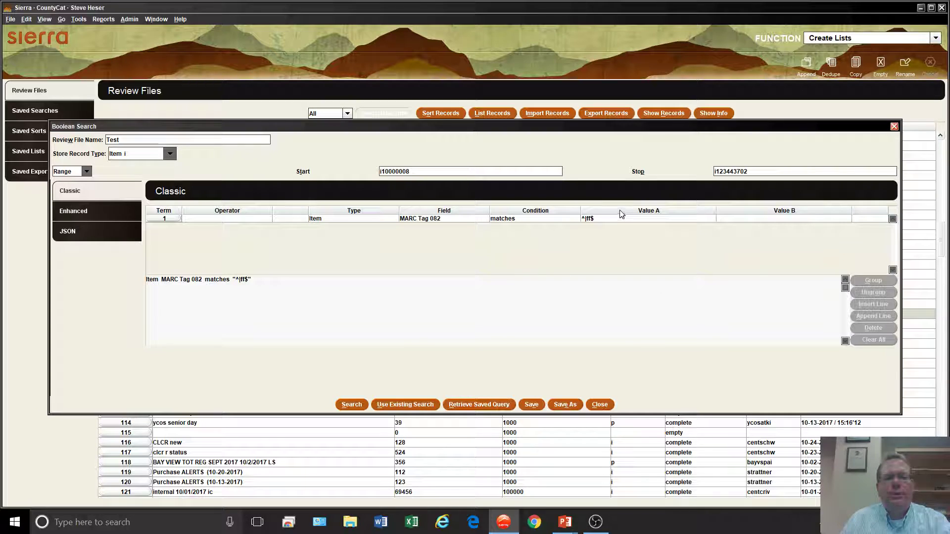
- Change the search term's field to CALL NO. and keep the matches condition
click(471, 218)
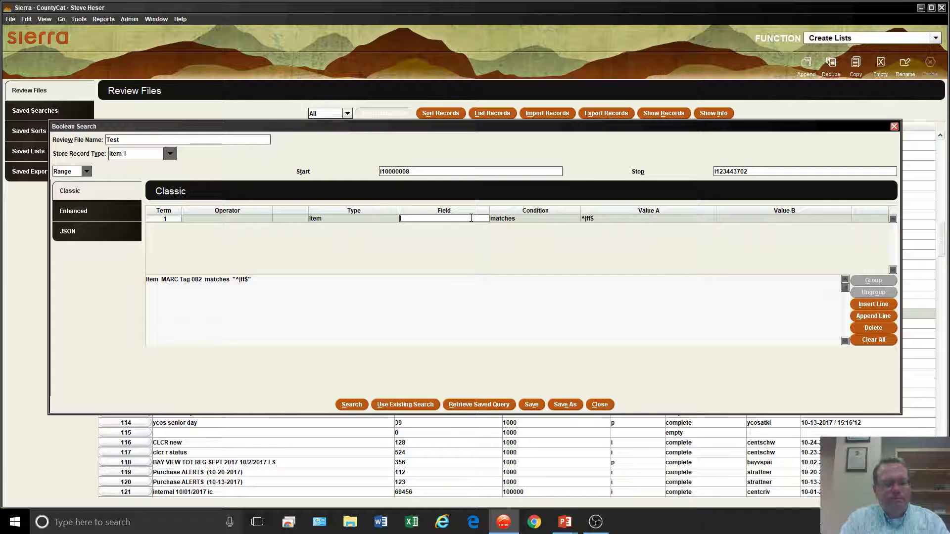
text(c)
key(Tab)
text(m)
key(Tab)
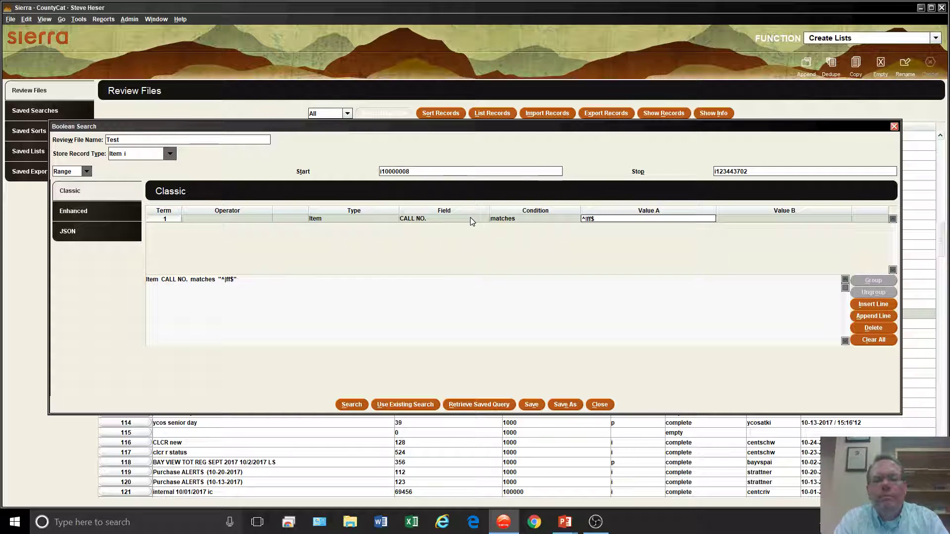
- Re-enter ^|ff$ as Value A of the CALL NO. term and run the search
key(BackSpace)
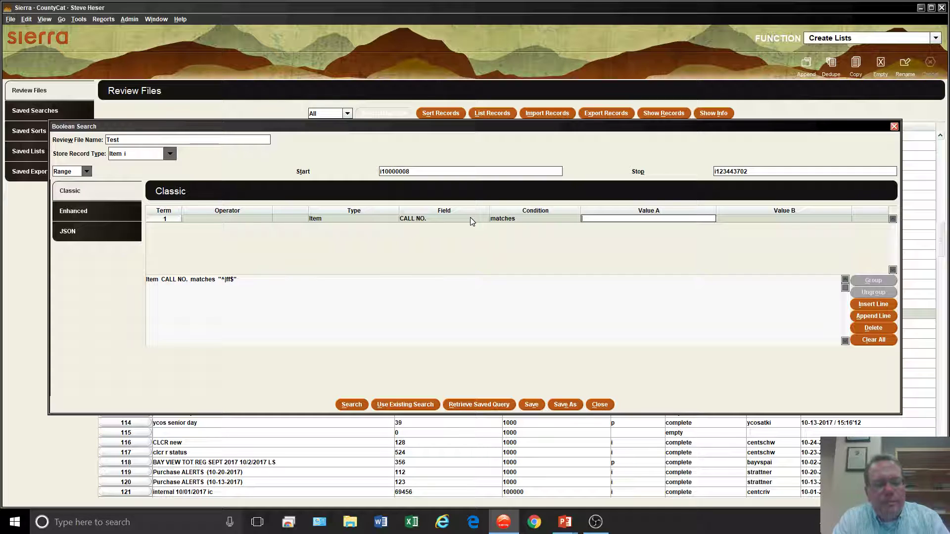
text(^)
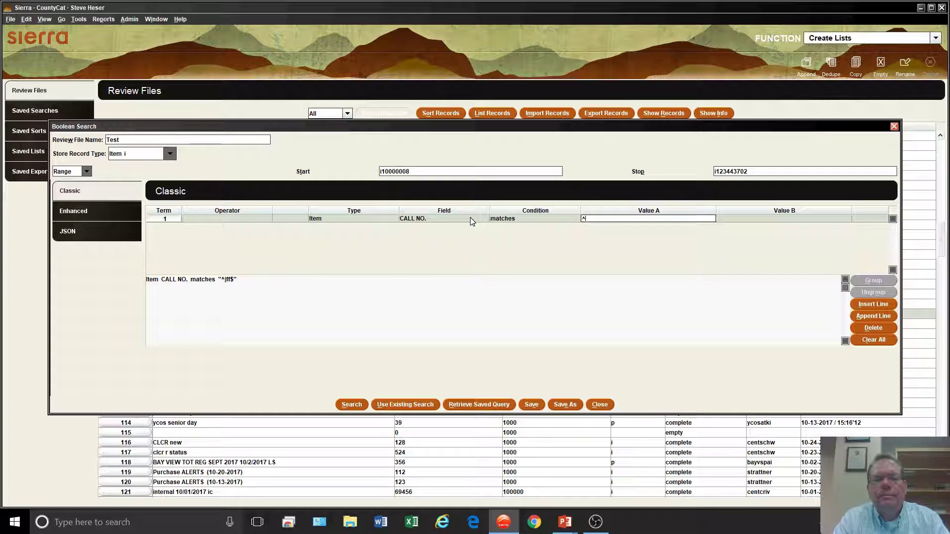
text(|ff$)
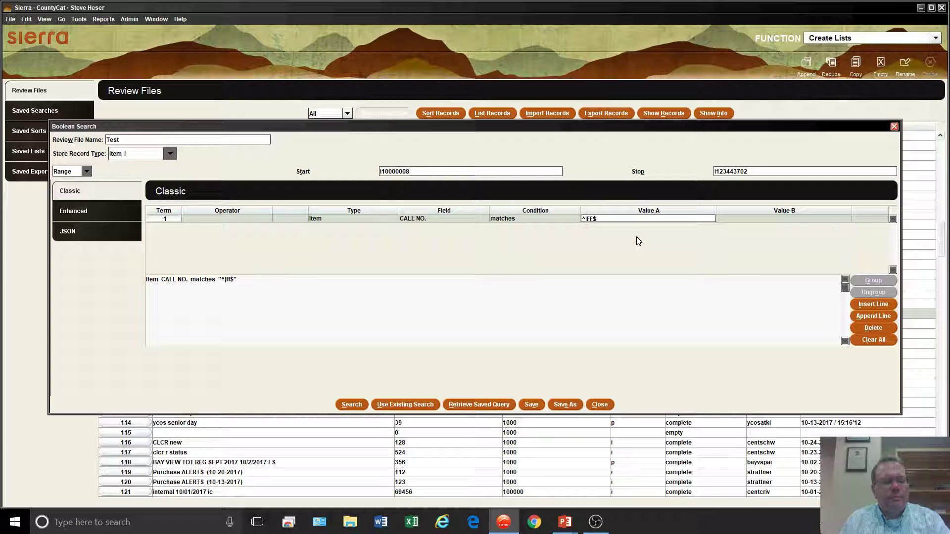
key(Return)
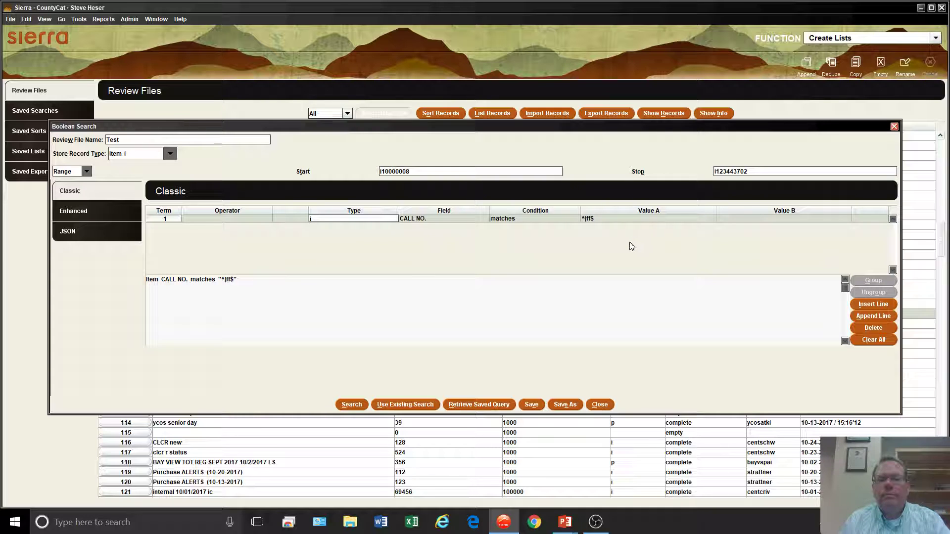
click(352, 405)
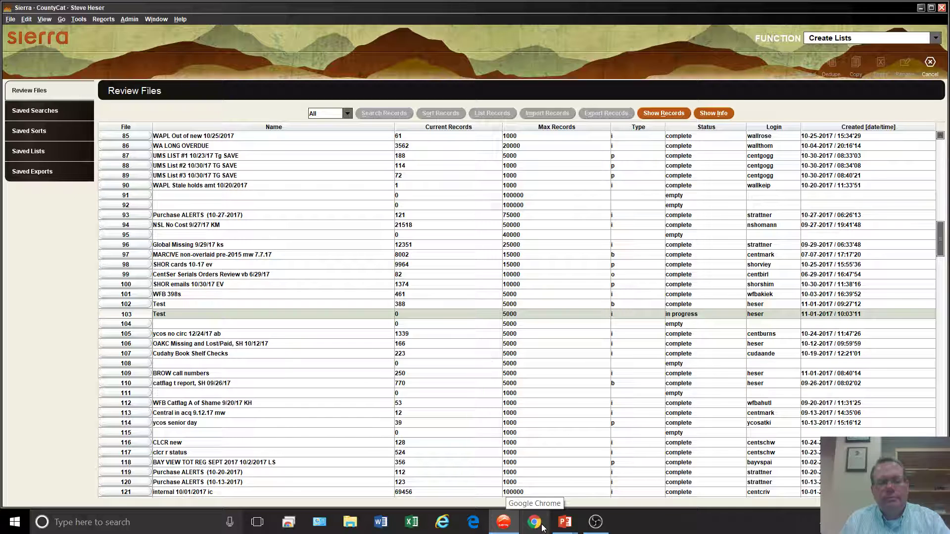
click(535, 522)
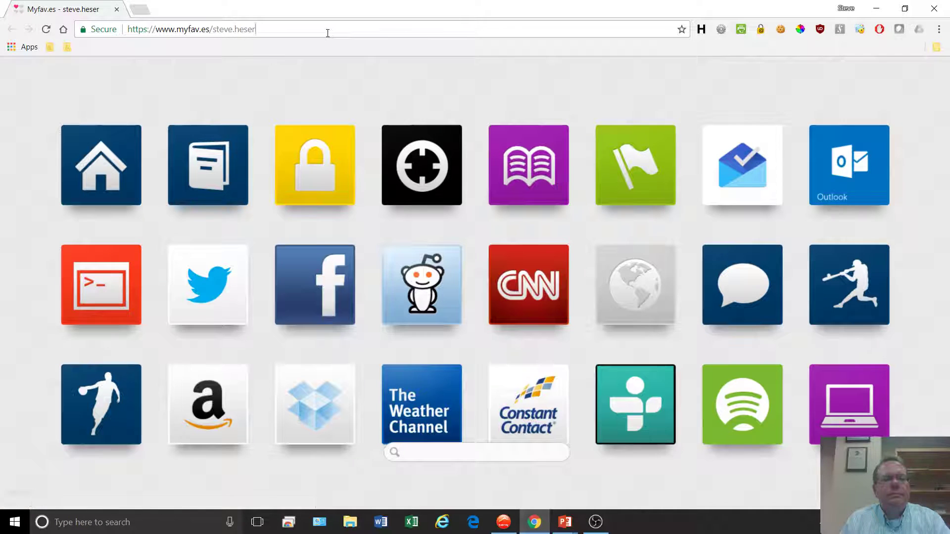
click(328, 32)
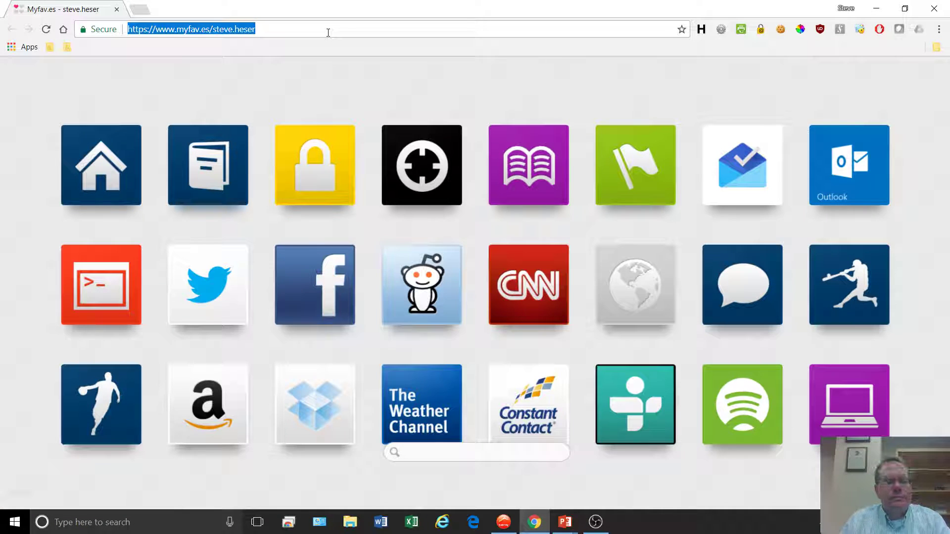
text(www.)
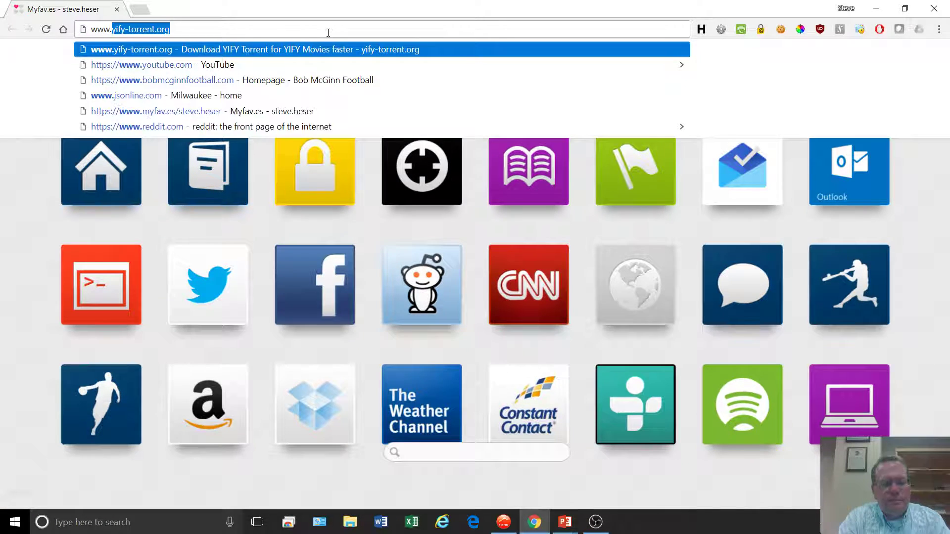
text(you)
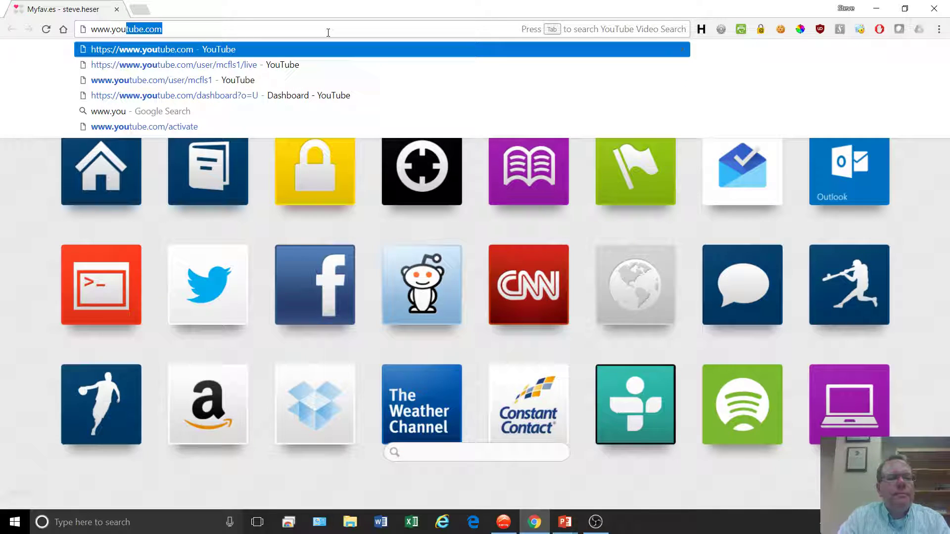
key(Down)
key(Return)
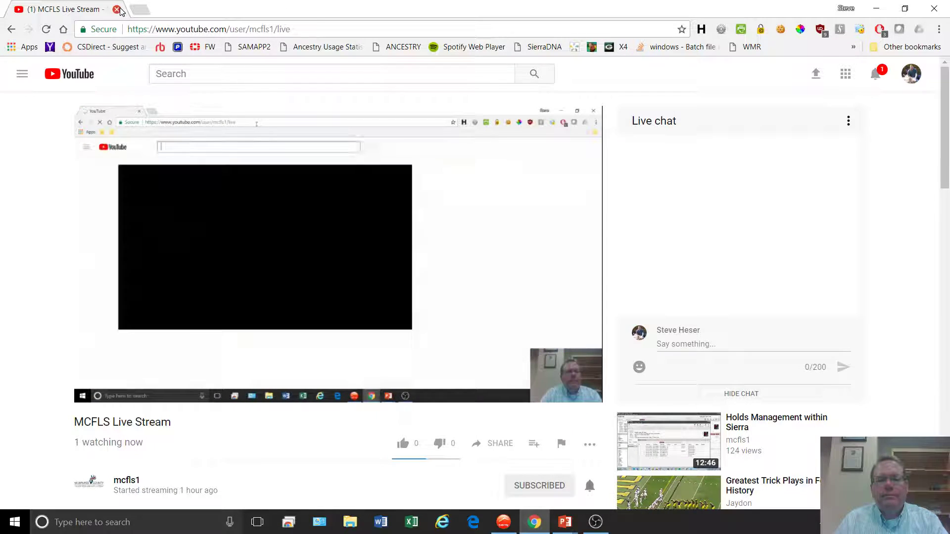
click(879, 10)
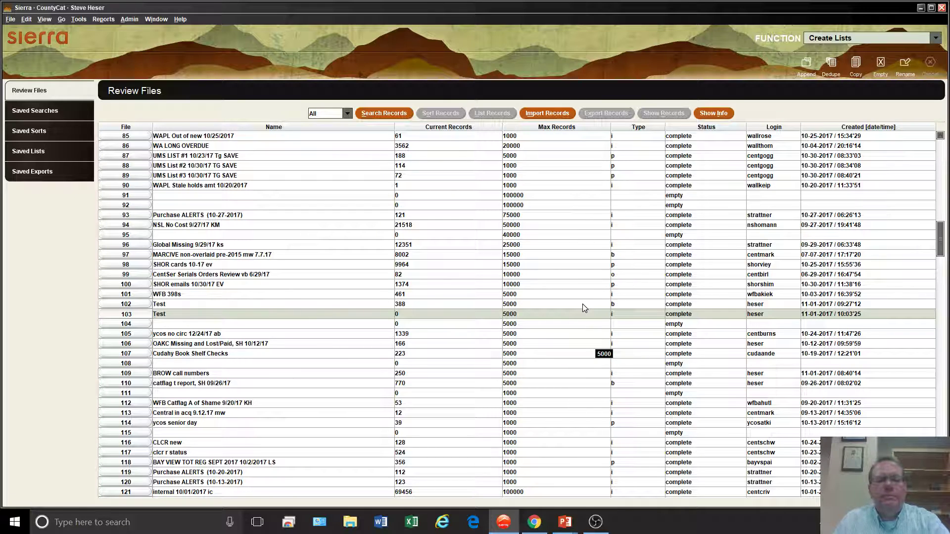
- Start a new search for the Test review file with Item i as the store record type
click(390, 113)
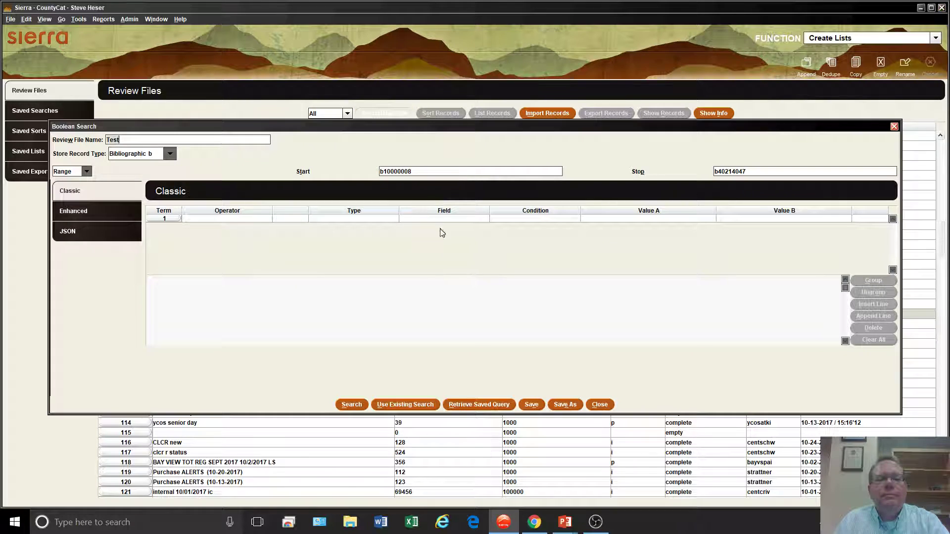
click(149, 155)
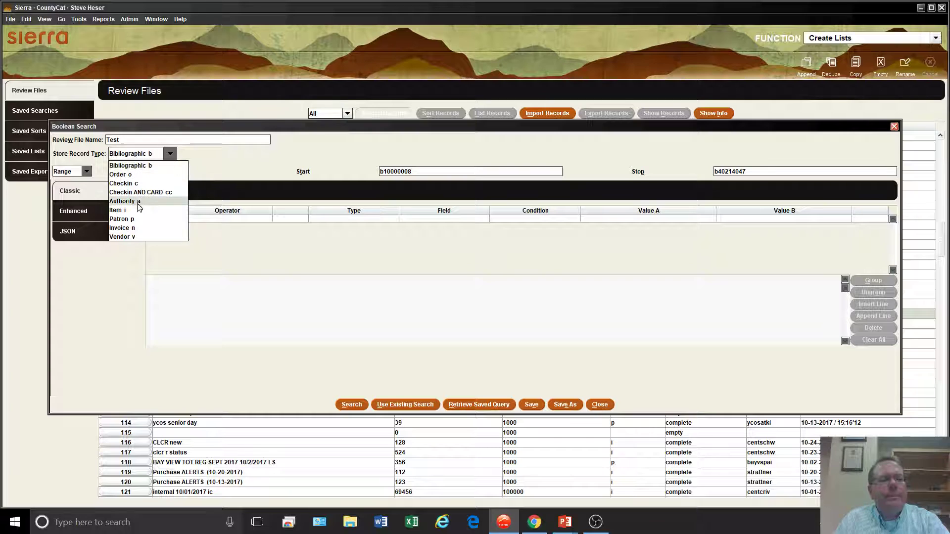
click(137, 210)
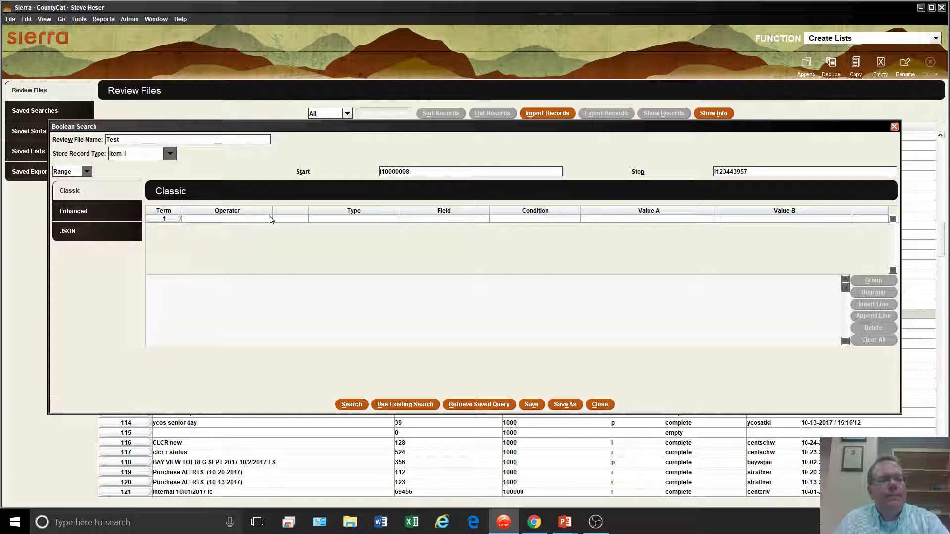
- Define term 1 as an Item search on CALL NO. with the matches condition
click(317, 218)
text(i)
key(Tab)
text(c)
key(Tab)
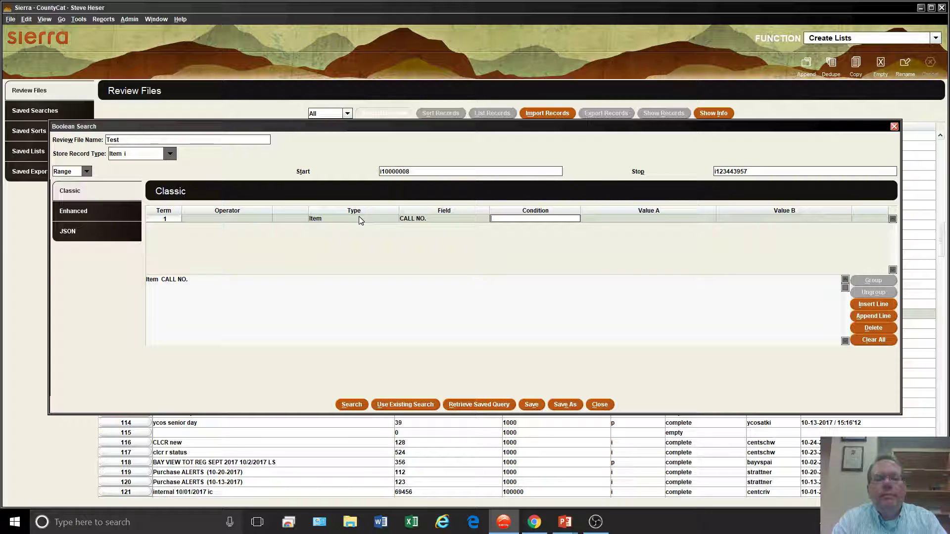
text(m)
key(Tab)
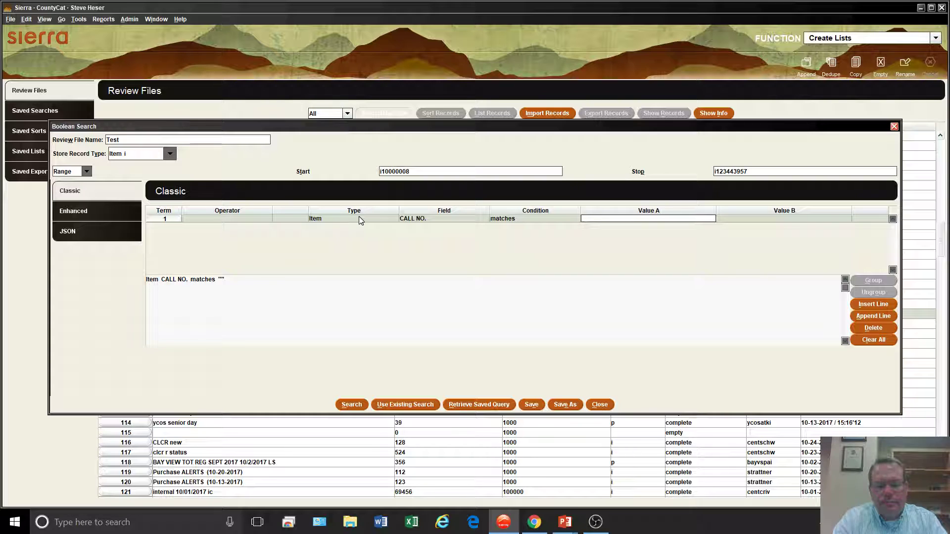
- Set Value A of the CALL NO. term to .*|ff$ and run the search into the Test review file
text(|f)
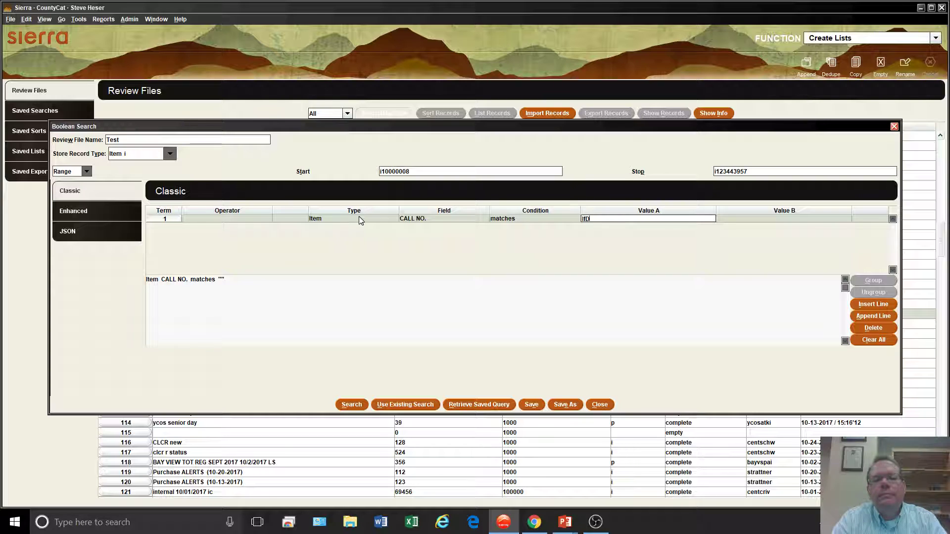
text(D)
key(BackSpace)
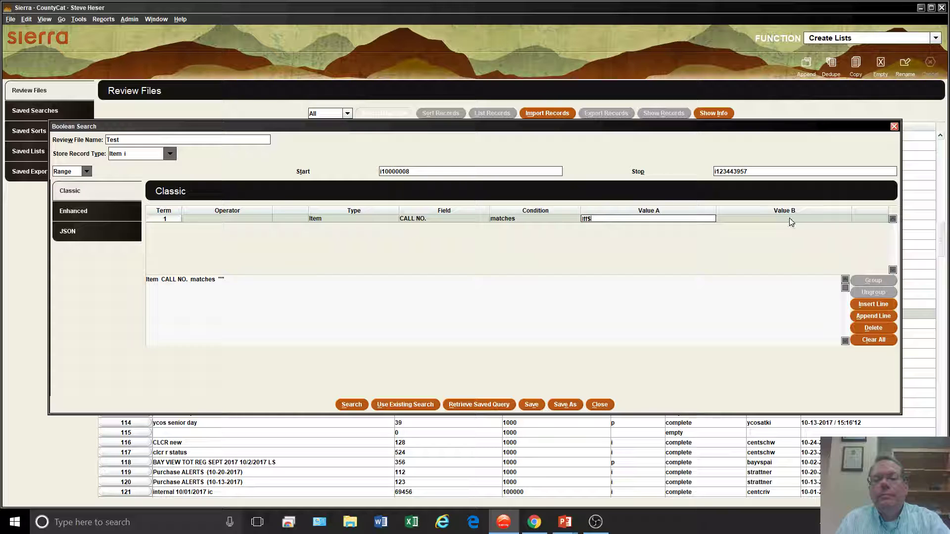
click(585, 220)
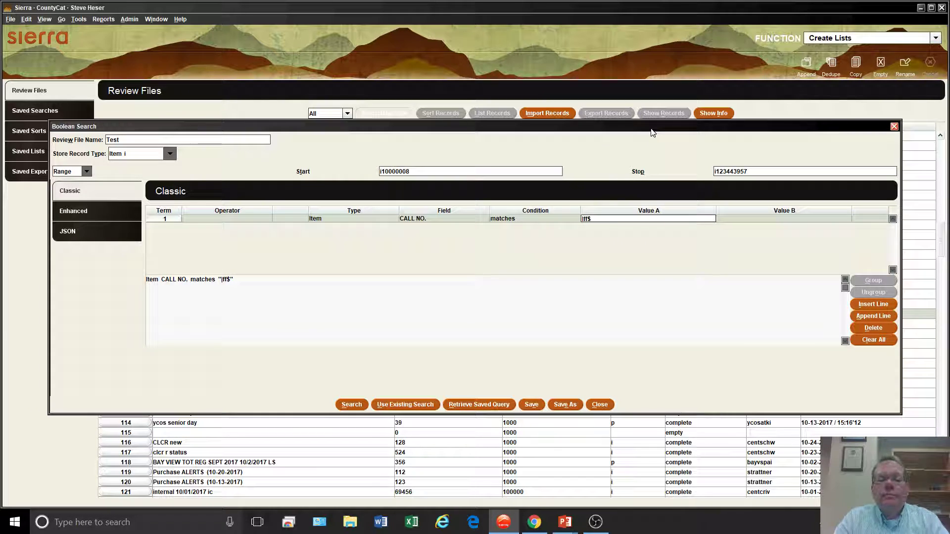
text(.*)
key(Return)
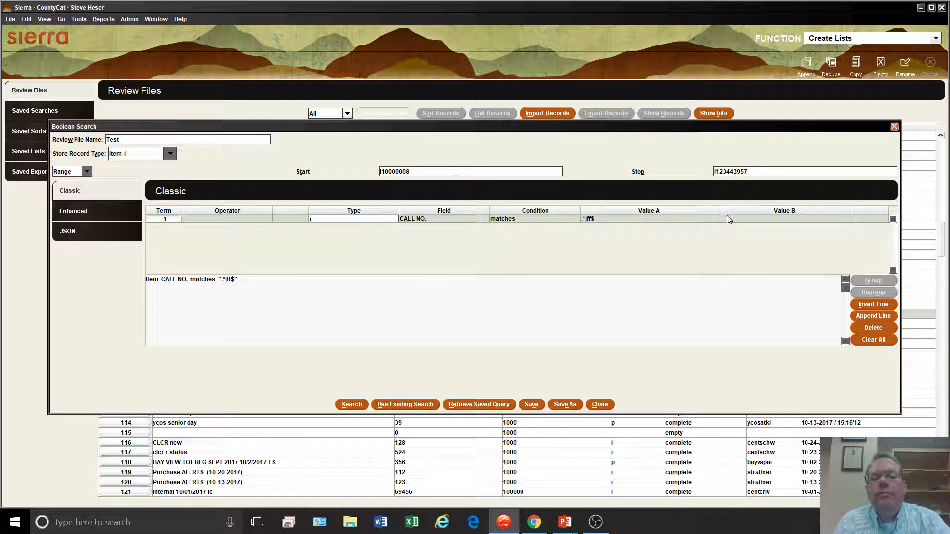
click(817, 219)
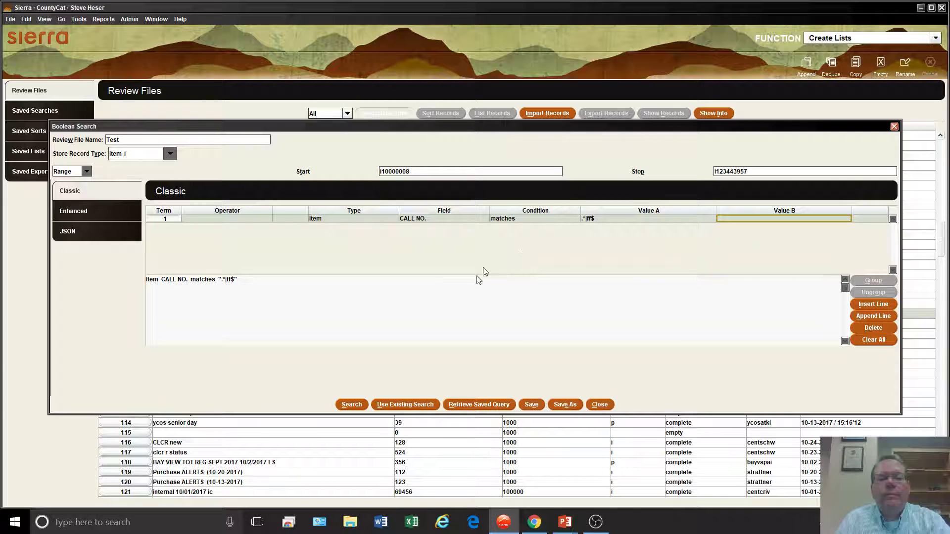
click(362, 405)
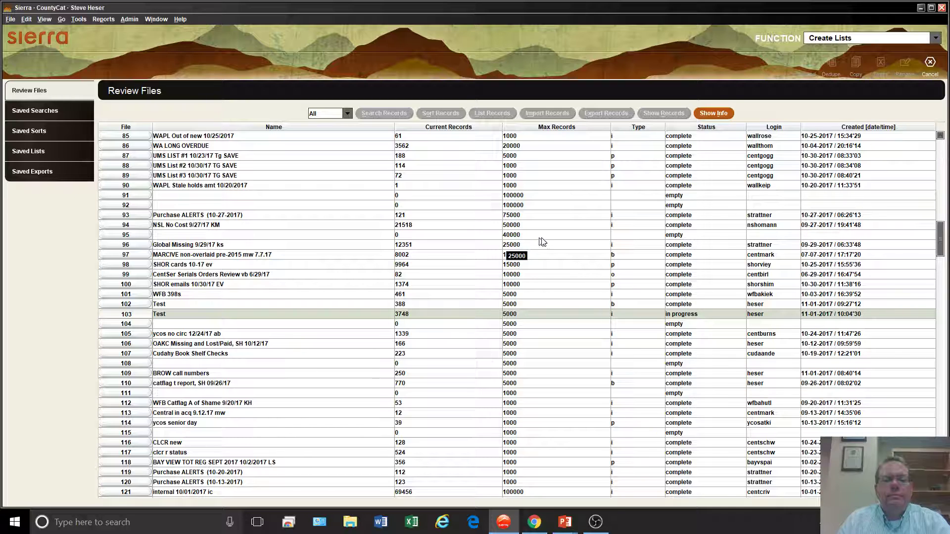
- Review the Test file's query information, check the call number of item 16, Sunset at Blandings, and close the file's records
click(713, 113)
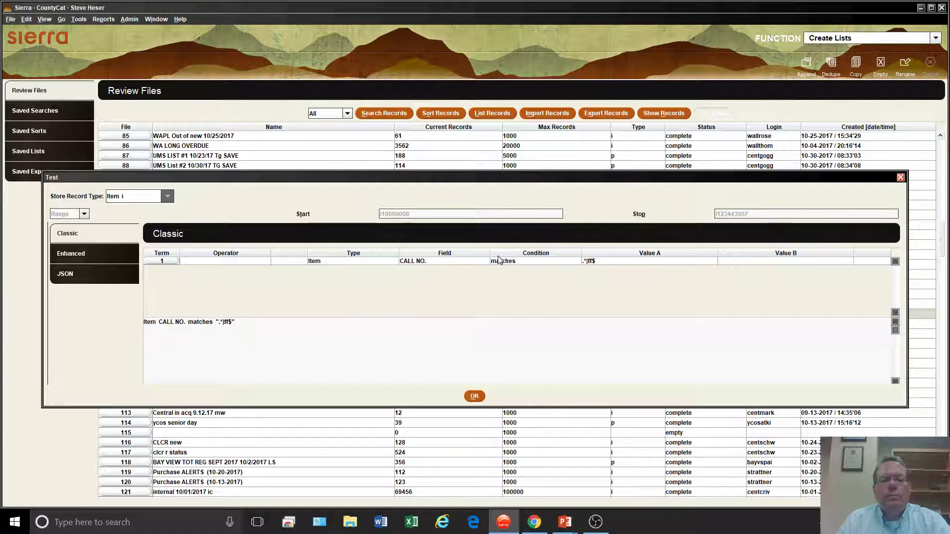
click(476, 396)
click(645, 117)
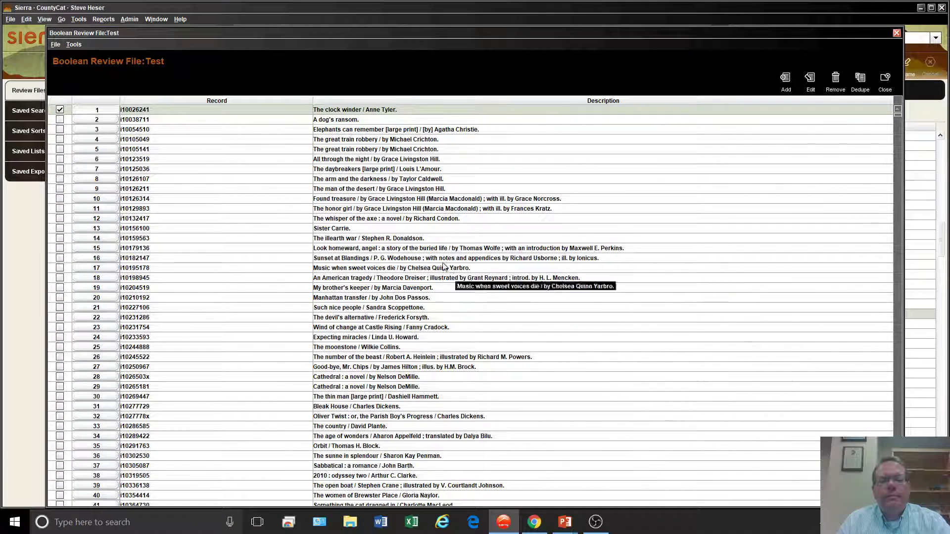
double_click(475, 258)
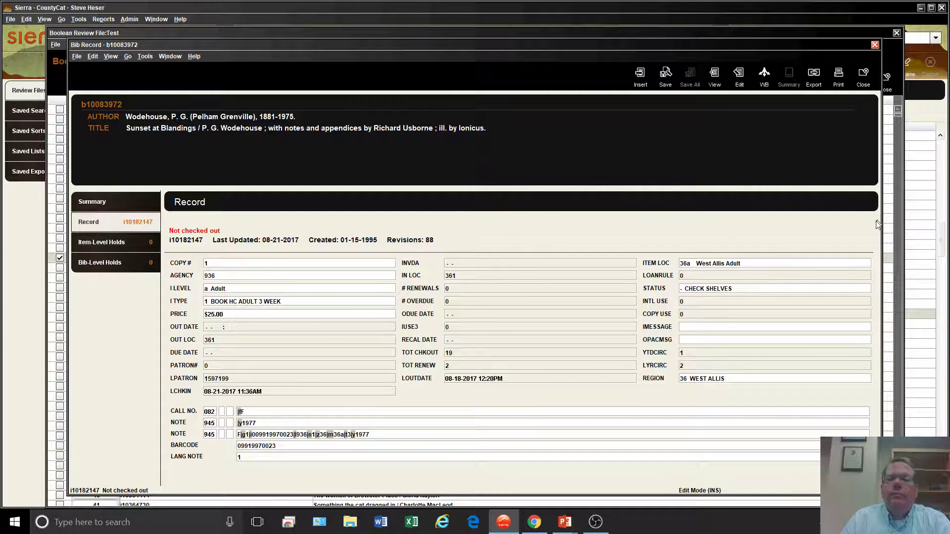
click(863, 78)
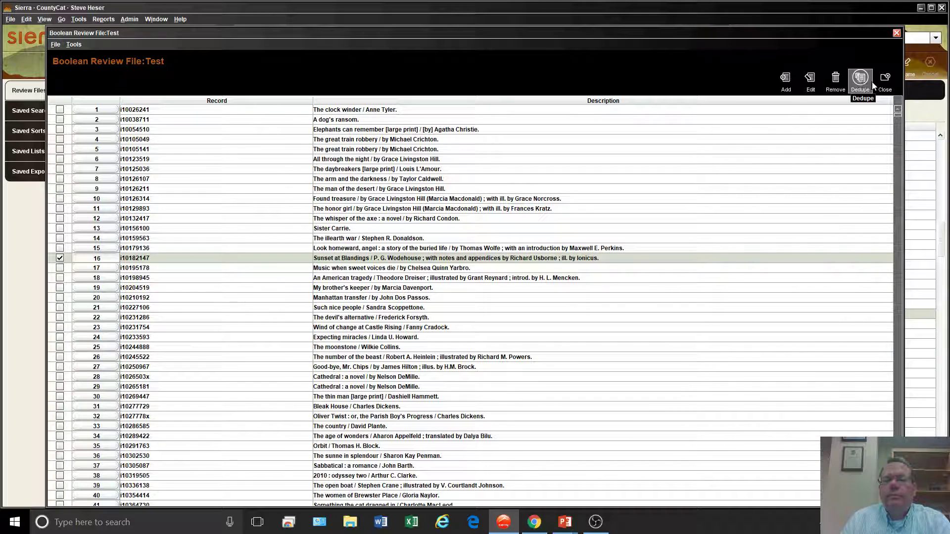
click(885, 79)
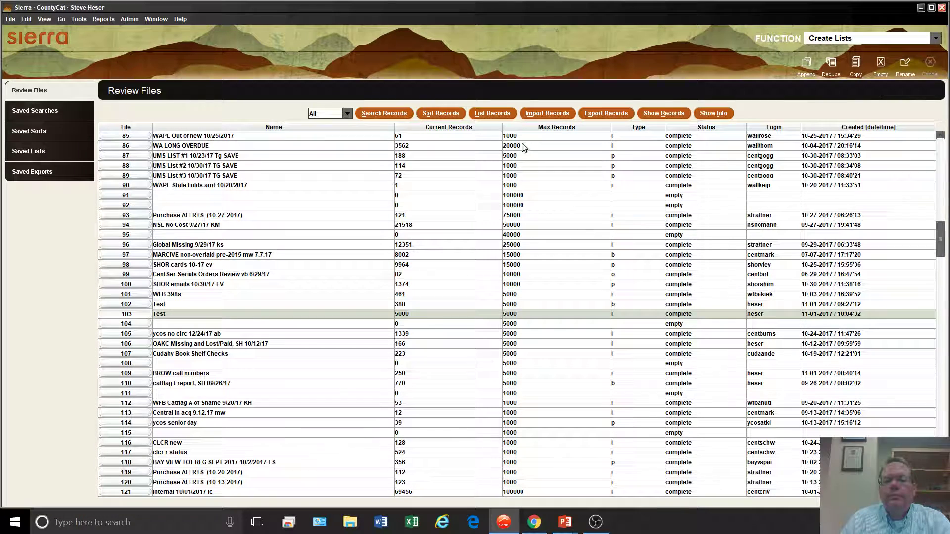
- Start another search that overwrites the Test review file 103 and set its store record type to Item i
click(386, 113)
click(463, 310)
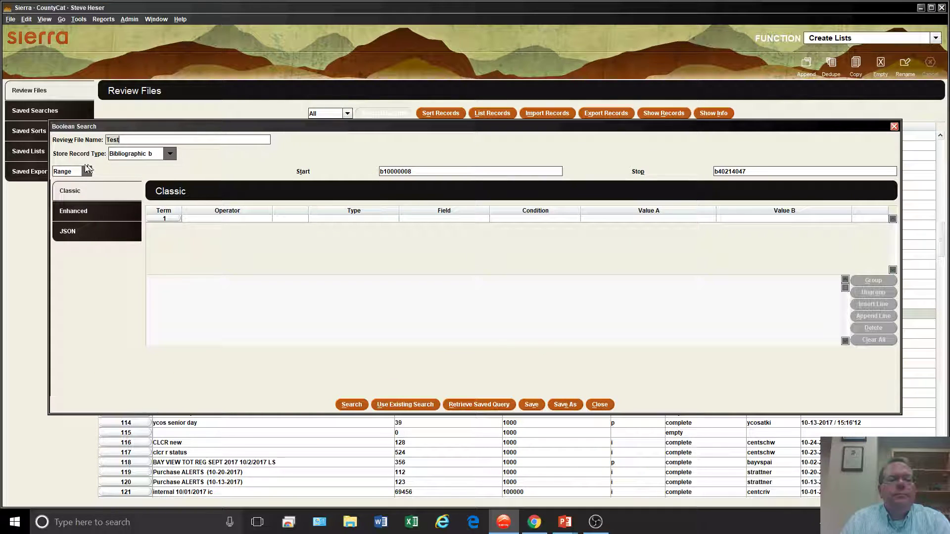
click(128, 154)
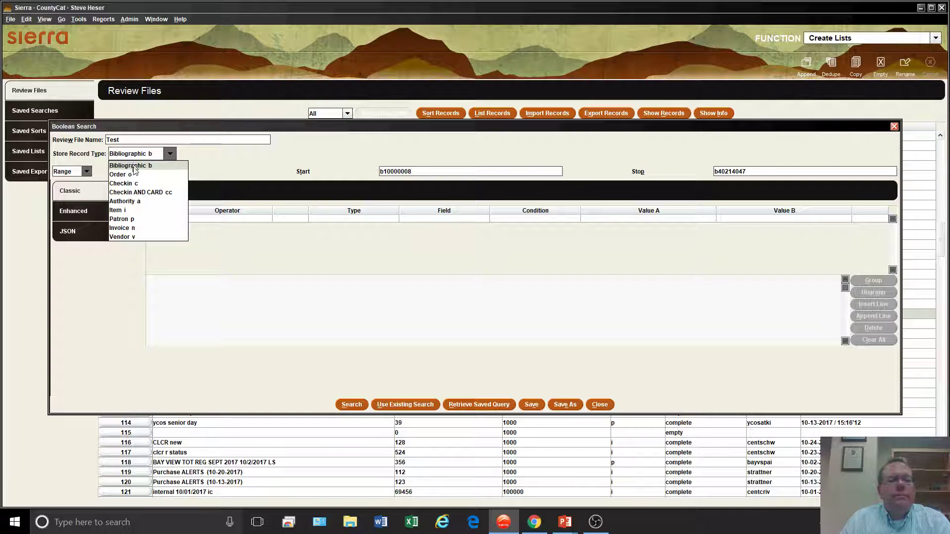
click(131, 210)
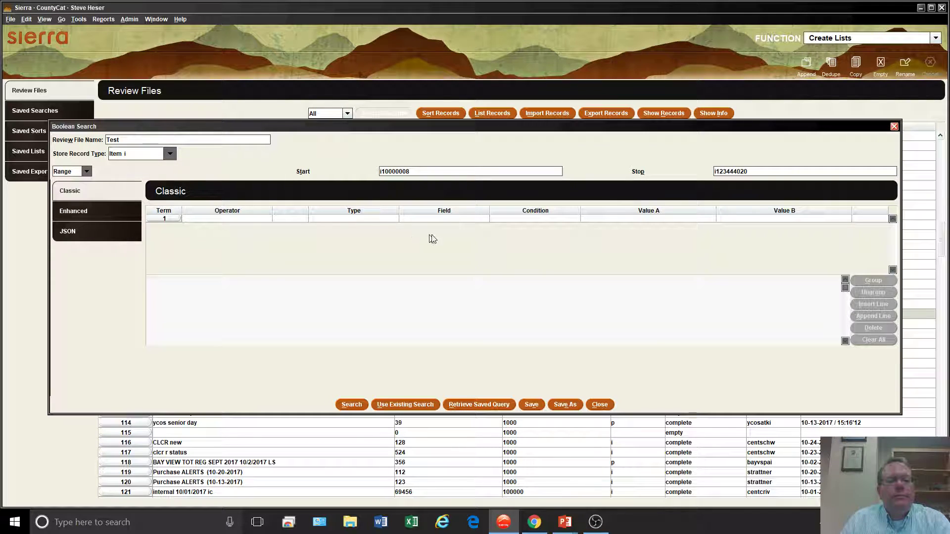
- Set up the new query's first term as Item CALL NO. with the matches condition
click(405, 218)
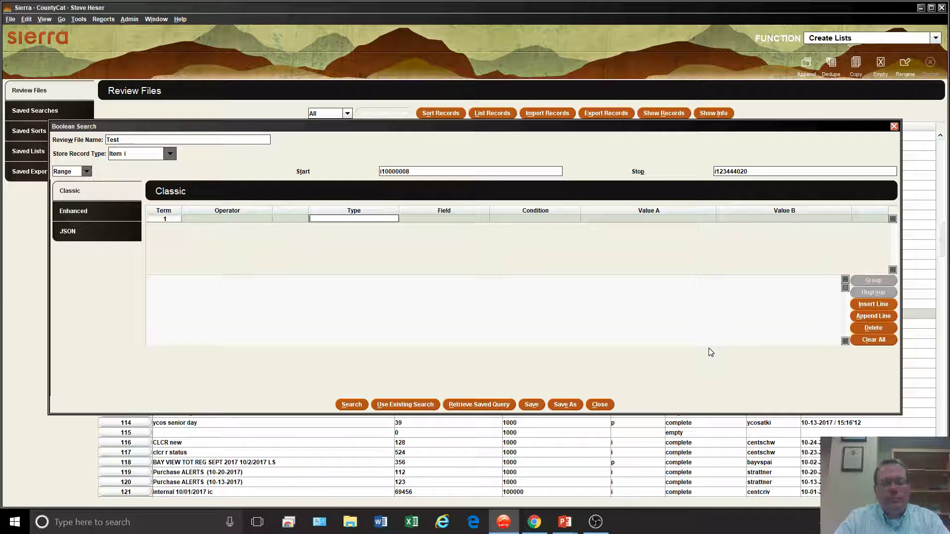
key(Tab)
text(c)
key(Tab)
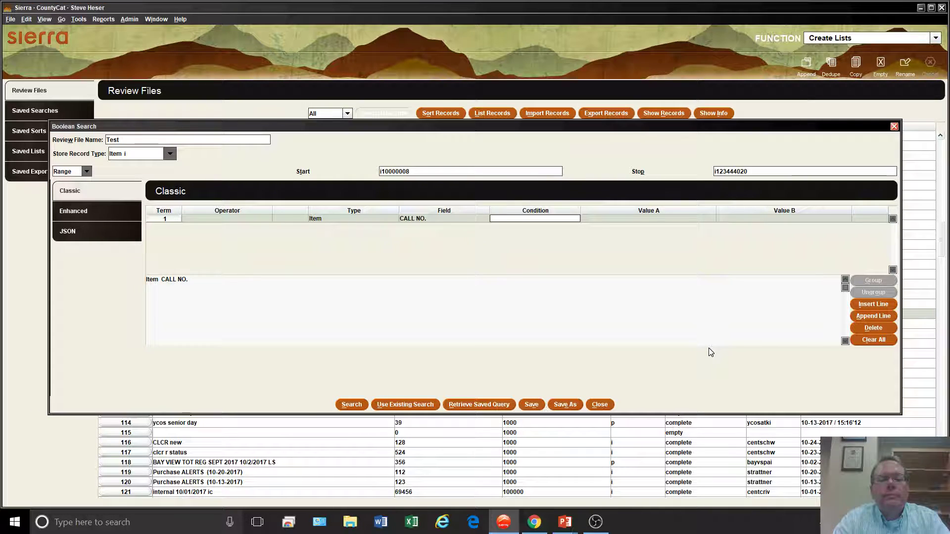
text(m)
key(Tab)
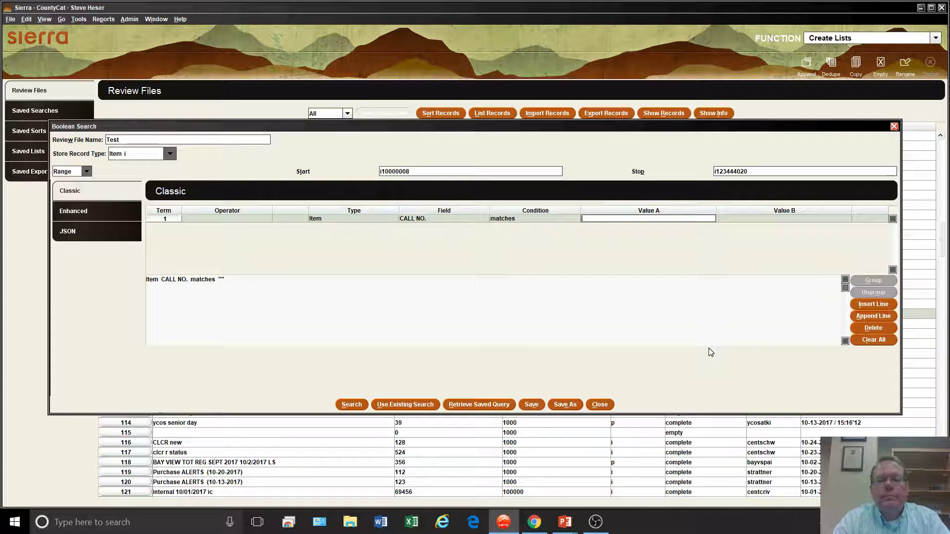
- Set Value A of the CALL NO. term to ^082..|ff$ and run the search into the Test review file
text(082..lff)
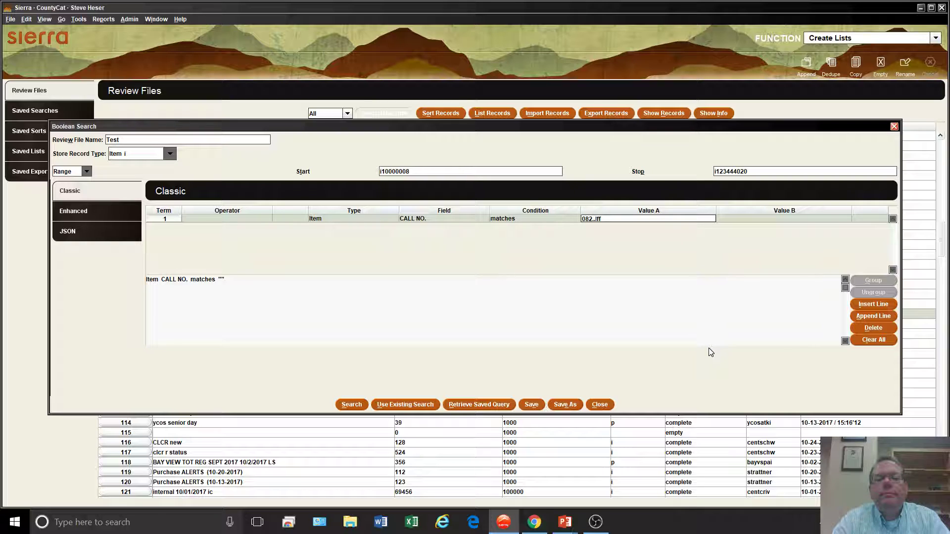
text($)
key(Return)
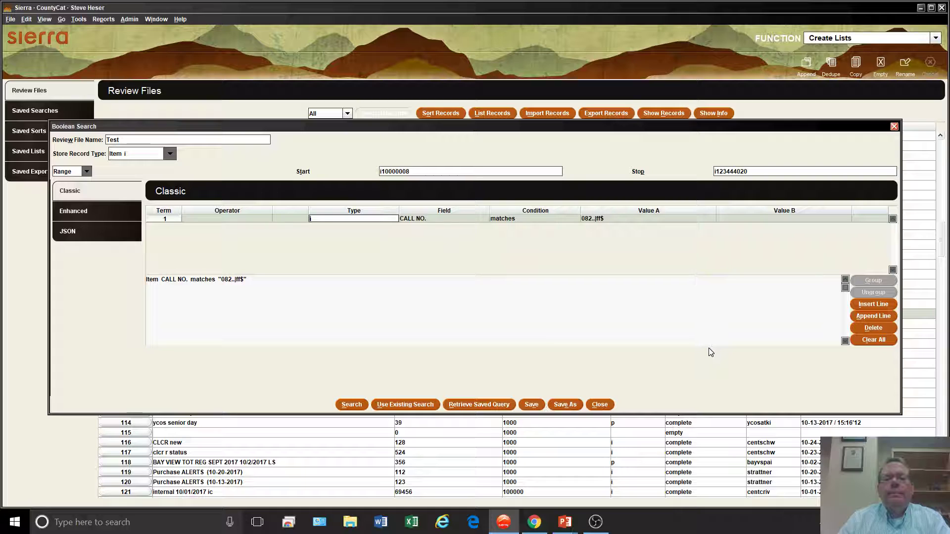
click(584, 219)
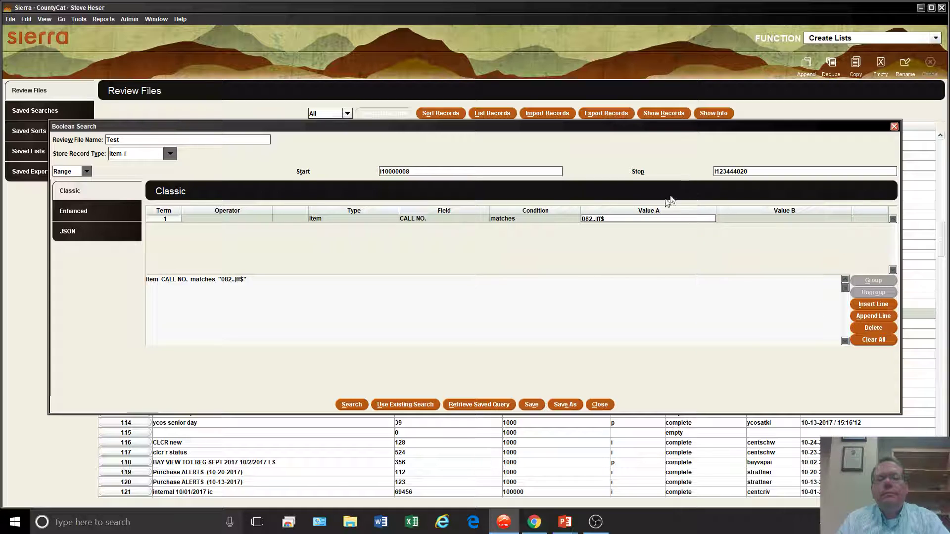
text(^)
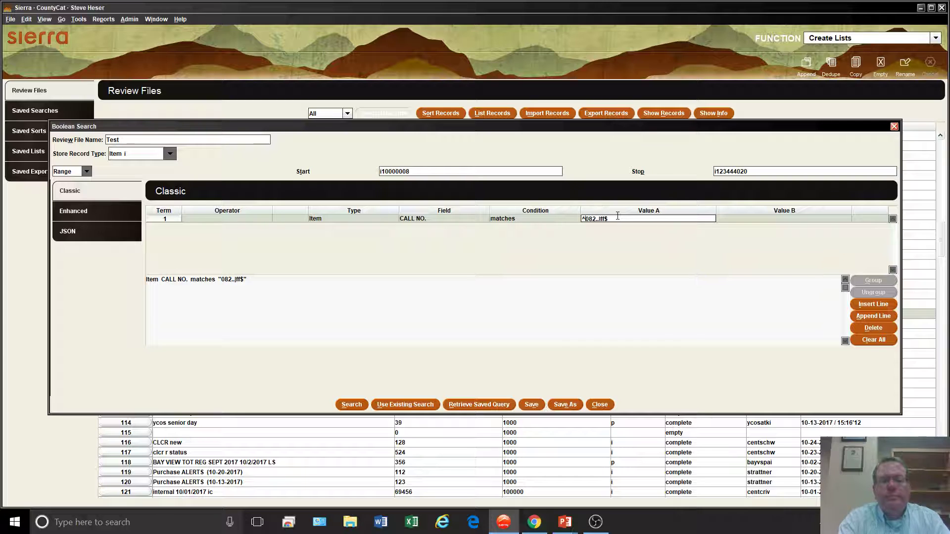
key(Return)
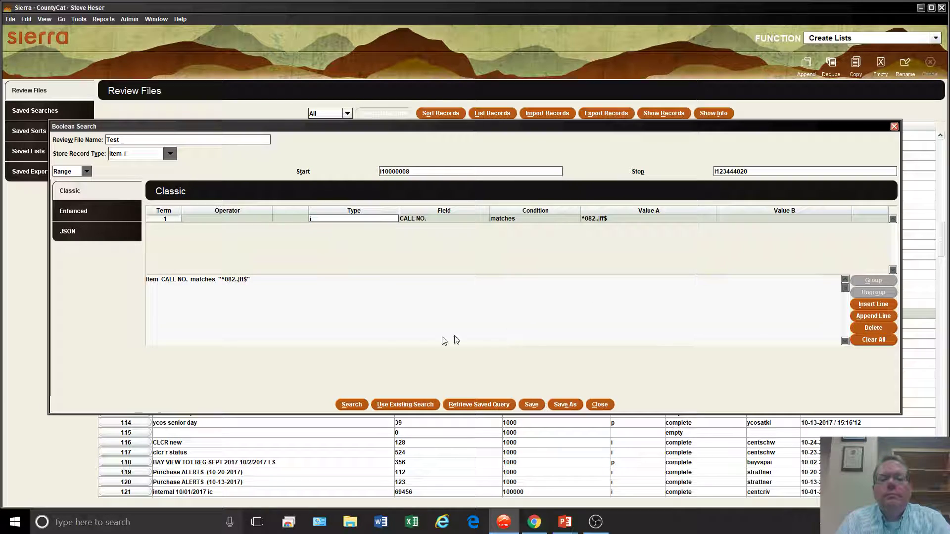
click(354, 406)
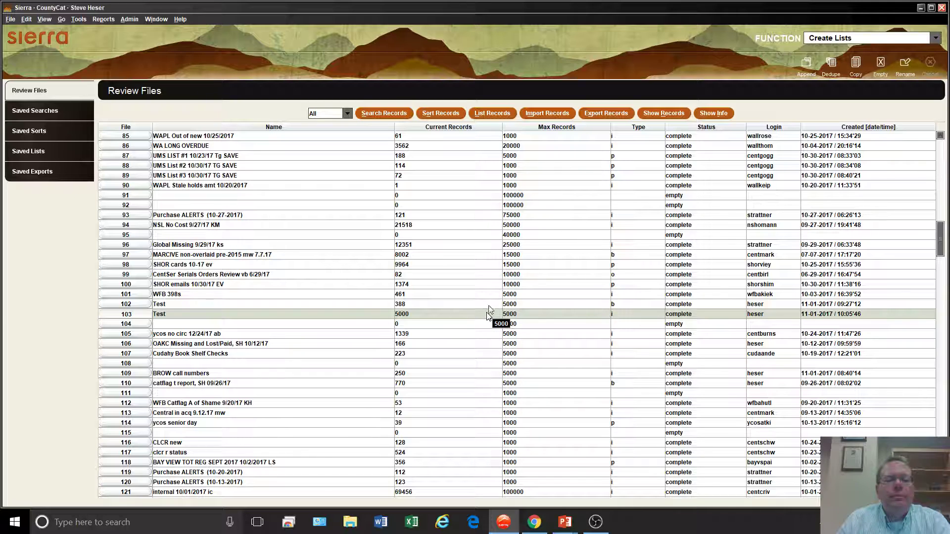
- Review the Test file's query information, check the call number of item 9, The man of the desert, and close the file's records
click(707, 113)
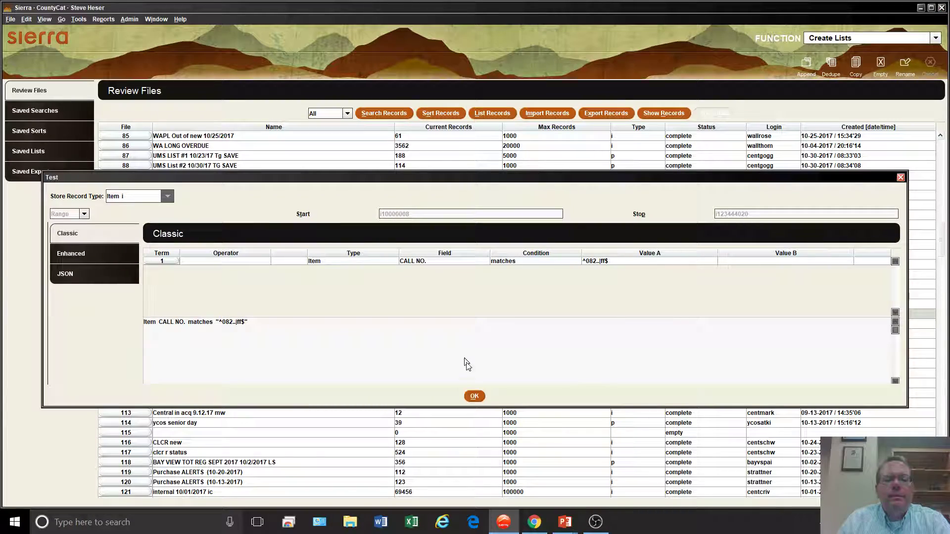
click(474, 396)
click(658, 114)
click(386, 188)
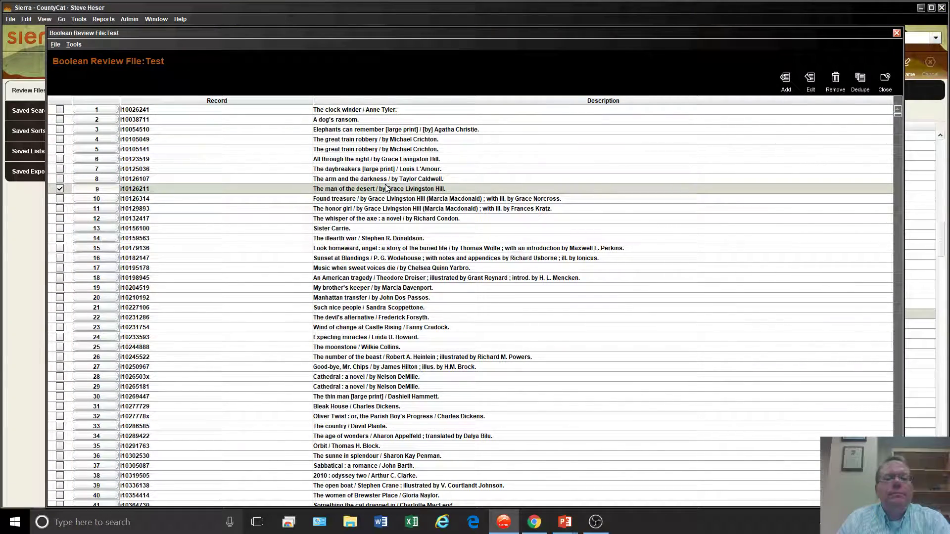
double_click(387, 188)
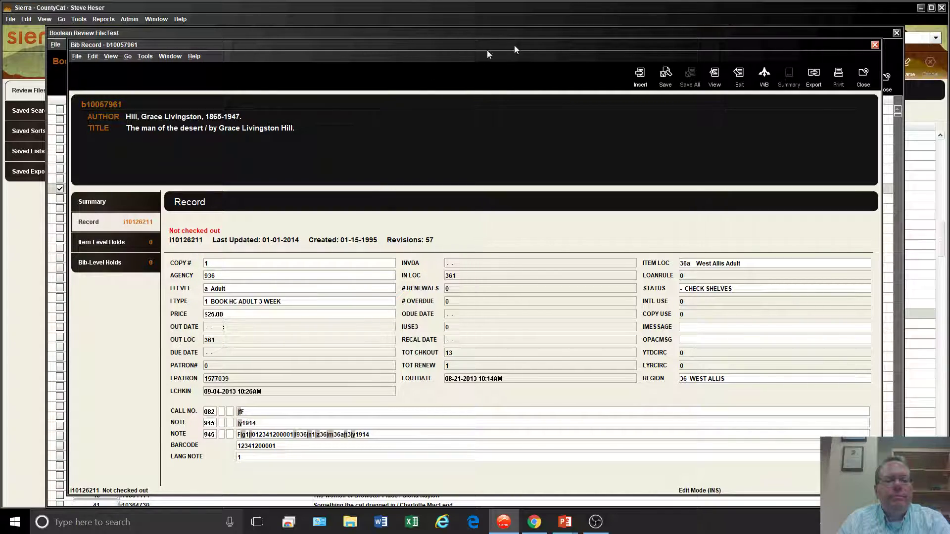
click(866, 80)
click(885, 79)
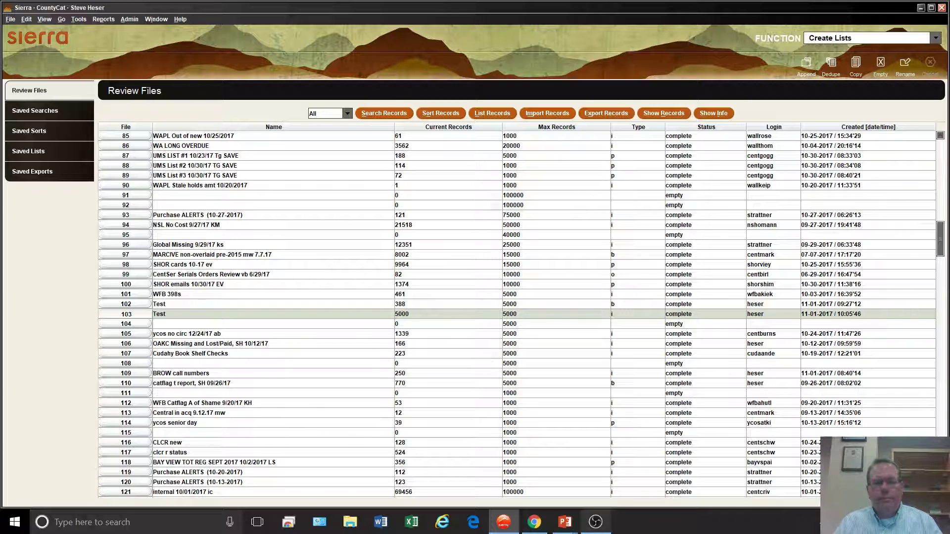
- Switch to OBS, check the audio levels of the mixer sources, and return to Sierra
click(603, 528)
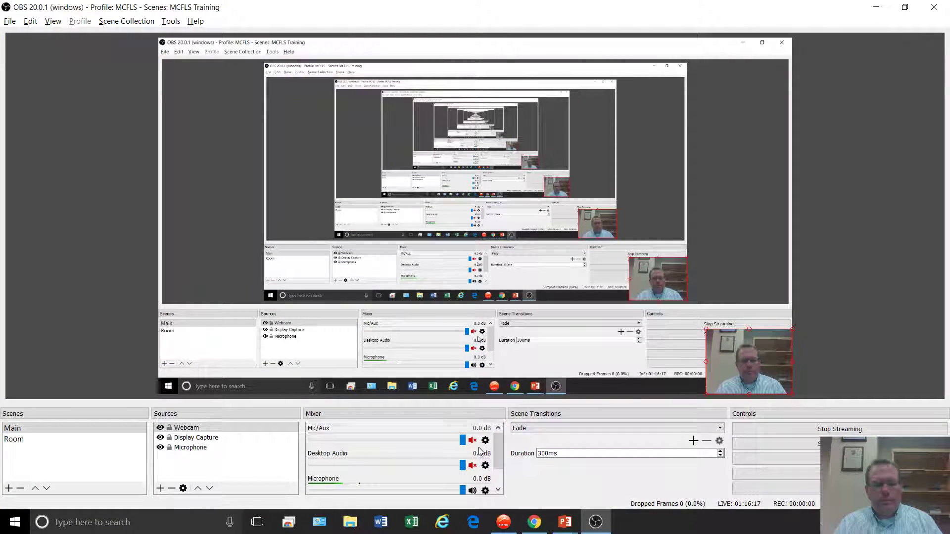
scroll(500, 485, down, 1)
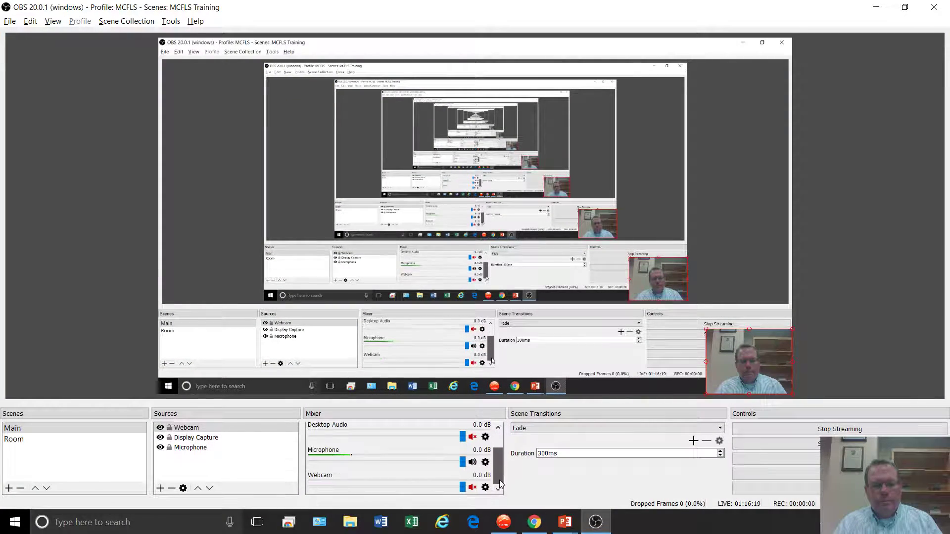
scroll(500, 475, up, 2)
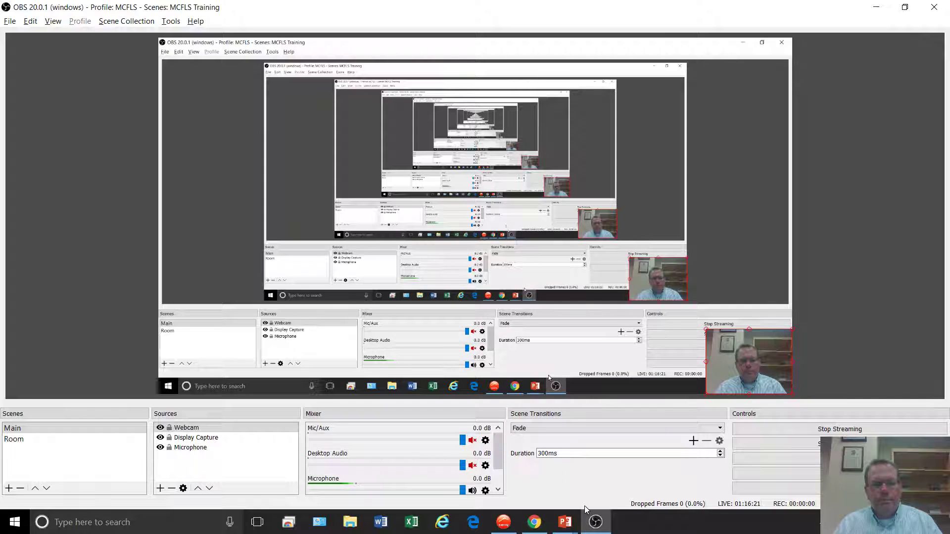
key(alt+Tab)
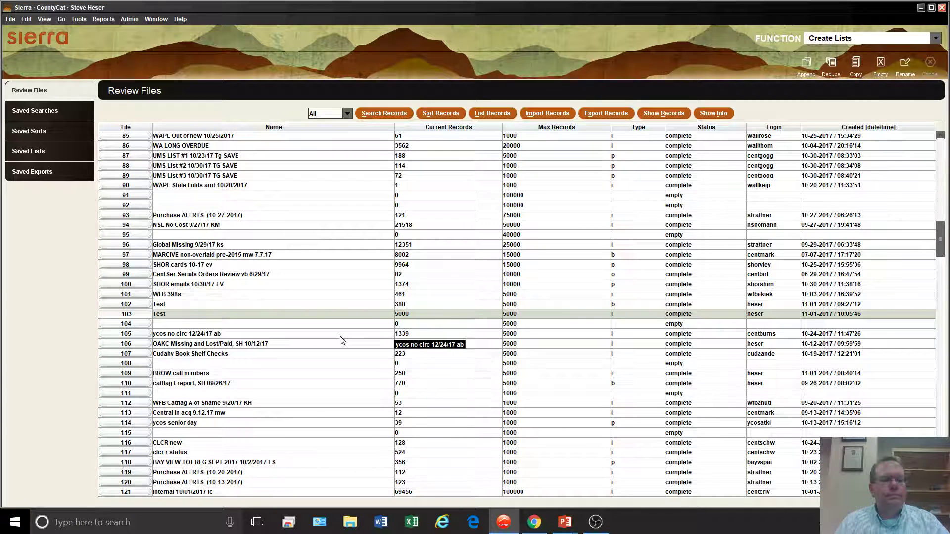
- Empty the Test review file 102
click(252, 303)
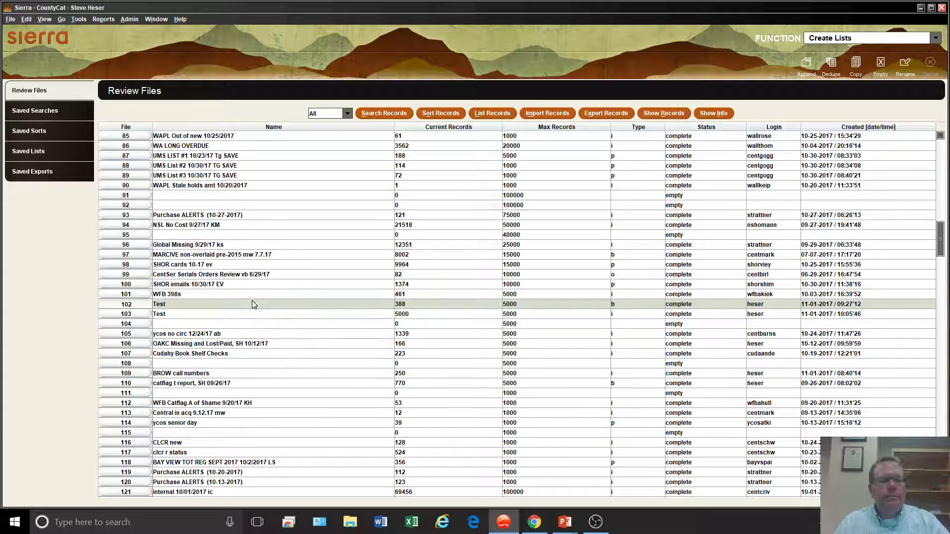
click(883, 69)
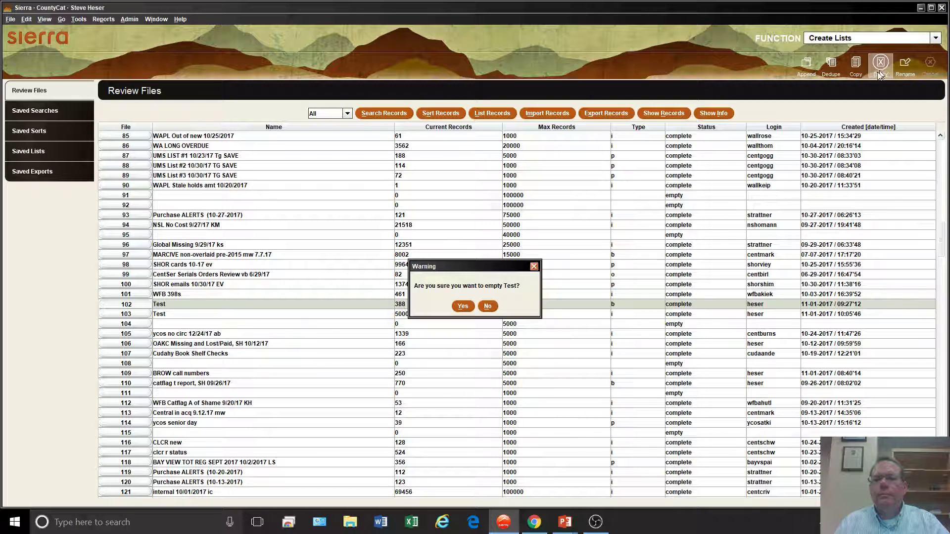
click(468, 307)
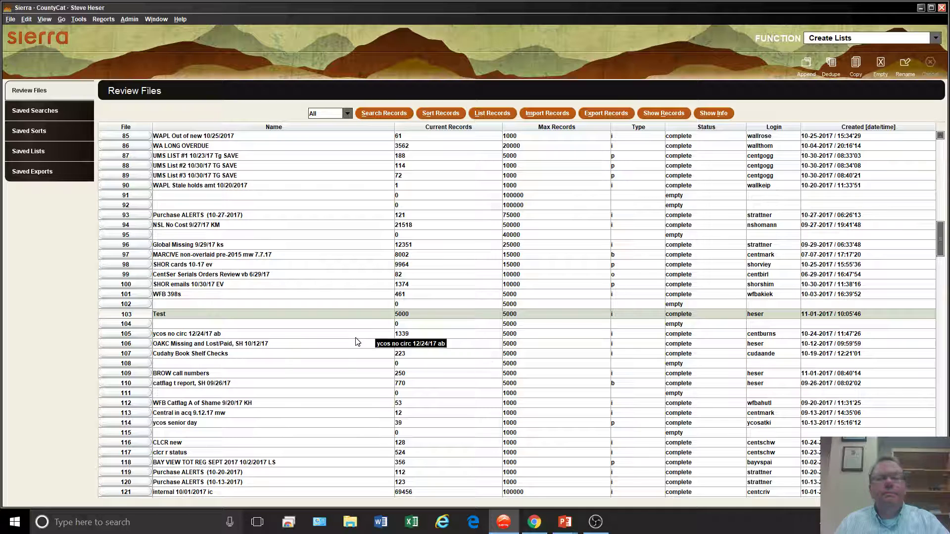
scroll(347, 340, down, 4)
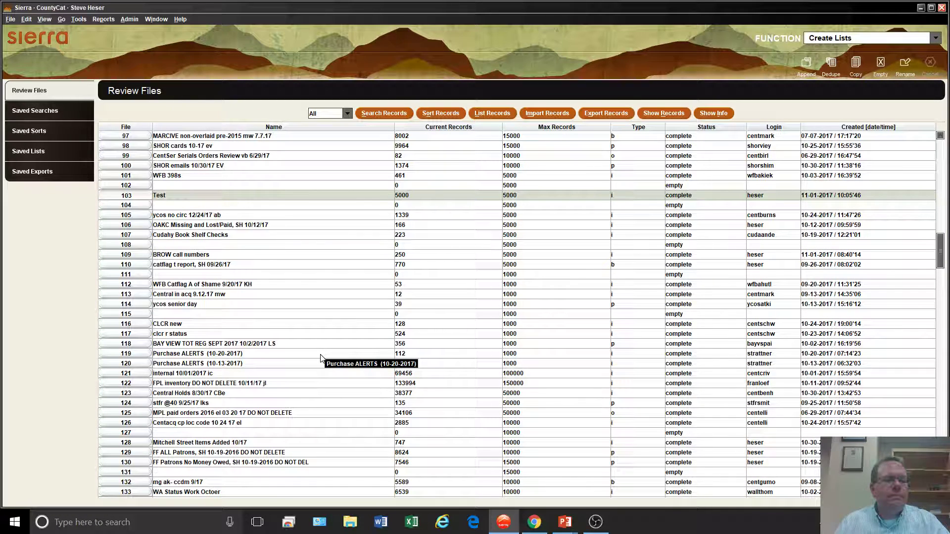
scroll(320, 357, up, 4)
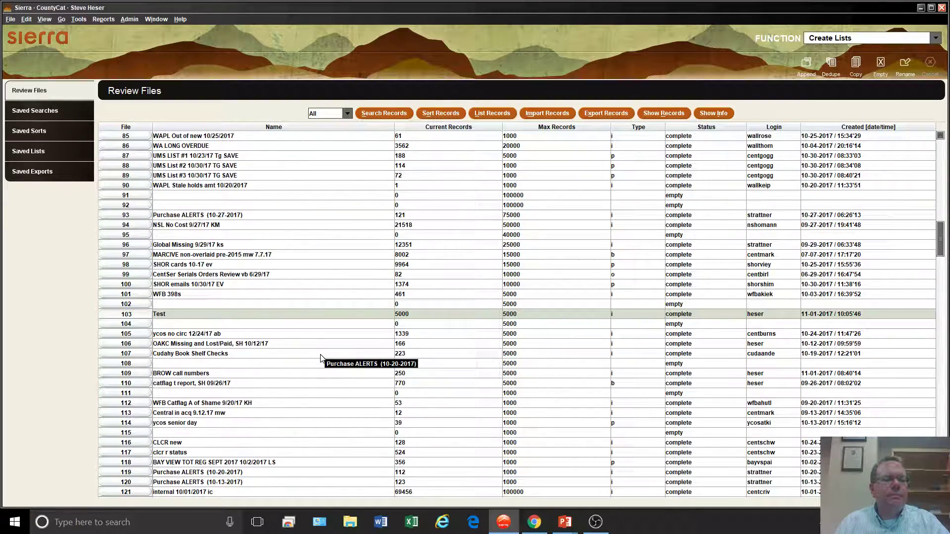
scroll(321, 357, up, 5)
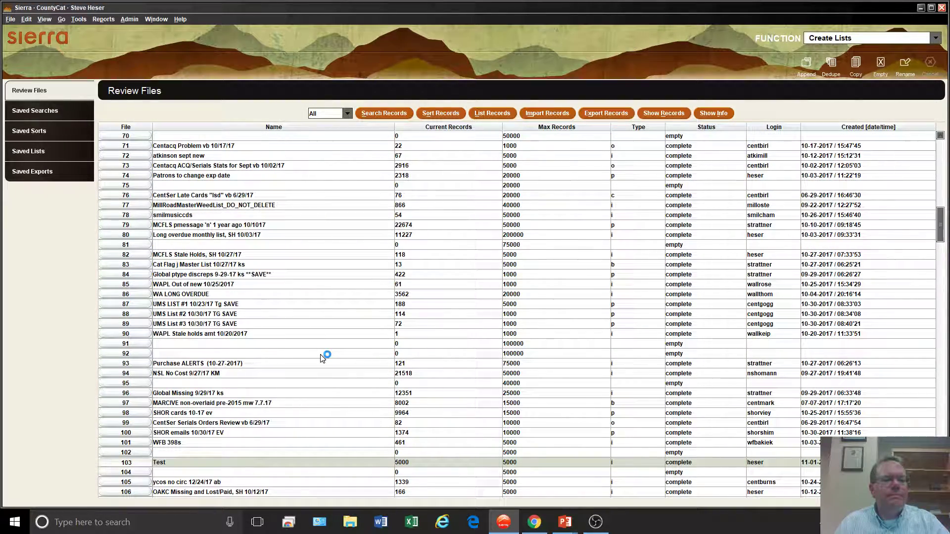
scroll(320, 357, down, 9)
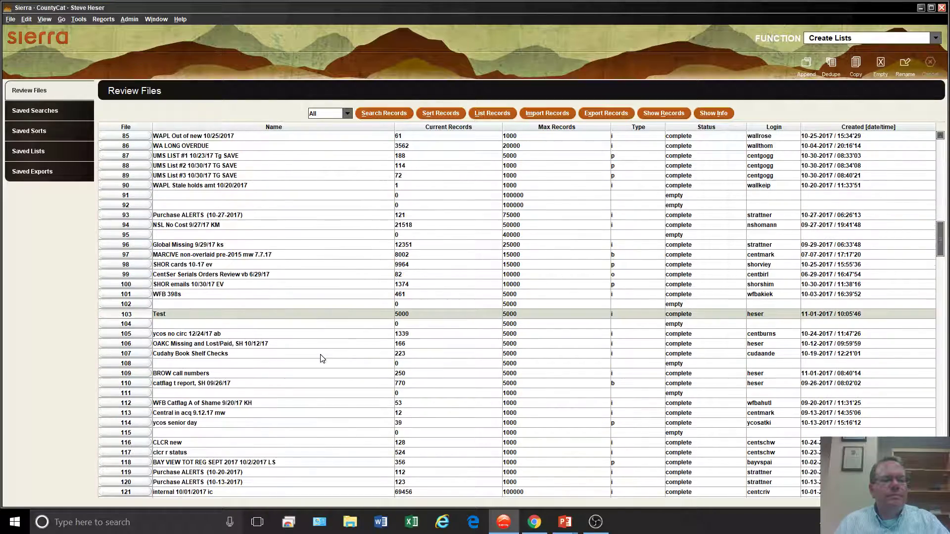
scroll(322, 359, down, 3)
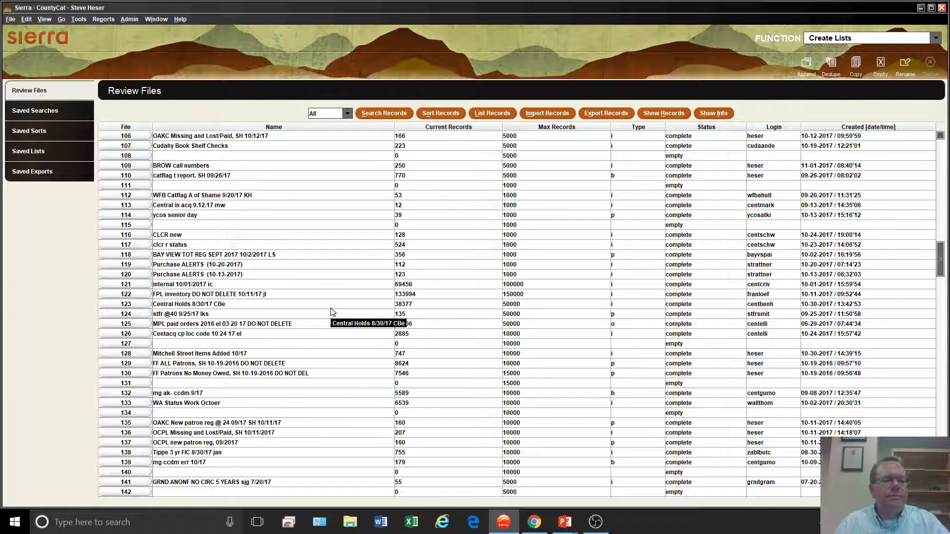
scroll(331, 311, down, 1)
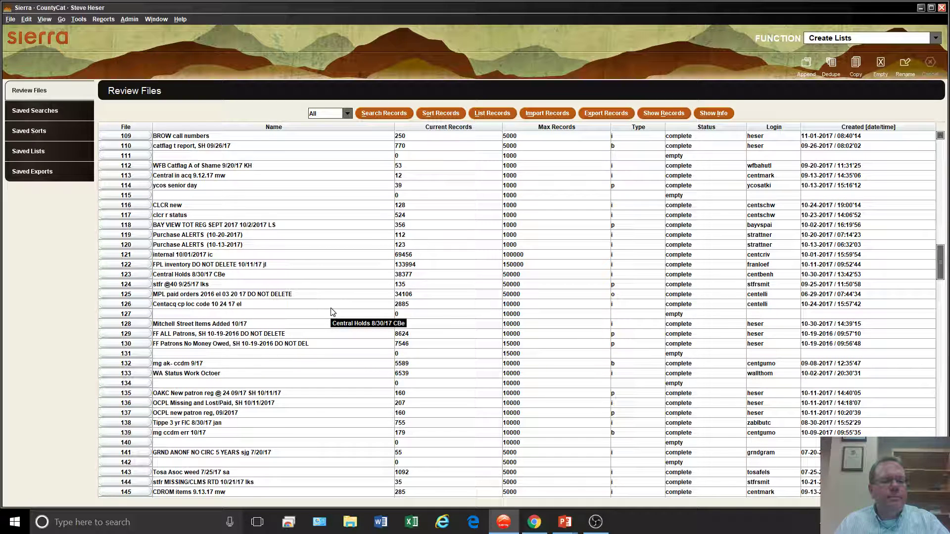
scroll(315, 318, up, 7)
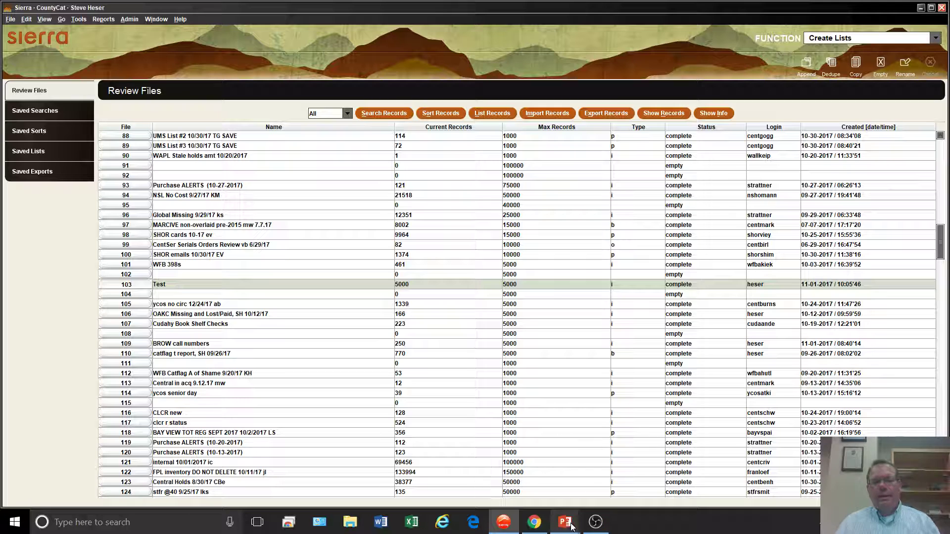
- Switch to OBS and check the Microphone source's audio device in its properties and the mixer's audio levels
click(603, 525)
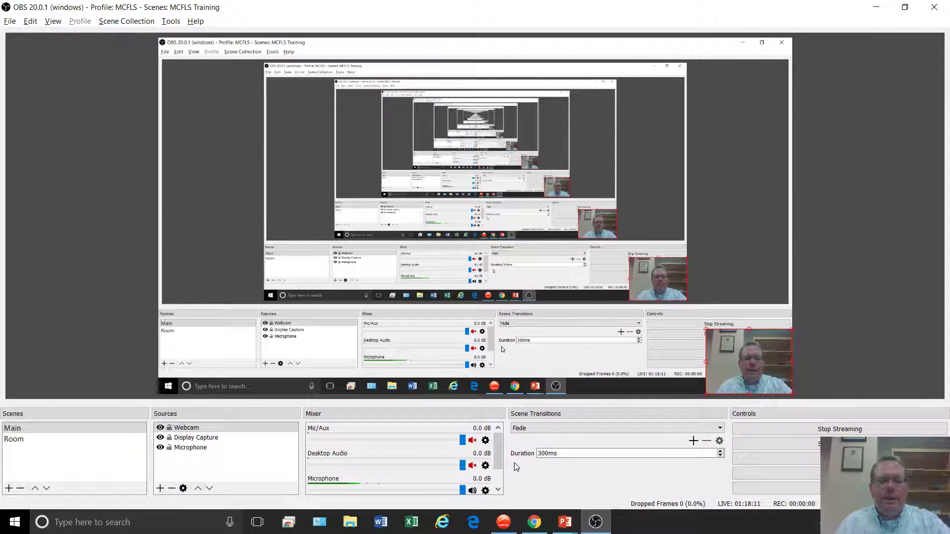
scroll(504, 462, down, 2)
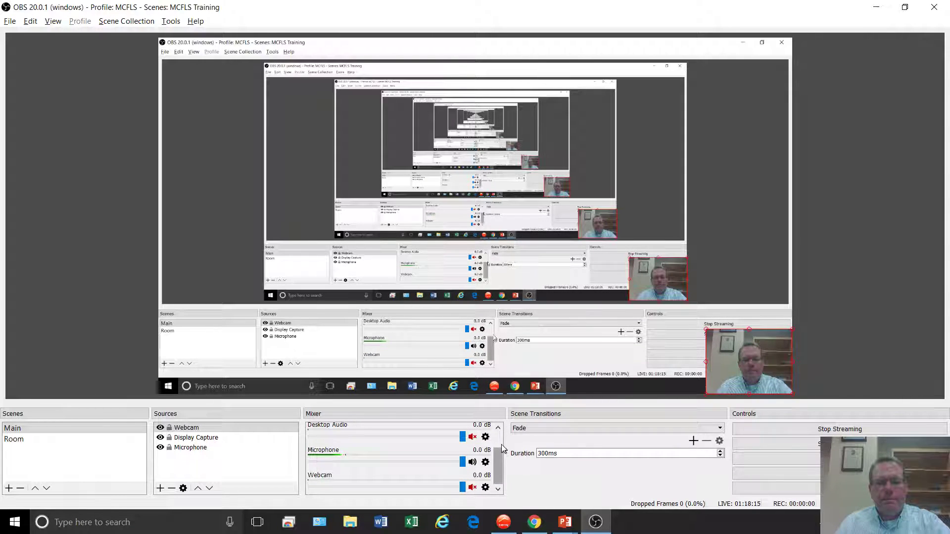
scroll(502, 442, up, 2)
click(241, 447)
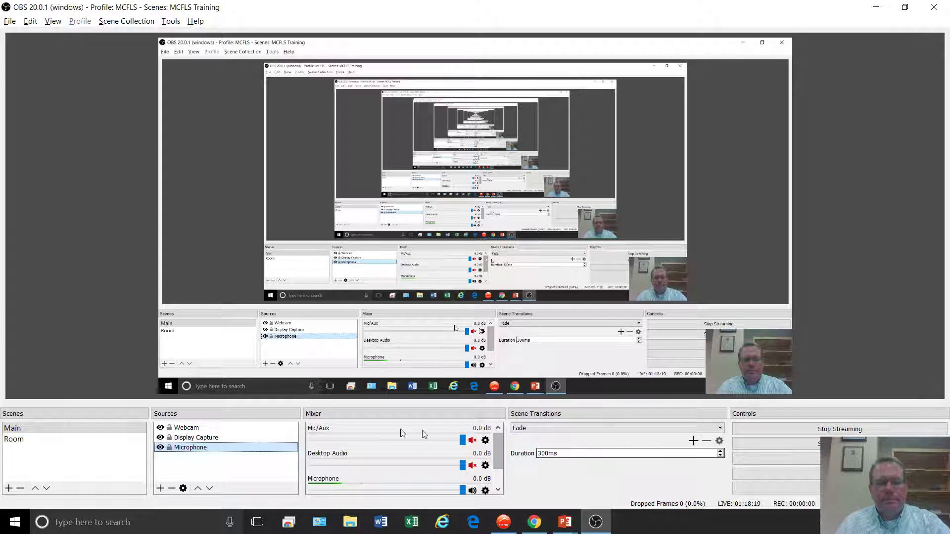
right_click(195, 449)
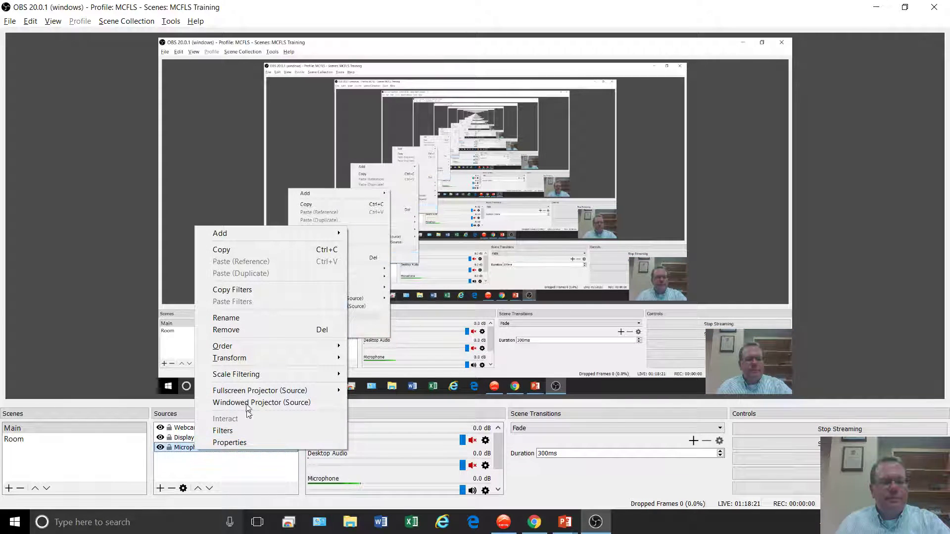
click(241, 449)
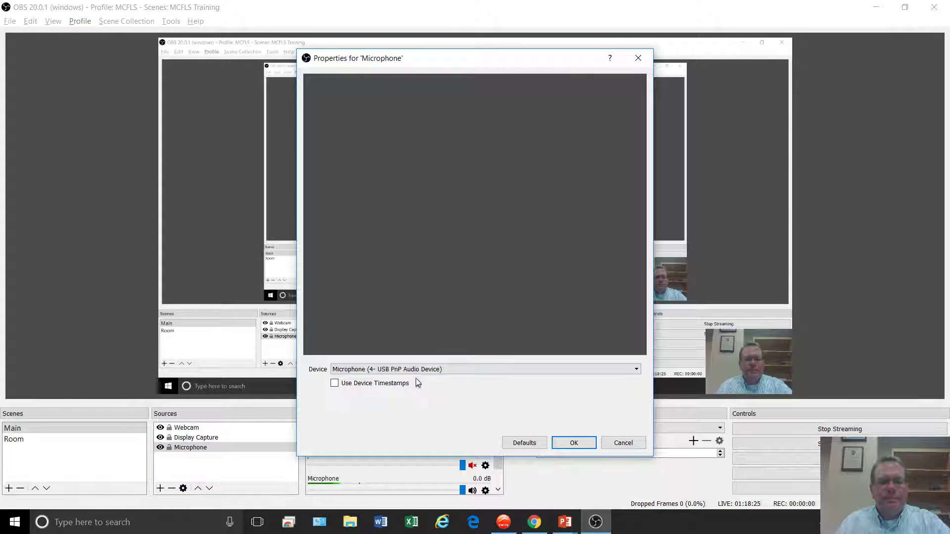
click(414, 371)
click(414, 385)
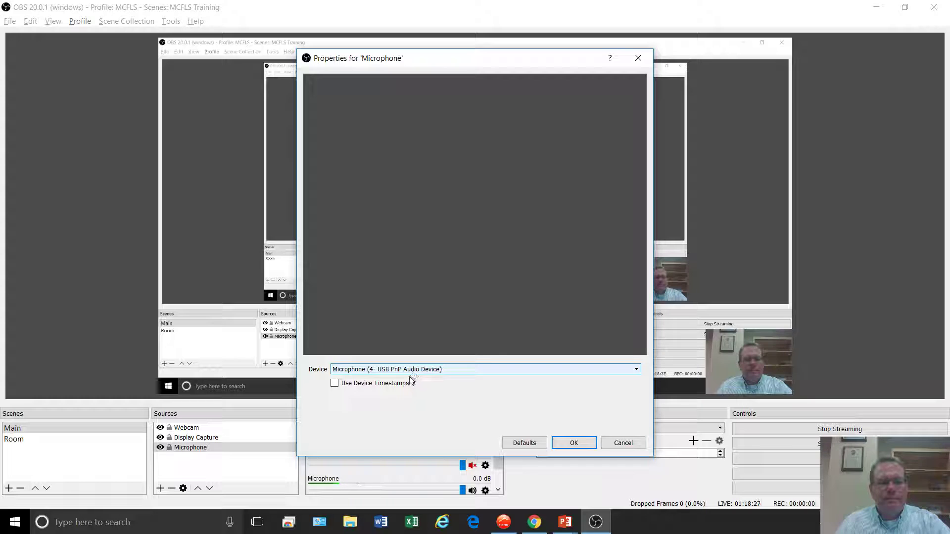
click(584, 444)
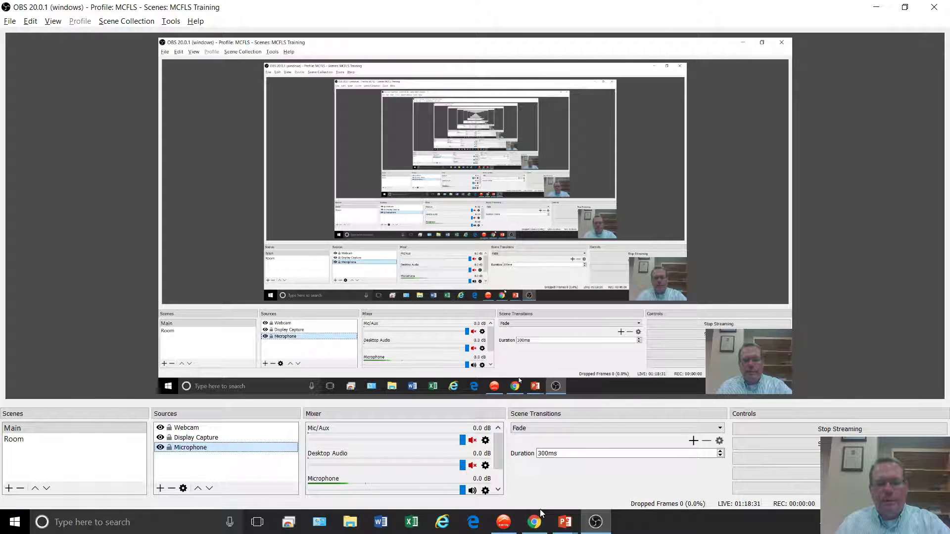
drag(496, 444, 496, 466)
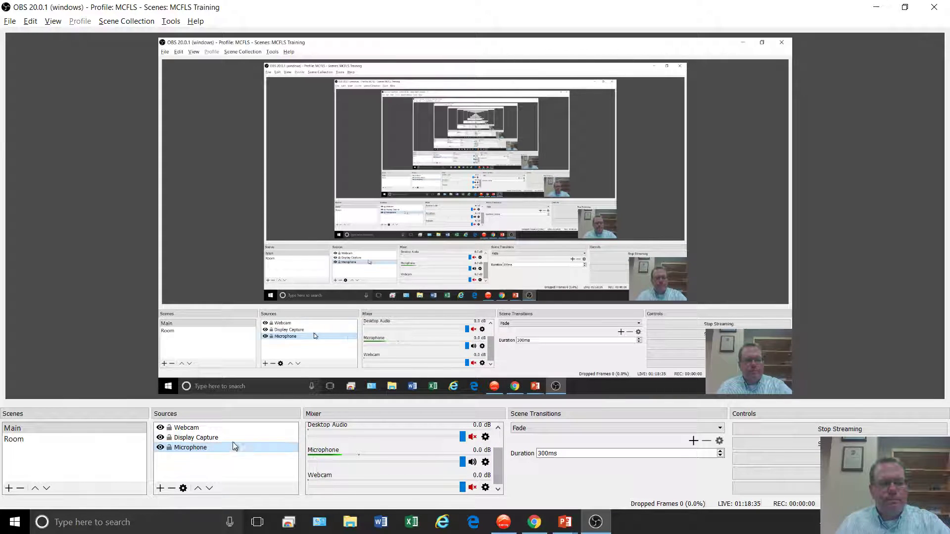
- Switch to Chrome and close the MCFLS Live Stream page on YouTube
click(534, 522)
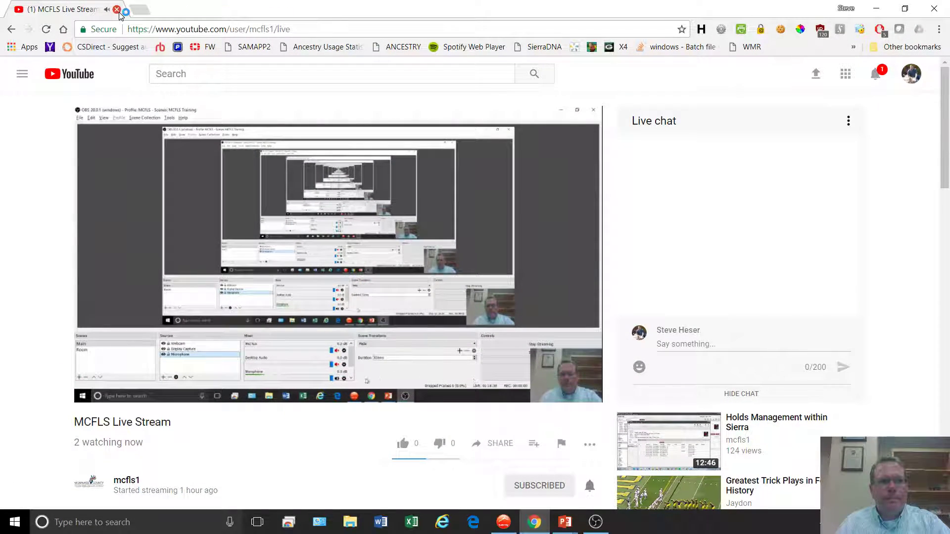
click(117, 10)
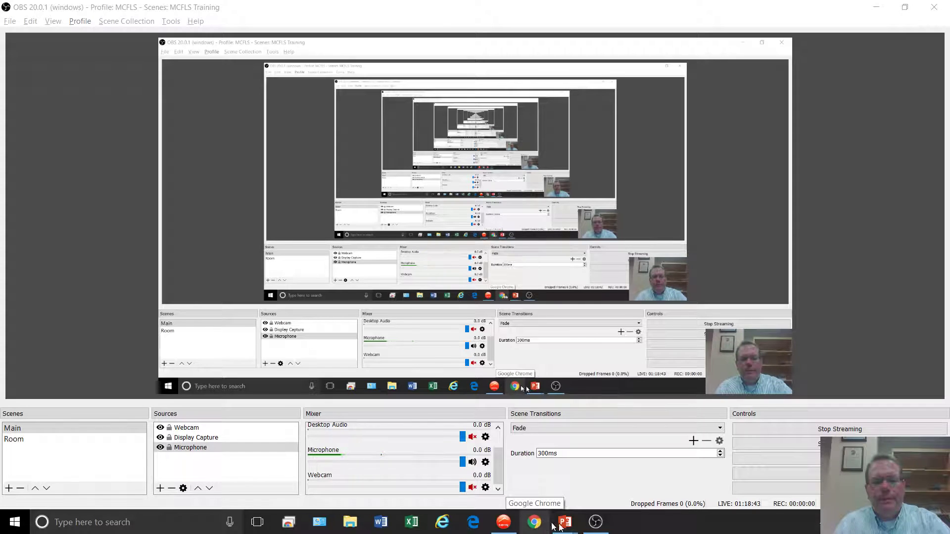
mouse_move(566, 528)
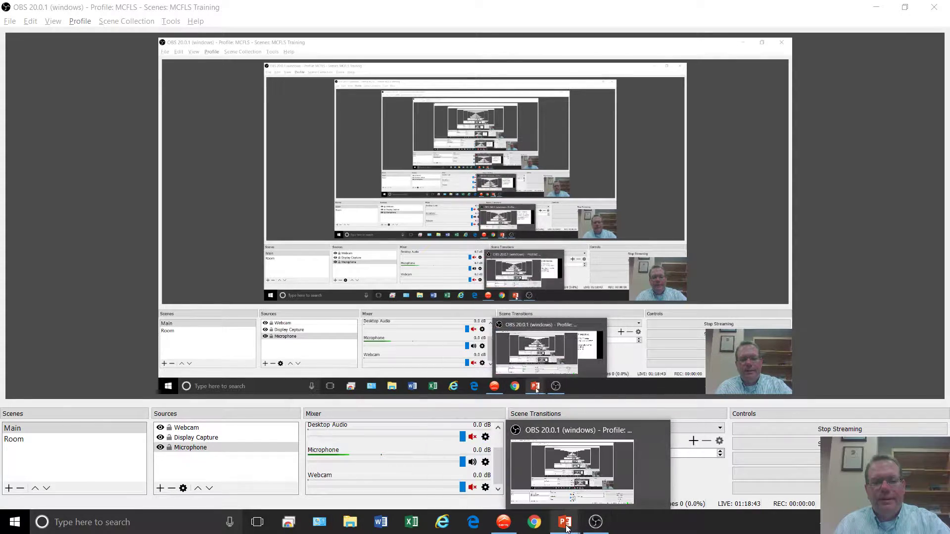
- Switch to Sierra and review the search criteria stored with Test review file 103
click(517, 526)
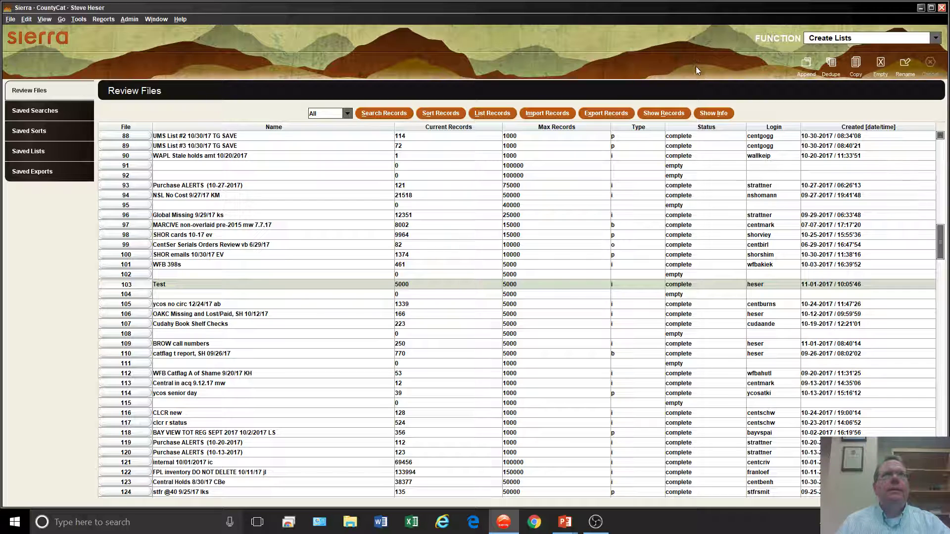
click(720, 114)
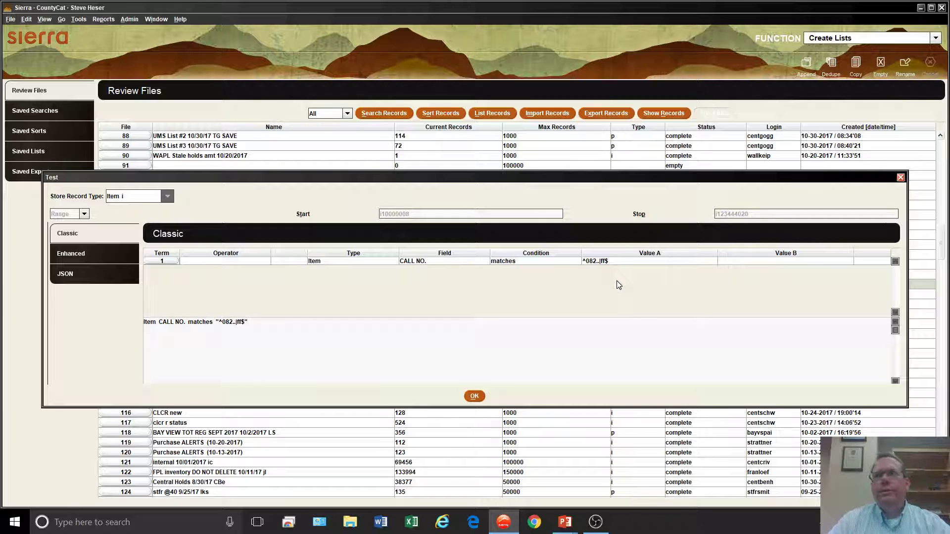
click(474, 396)
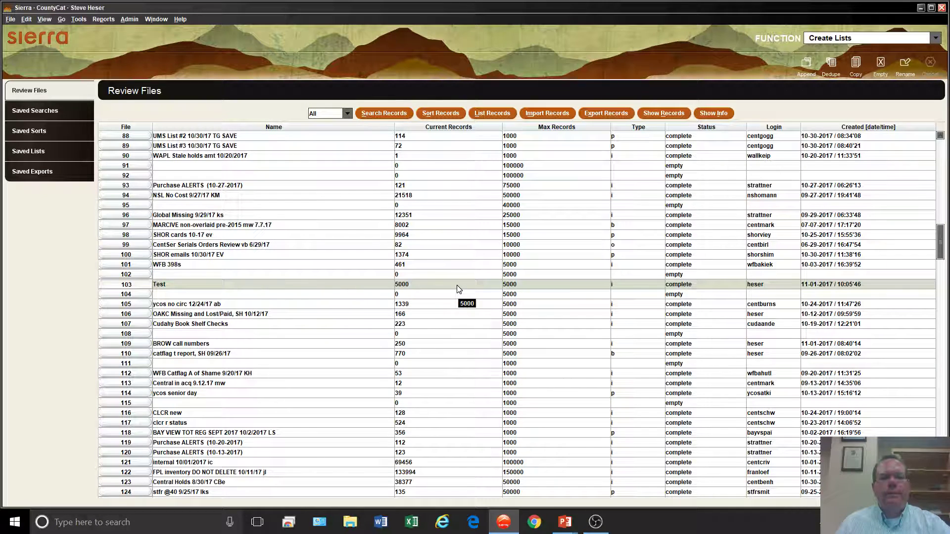
- Inspect the call numbers of "Found treasure" and "Good-bye, Mr. Chips" in Test review file 103, then close the file
double_click(458, 289)
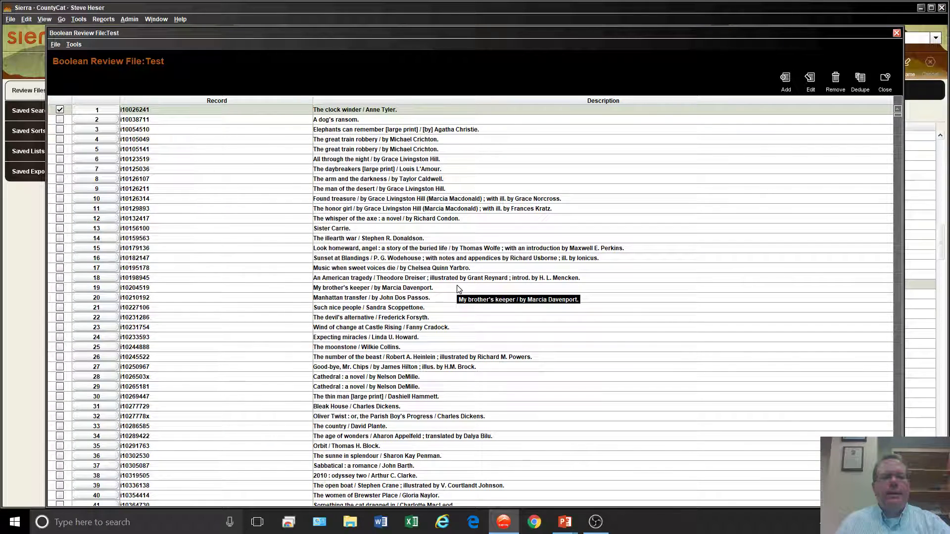
click(389, 200)
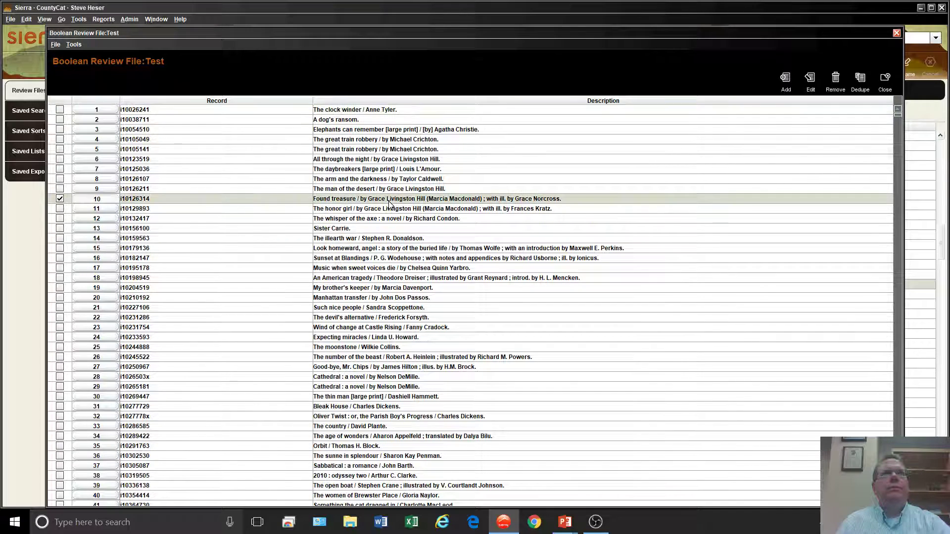
click(814, 85)
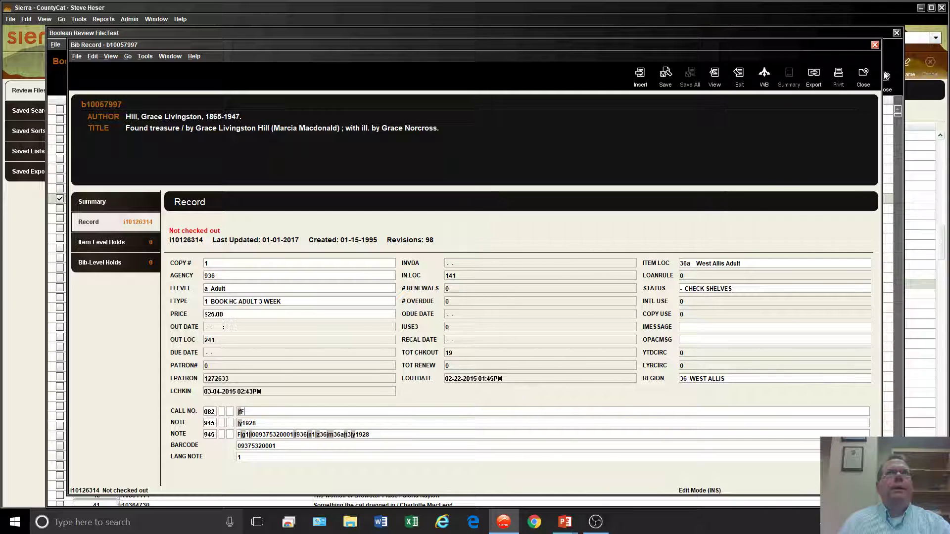
click(854, 76)
double_click(411, 369)
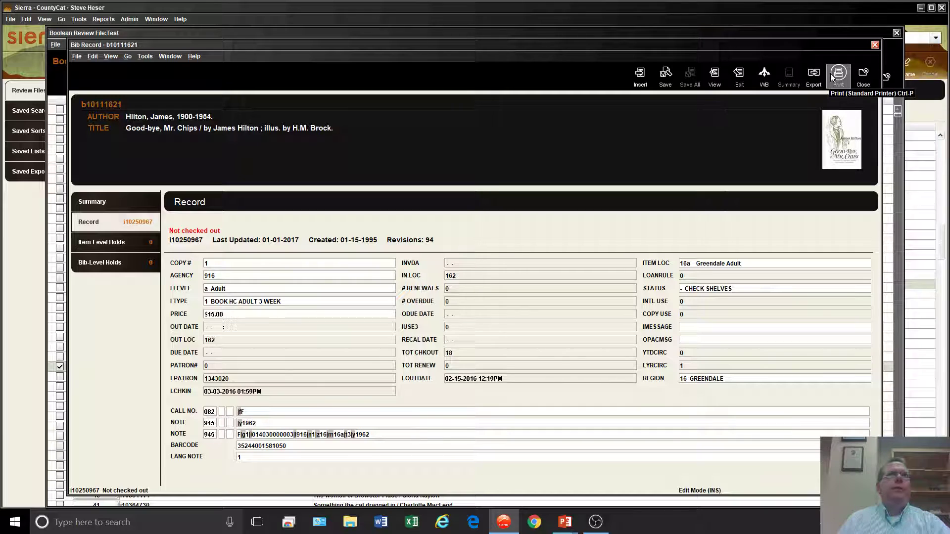
click(863, 75)
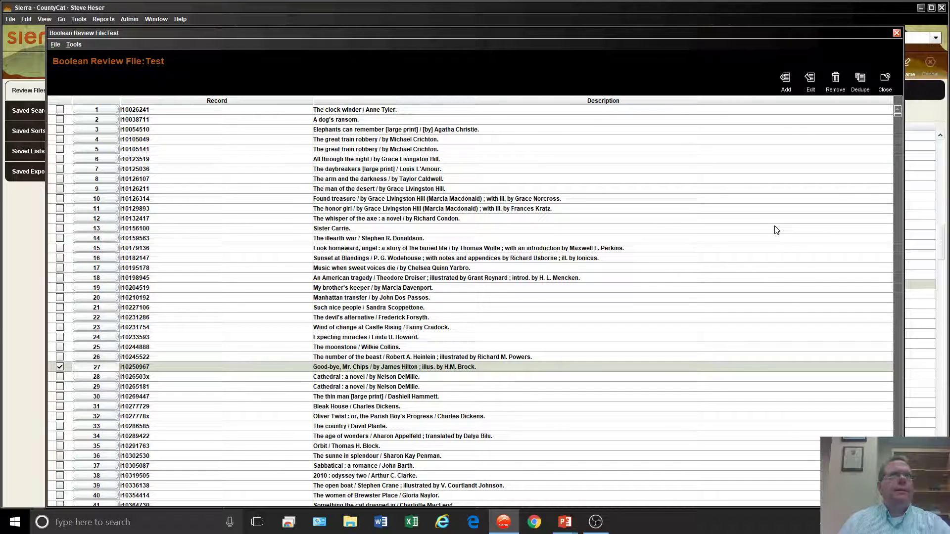
click(883, 78)
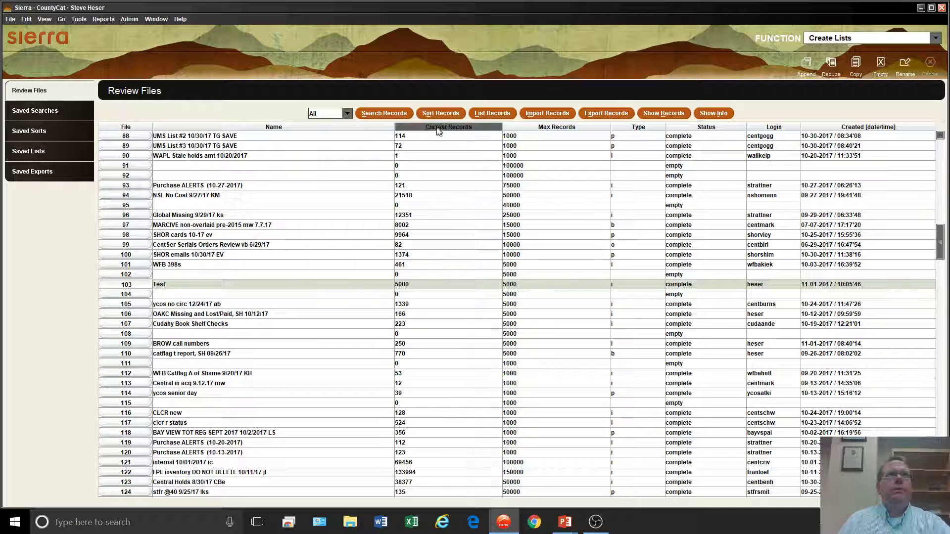
- Start a new search overwriting Test review file 103, reusing that file's existing item call number query
click(386, 113)
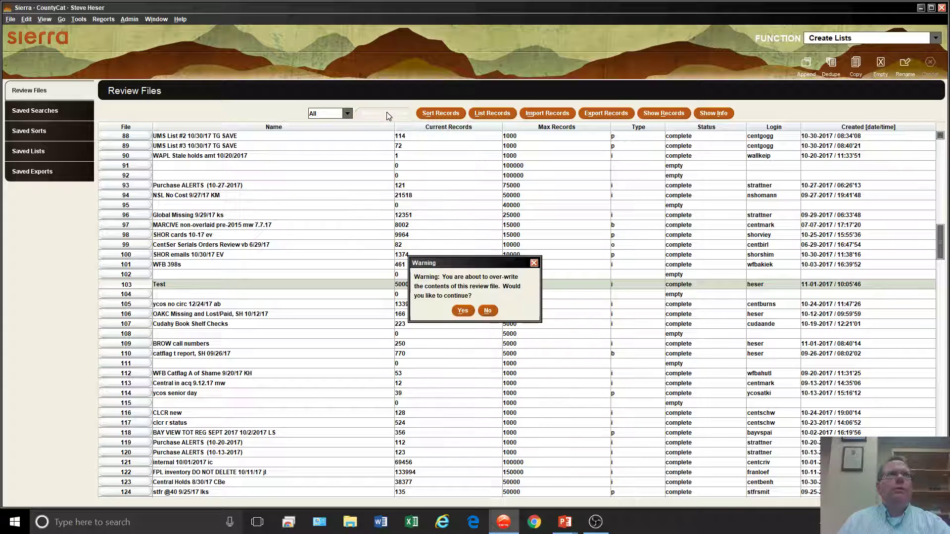
click(461, 310)
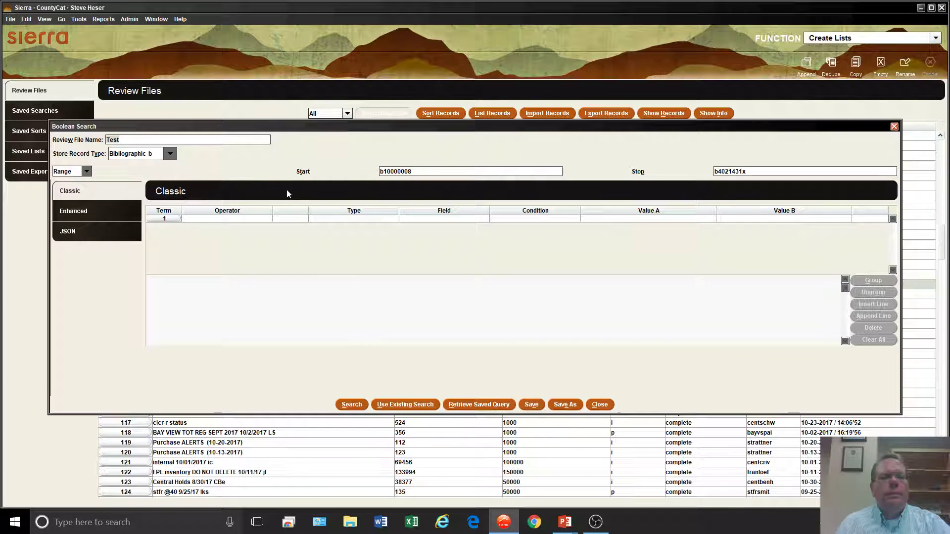
click(404, 404)
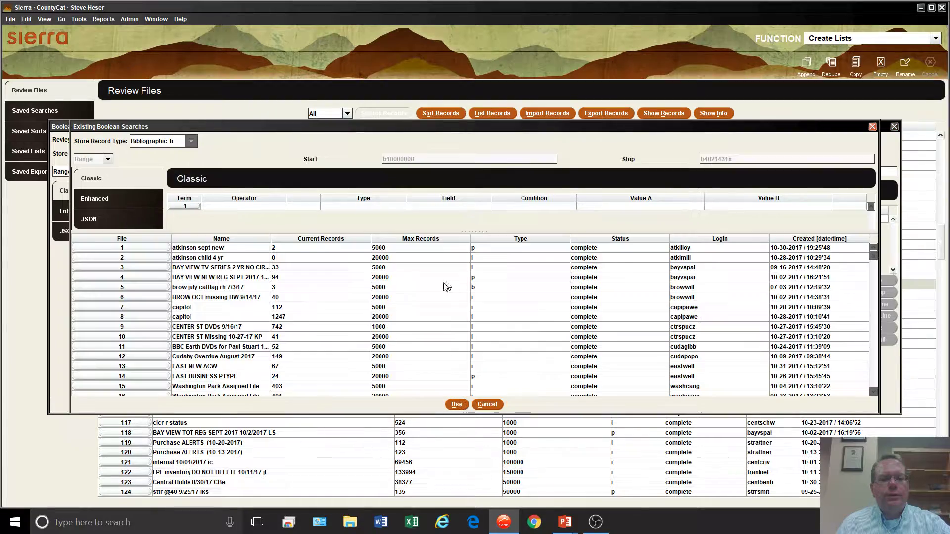
scroll(376, 299, down, 10)
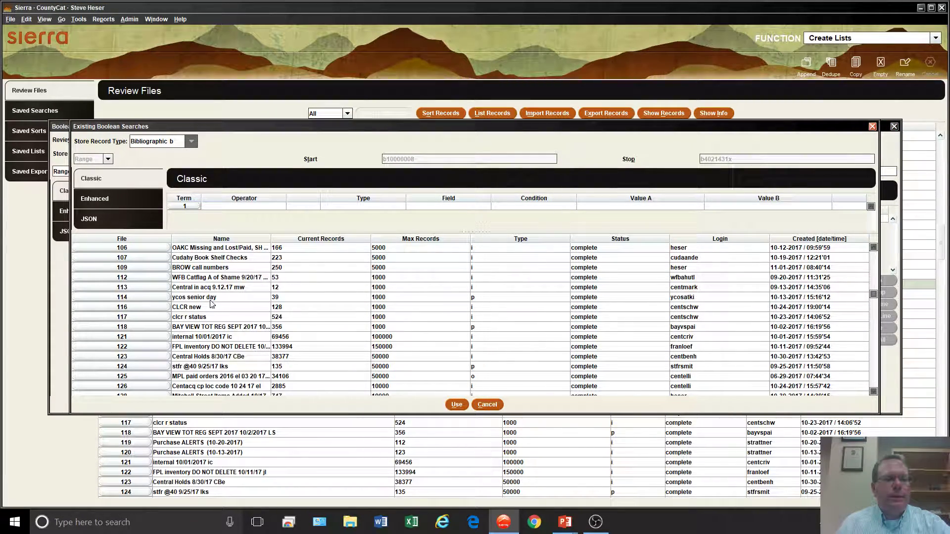
click(191, 257)
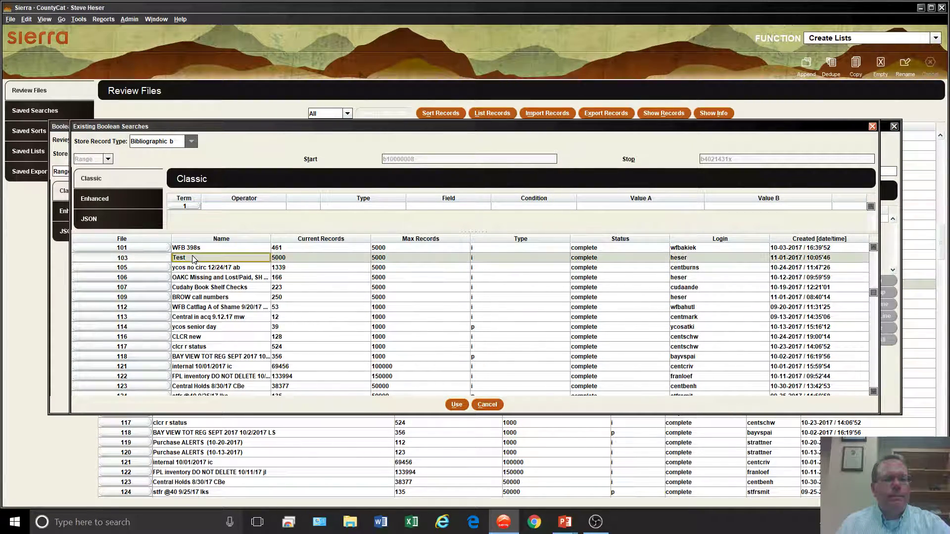
click(456, 405)
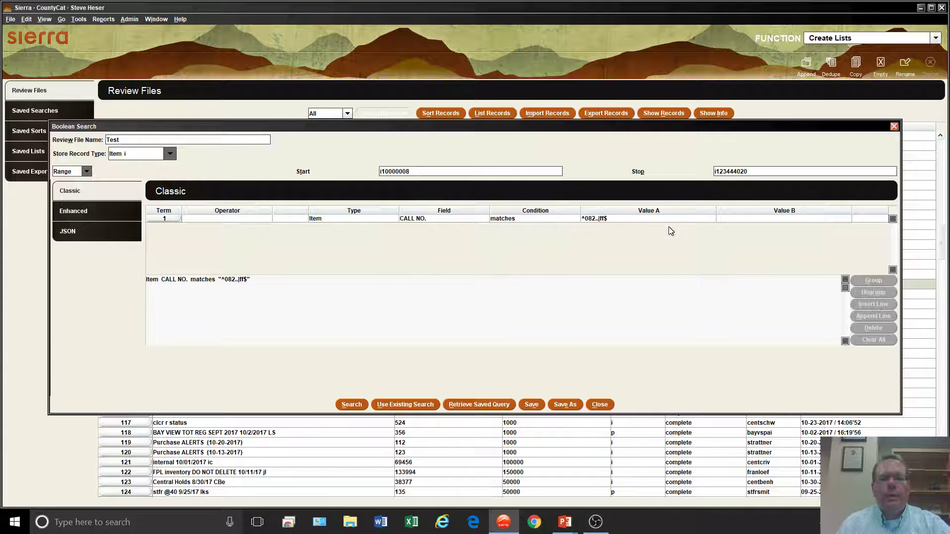
- Append an AND term to the query on the Bibliographic MARC21 008 field Date One
click(762, 221)
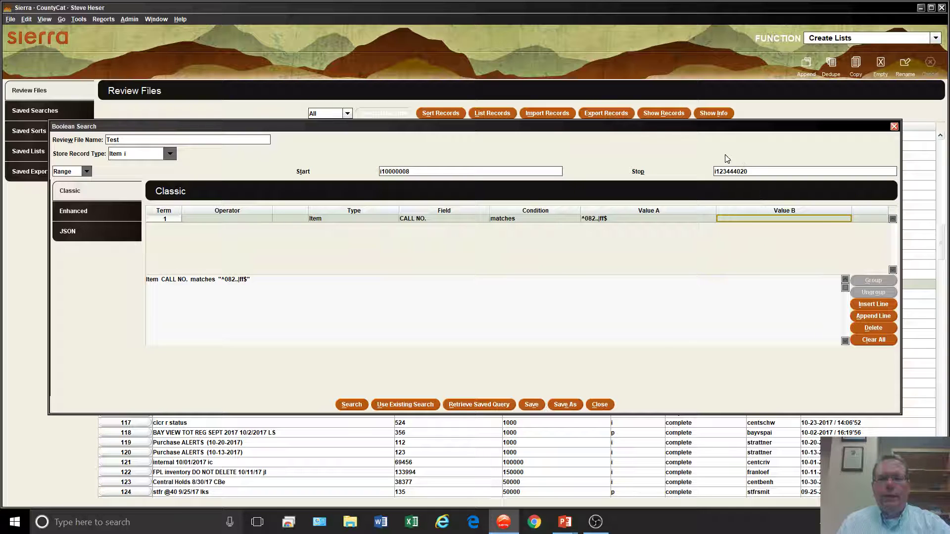
click(874, 316)
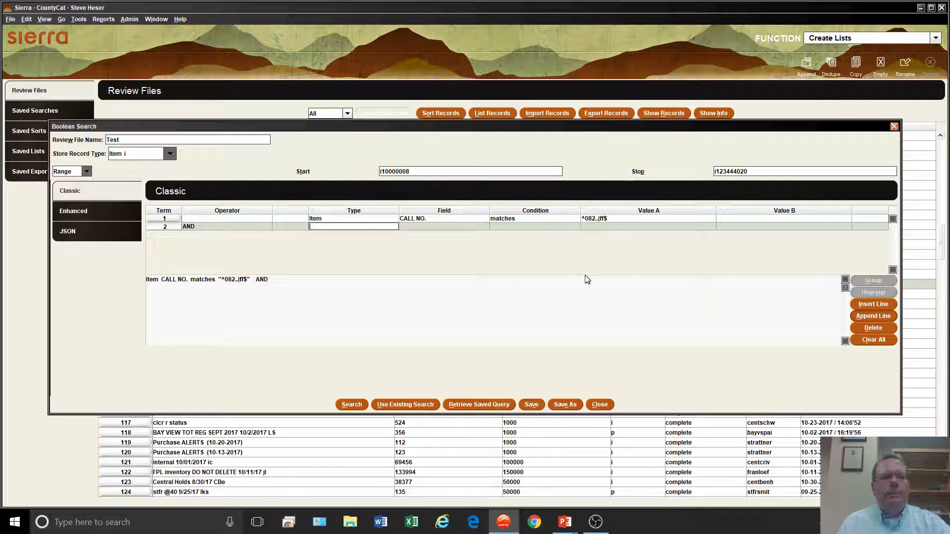
key(b)
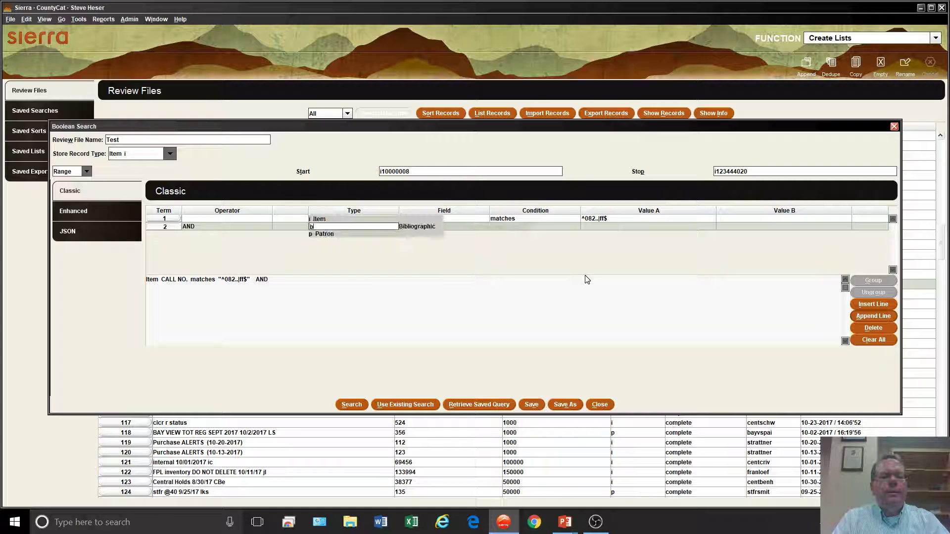
key(Return)
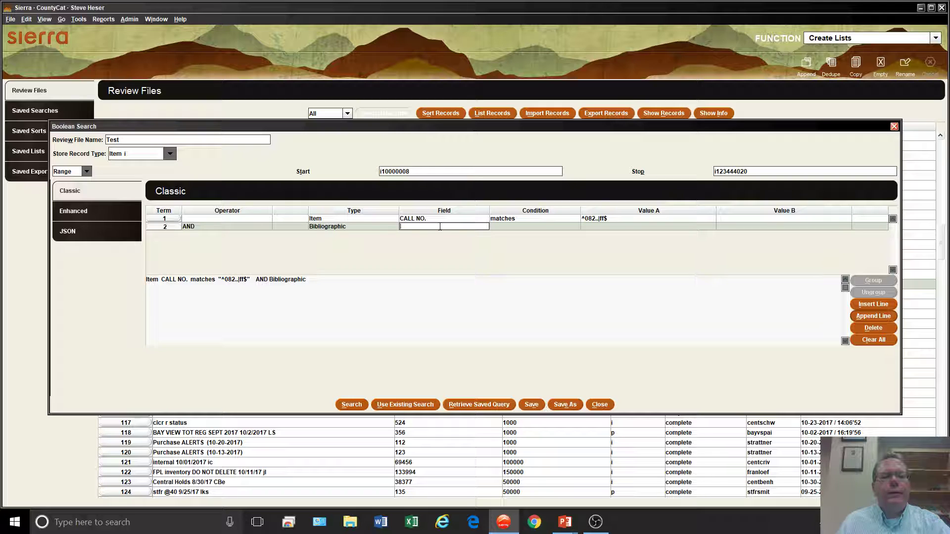
click(440, 226)
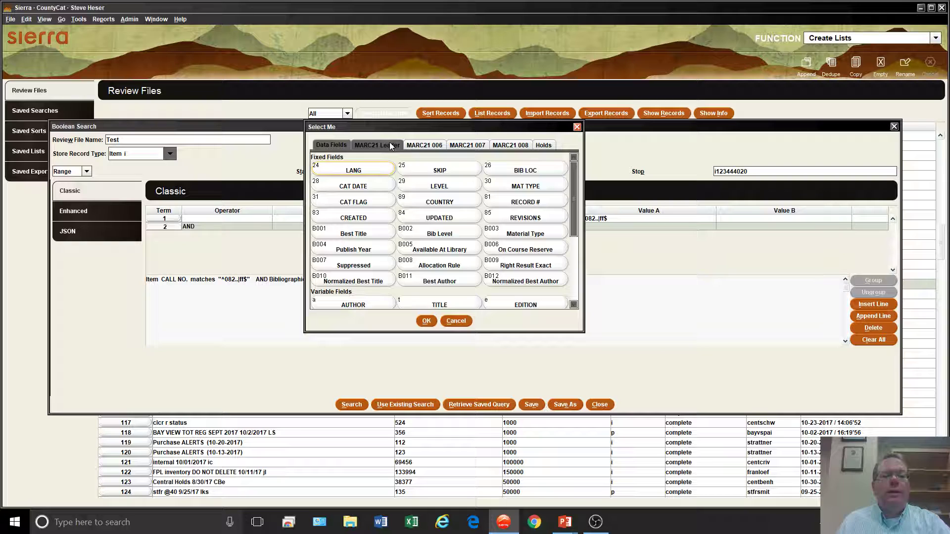
click(506, 143)
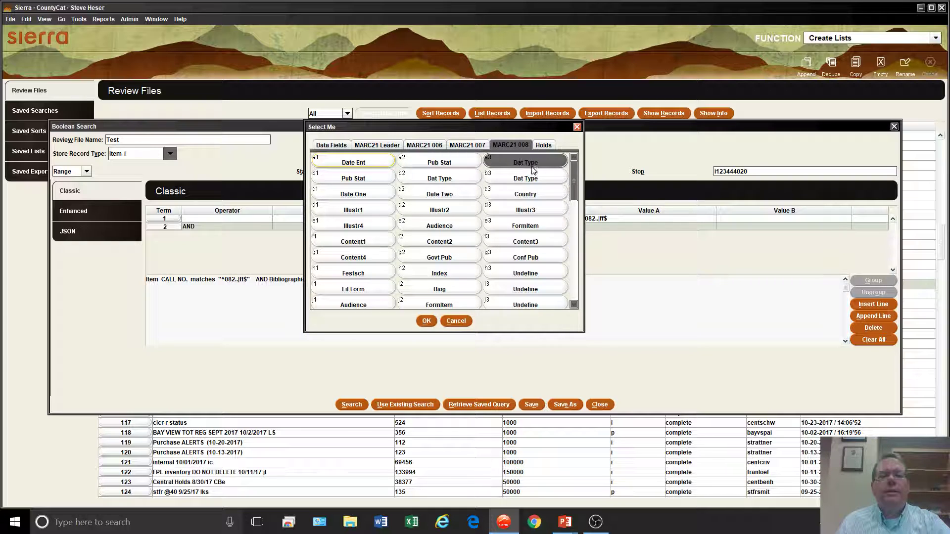
click(353, 194)
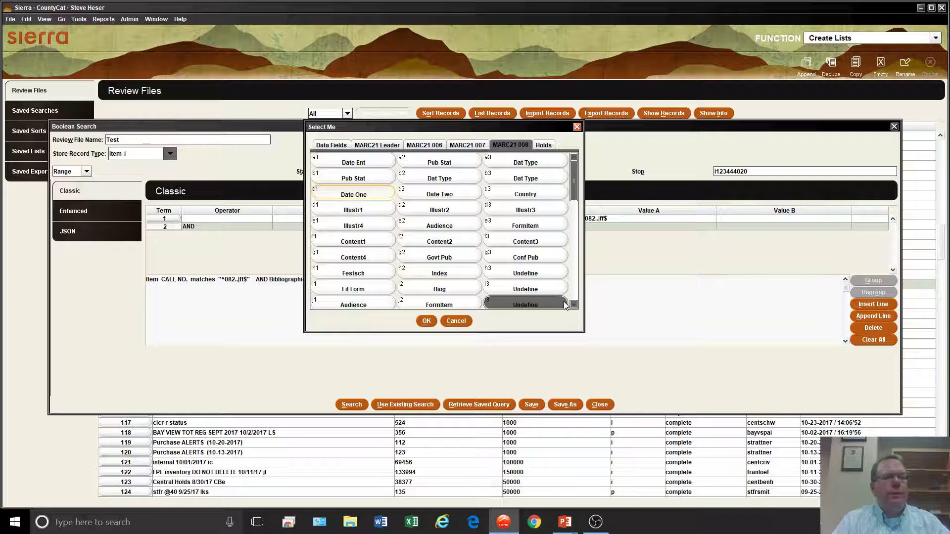
click(426, 321)
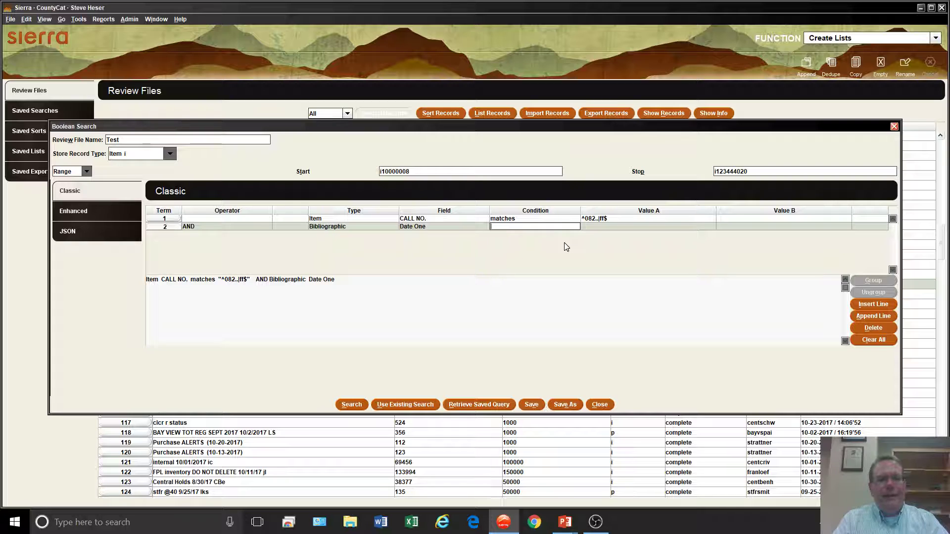
- Set the Date One condition to greater than 2009 and run the search
text(>)
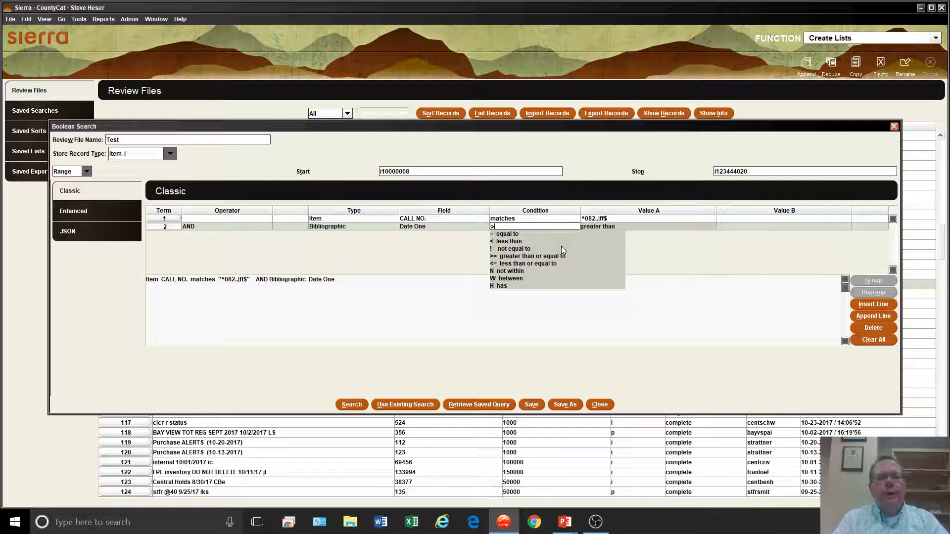
key(Tab)
text(201)
text(09)
key(Return)
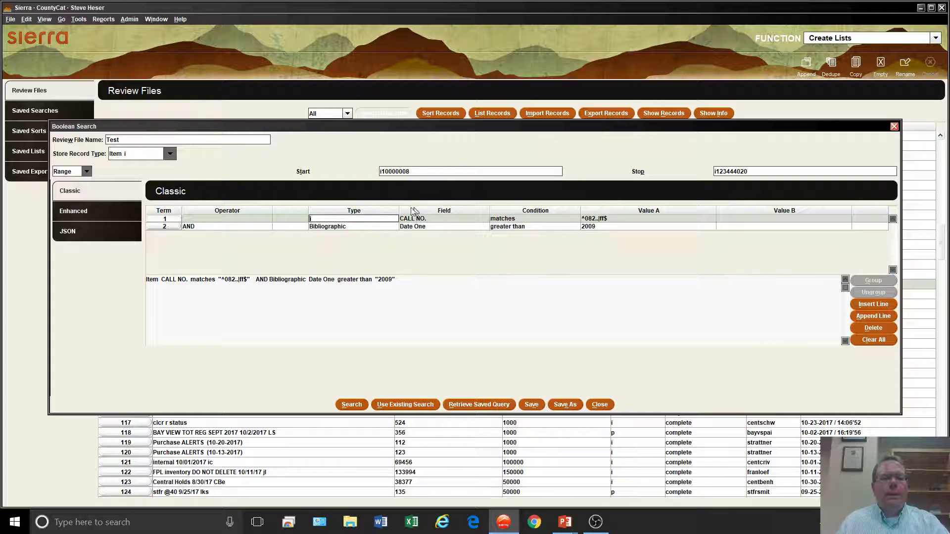
click(292, 218)
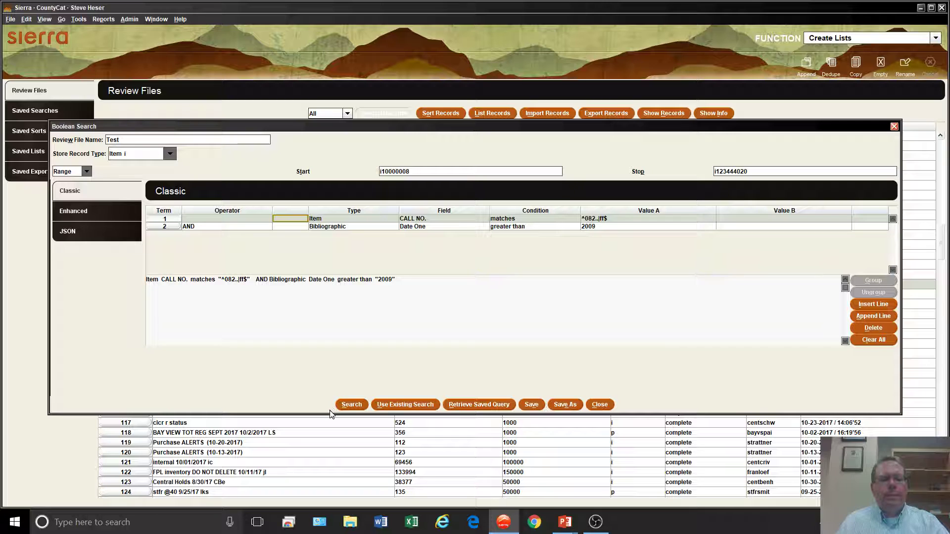
click(346, 407)
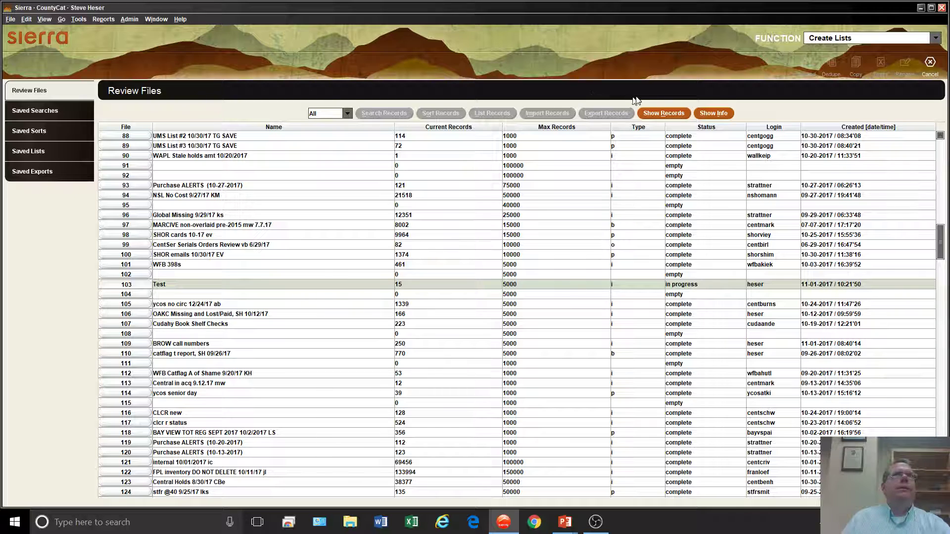
- Show the records found so far in the Test file and open the item record for "The farmer in the dell"
click(662, 114)
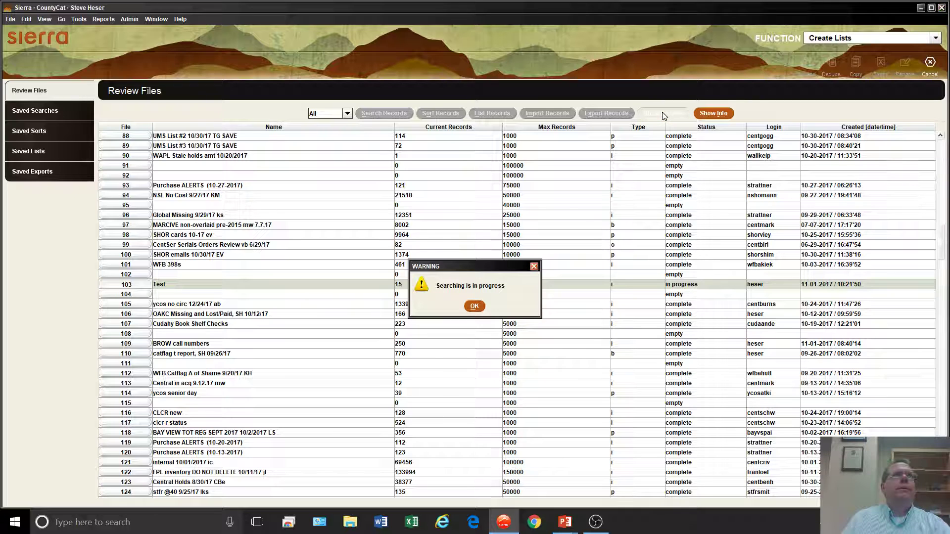
click(478, 305)
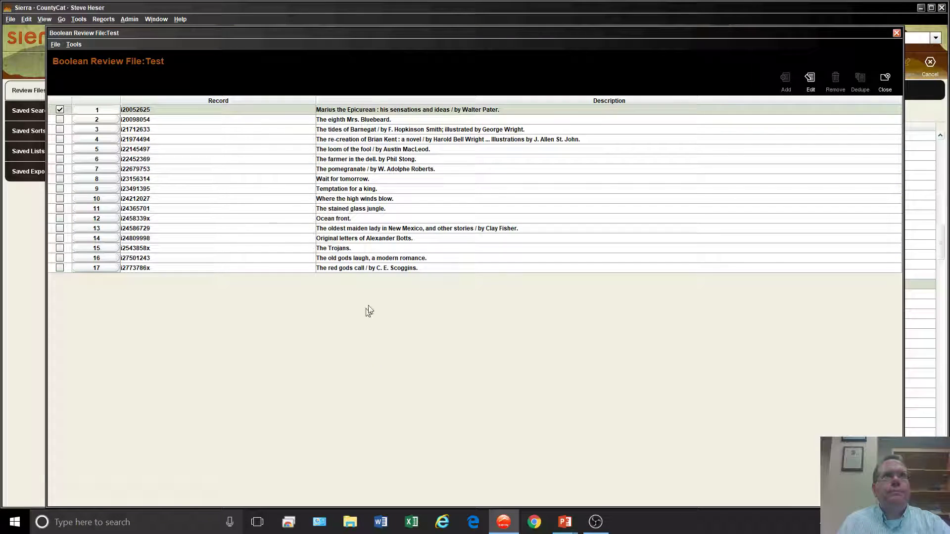
click(356, 160)
click(811, 79)
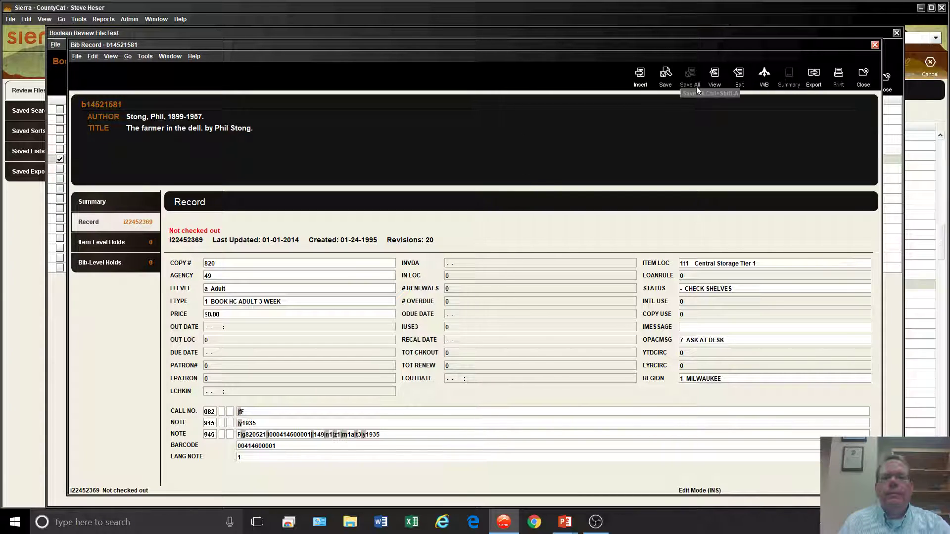
- Open the full bibliographic record of "The farmer in the dell" and expand its MARC 008 field to examine Date One
click(737, 81)
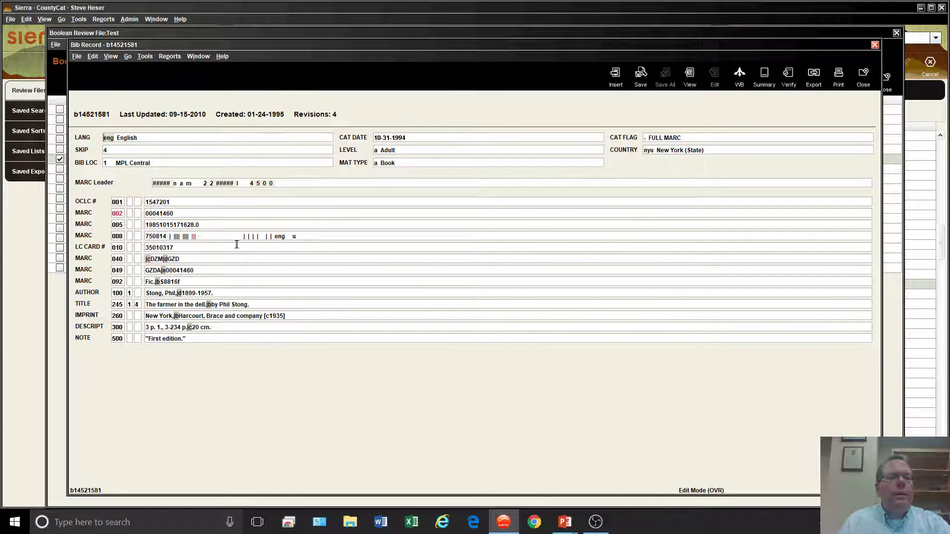
key(Insert)
click(220, 237)
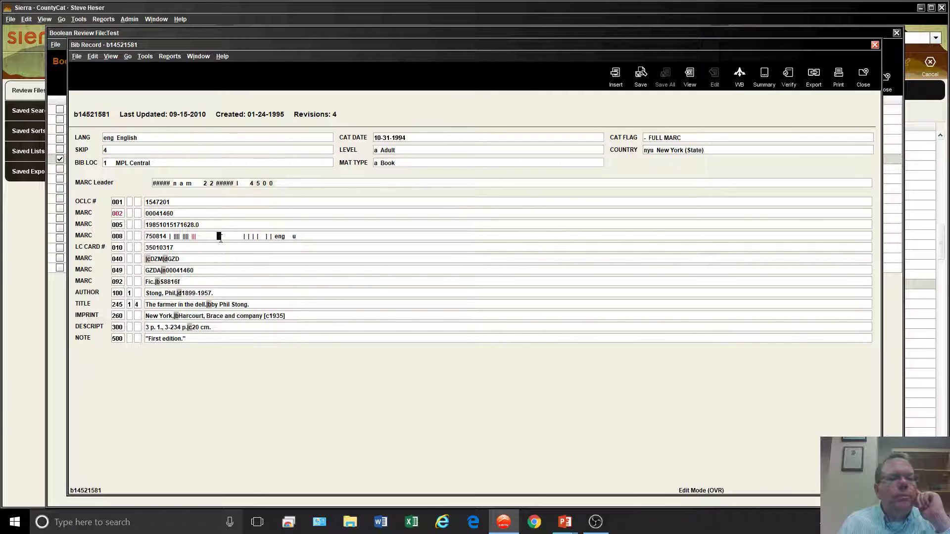
right_click(220, 237)
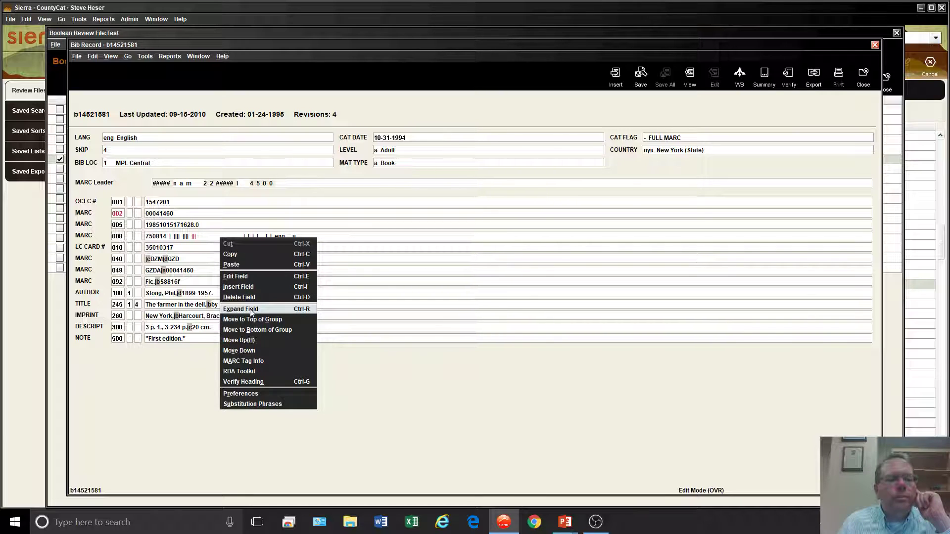
click(251, 307)
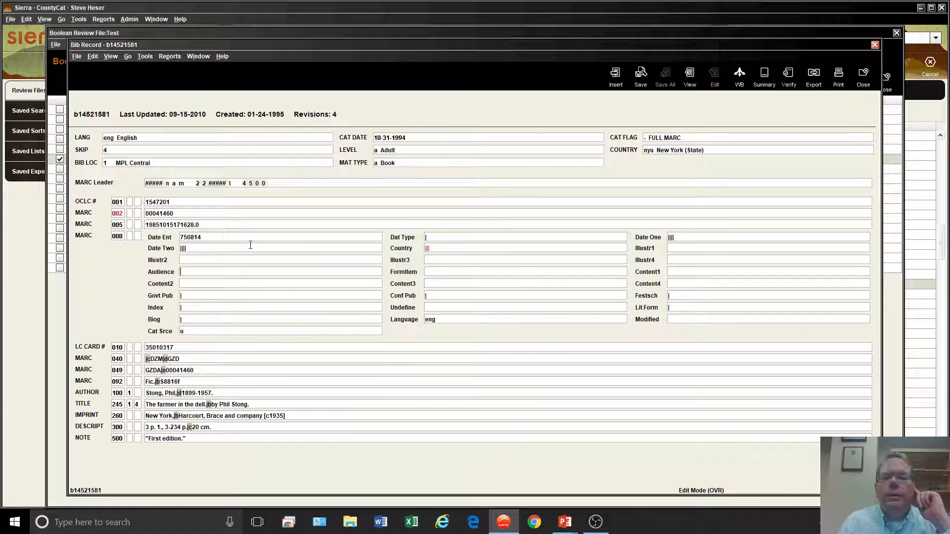
click(711, 236)
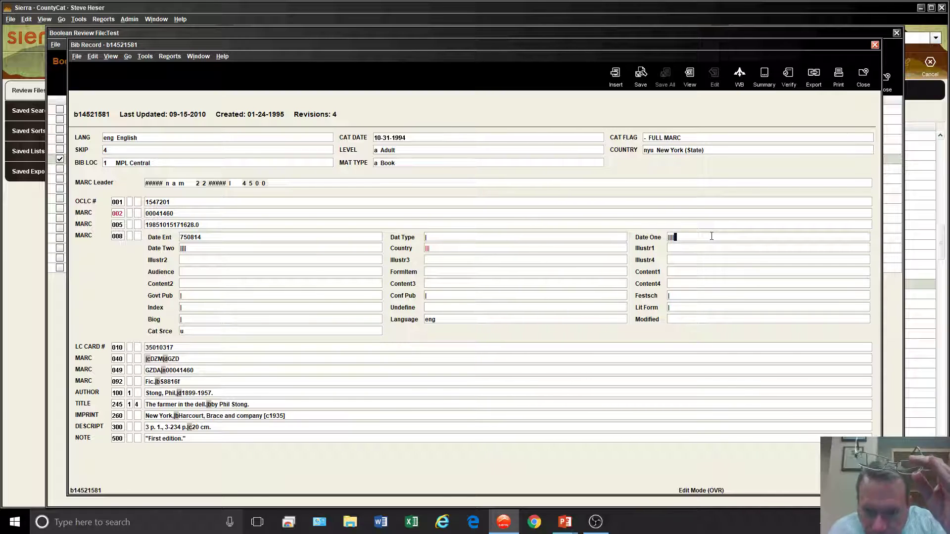
- Close the record of "The farmer in the dell" and open the full bibliographic record of "Temptation for a king"
drag(678, 238, 657, 245)
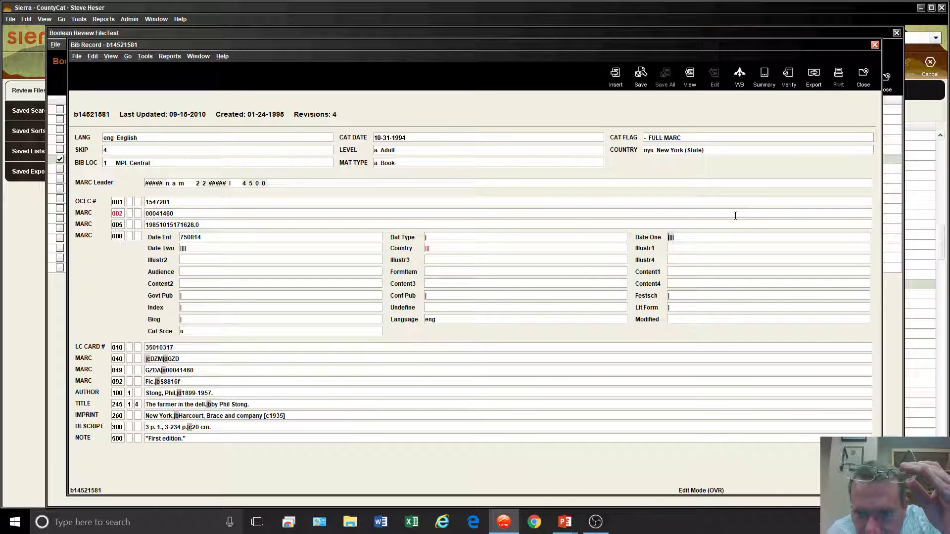
click(862, 79)
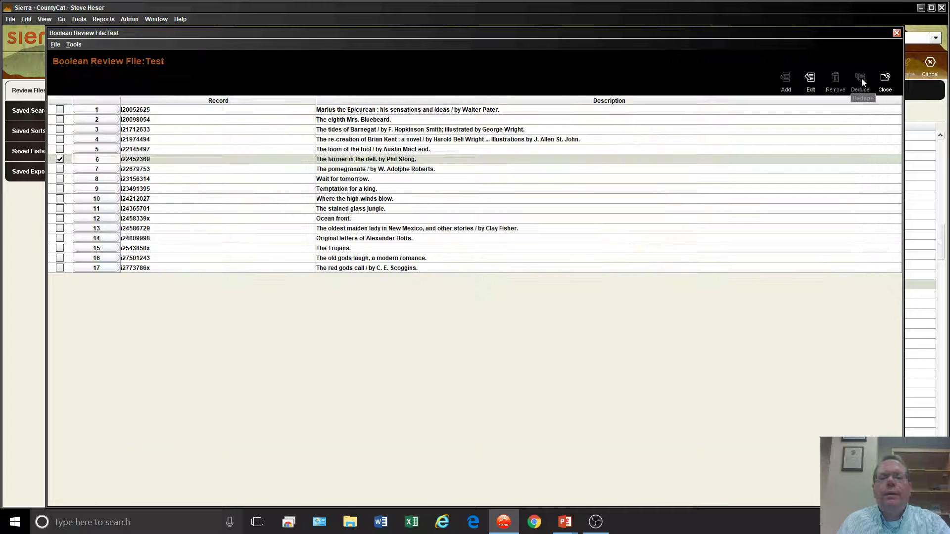
click(416, 188)
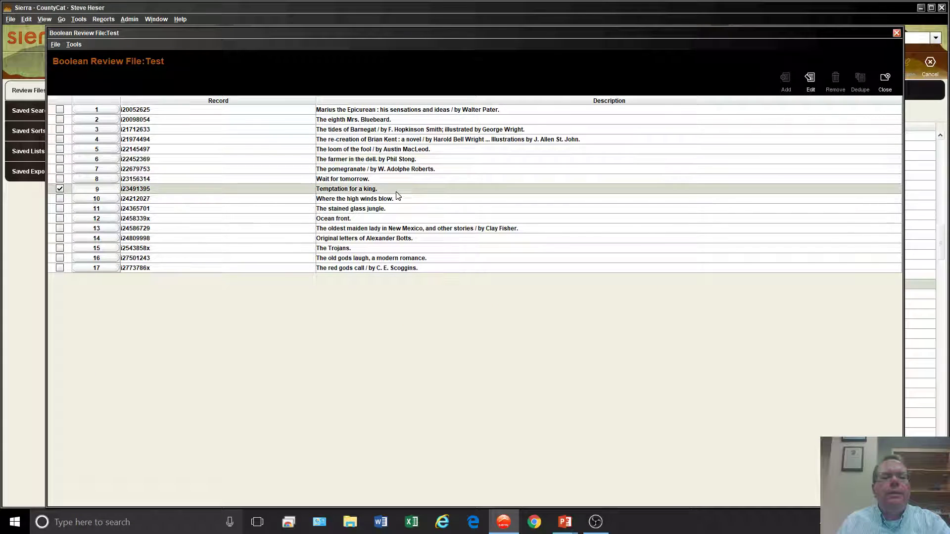
click(811, 79)
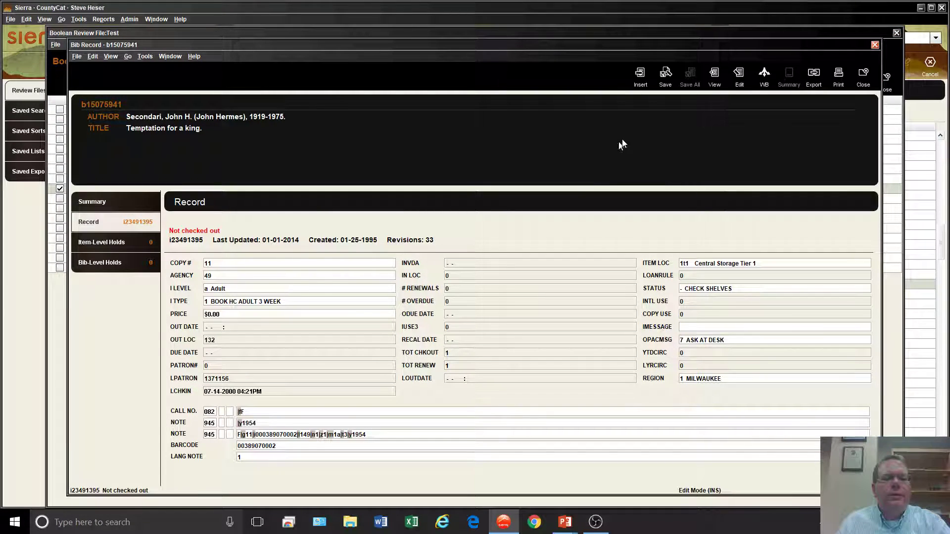
click(737, 79)
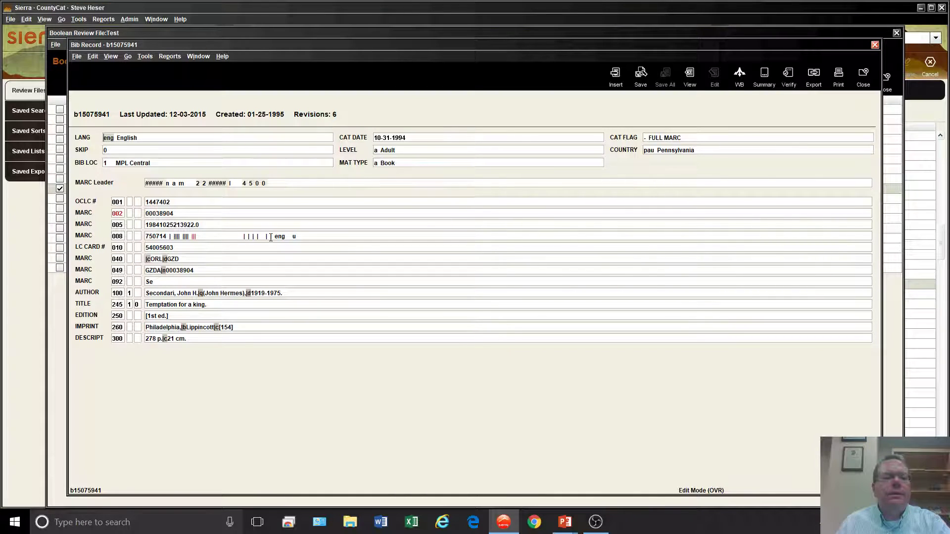
- Expand the MARC 008 field of "Temptation for a king" and examine its Date One value
click(217, 237)
click(217, 223)
click(205, 236)
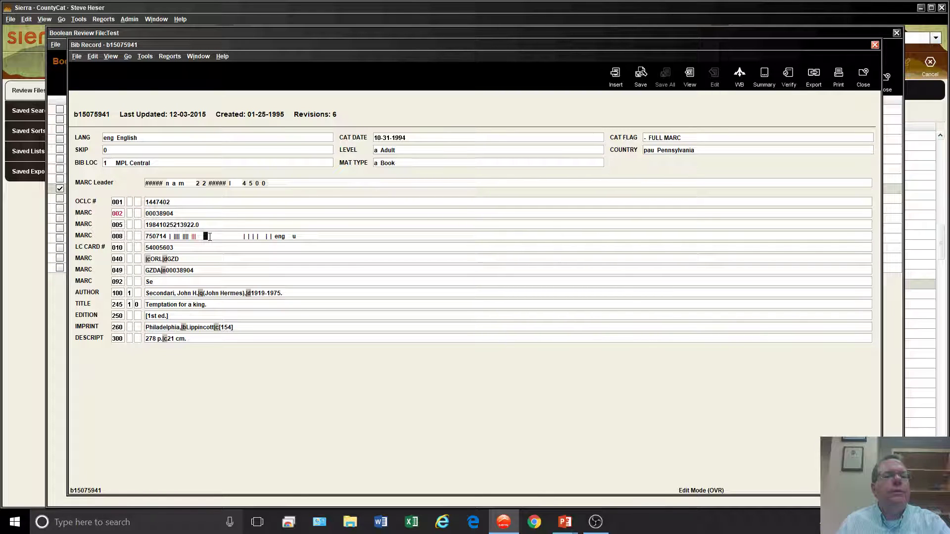
right_click(210, 237)
click(224, 309)
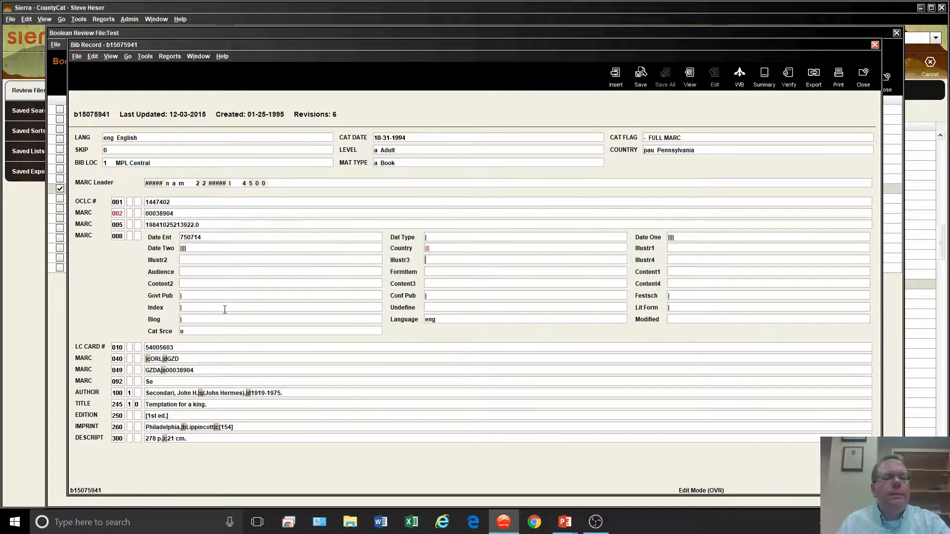
click(717, 241)
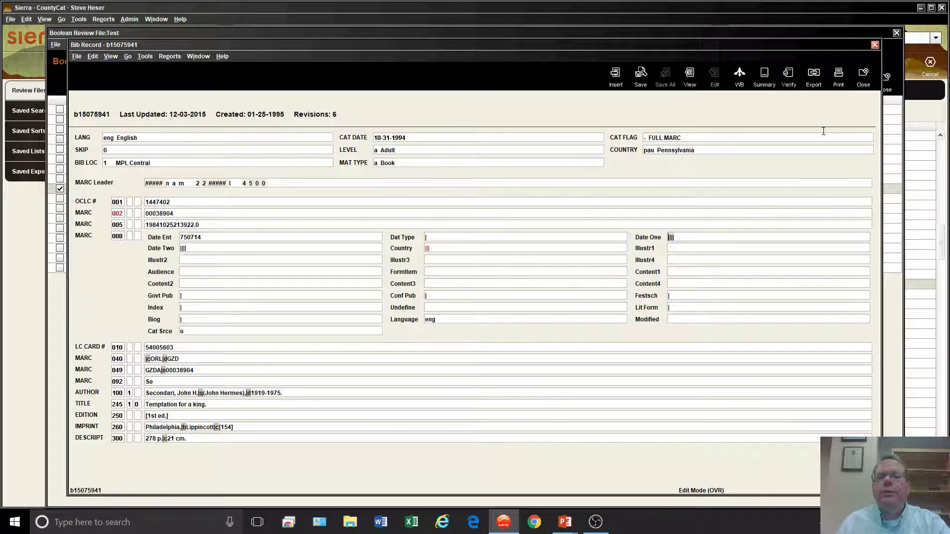
- Close the bibliographic record and reopen the Test file's record list to load the newly found records
click(858, 84)
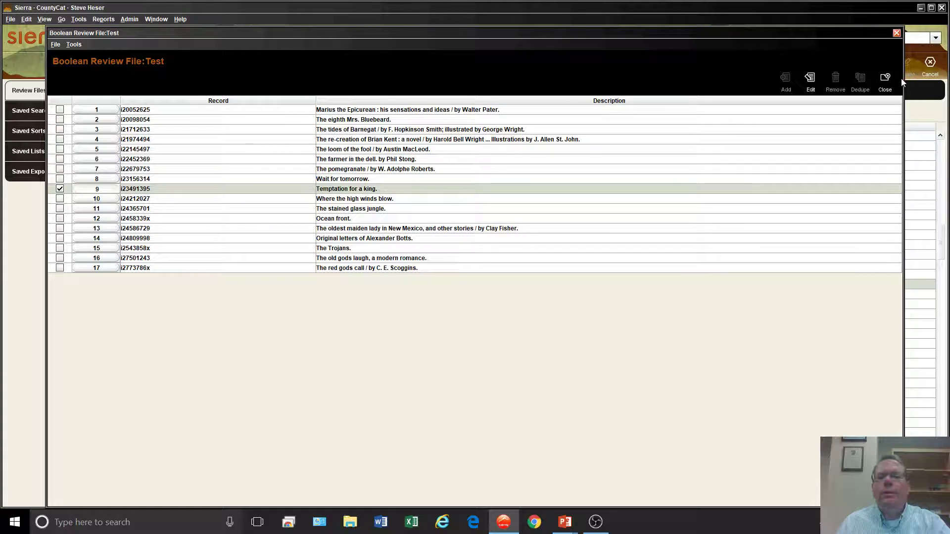
click(885, 80)
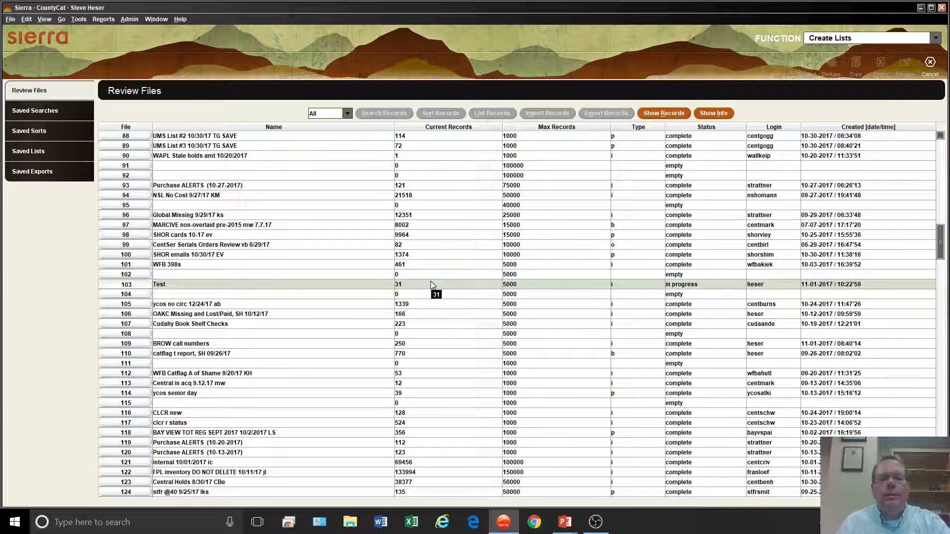
double_click(430, 281)
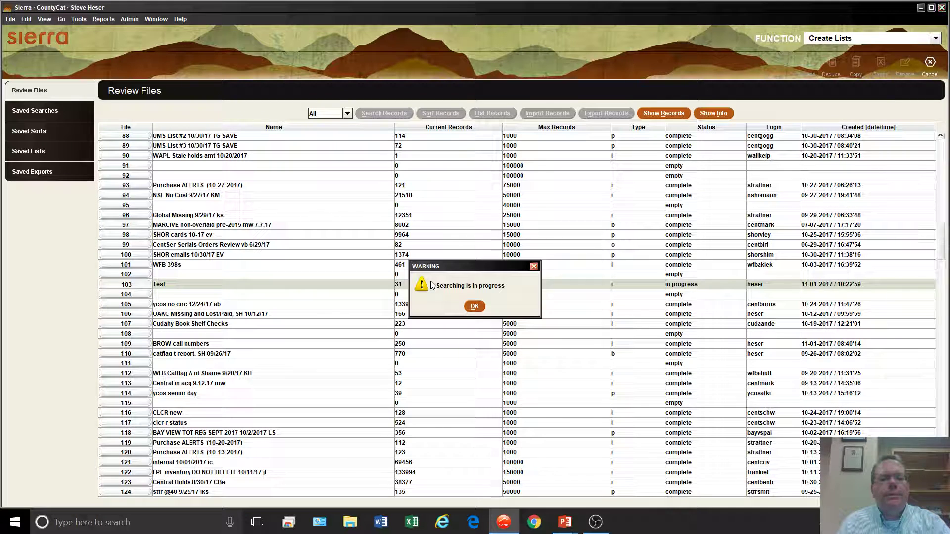
click(474, 306)
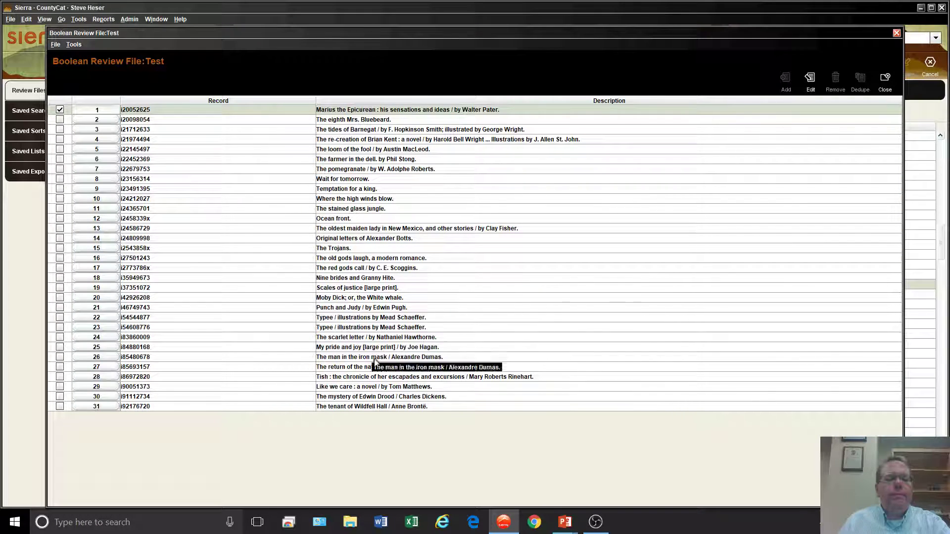
- Open the full bibliographic record of "The mystery of Edwin Drood" and expand its MARC 008 field to examine the dates
click(336, 399)
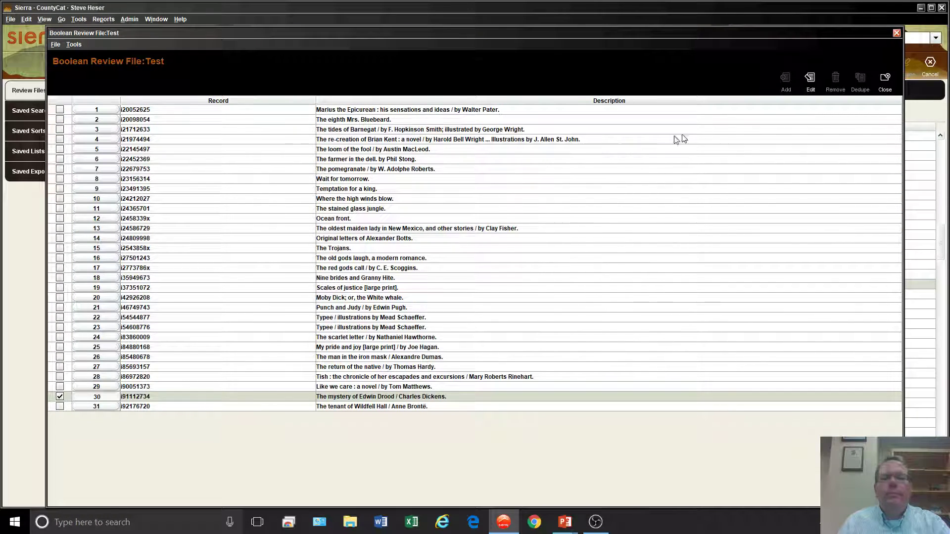
click(810, 81)
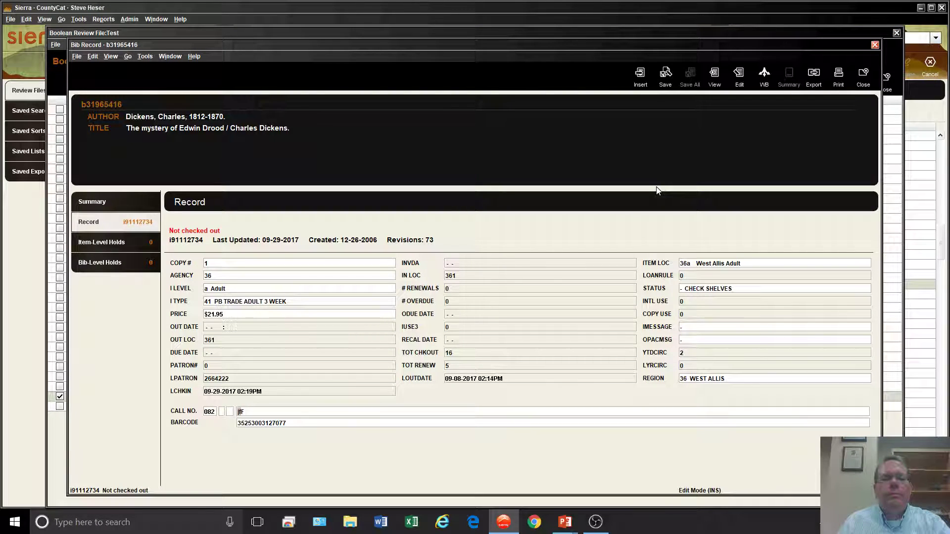
click(731, 82)
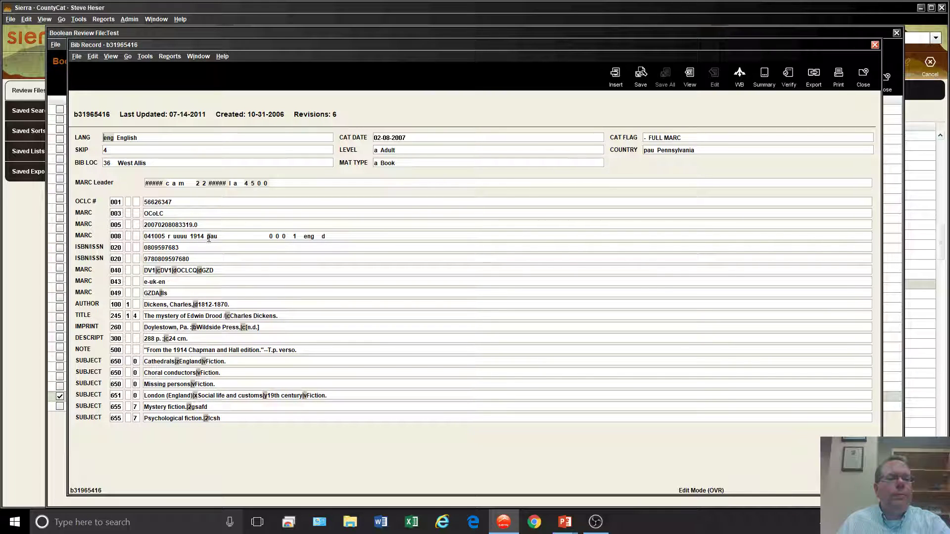
click(231, 235)
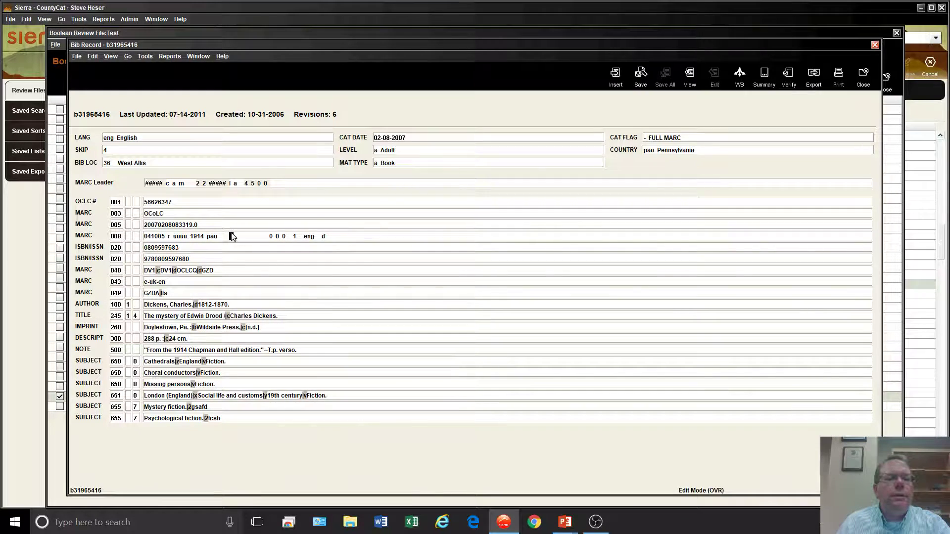
right_click(232, 233)
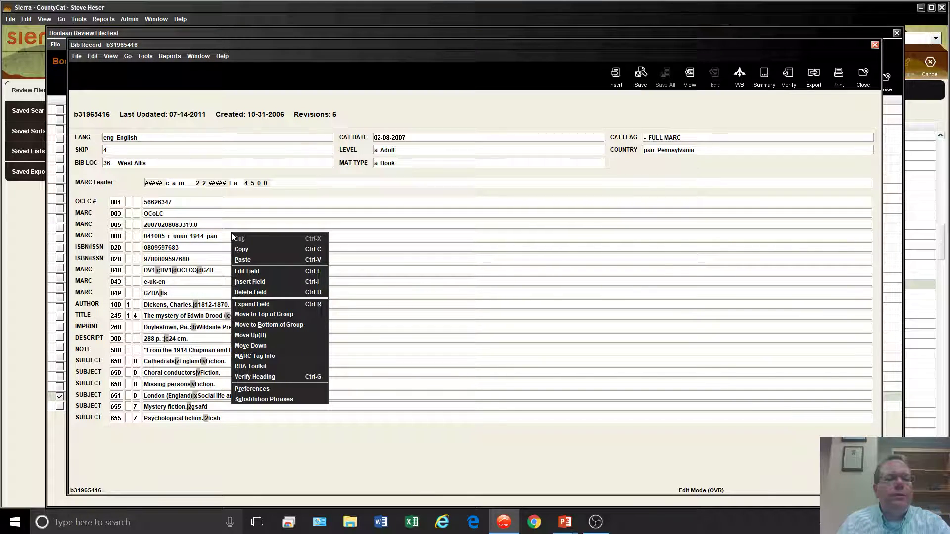
click(265, 305)
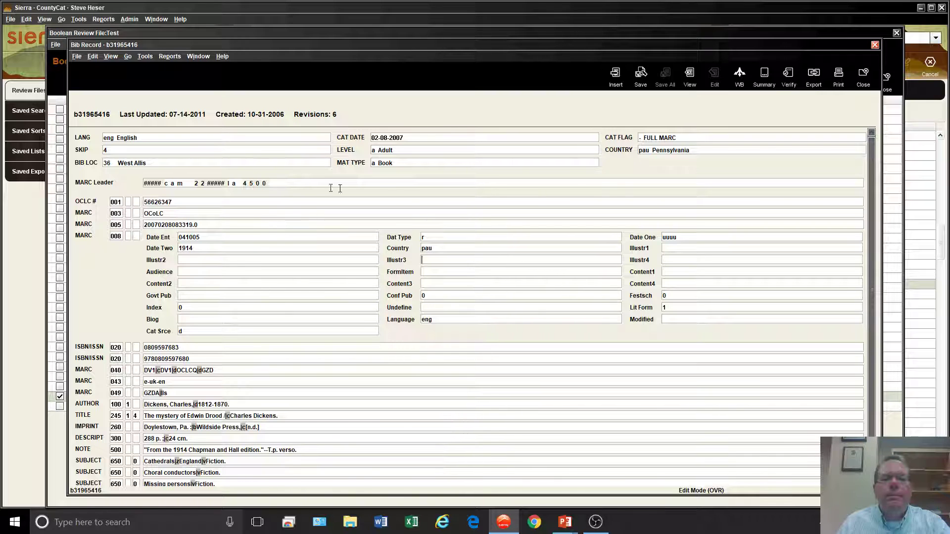
- Close the record and its list, and start a new search in the Test review file, agreeing to overwrite its contents
click(863, 79)
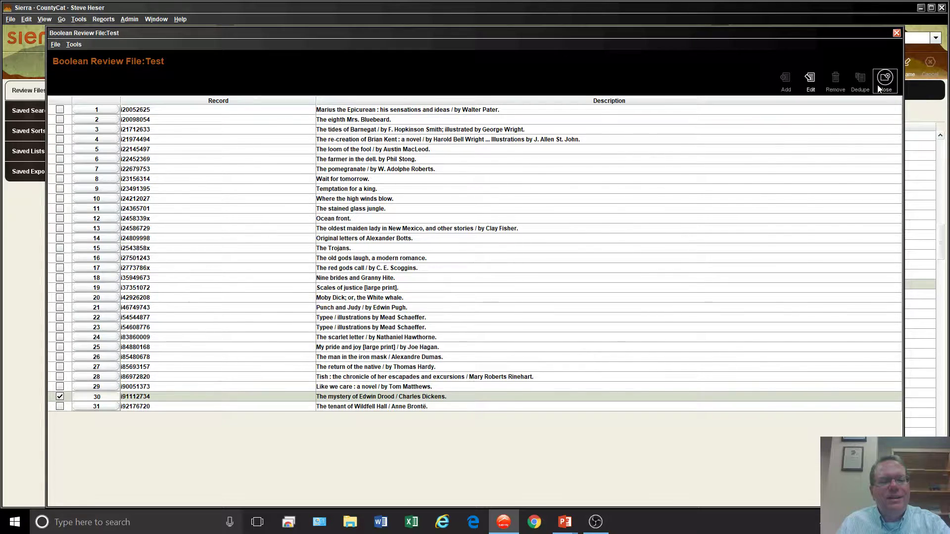
click(877, 85)
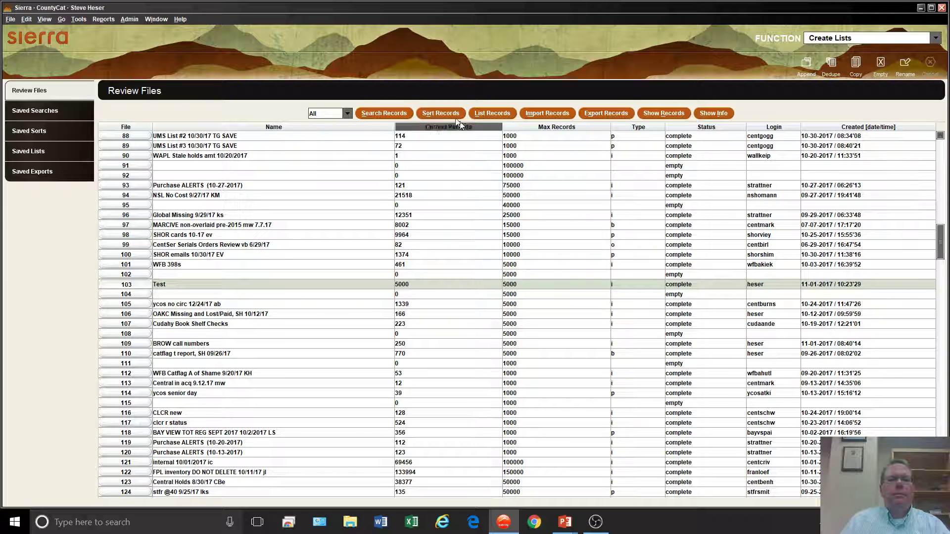
click(384, 113)
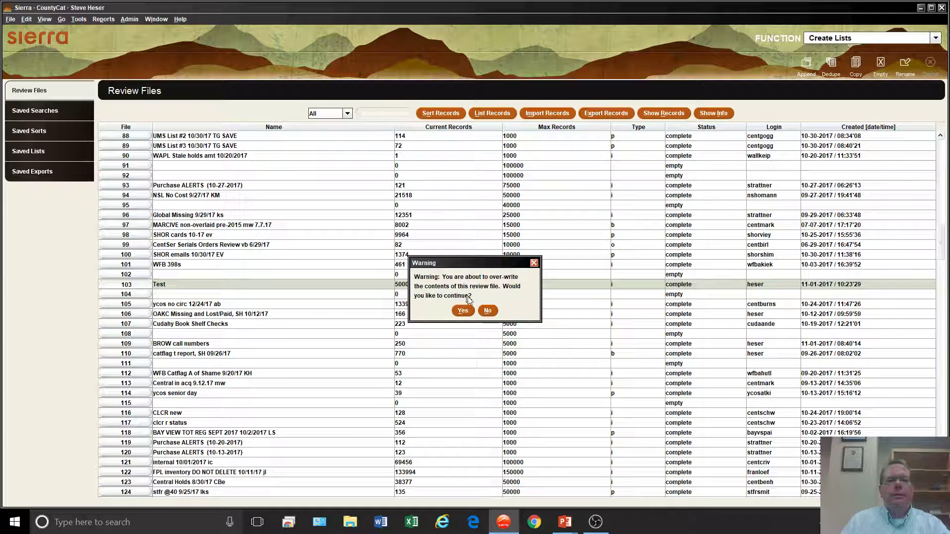
click(462, 310)
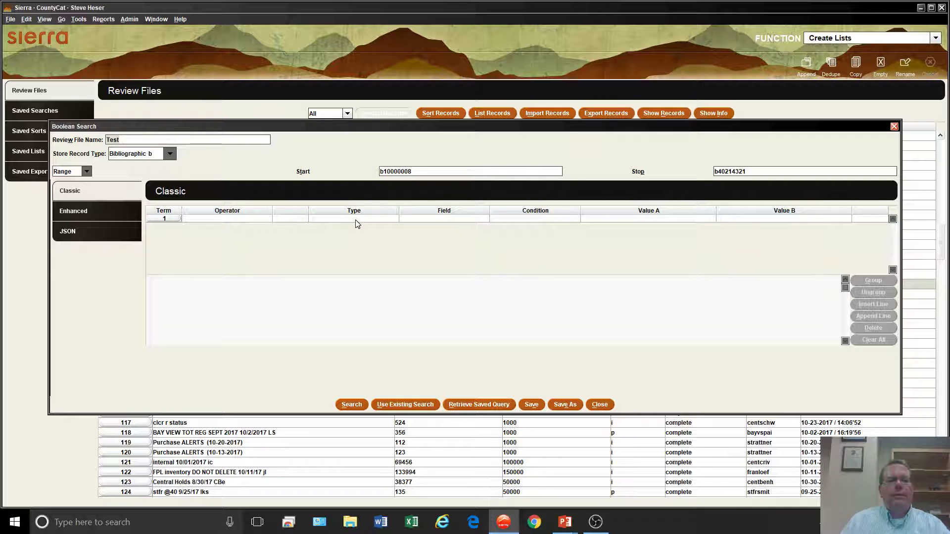
- Set the first search term to the Item CALL NO. field with the condition "matches"
click(356, 219)
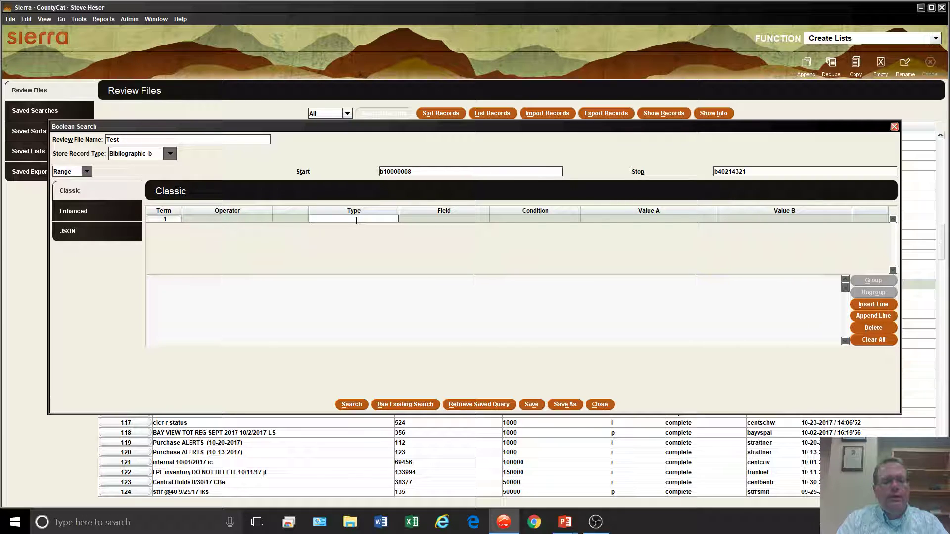
text(i)
key(Return)
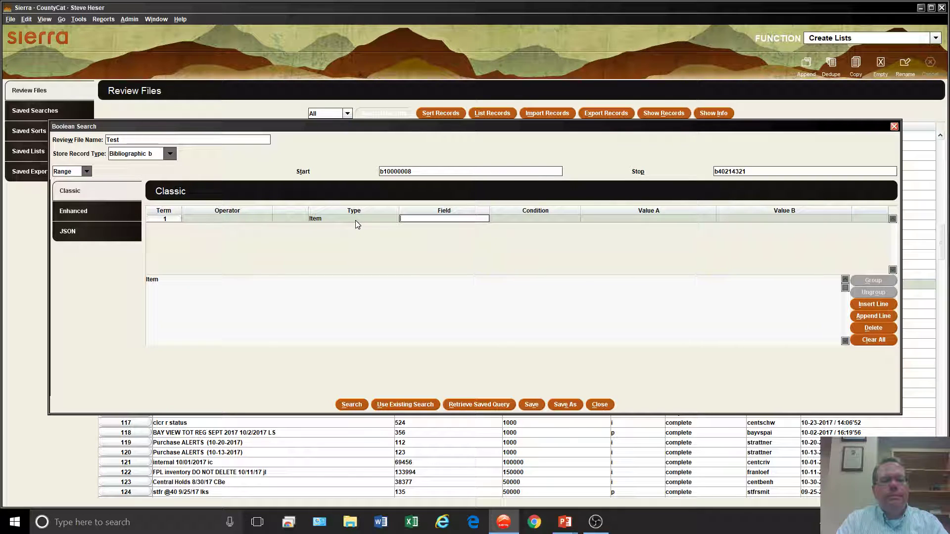
text(c)
key(Return)
text(m)
key(Return)
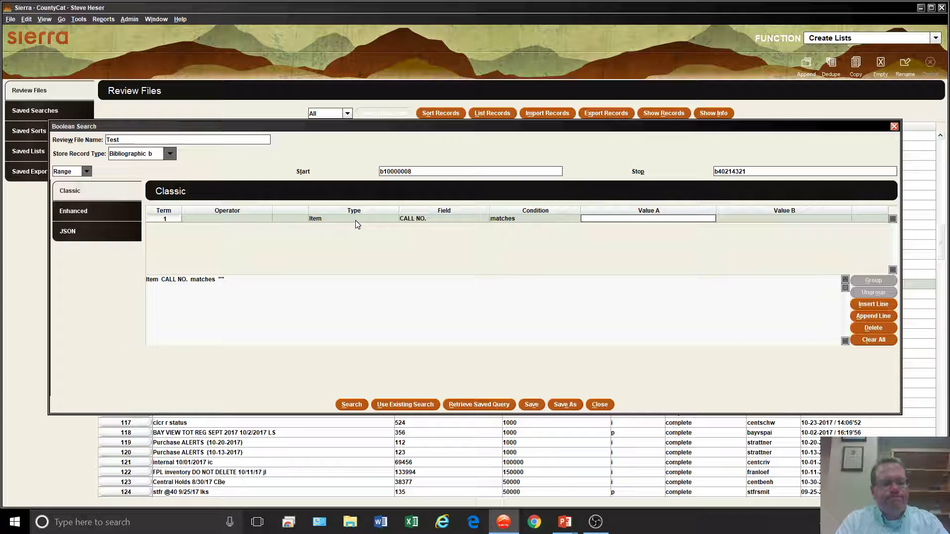
- Set the call number pattern to ^082..[7-9].* and run the search
text(A)
text(082..[)
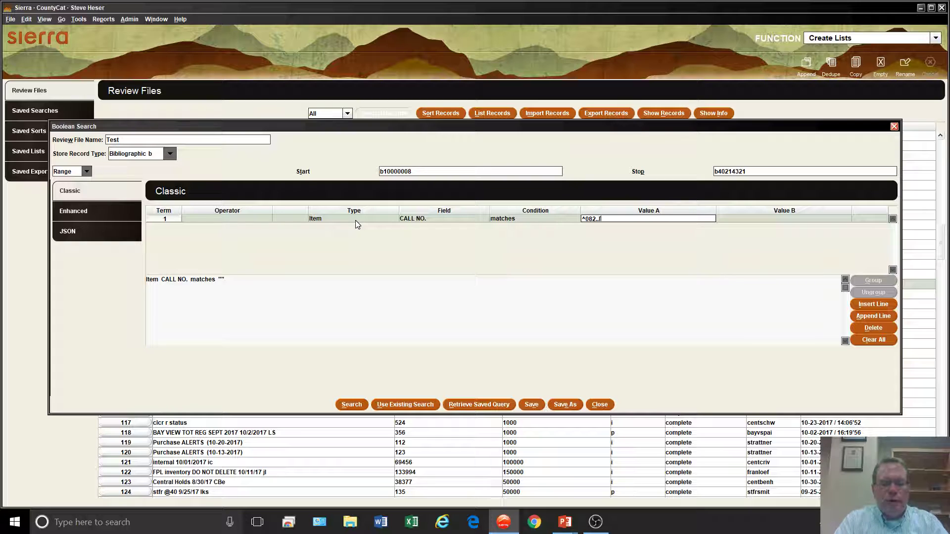
text(7-9)
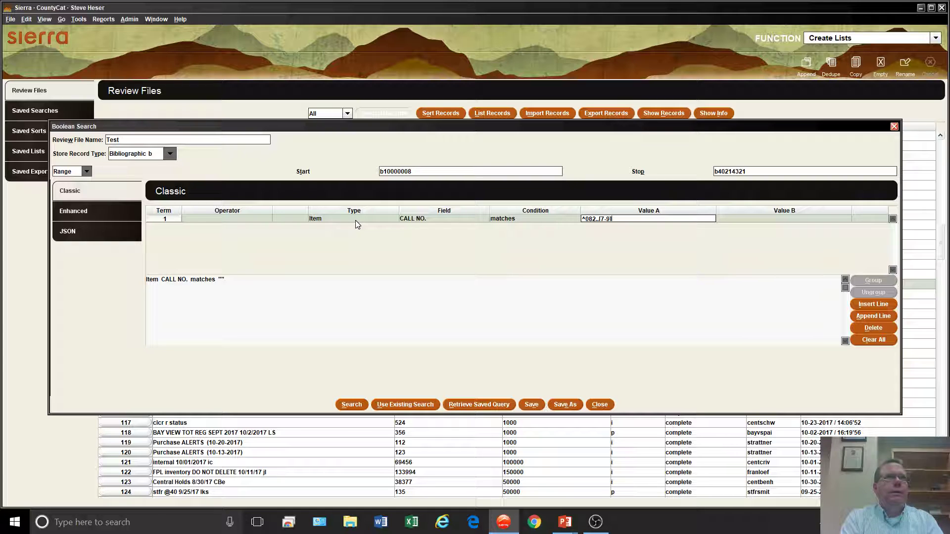
click(355, 221)
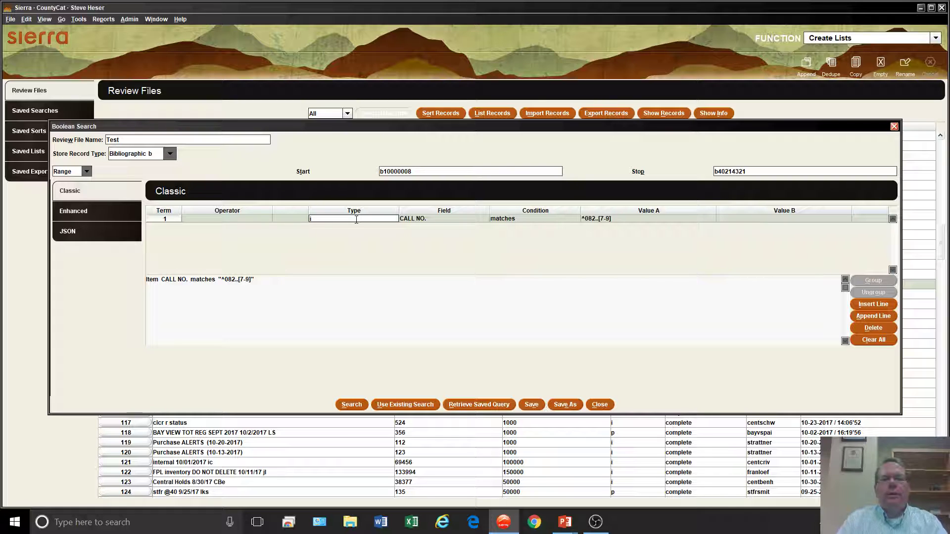
click(633, 220)
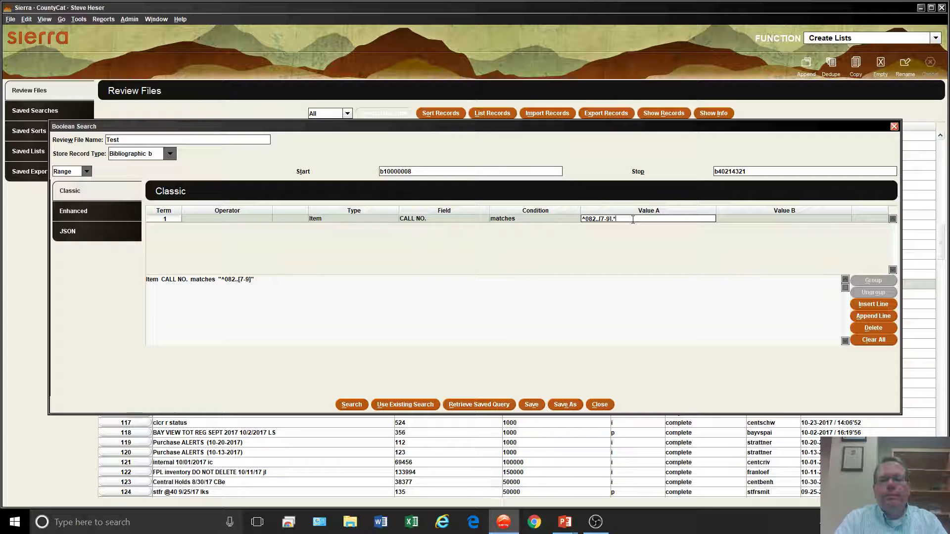
key(Return)
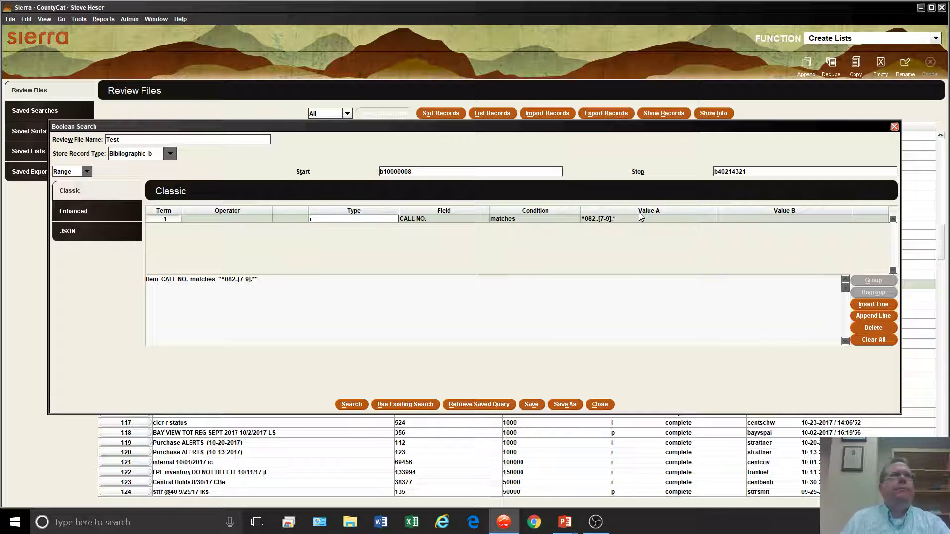
click(351, 404)
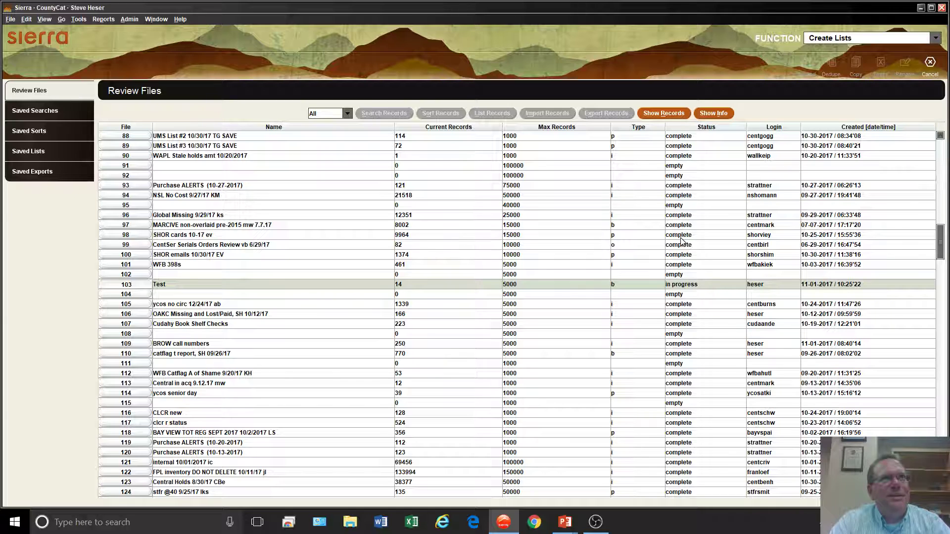
- Show the Test review file's records and inspect the item record attached to "Die grosse Lüge; drei Erzählungen", closing the record when done
click(656, 114)
click(473, 309)
click(435, 201)
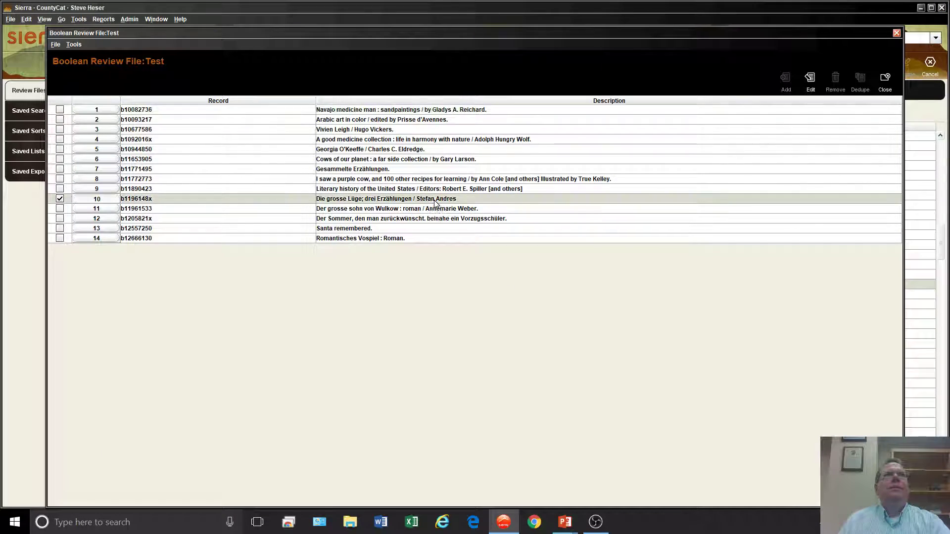
click(806, 82)
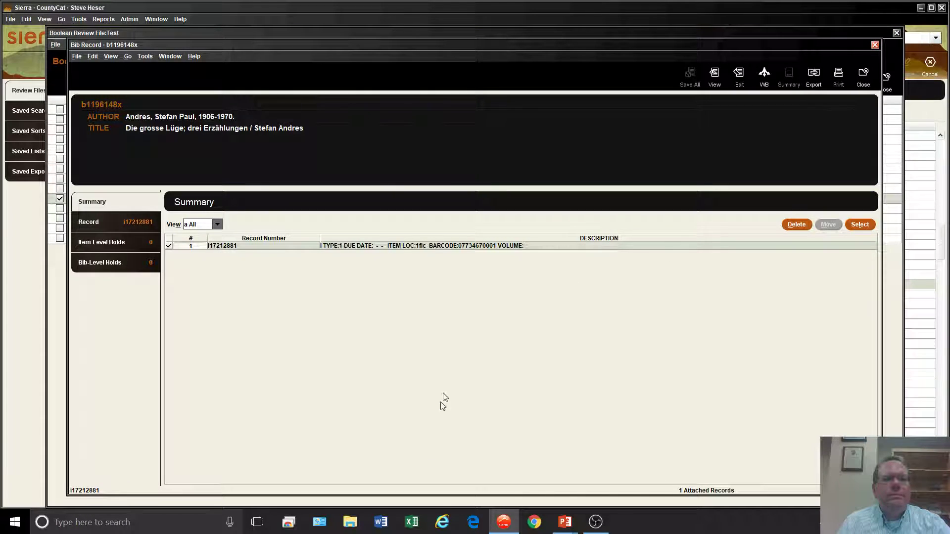
double_click(479, 246)
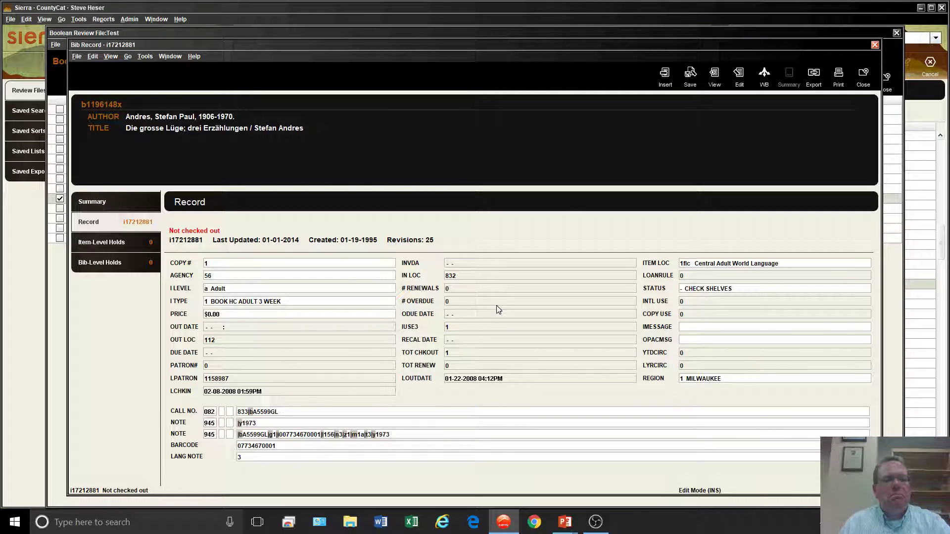
click(863, 75)
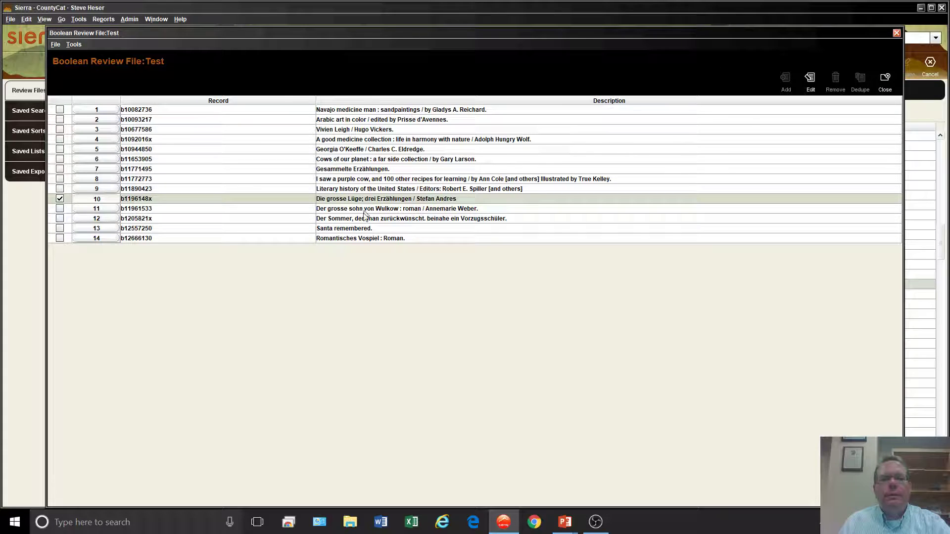
- Inspect the first item record attached to "Santa remembered.", then close the record and the Test review file
click(344, 231)
click(819, 104)
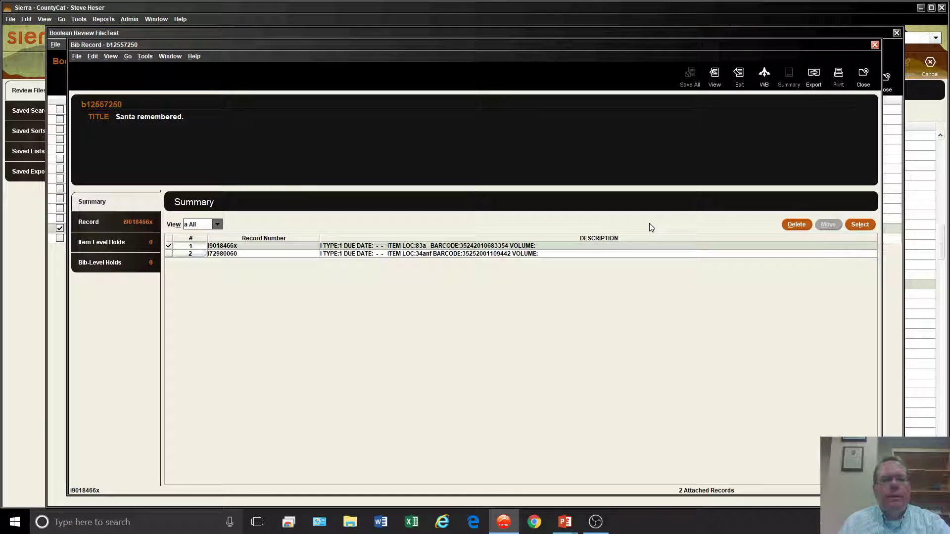
double_click(425, 246)
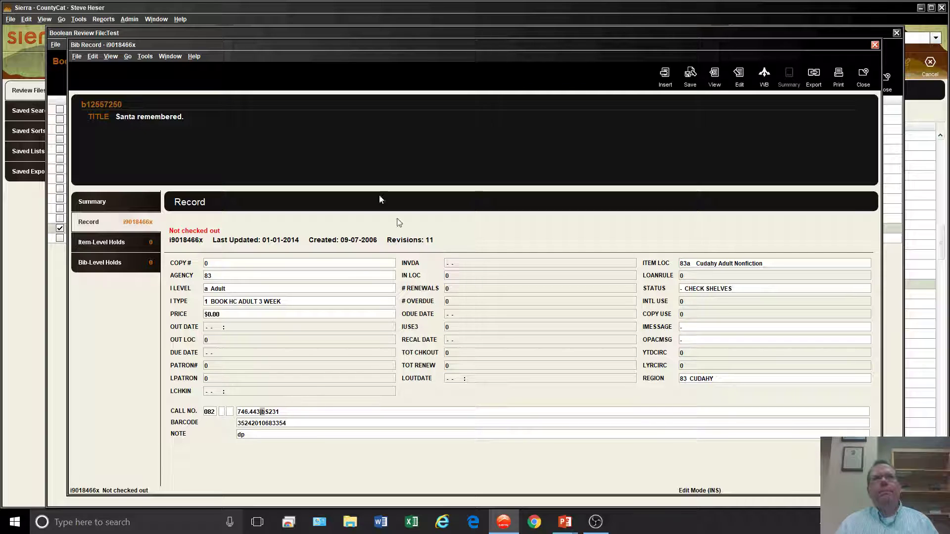
click(861, 78)
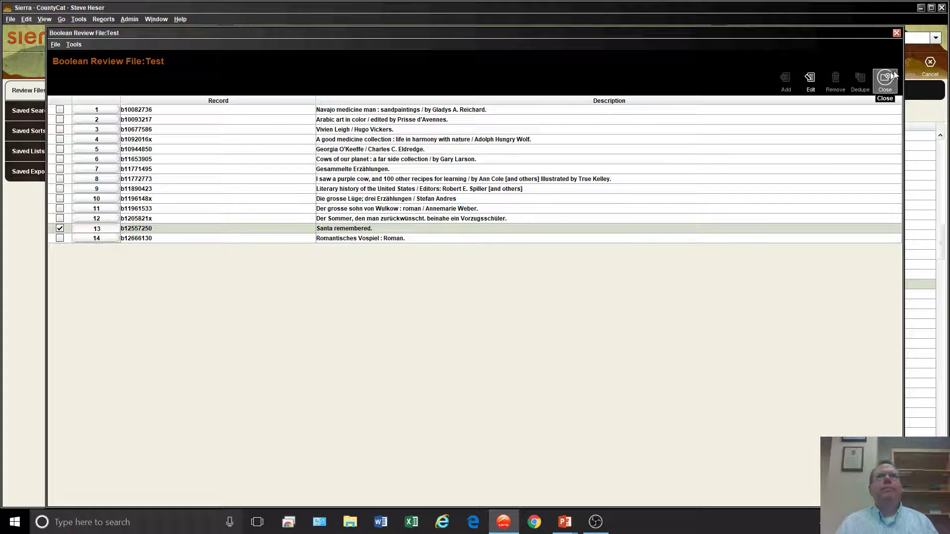
click(884, 78)
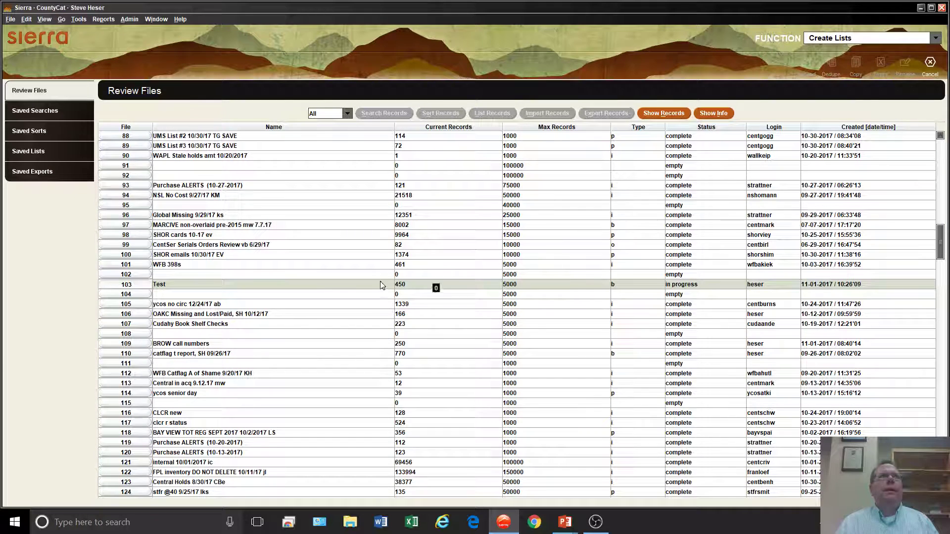
- Find the "BROW students added SH 09/8/2017" review file, view its search criteria and close the information window
scroll(293, 363, down, 13)
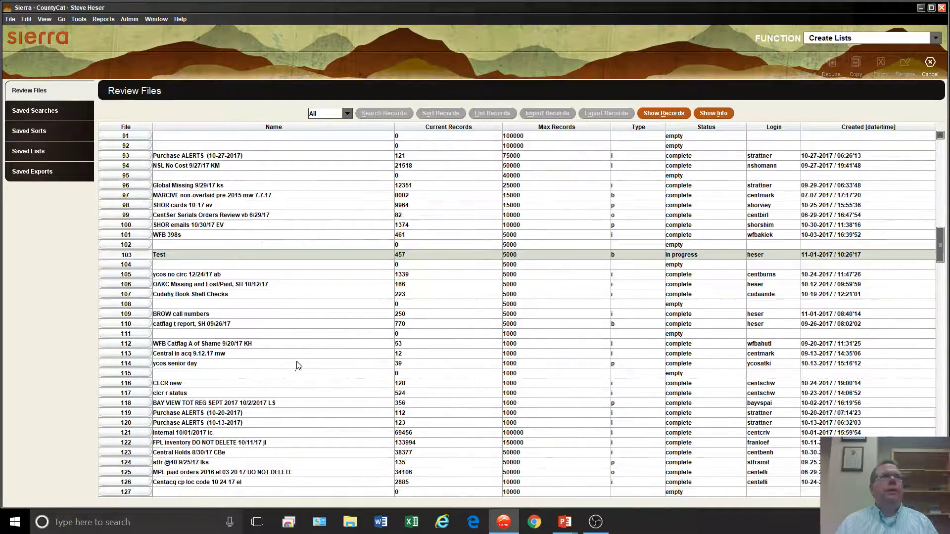
scroll(297, 365, down, 17)
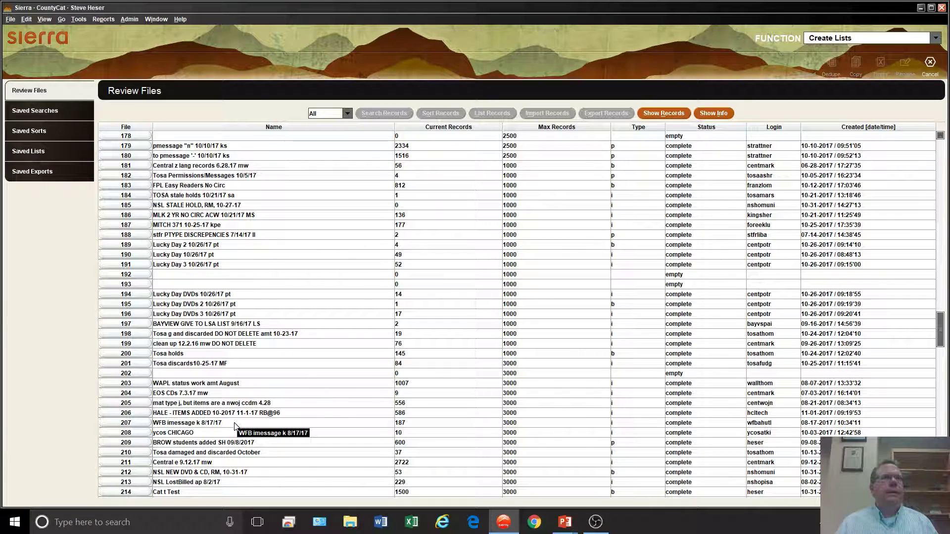
click(227, 441)
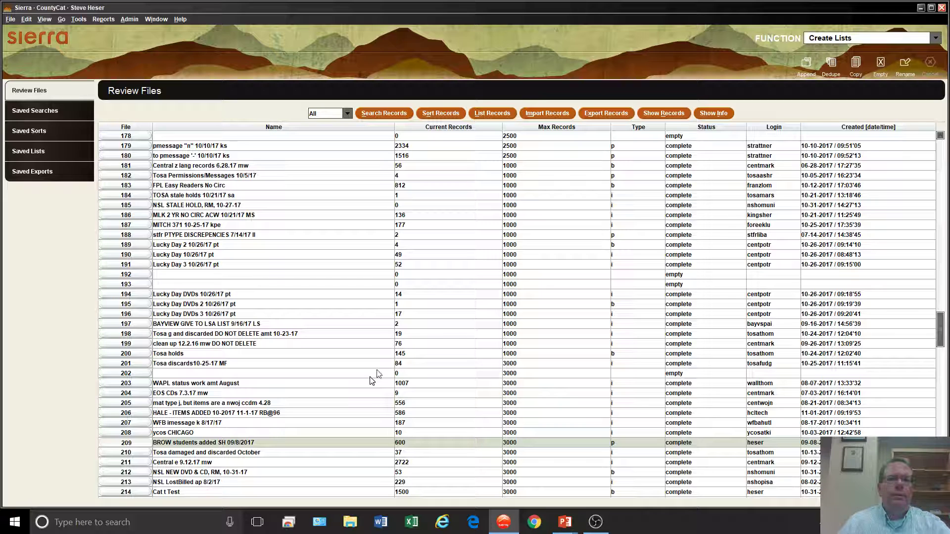
click(704, 116)
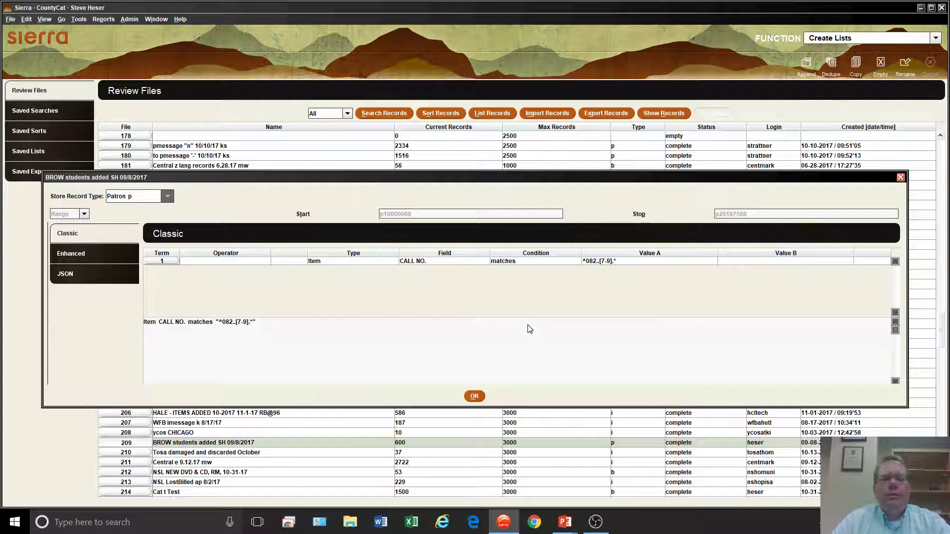
click(474, 396)
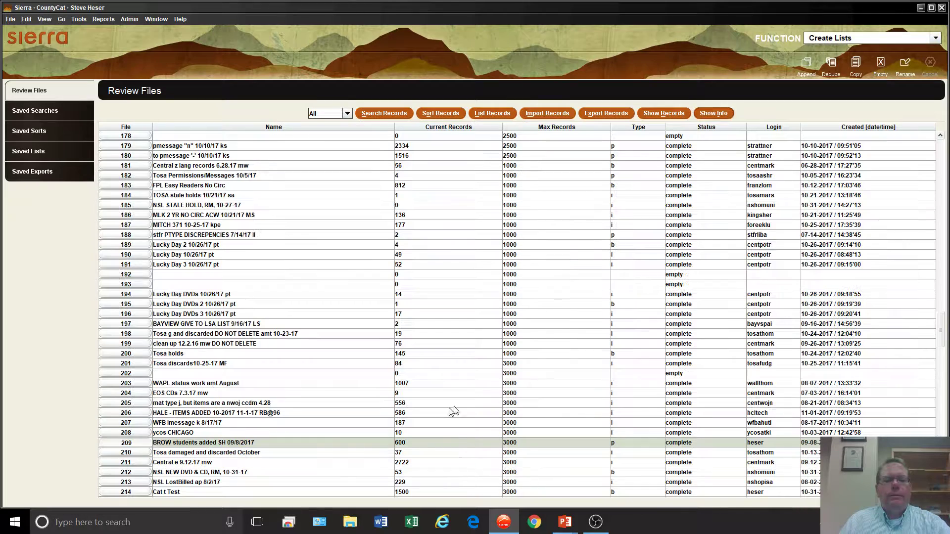
- View the patron records stored in the "BROW students added SH 09/8/2017" review file and close them
click(419, 430)
click(341, 442)
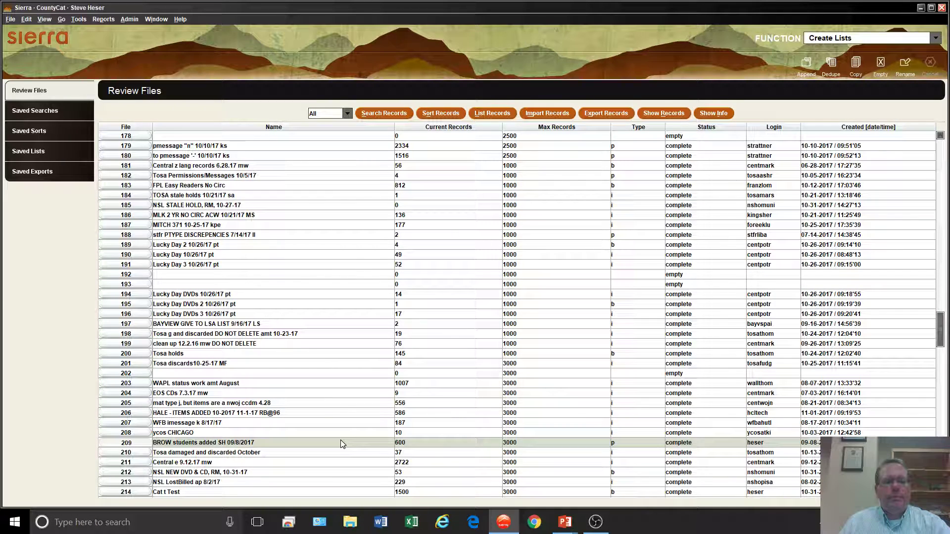
double_click(340, 443)
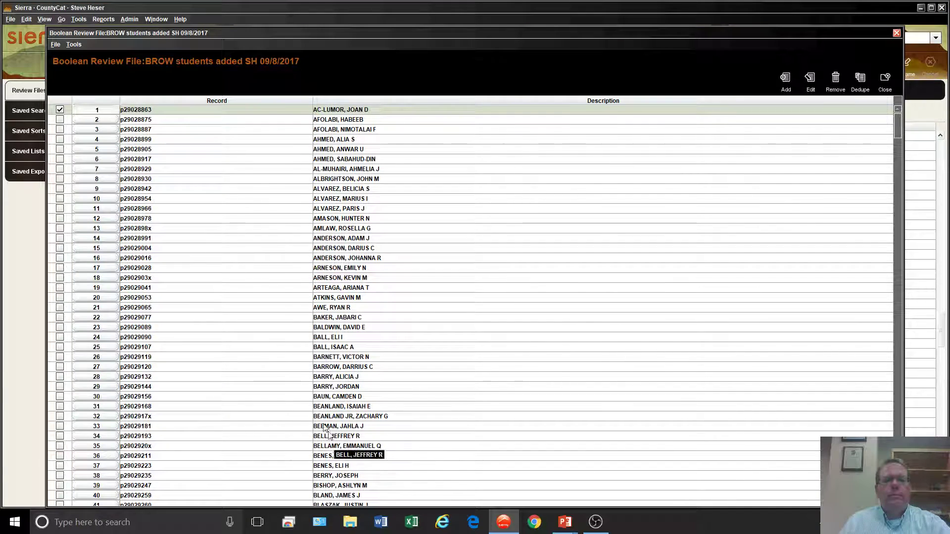
click(894, 90)
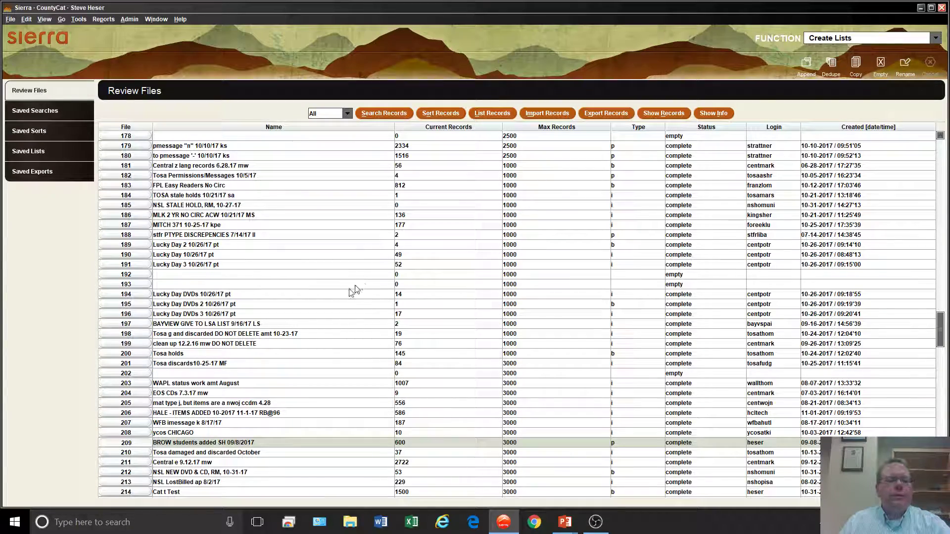
- Reselect the BROW students file and sort the review files by file number, descending and back to ascending
scroll(213, 347, down, 7)
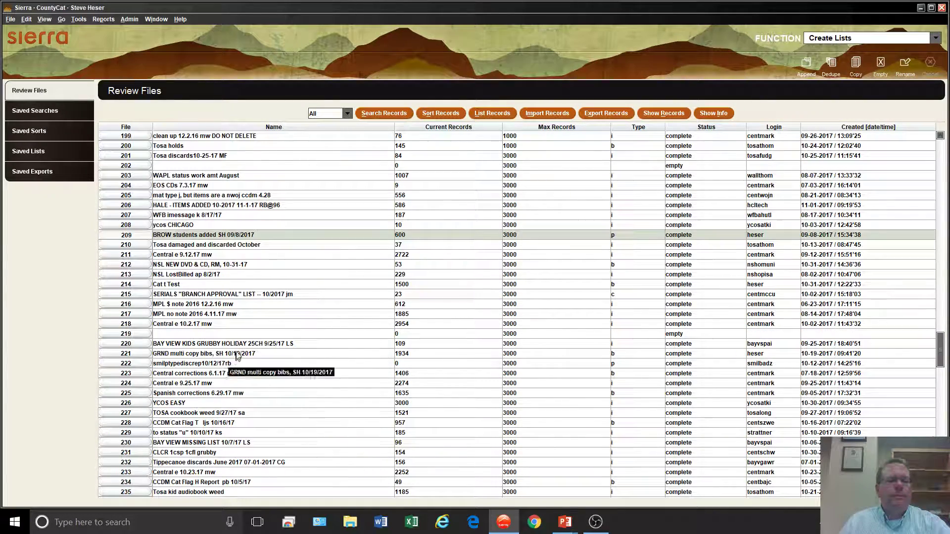
click(214, 242)
click(214, 234)
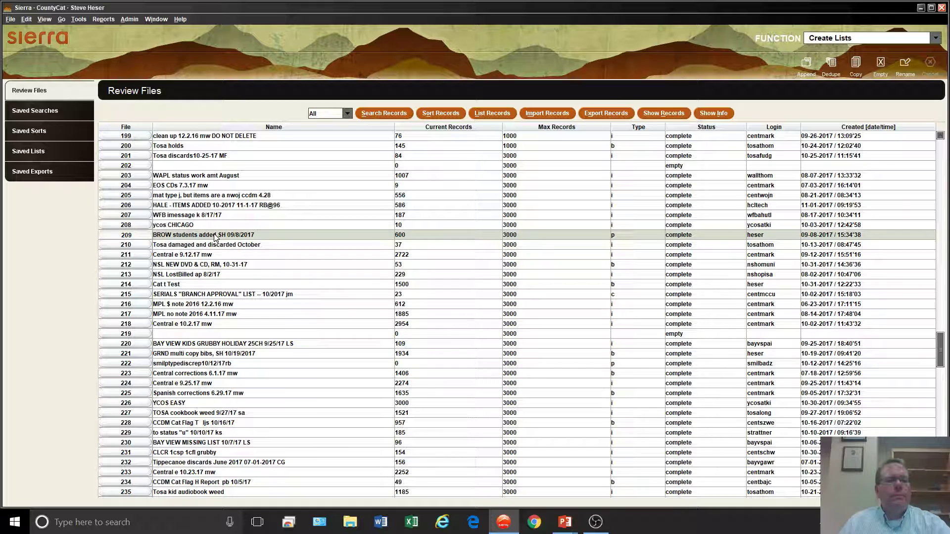
click(136, 128)
click(135, 128)
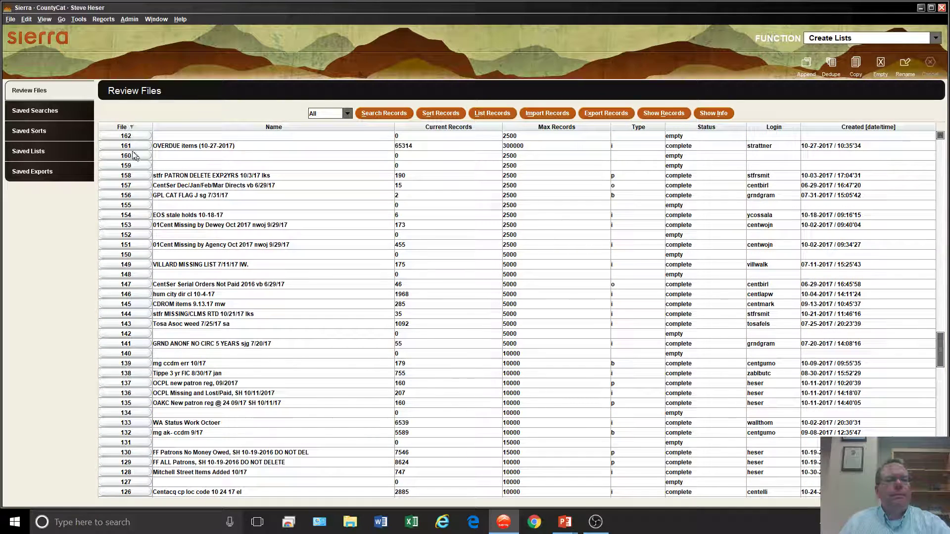
click(132, 128)
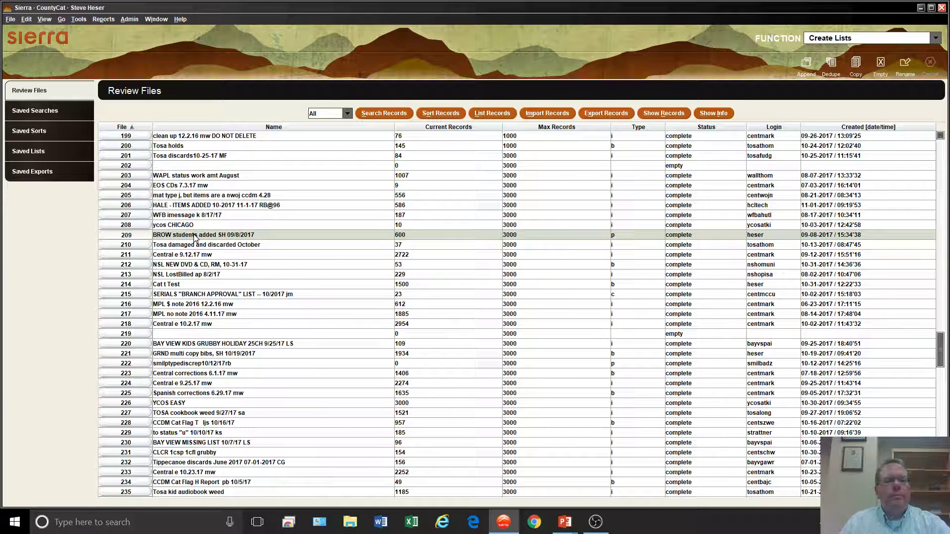
- Check the records of the BROW students file again, close them and select the "Tosa damaged and discarded October" file
click(657, 114)
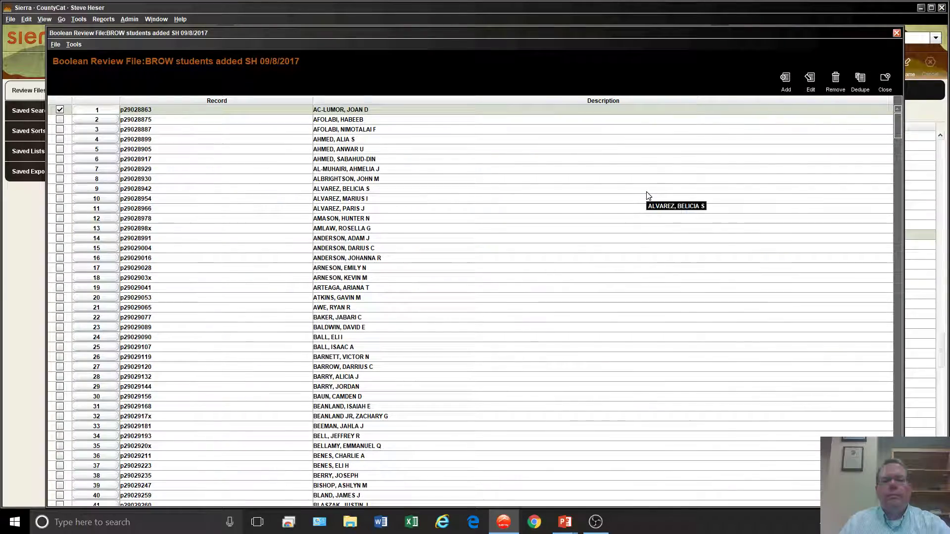
click(885, 79)
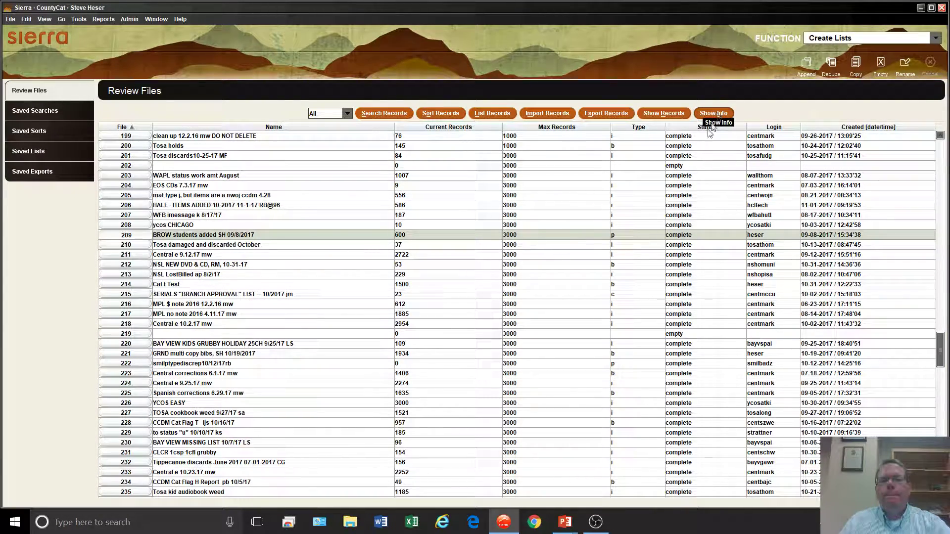
click(653, 245)
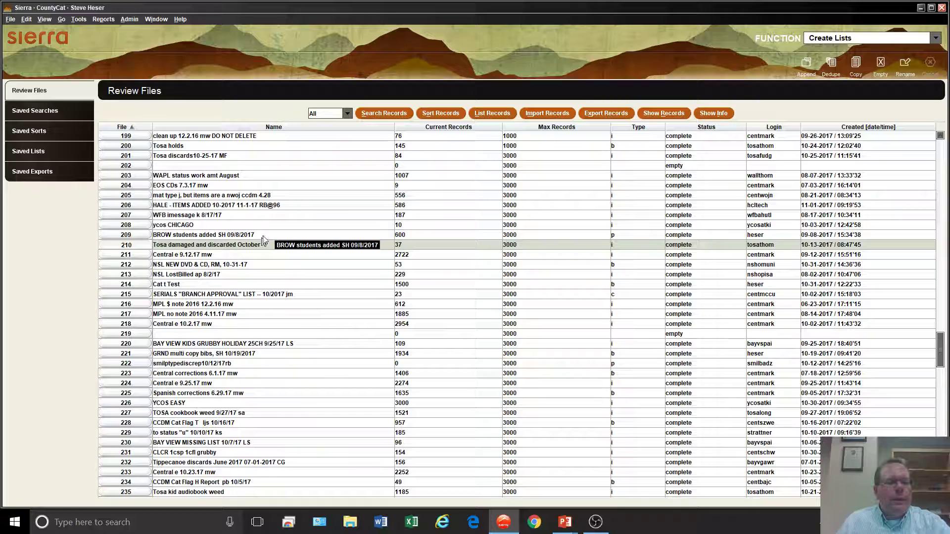
- Sort the review files by login and select the "BROW call numbers" file
click(774, 127)
scroll(765, 209, down, 3)
scroll(766, 209, up, 3)
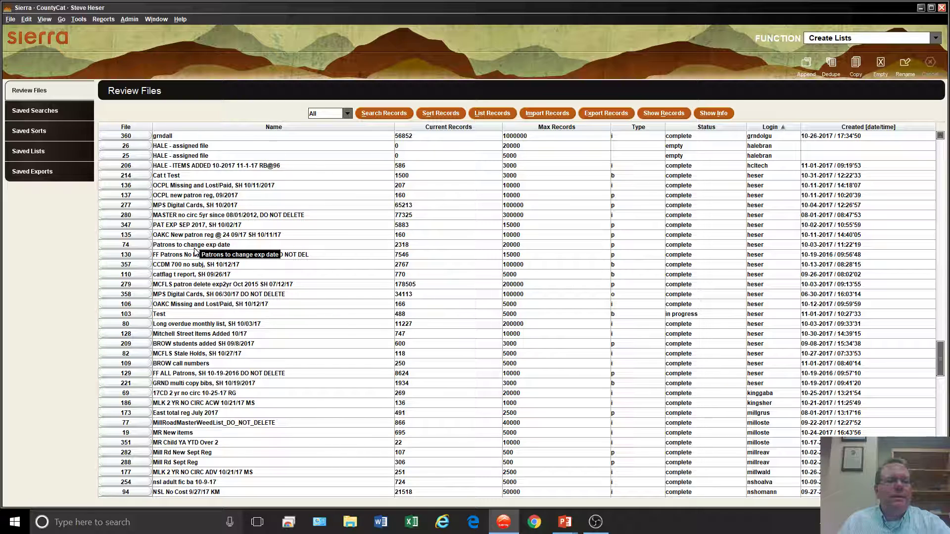
click(195, 344)
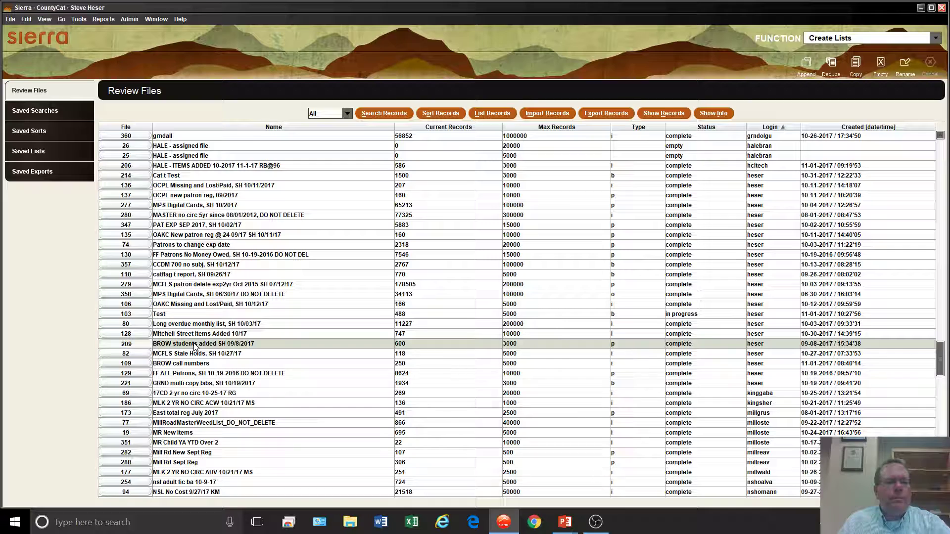
click(196, 366)
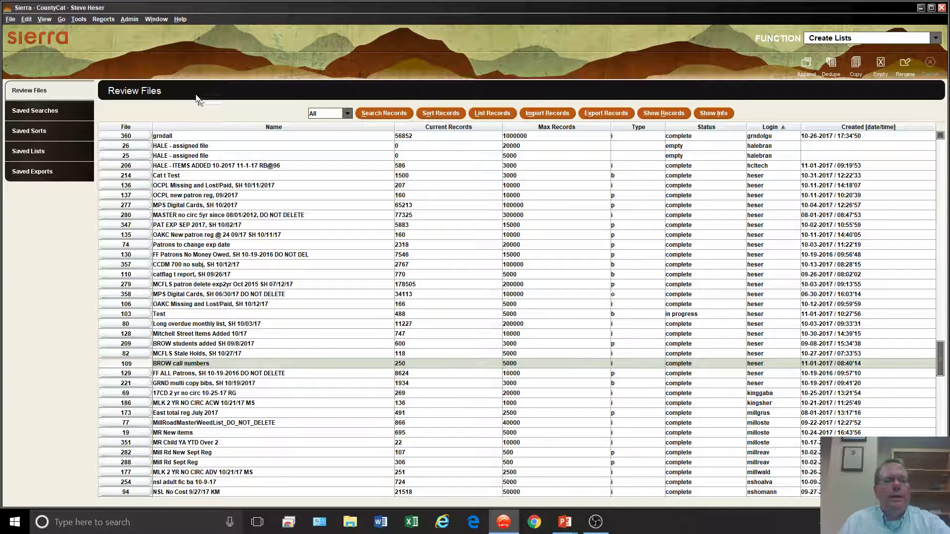
- Sort the review files by file number, return to "BROW call numbers" and view its search criteria, closing the information window
click(132, 127)
scroll(197, 175, up, 20)
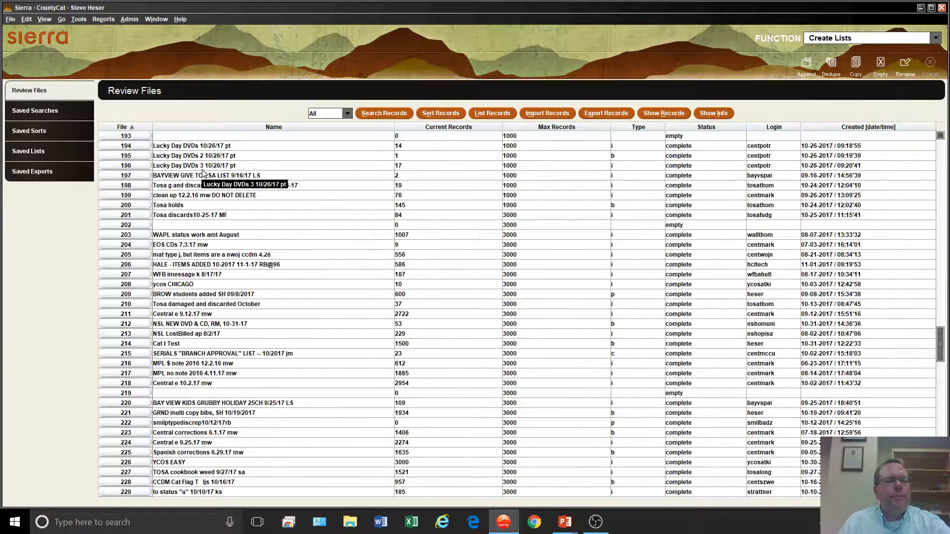
scroll(202, 171, up, 13)
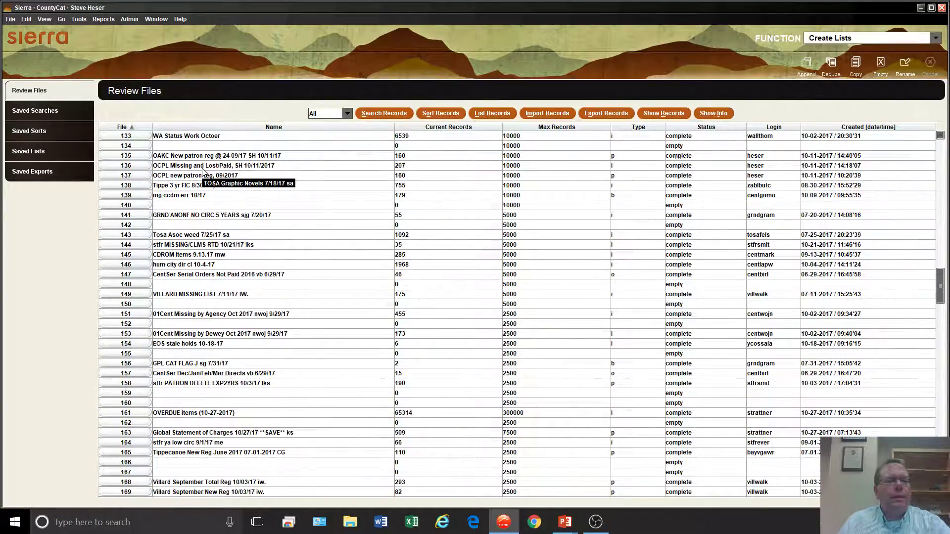
scroll(202, 170, up, 1)
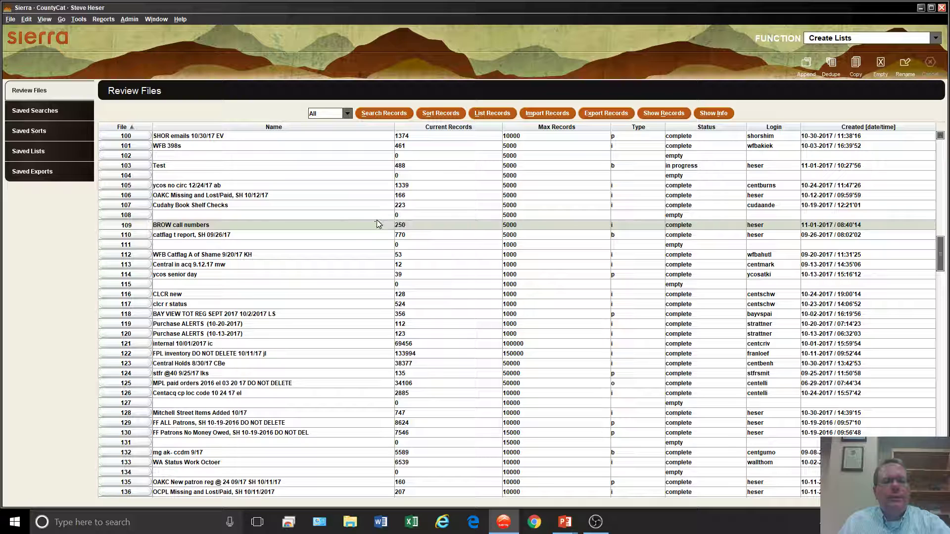
click(712, 114)
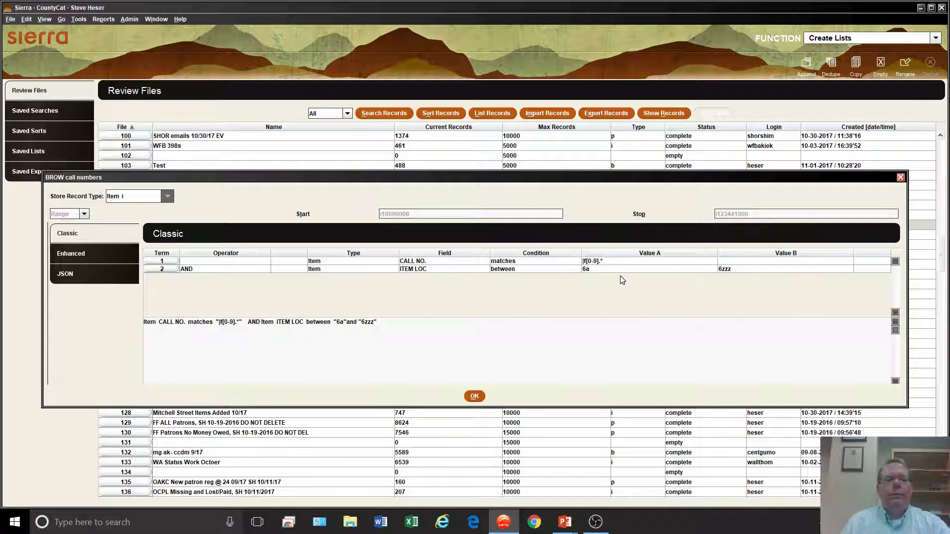
click(474, 395)
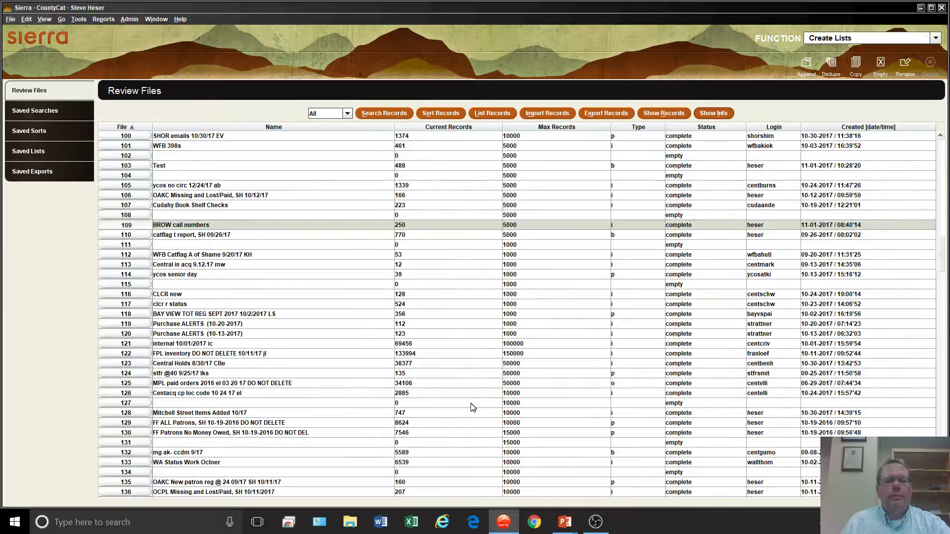
- Inspect the item record for "A Day in the life of Africa" in the BROW call numbers file, then close the record and the file
click(683, 115)
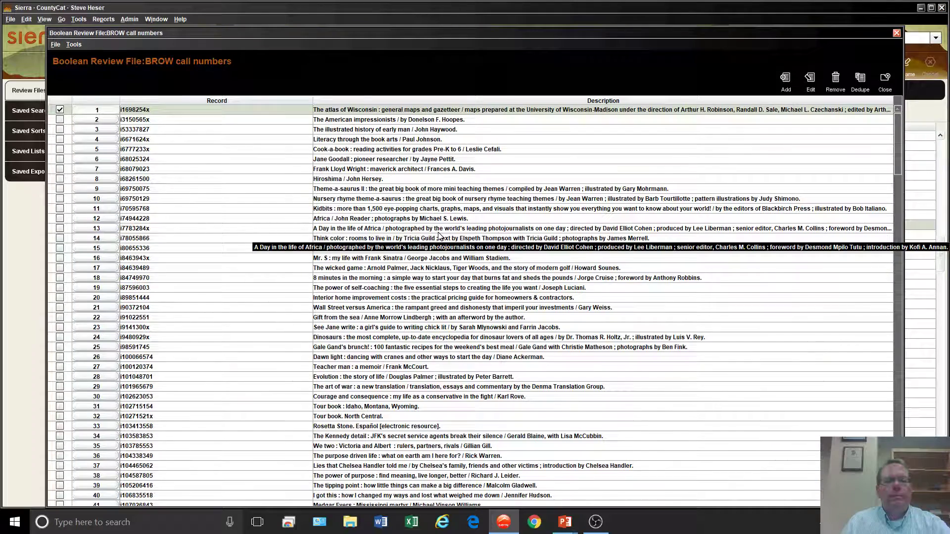
double_click(438, 229)
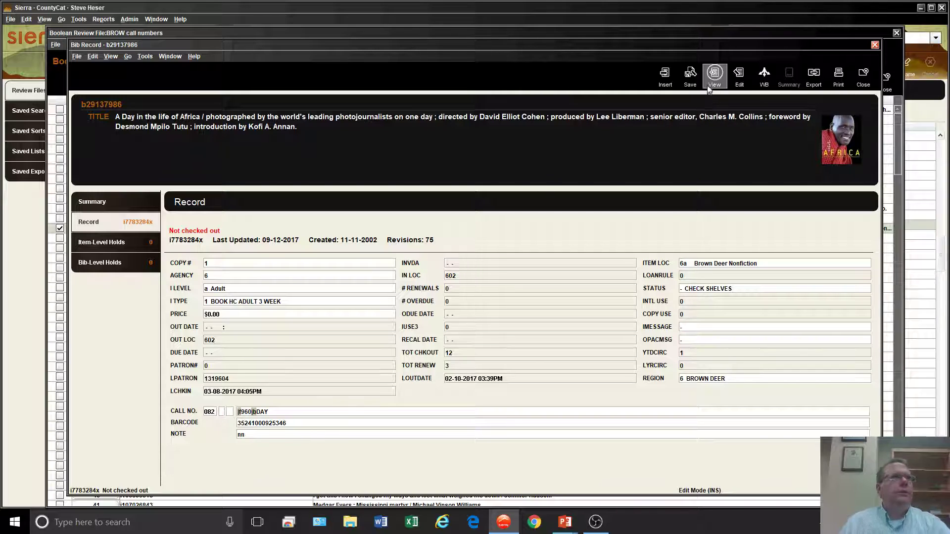
click(858, 78)
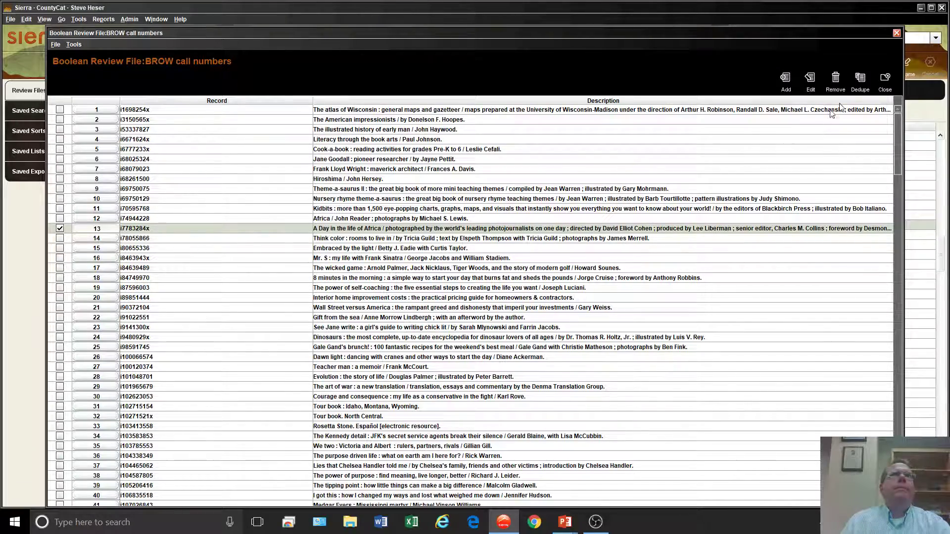
click(884, 78)
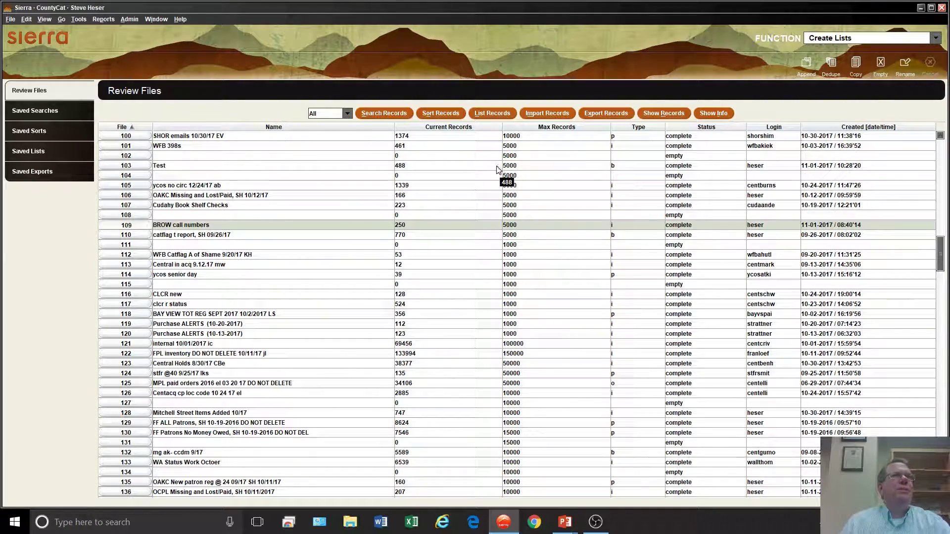
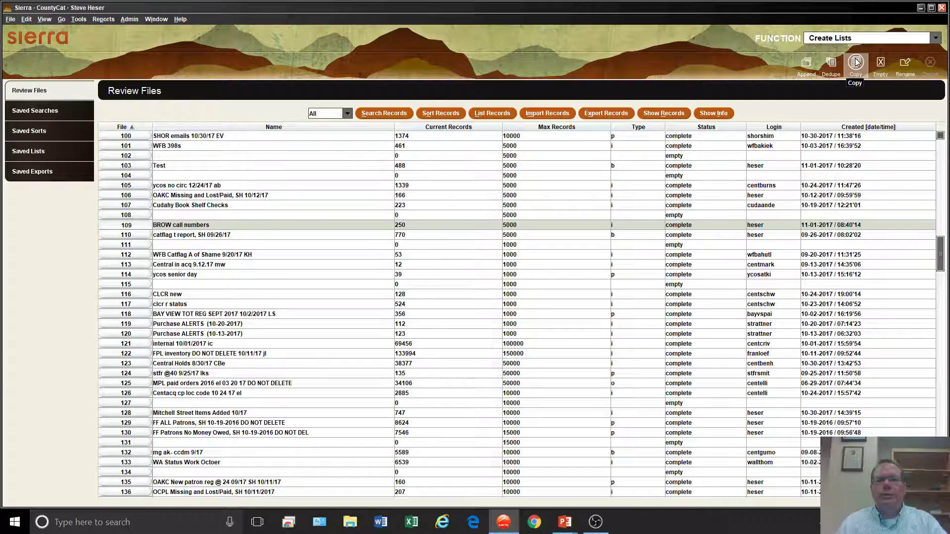
- Switch to the Statistics function and look through the list of saved queries
click(849, 42)
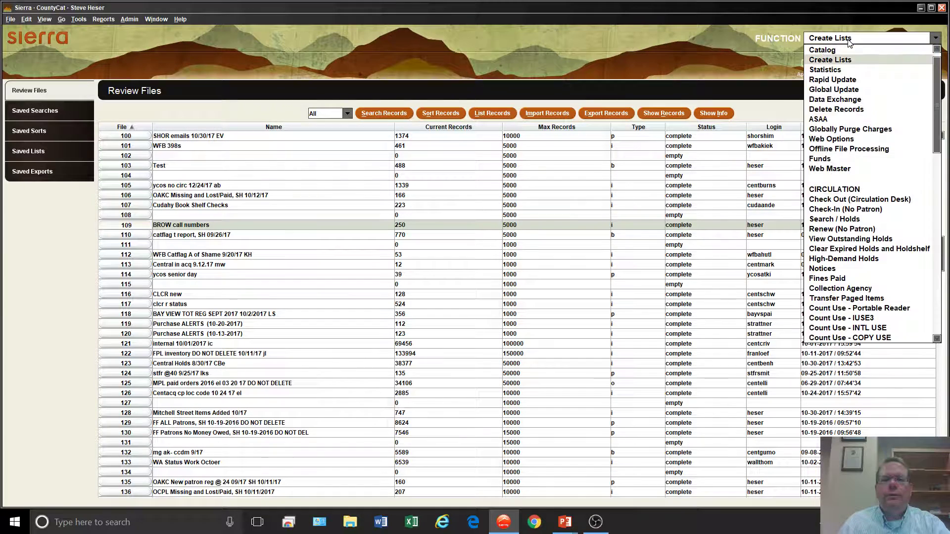
click(860, 69)
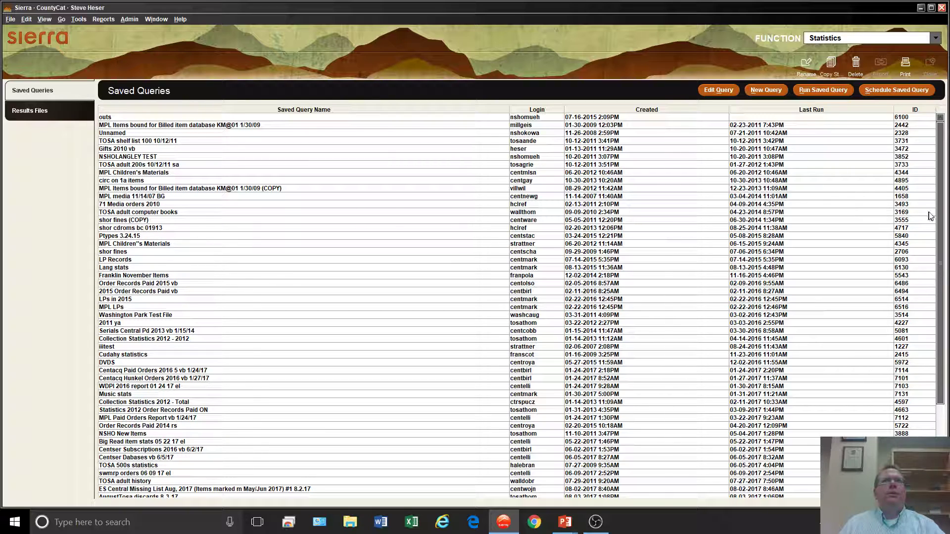
drag(942, 213, 908, 346)
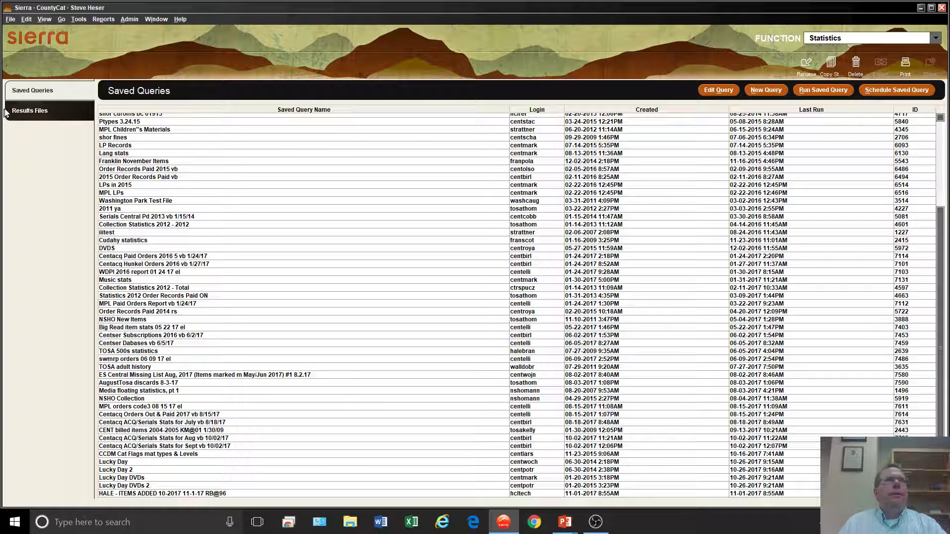
- Among the statistics results files, view the query behind "Mitchell Street items" and close its window
click(32, 118)
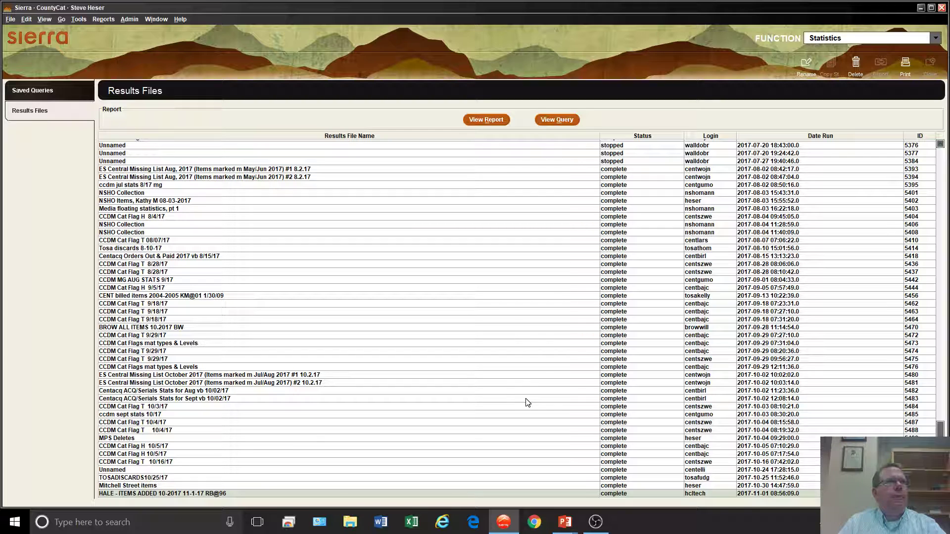
click(519, 486)
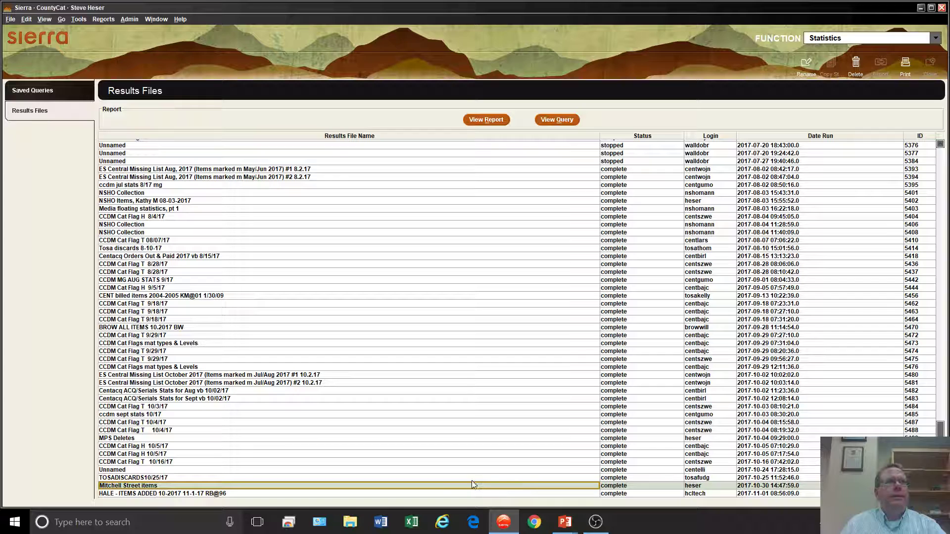
click(470, 495)
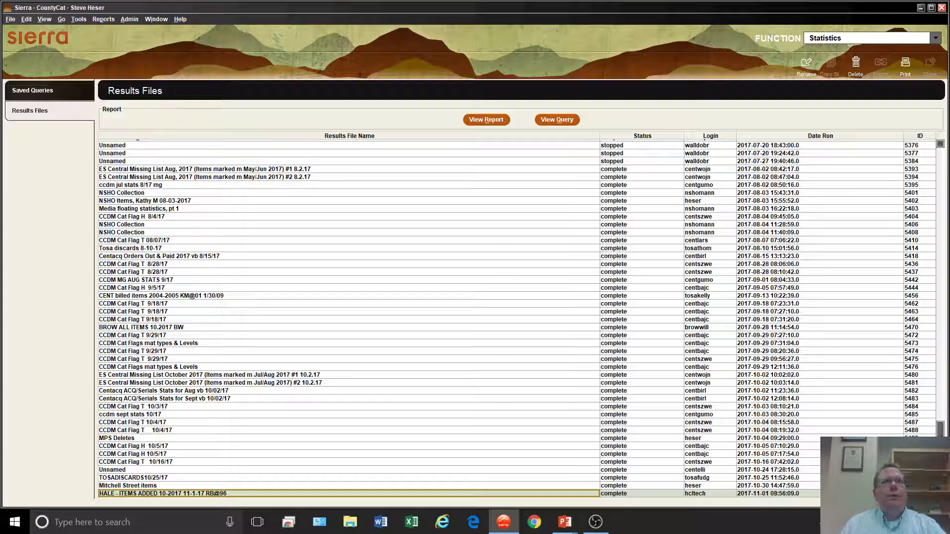
mouse_move(939, 430)
mouse_down()
mouse_move(929, 265)
mouse_move(939, 433)
mouse_up()
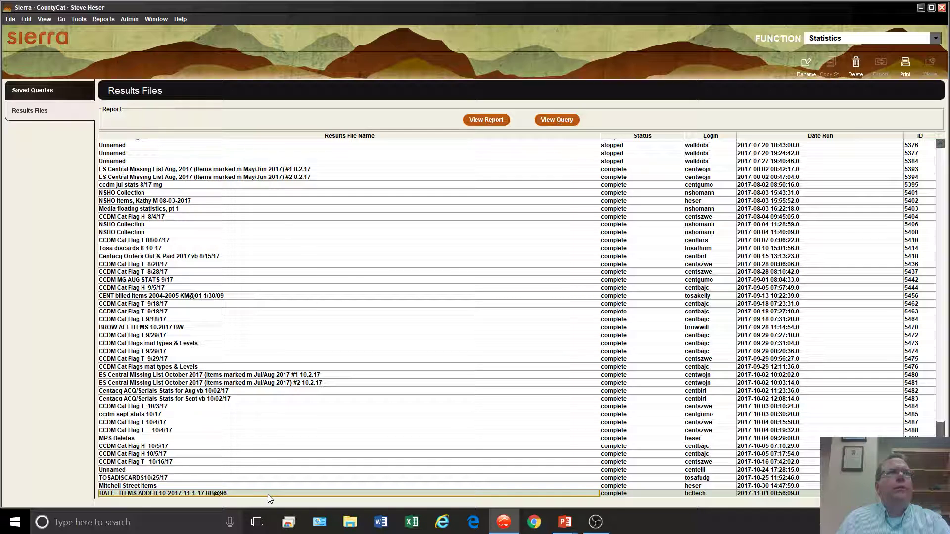
click(252, 485)
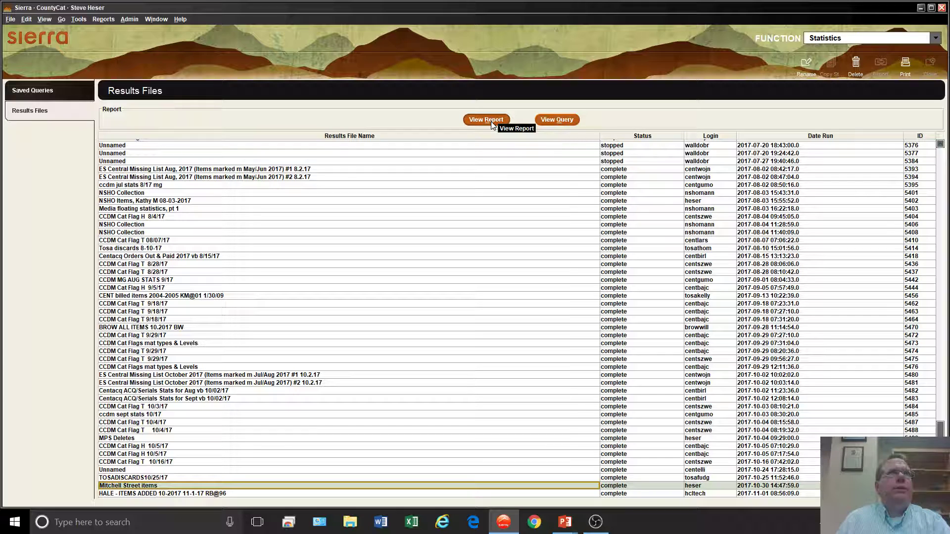
click(558, 123)
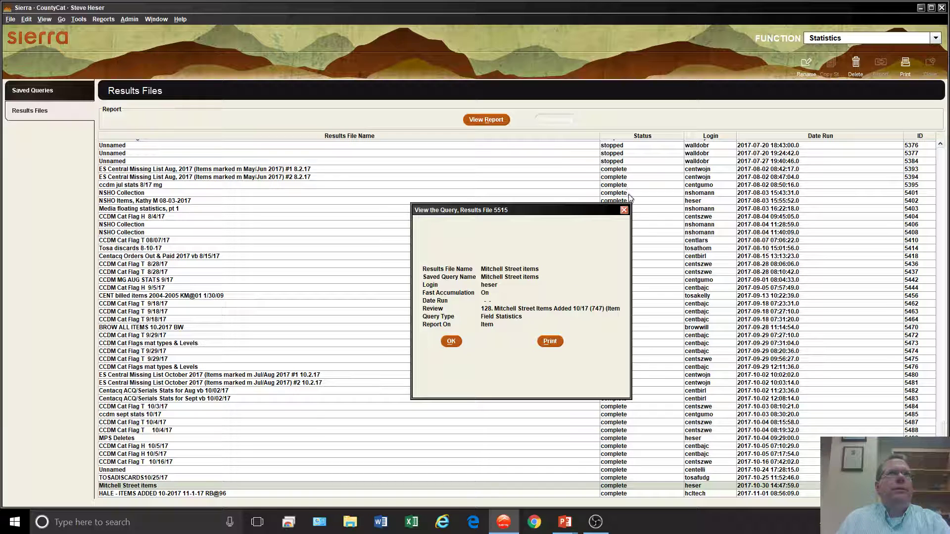
click(624, 211)
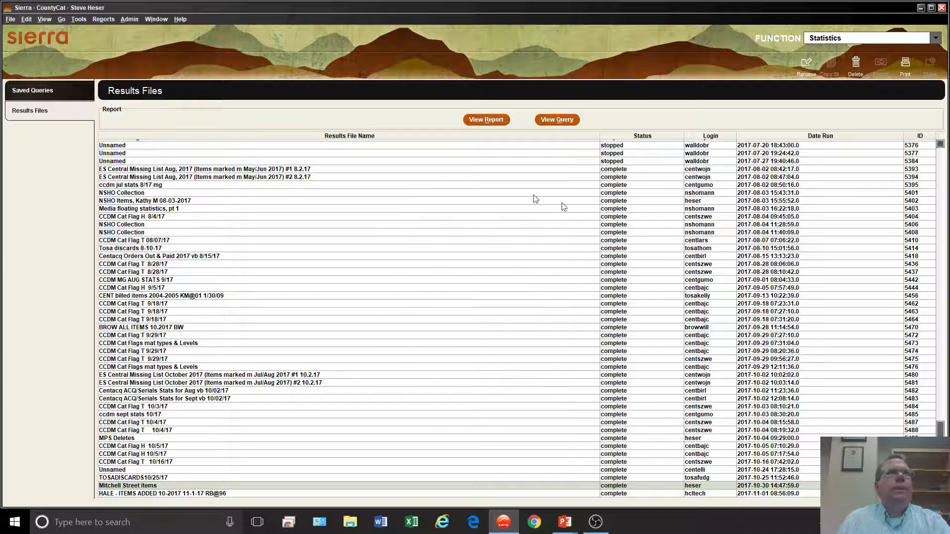
- Return to the saved queries and select the "ES Central Missing List Aug, 2017" #1 query
click(70, 97)
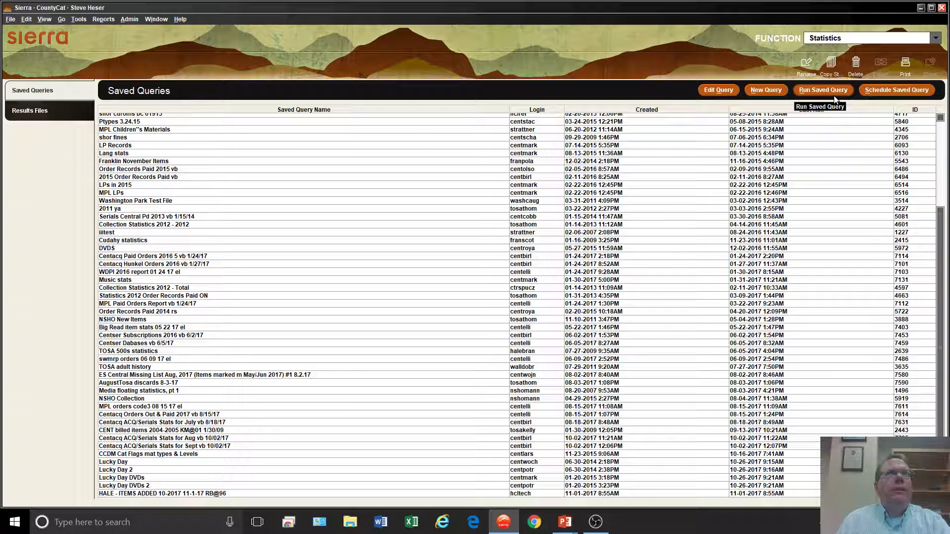
click(340, 377)
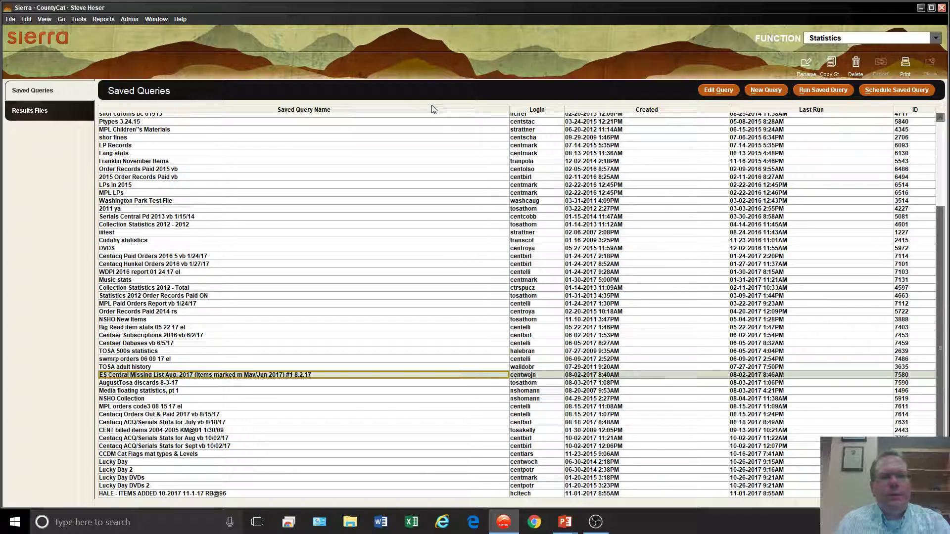
scroll(431, 107, up, 5)
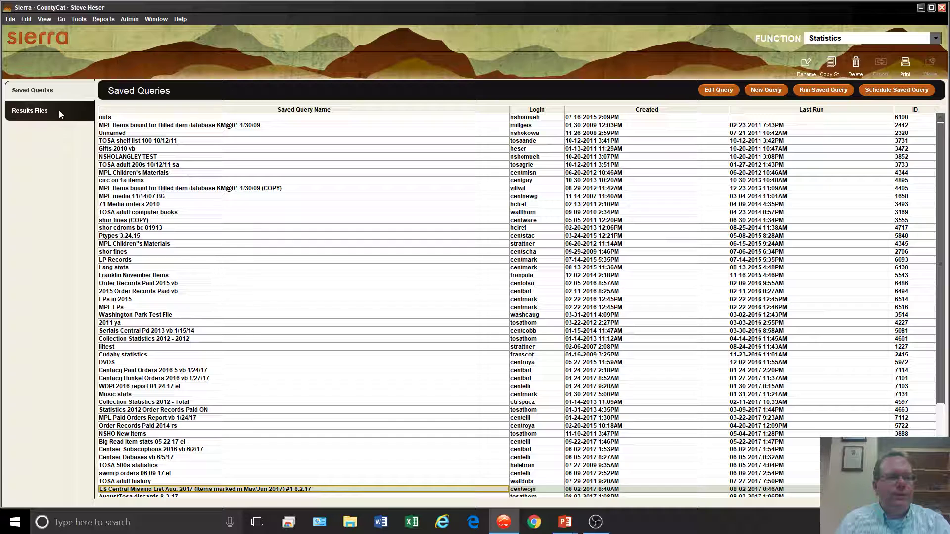
- Create a new statistics query named "Mitchell St Items Oct 2017" and copy that name to the results file
click(763, 89)
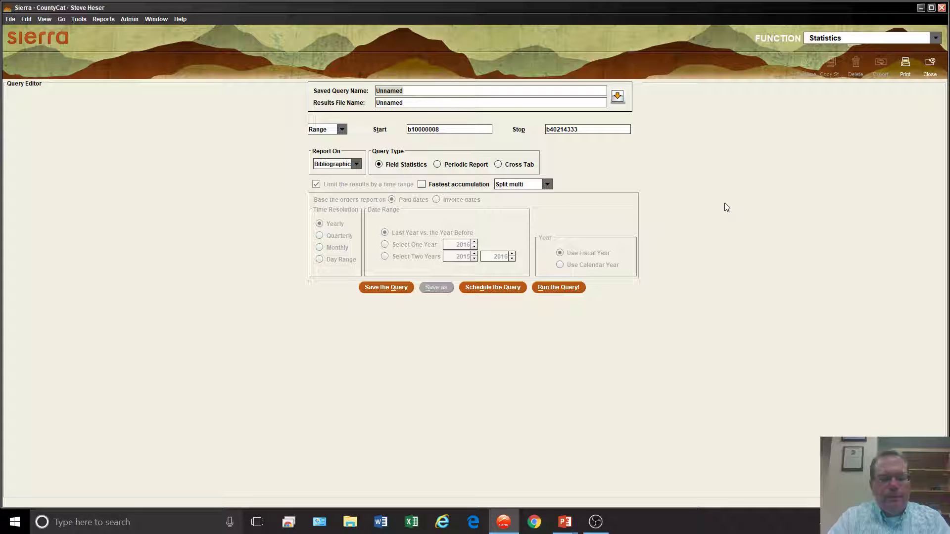
text(Mitche)
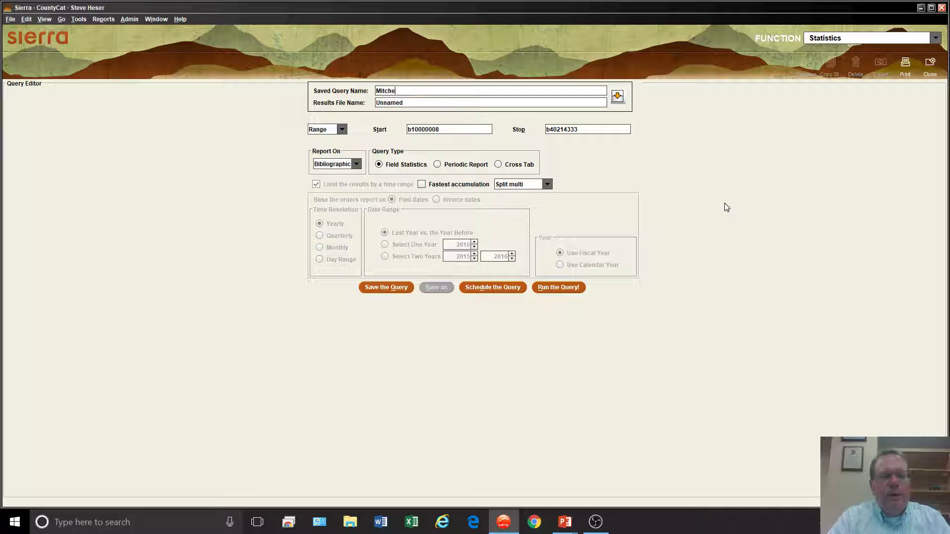
text(ll St)
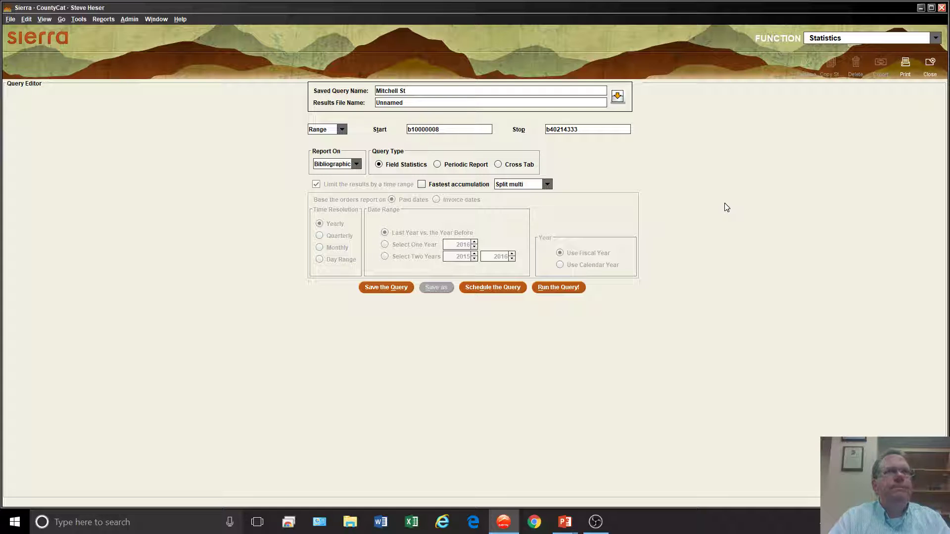
text(Ite)
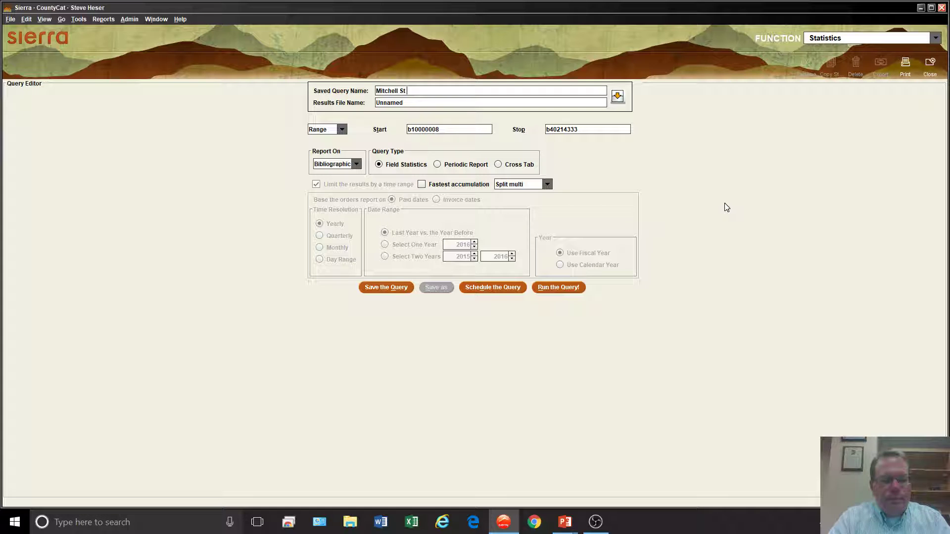
text(ms 201)
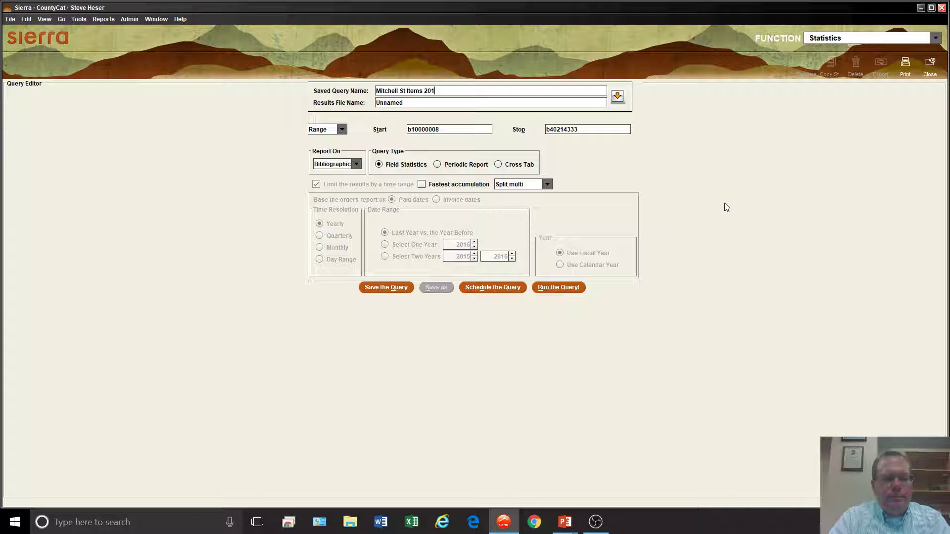
text(7)
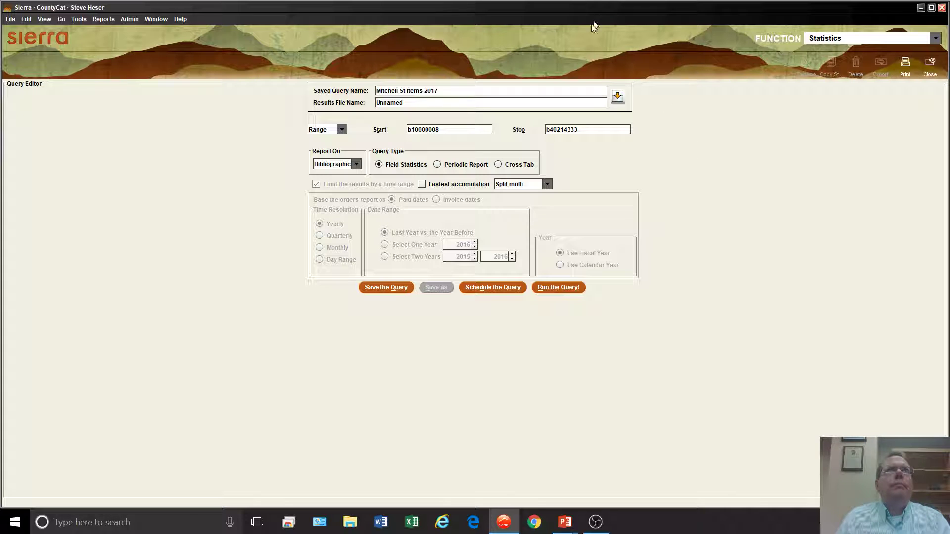
click(426, 88)
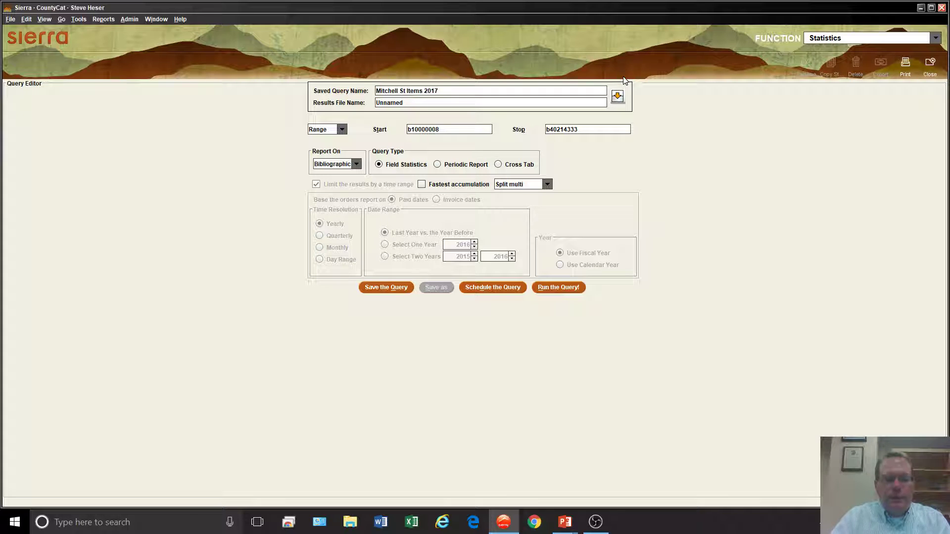
text(Oct)
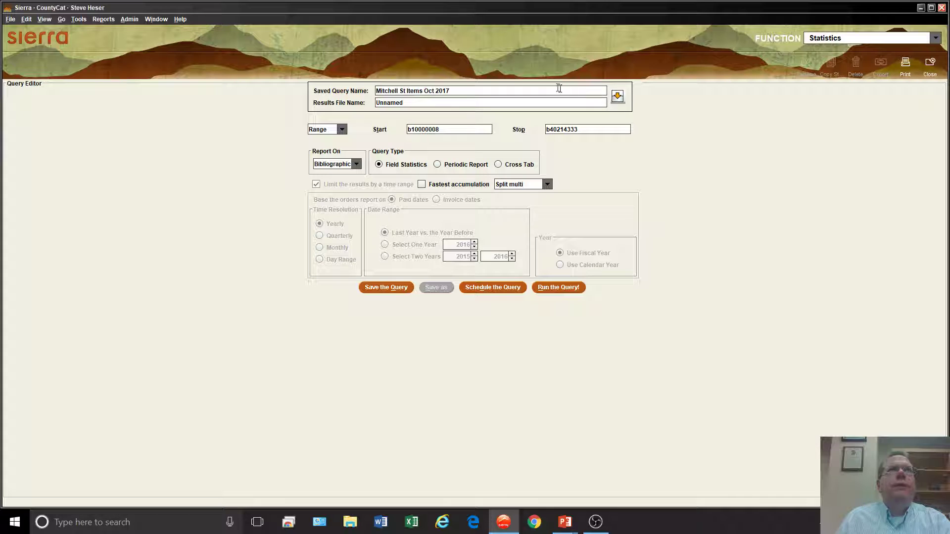
click(616, 98)
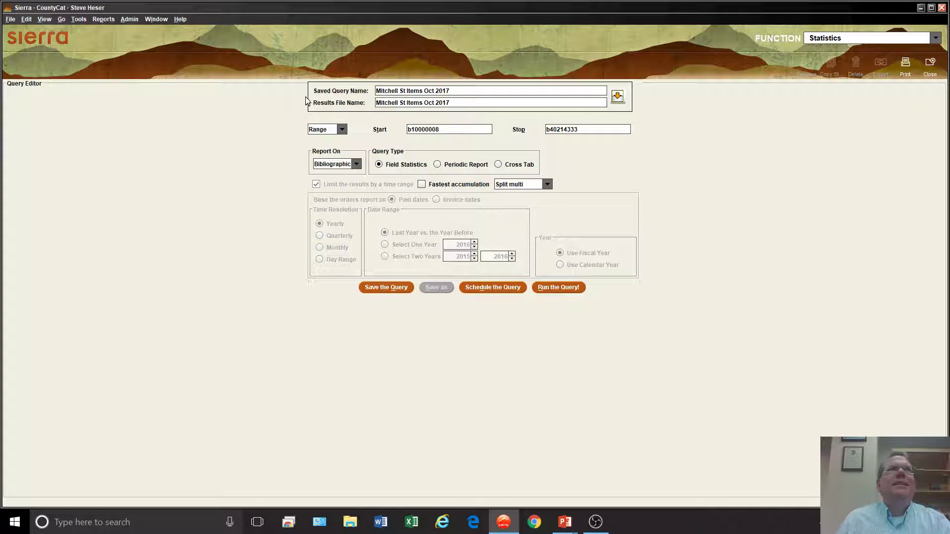
- Base the query on a review file, look through the file choices for the Mitchell Street items, and close the query editor
click(341, 129)
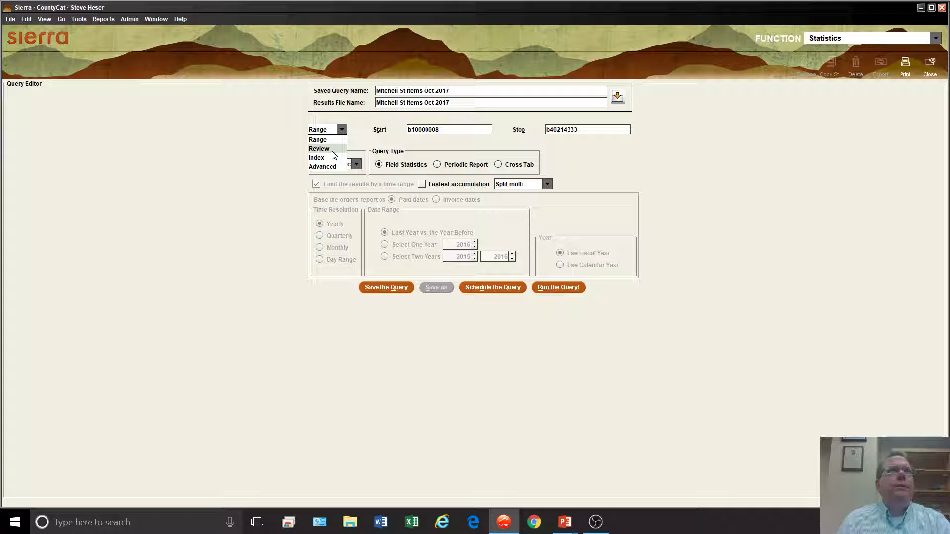
click(331, 149)
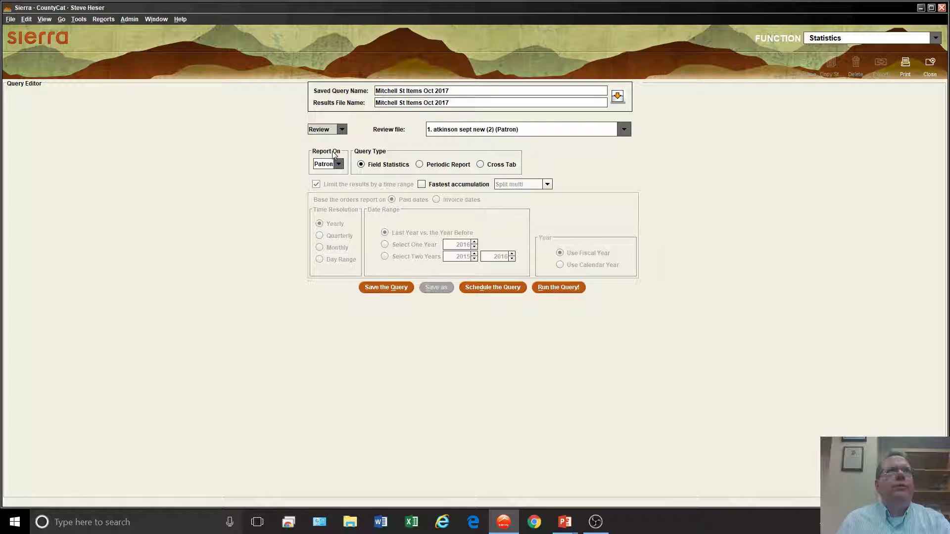
click(463, 130)
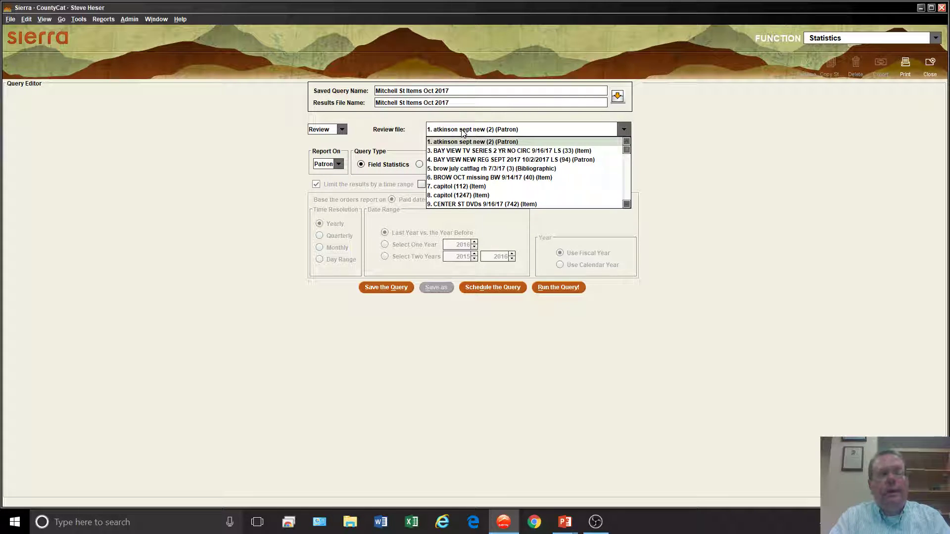
scroll(463, 130, down, 19)
scroll(463, 130, down, 20)
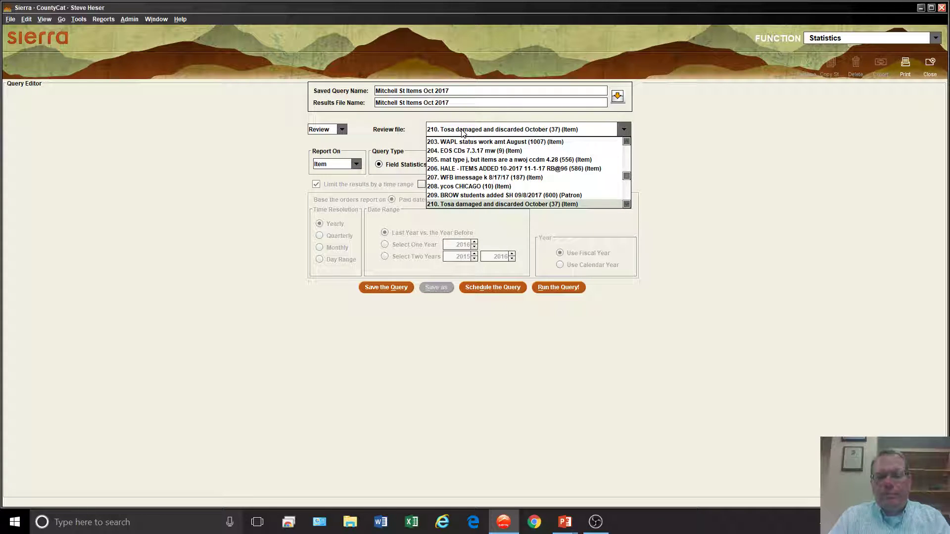
scroll(463, 130, down, 1)
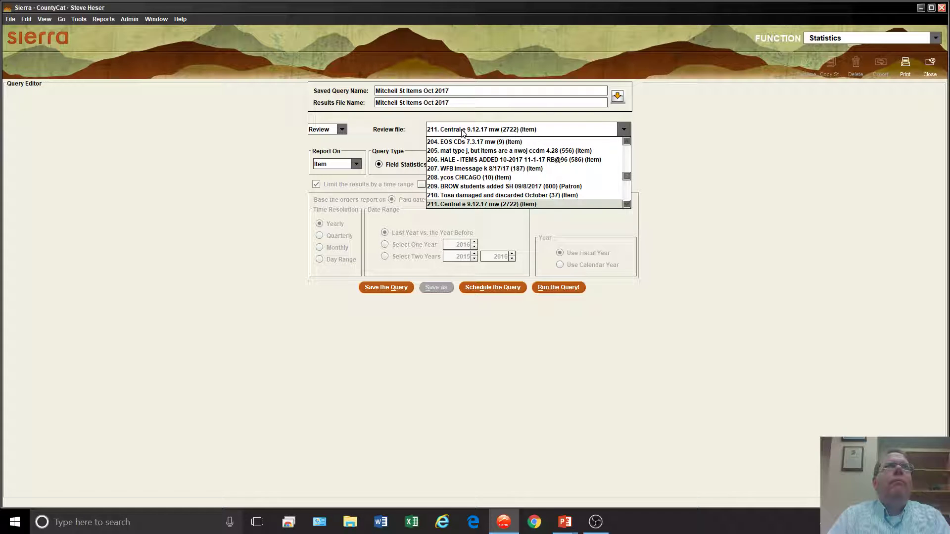
scroll(463, 130, down, 7)
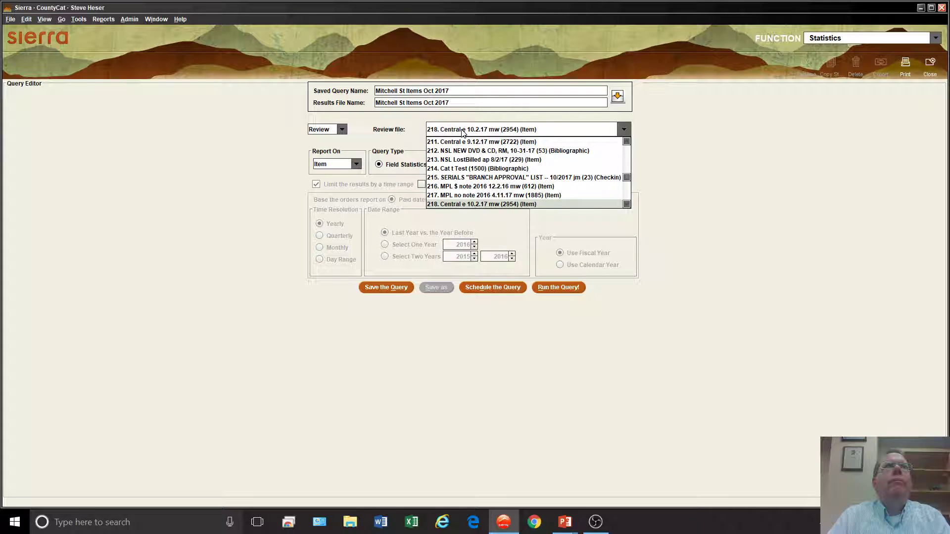
scroll(462, 130, up, 11)
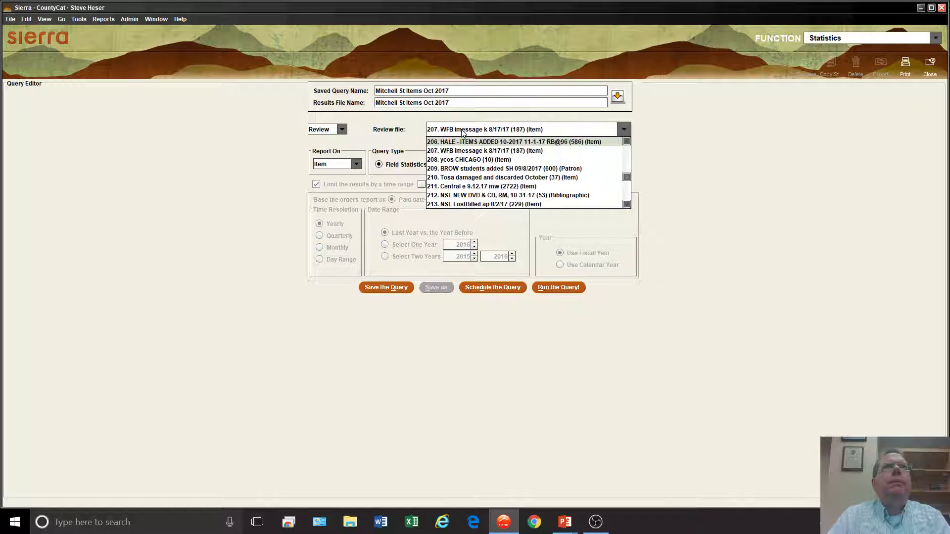
scroll(462, 131, up, 14)
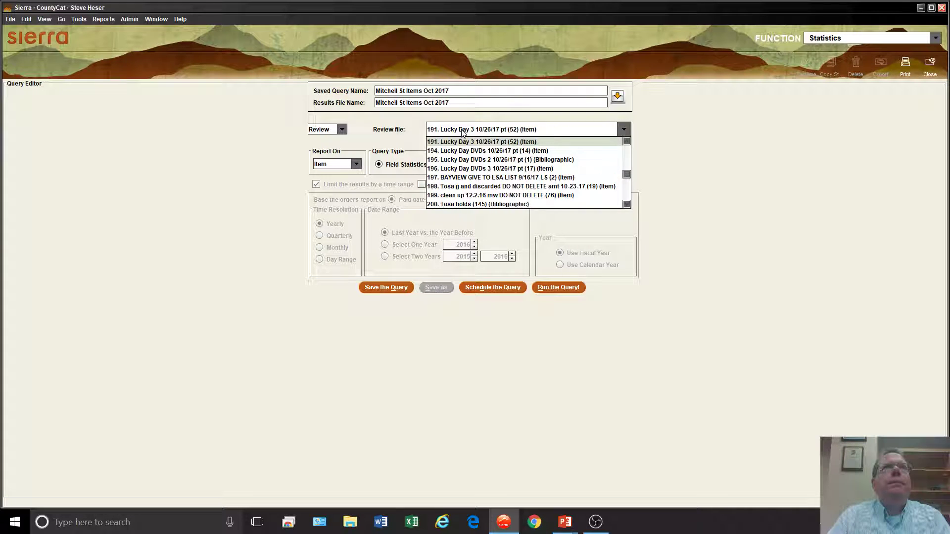
scroll(463, 131, up, 5)
scroll(463, 131, up, 8)
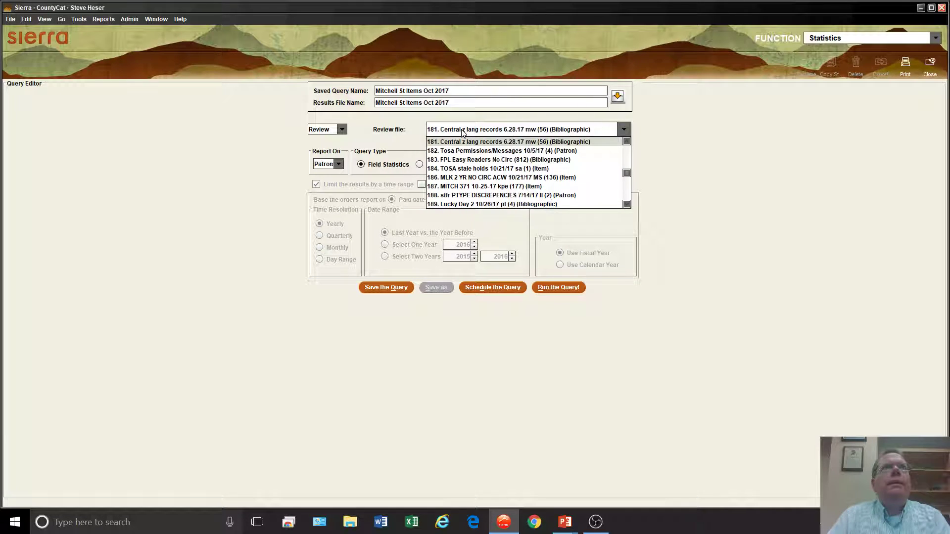
scroll(463, 131, up, 6)
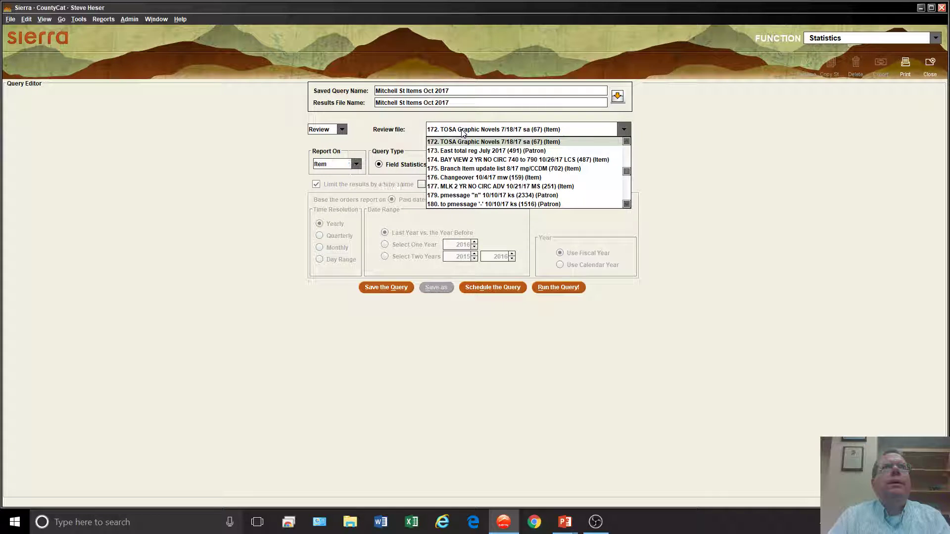
key(Up)
key(Up)
key(Up)
key(Up)
key(Up)
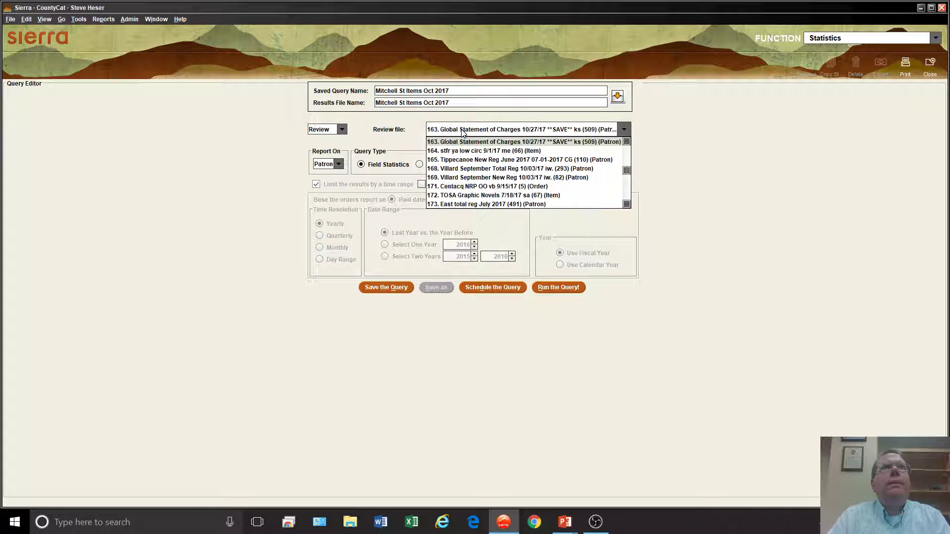
key(Up)
key(Up)
key(Up)
key(Up)
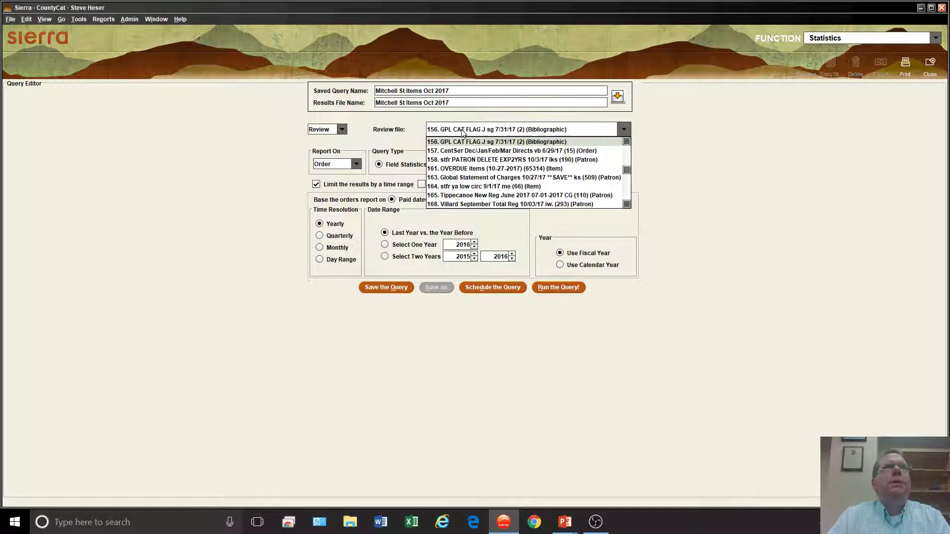
key(Up)
key(Up)
key(Up)
key(Up)
key(Up)
key(Up)
key(Up)
key(Up)
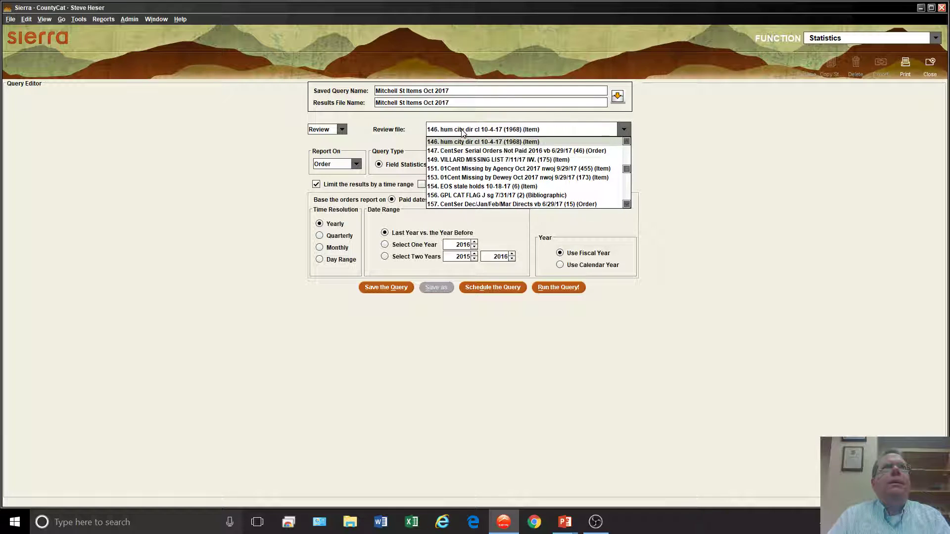
key(Up)
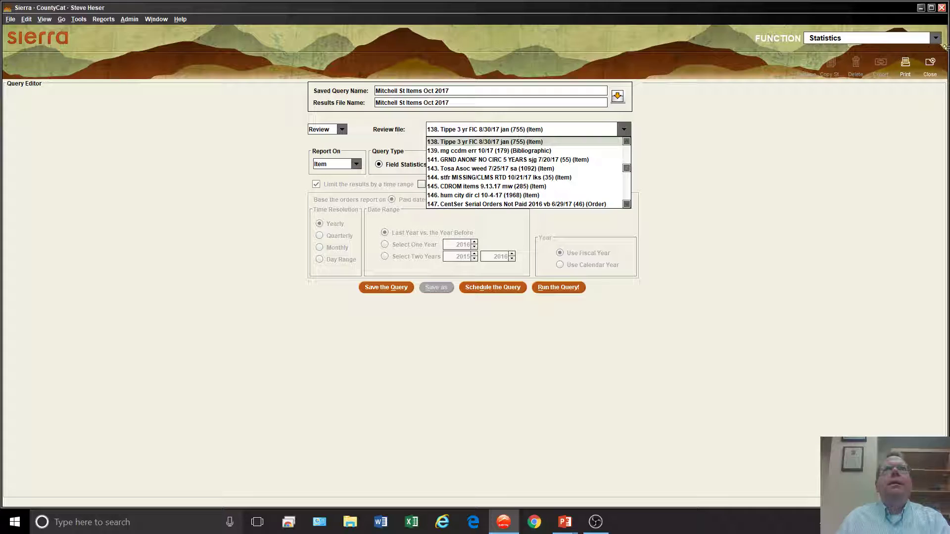
click(930, 64)
- Switch to the Create Lists function, sort the review files by name, and select "Mitchell Street Items Added 10/17"
click(897, 45)
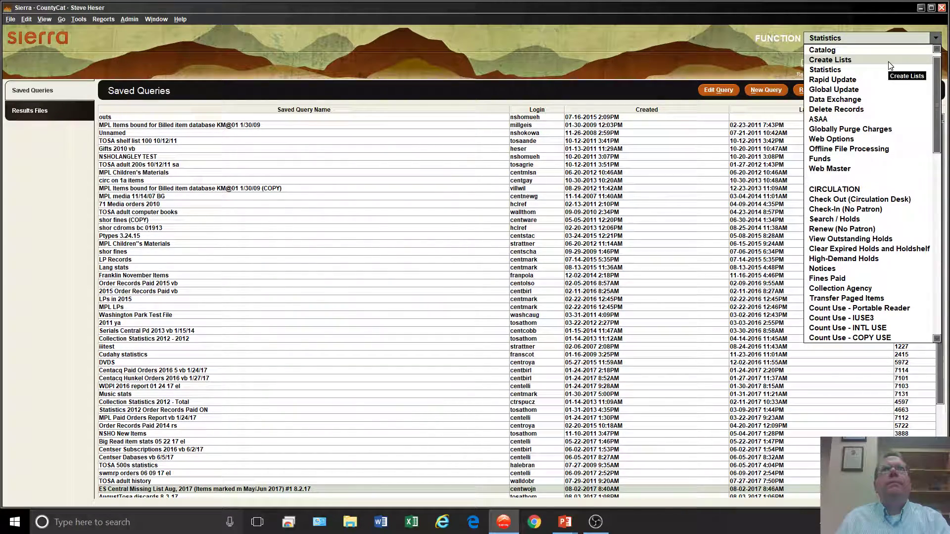
click(891, 60)
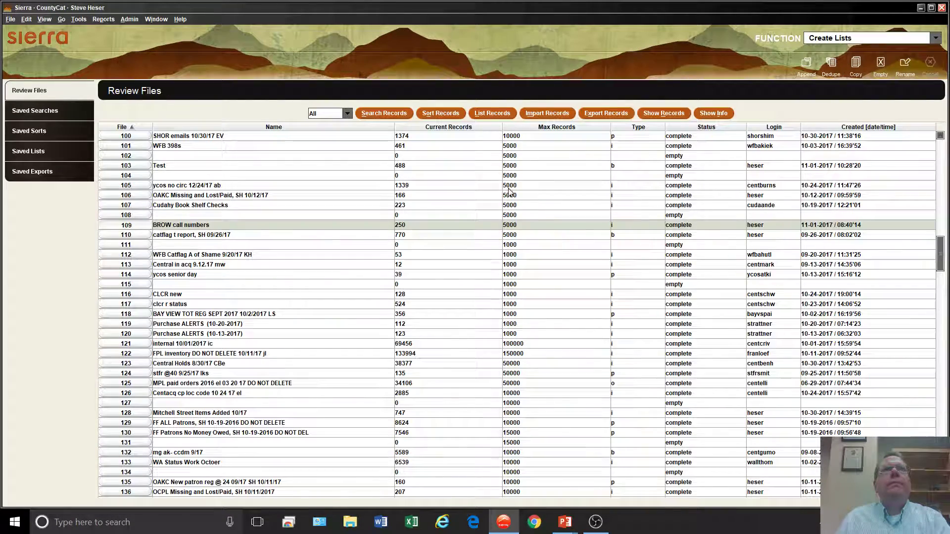
click(235, 127)
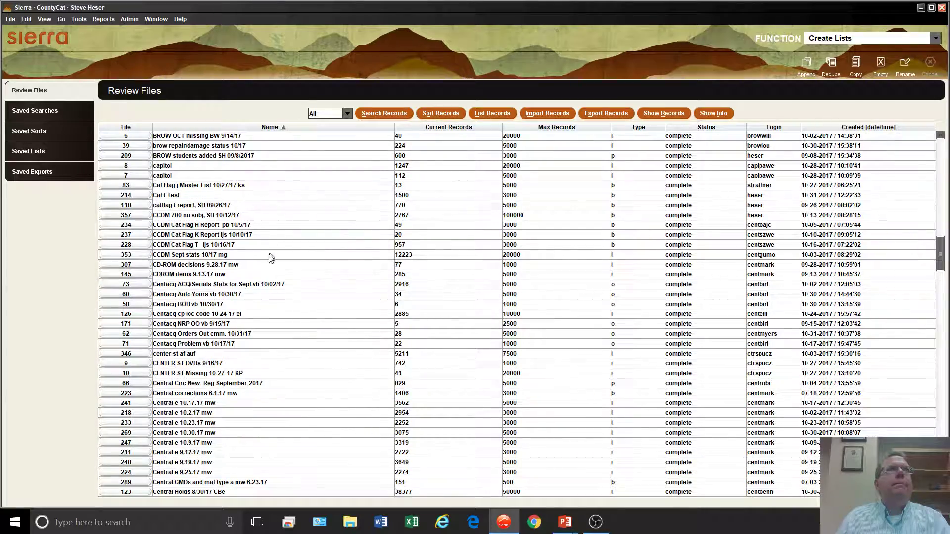
scroll(269, 254, down, 15)
scroll(248, 357, down, 6)
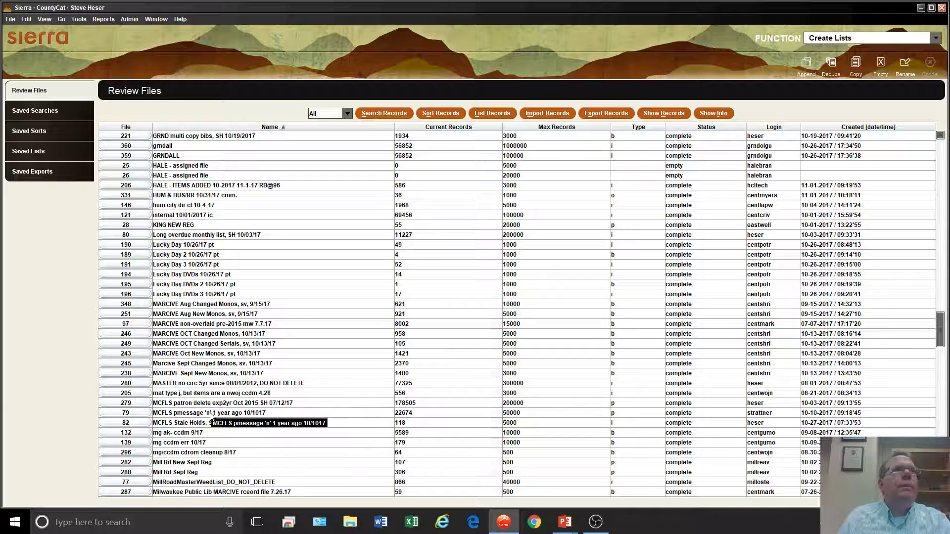
scroll(225, 449, down, 4)
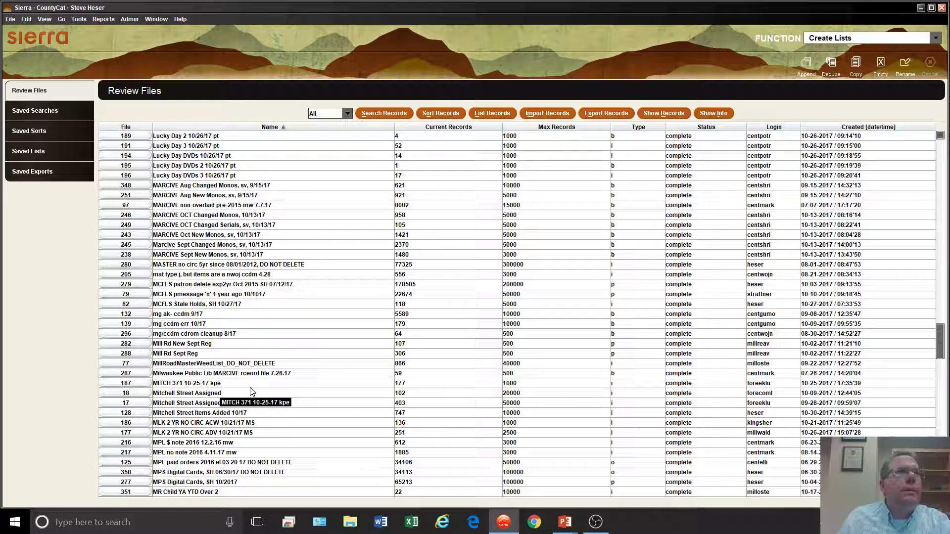
click(224, 414)
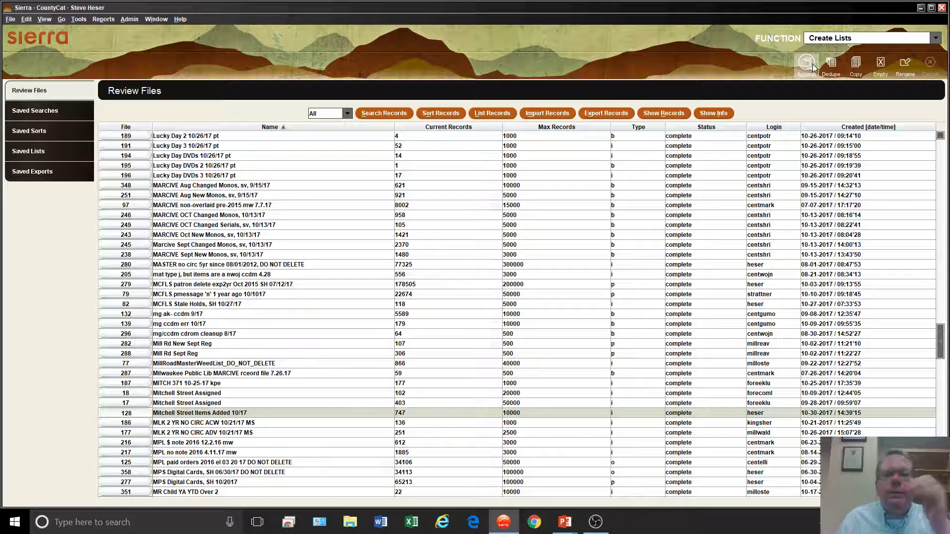
- Back in the Statistics function, create a query named "Mitchell Street Items Oct 2017" and copy that name to the results file
click(825, 39)
click(842, 73)
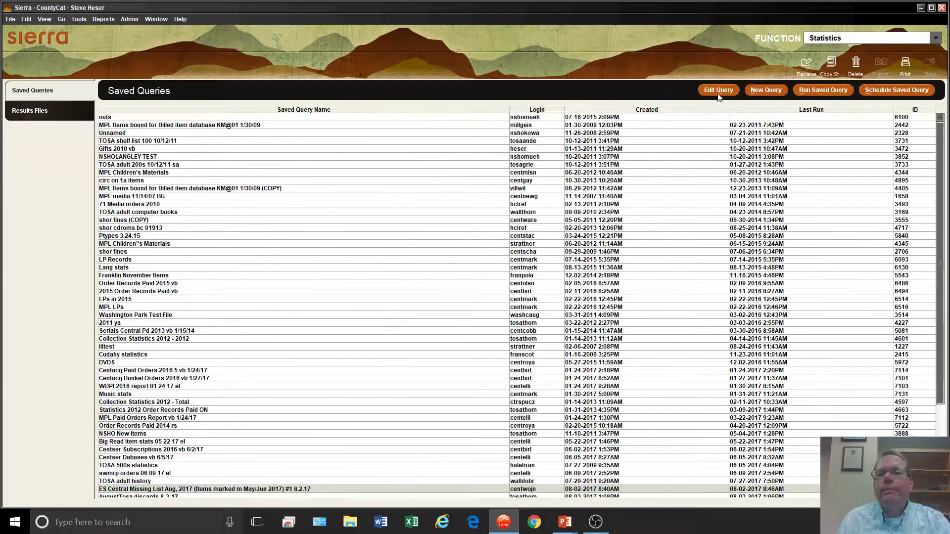
click(731, 93)
click(461, 90)
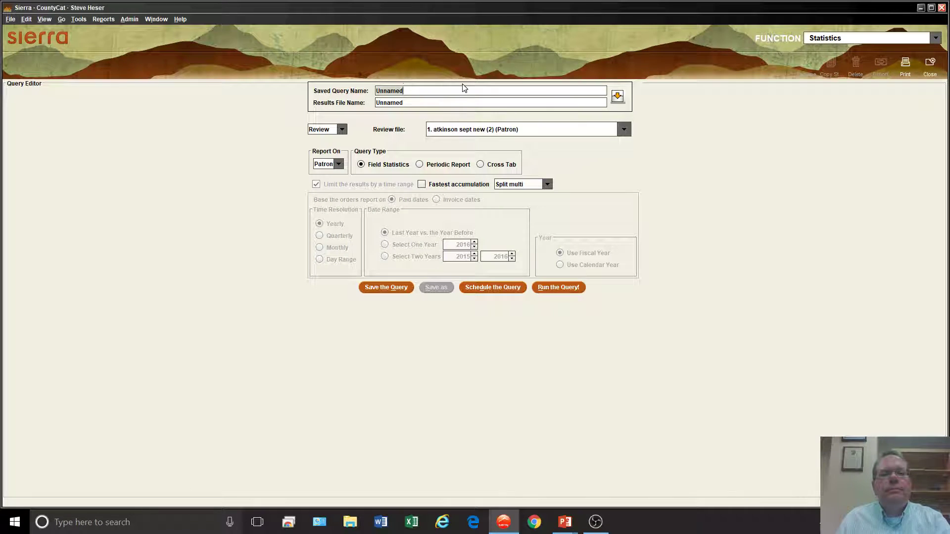
text(Mitchel)
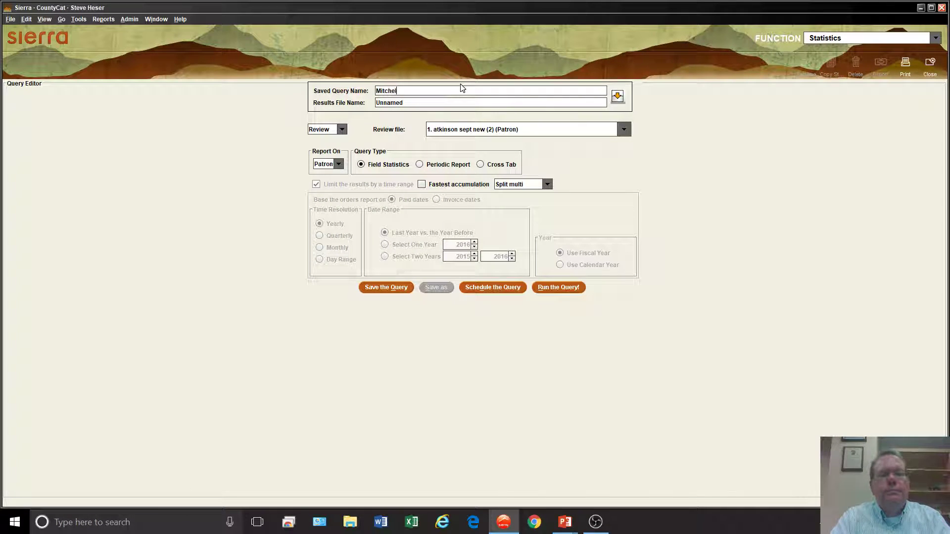
text(l Street Items OCt)
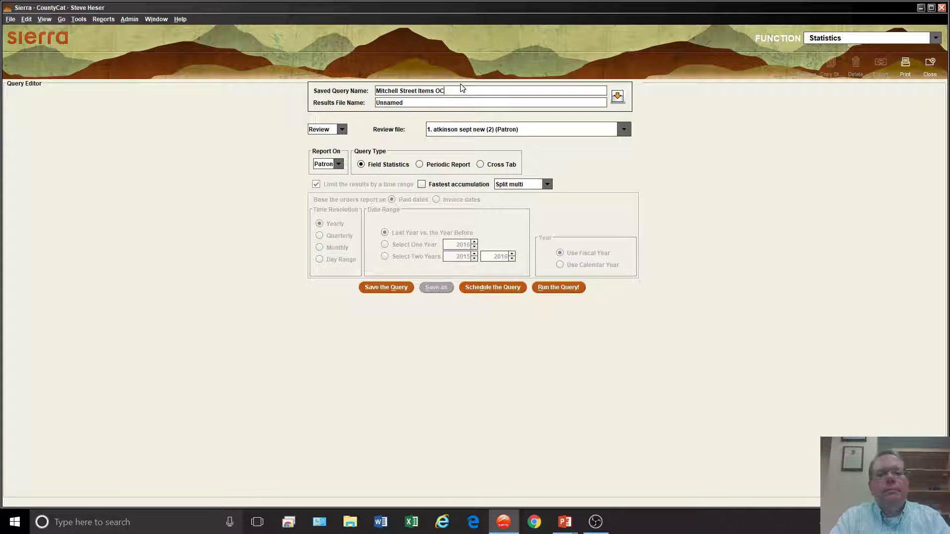
key(BackSpace)
text(ct 2017)
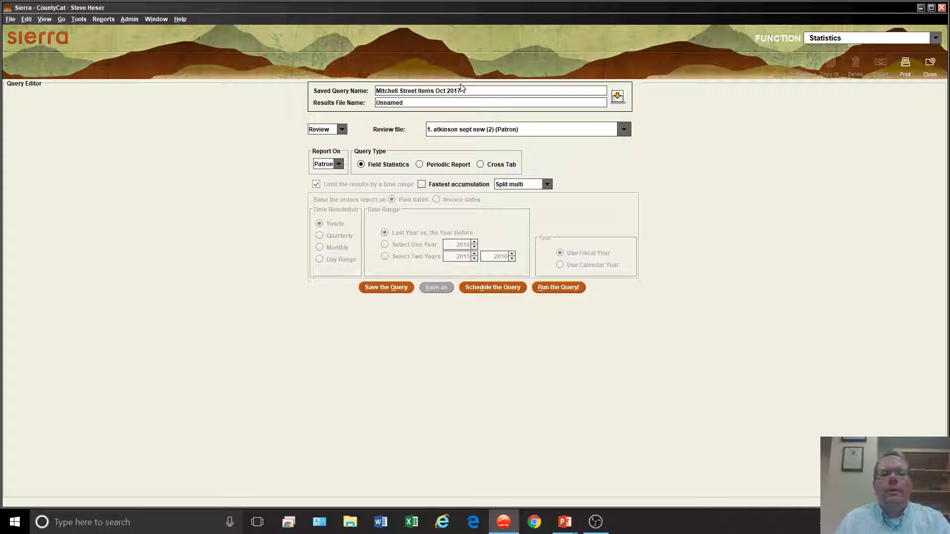
click(617, 97)
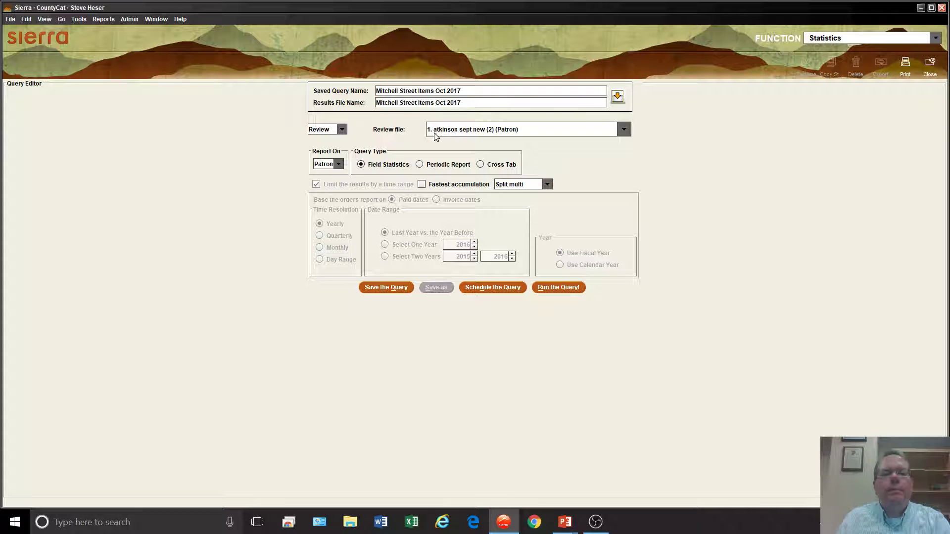
- Keep Review as the query's source and choose review file 128, "Mitchell Street Items Added 10/17"
click(334, 129)
click(474, 129)
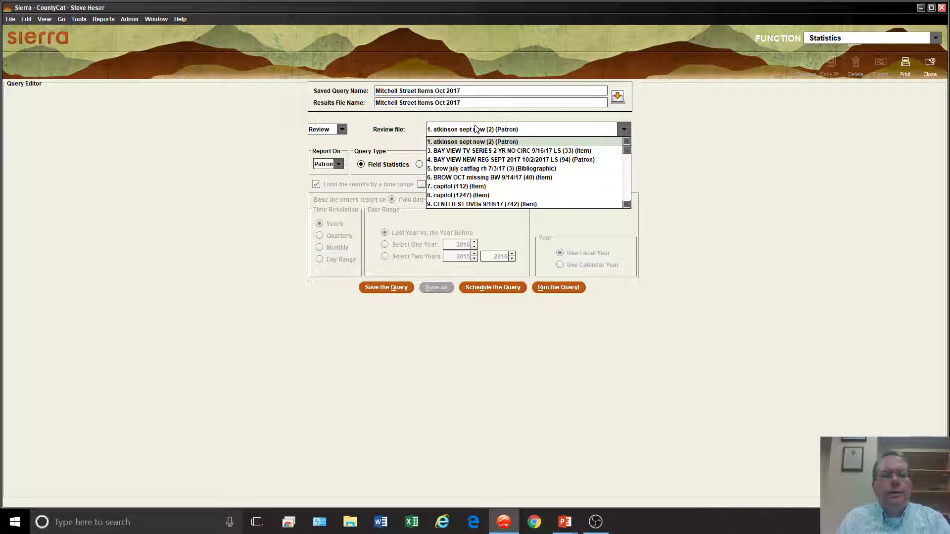
text(128)
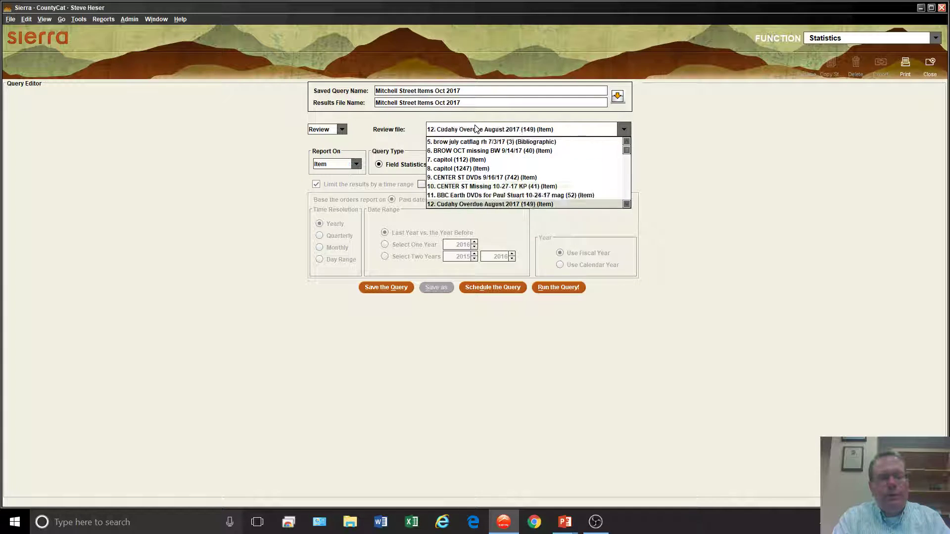
key(Tab)
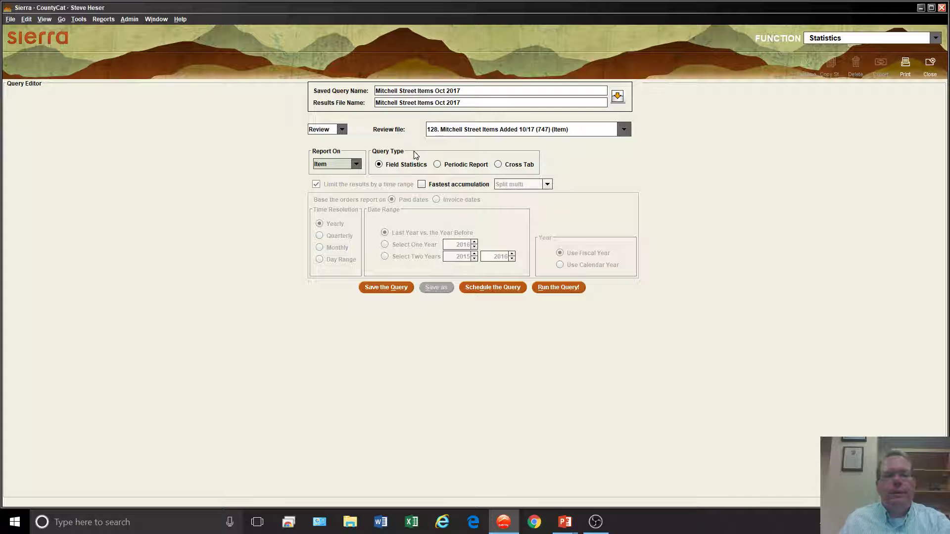
- Examine the record types the query can report on and bring up the "Appendix A: The Law of One Hop" slide
click(356, 163)
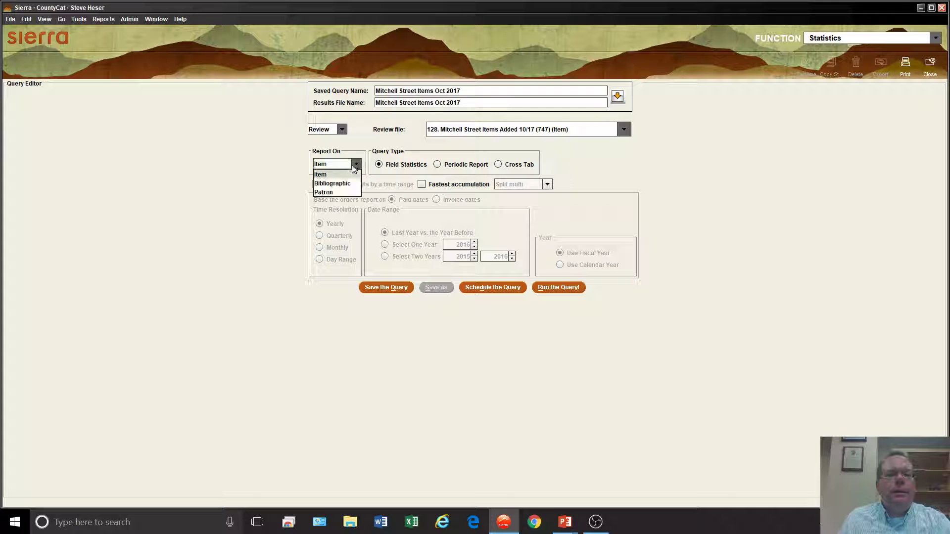
click(355, 149)
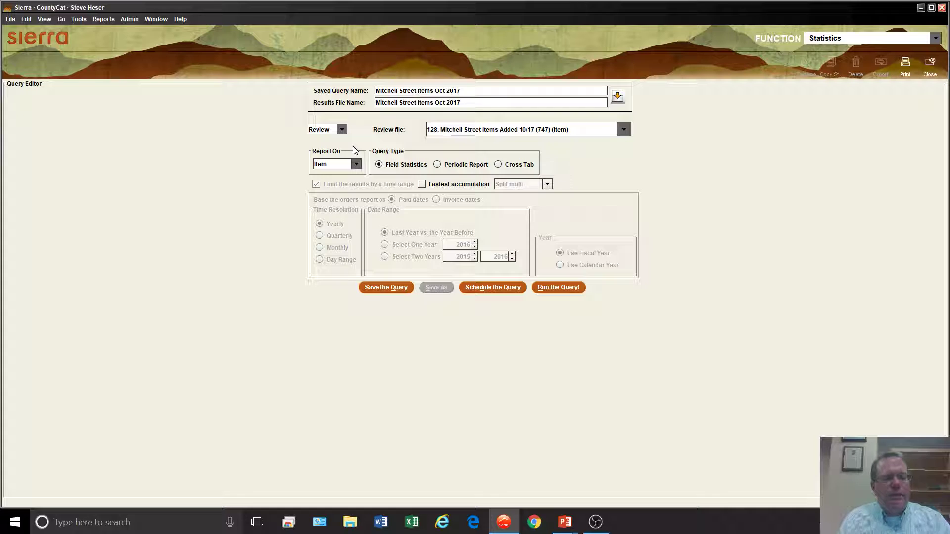
key(alt+Tab)
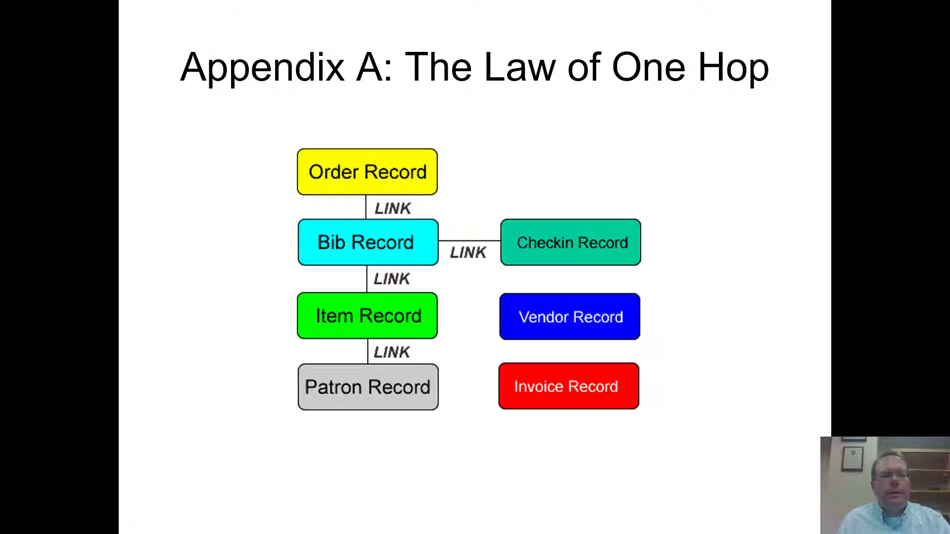
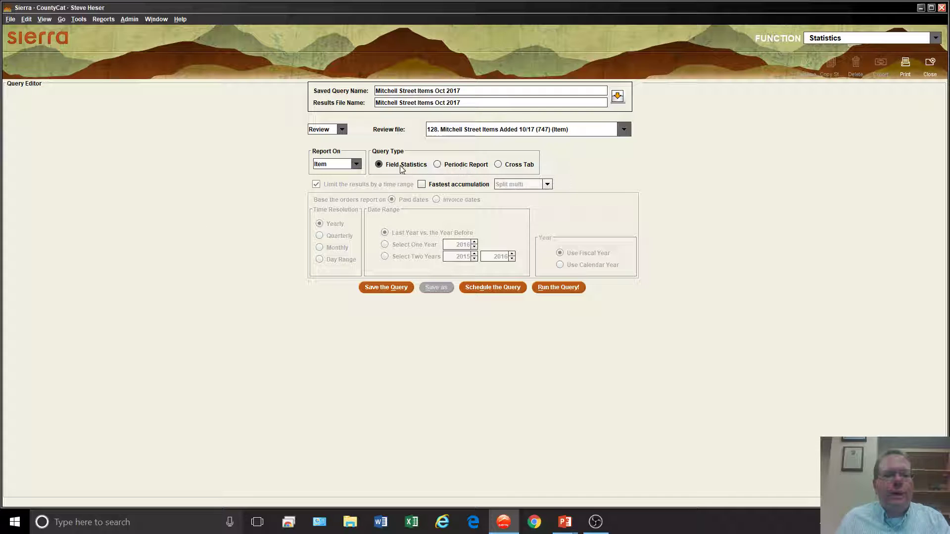
- Make the query a Cross Tab with I LEVEL as the vertical field and check the choices for the horizontal field
click(515, 168)
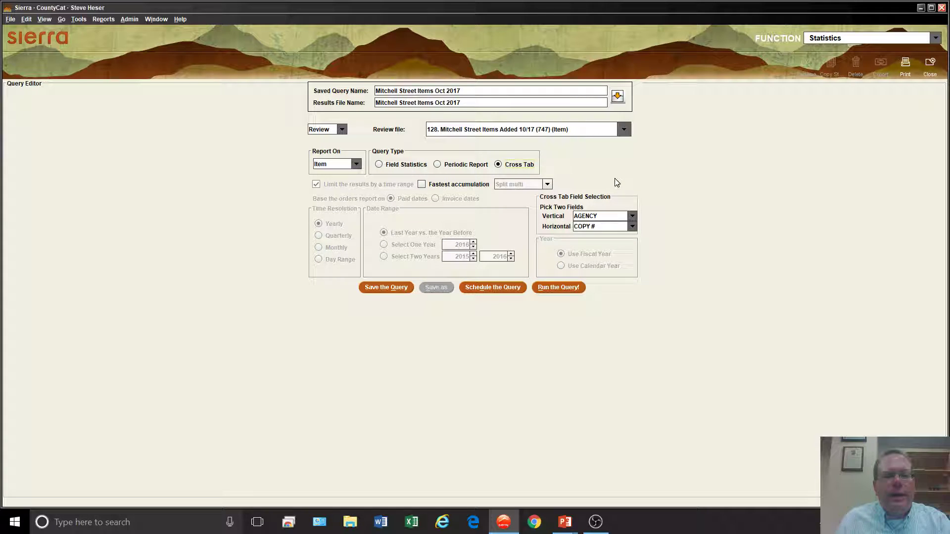
click(602, 218)
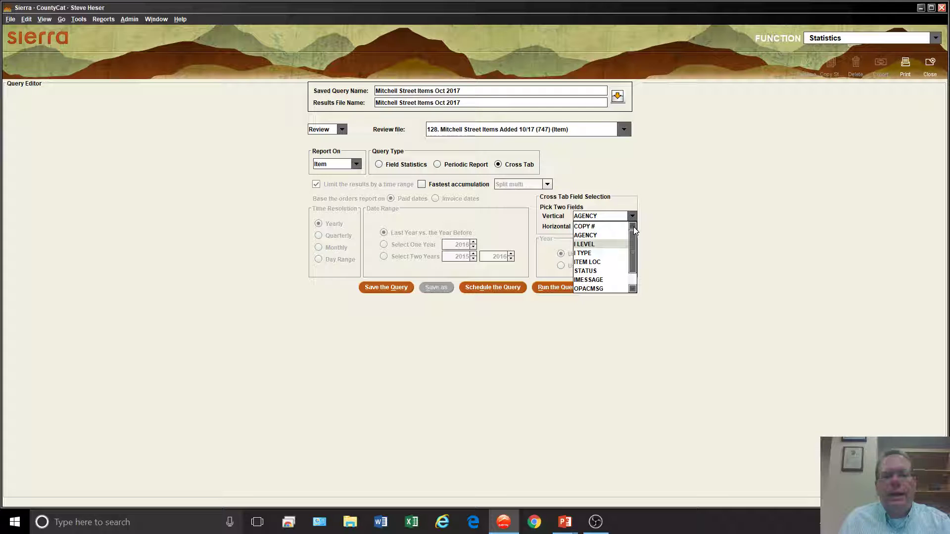
drag(634, 230, 637, 275)
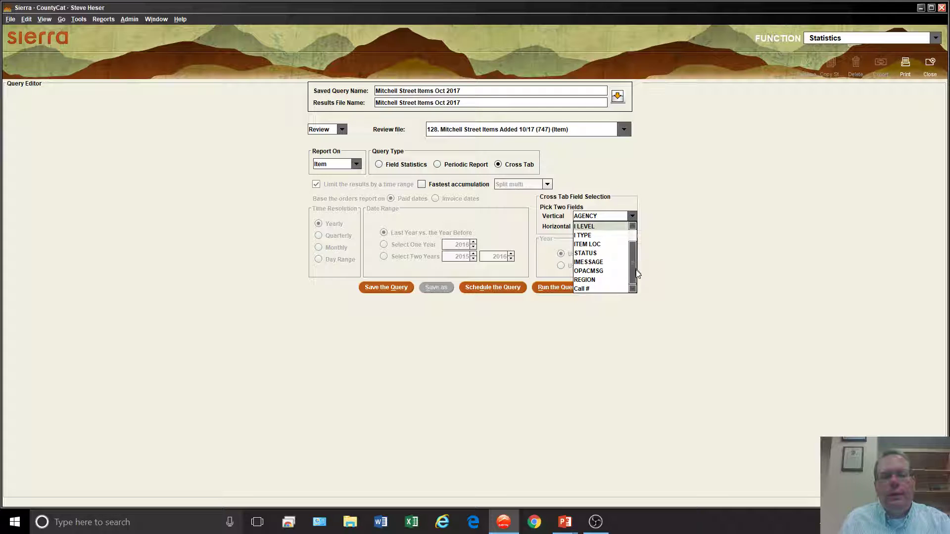
click(608, 227)
click(612, 227)
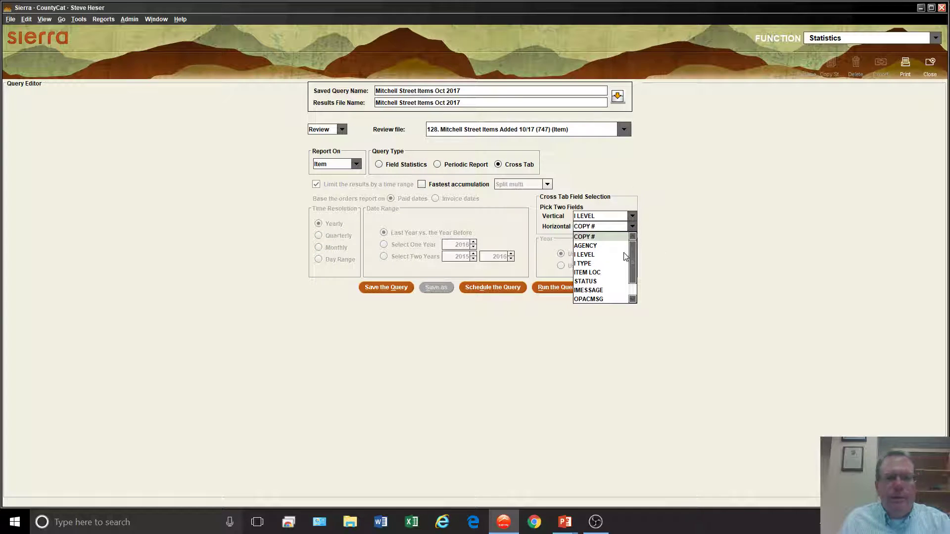
click(630, 165)
- Report on Patron records and cross-tabulate P TYPE as the vertical field against REGION as the horizontal field
click(334, 164)
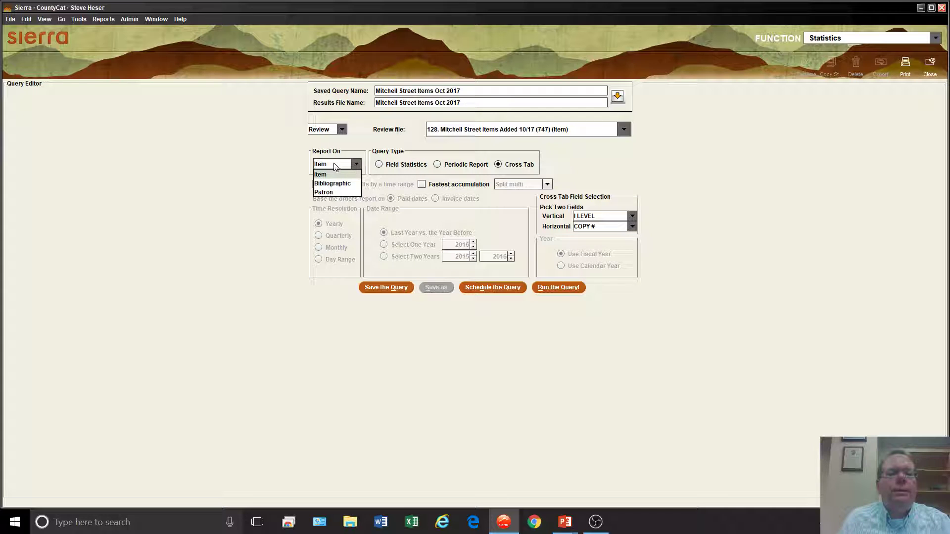
click(343, 192)
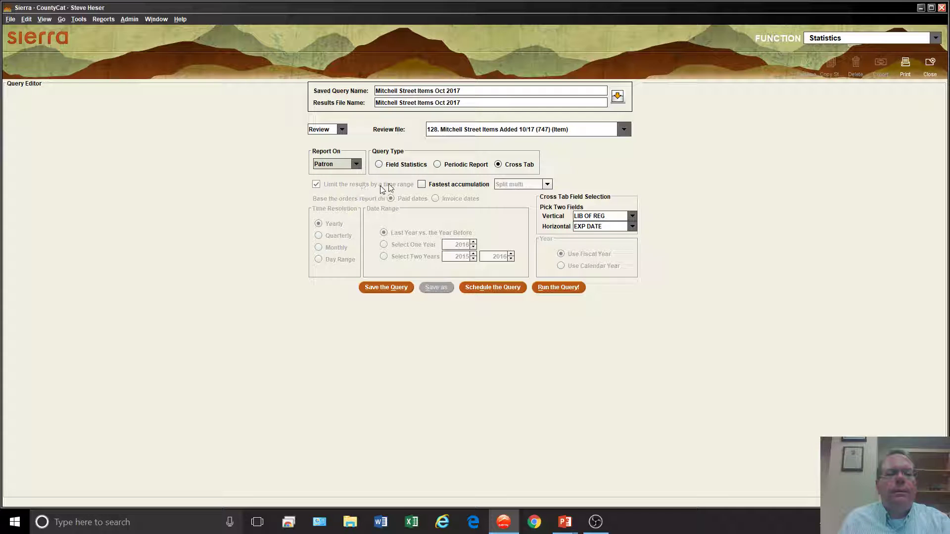
click(624, 220)
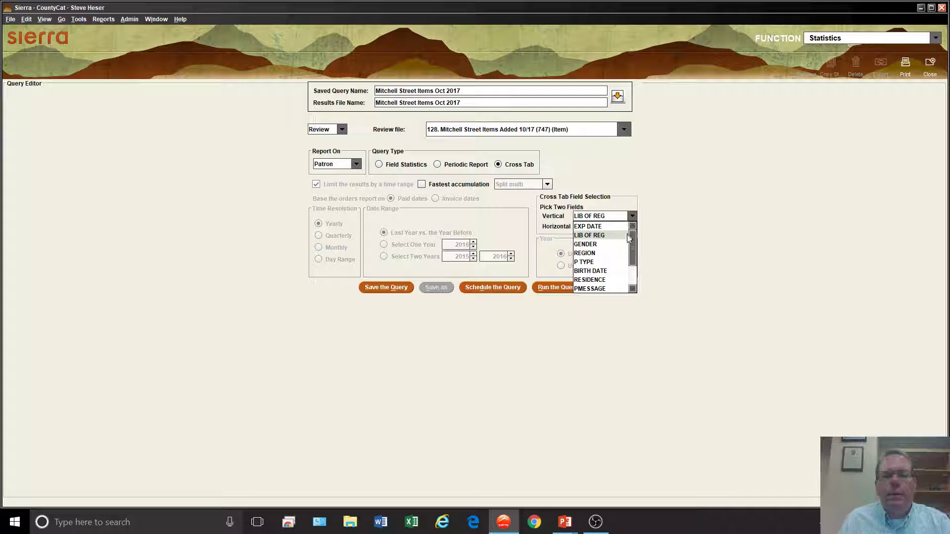
mouse_move(633, 242)
mouse_down()
mouse_move(638, 277)
mouse_move(637, 229)
mouse_up()
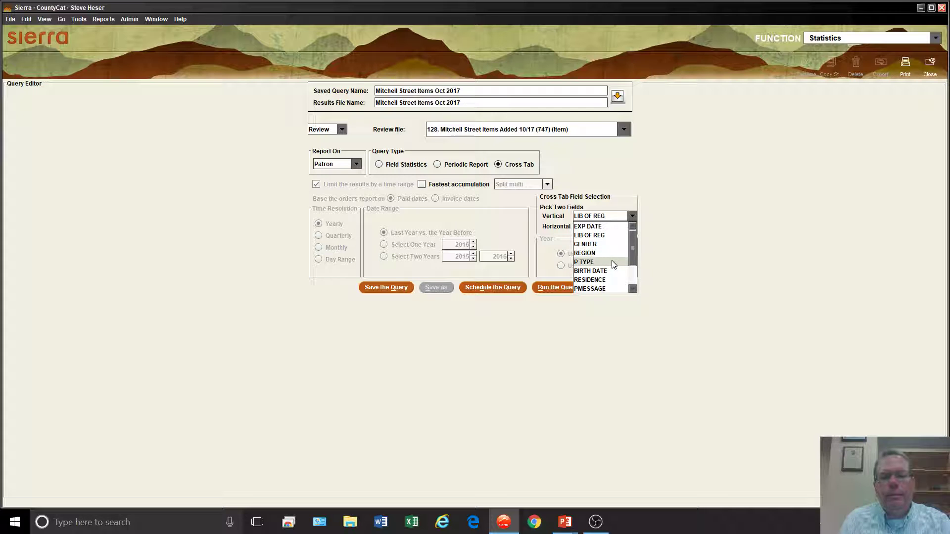
click(612, 261)
click(631, 226)
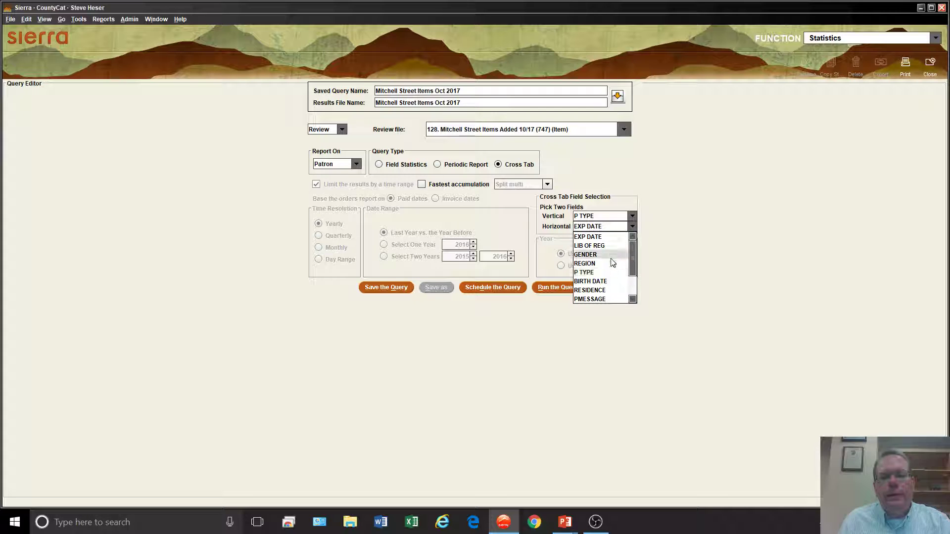
click(611, 255)
click(624, 227)
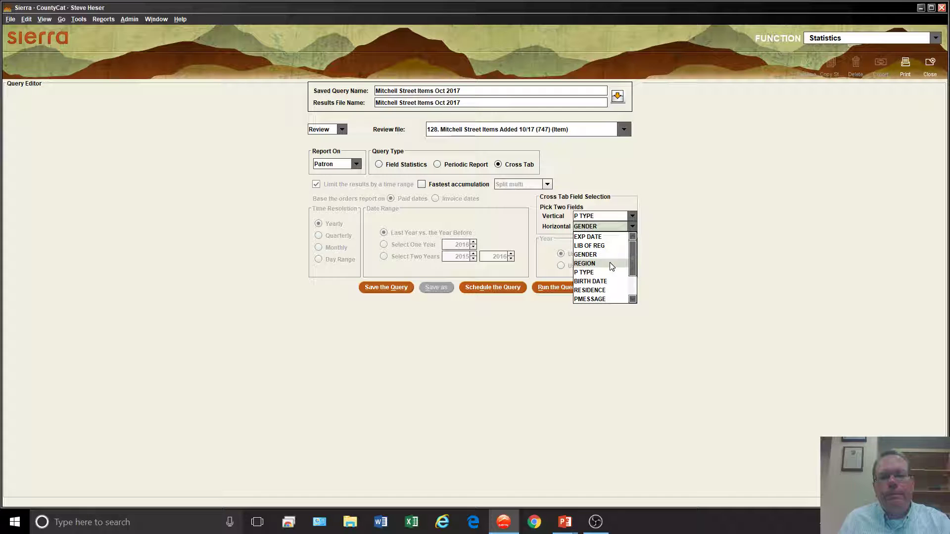
click(612, 264)
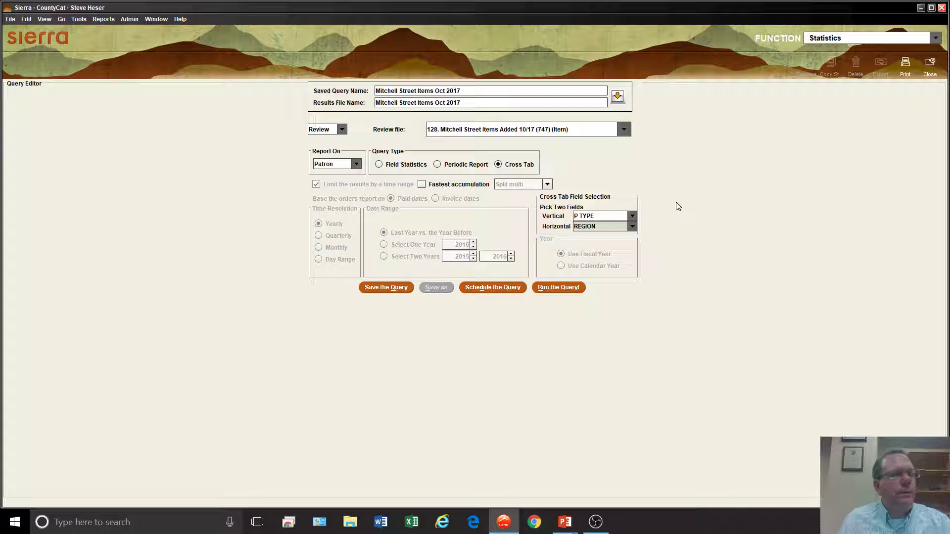
- Report on Item records again and change the query to a Periodic Report based on the DUE DATE field
click(340, 165)
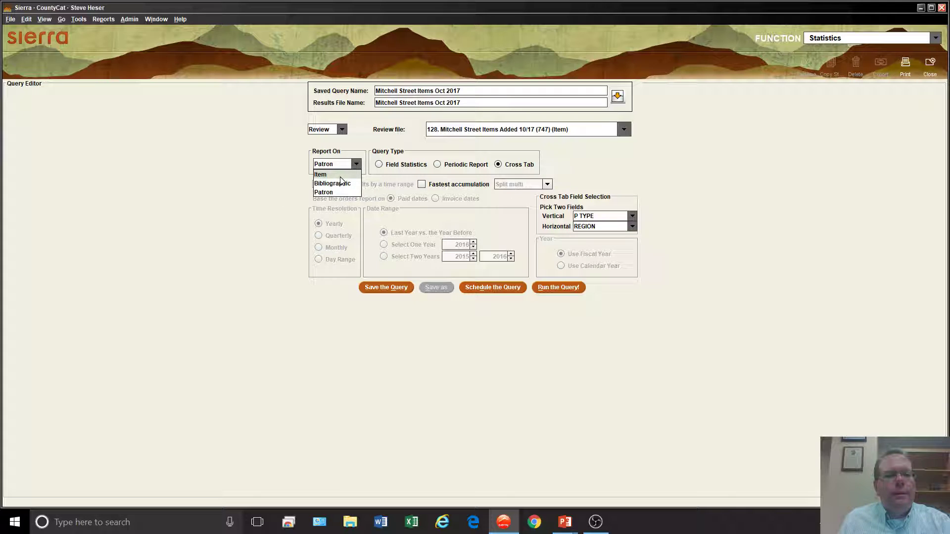
click(339, 175)
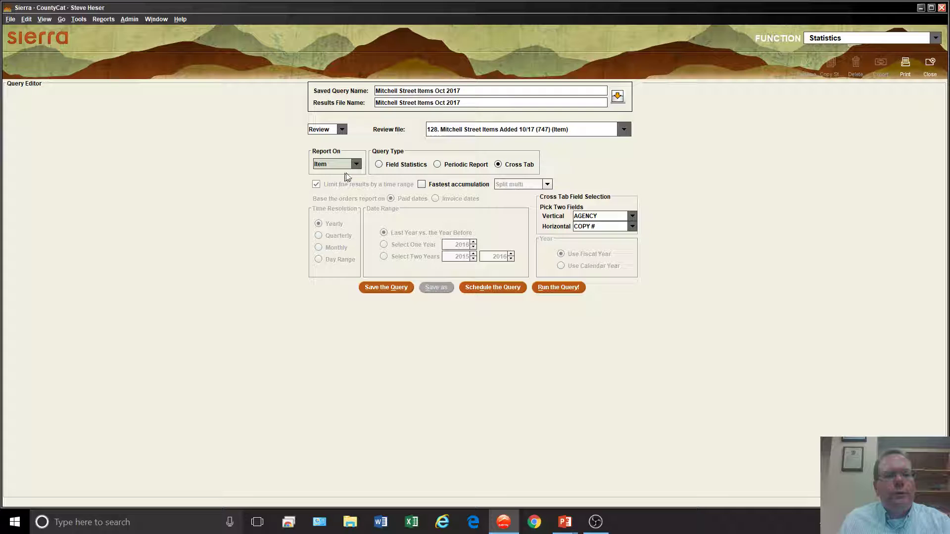
click(482, 166)
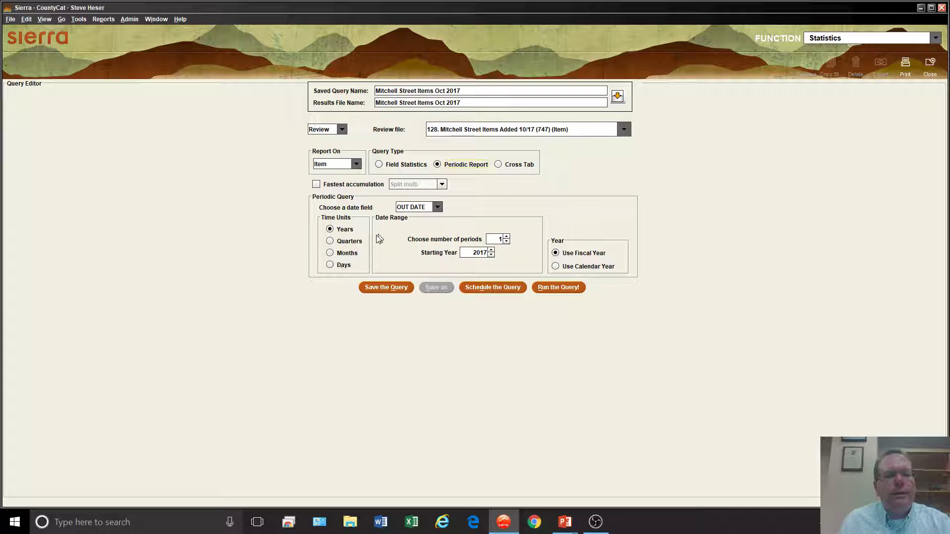
click(422, 208)
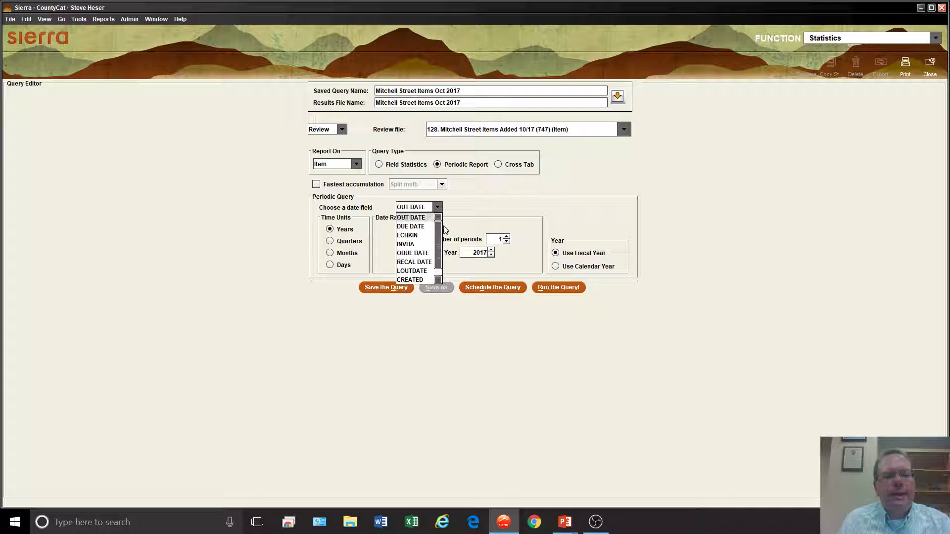
scroll(445, 230, down, 1)
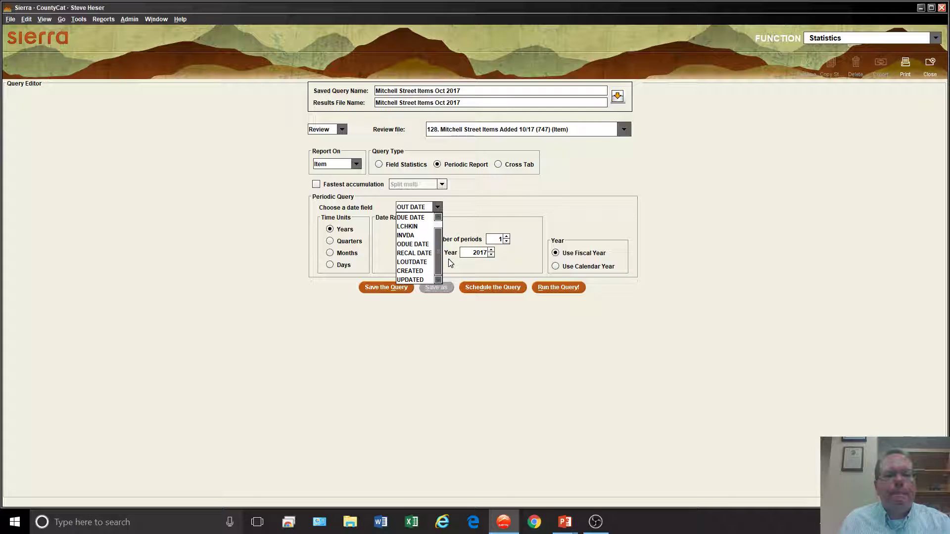
click(438, 218)
click(428, 227)
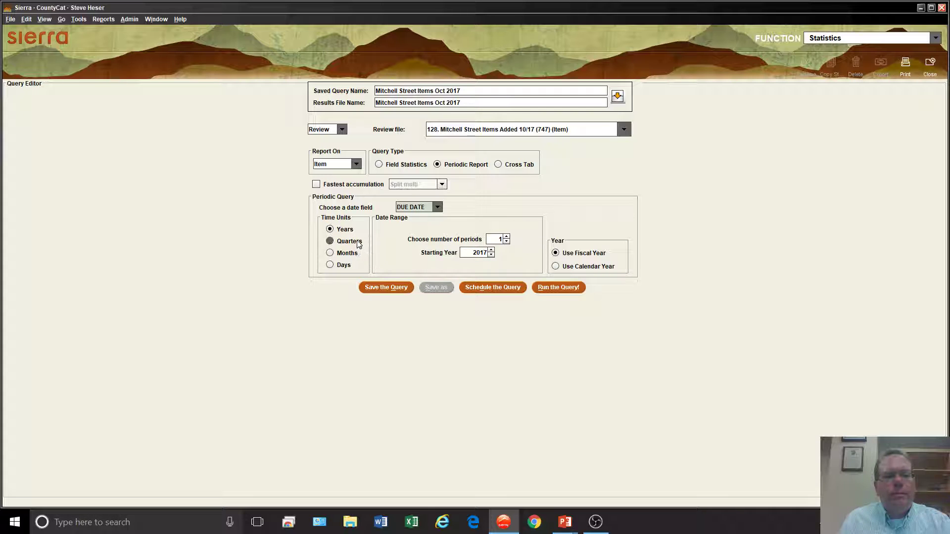
- Set the periodic query's starting year to 2015 and its number of periods to 2
click(491, 256)
click(490, 255)
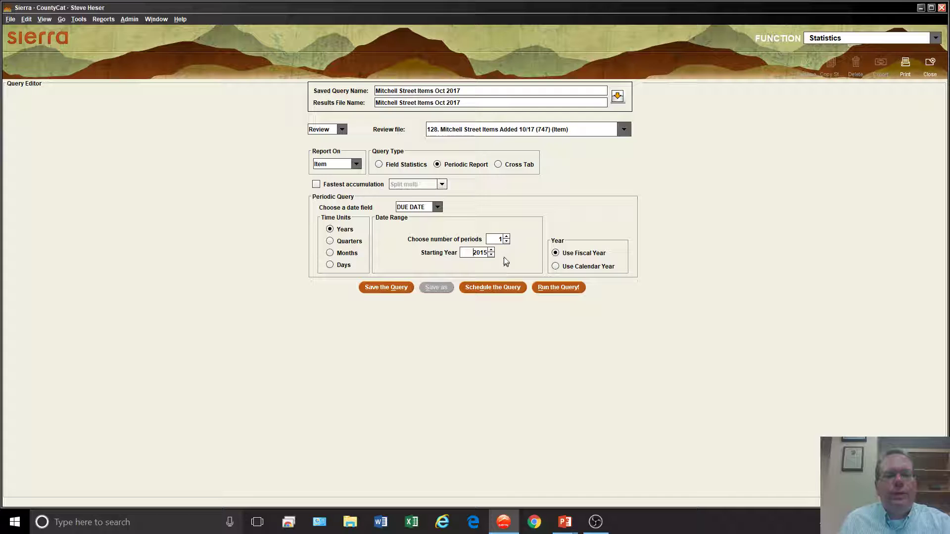
click(506, 238)
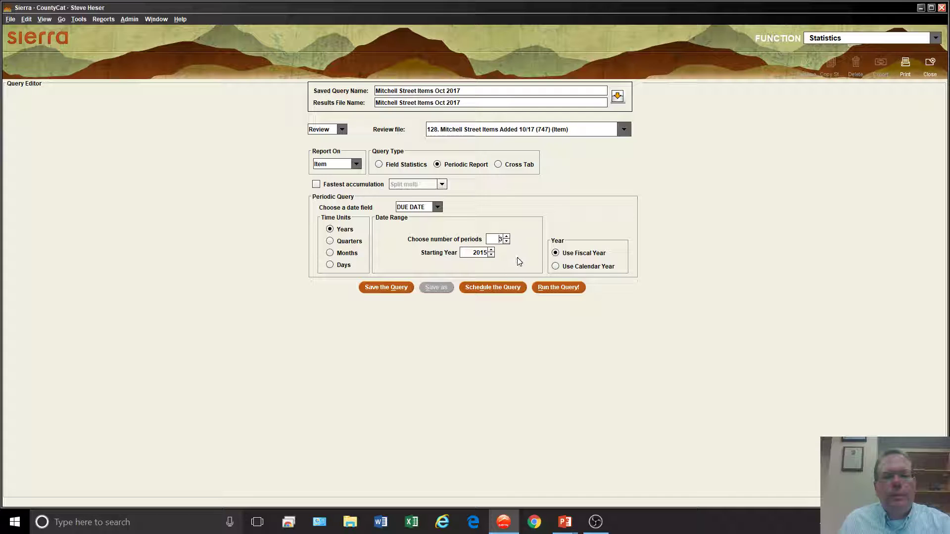
click(507, 242)
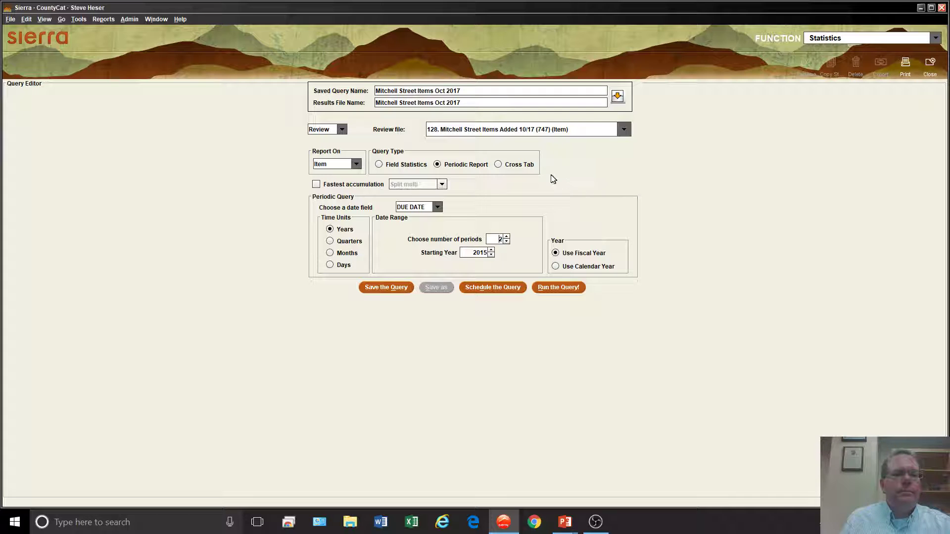
- Change the query type to Field Statistics and have it report on Bibliographic records
click(385, 164)
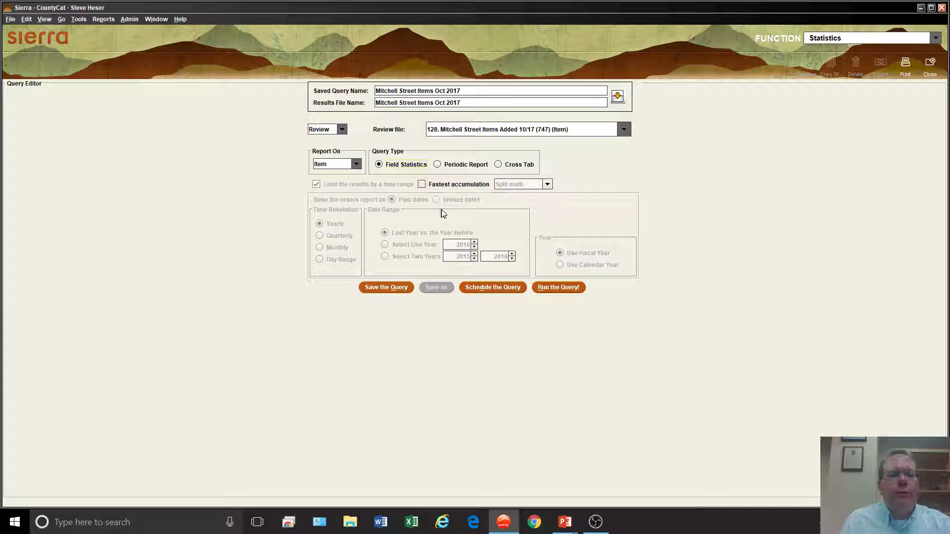
click(420, 184)
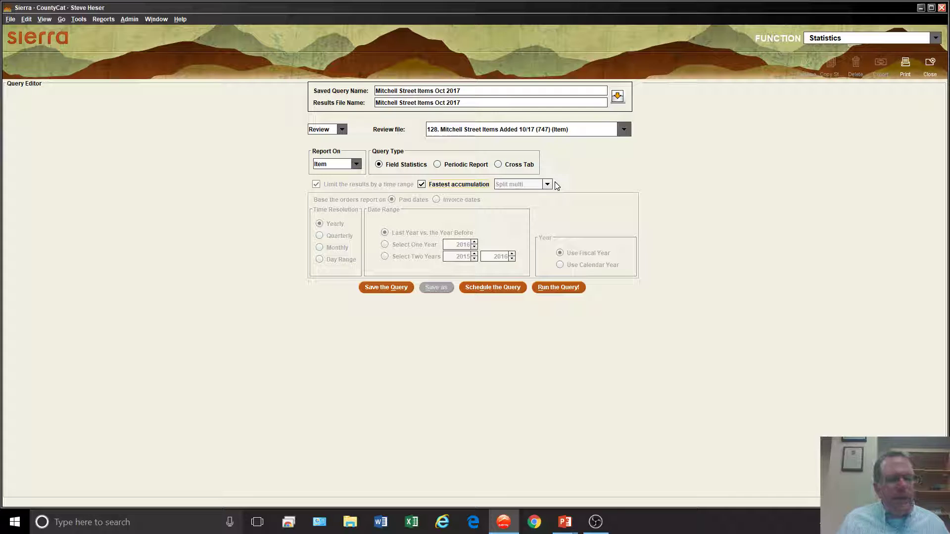
click(437, 191)
click(335, 169)
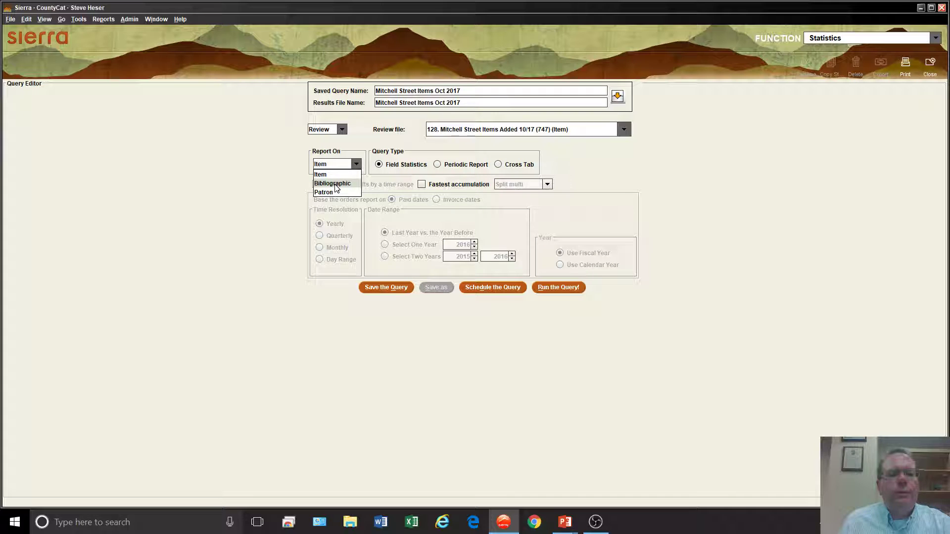
click(335, 184)
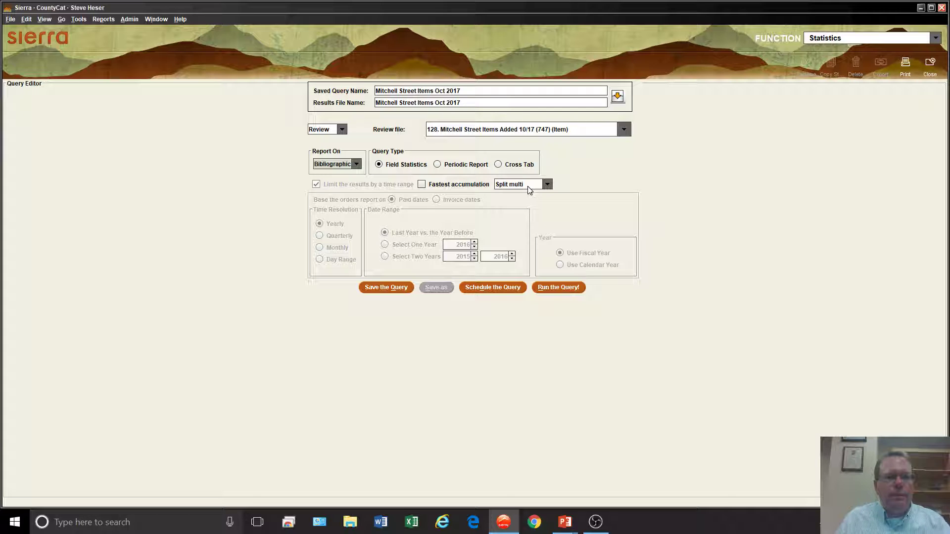
click(348, 165)
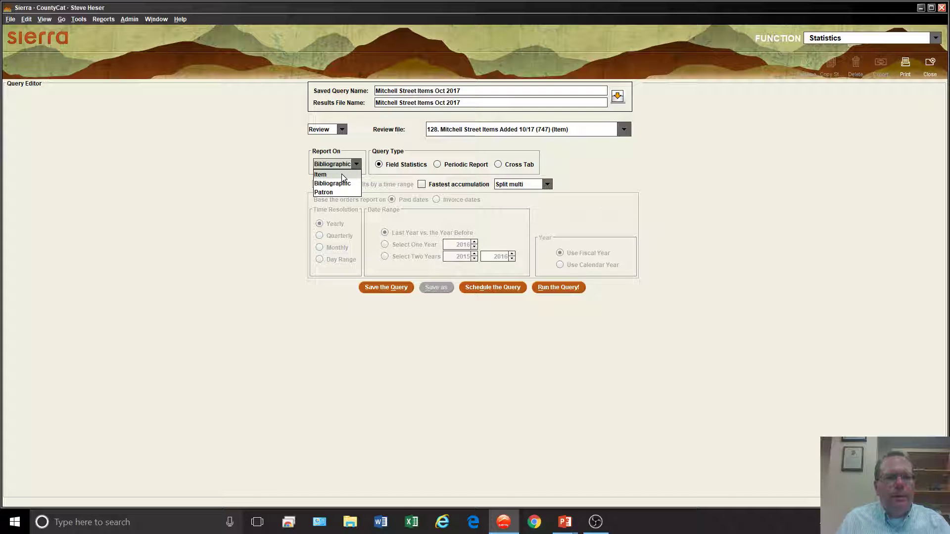
click(342, 174)
click(332, 165)
click(333, 183)
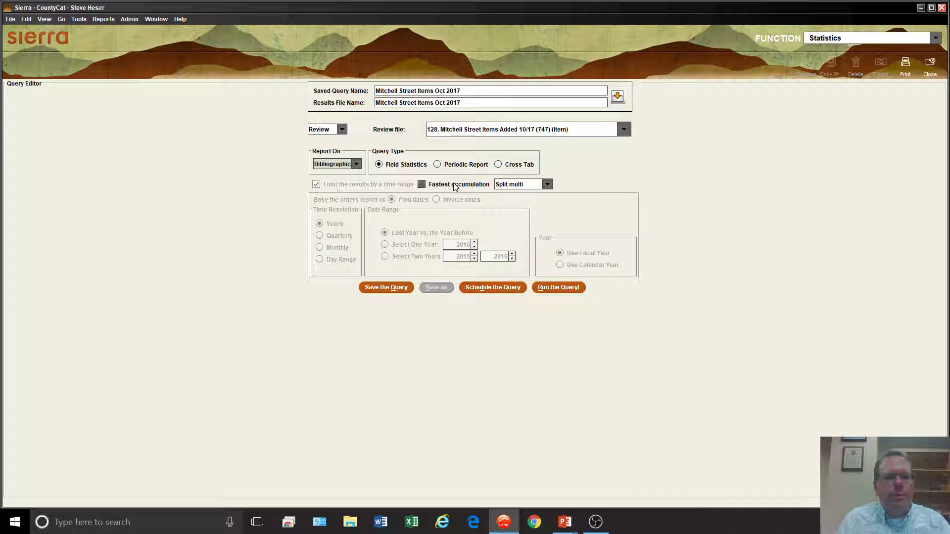
- Turn on Fastest accumulation for the query and choose the "Do not split multi" option
click(441, 185)
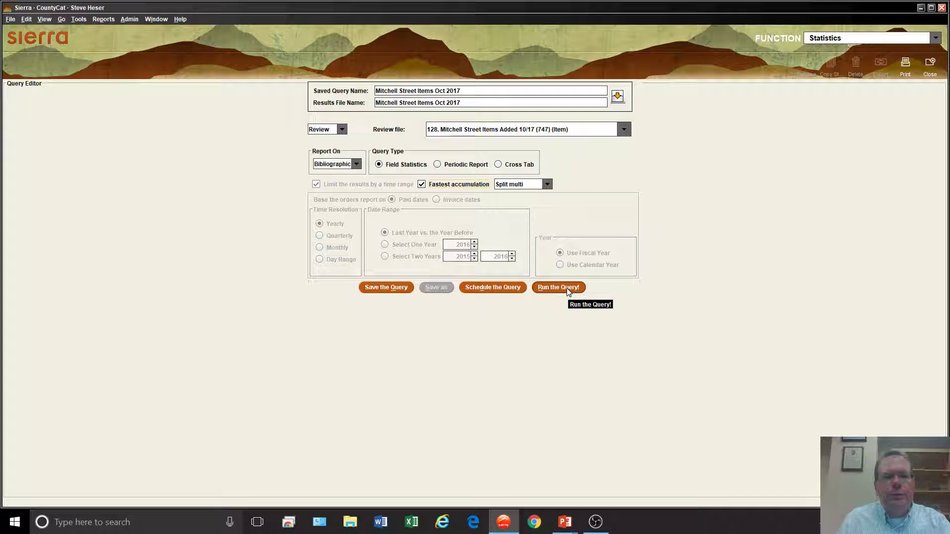
click(532, 186)
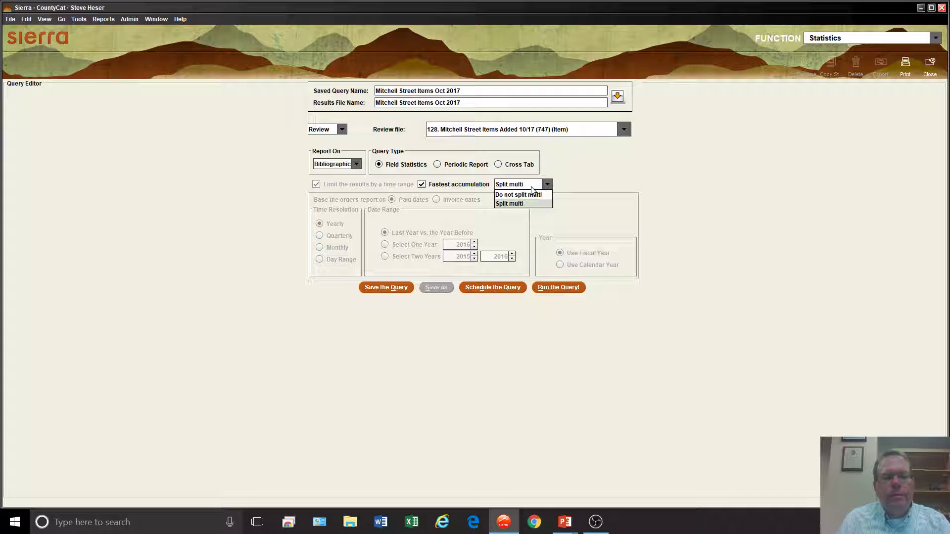
click(520, 194)
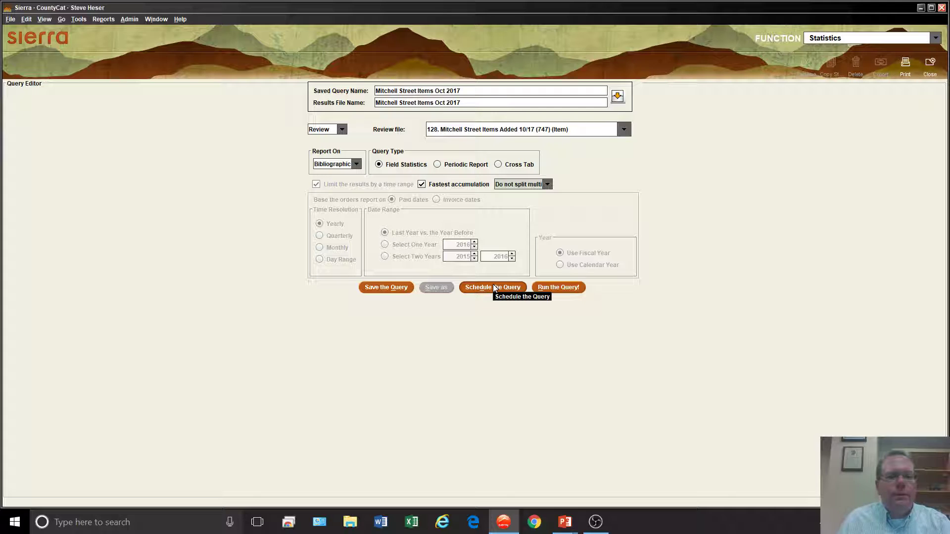
- Run the query without saving it and select "Mitchell Street Items Oct 2017" among the results files
click(565, 288)
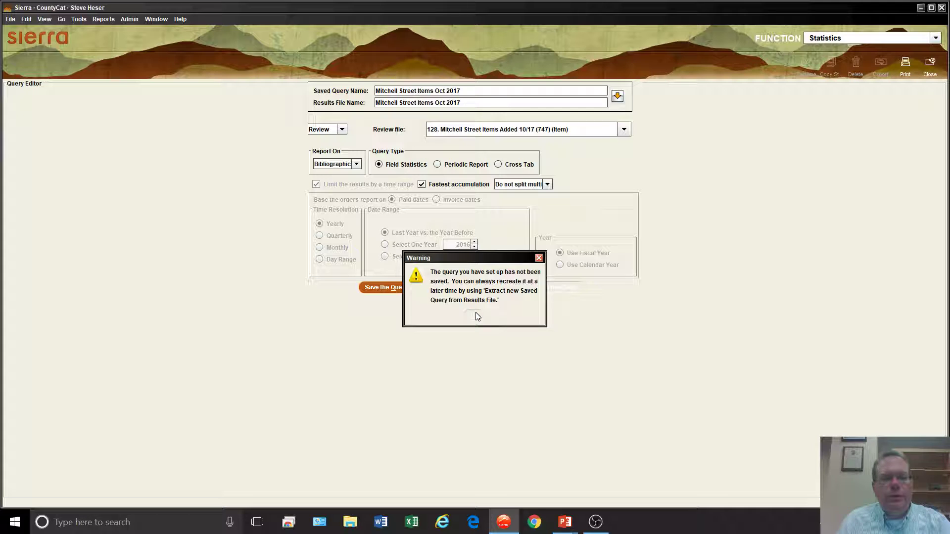
click(477, 316)
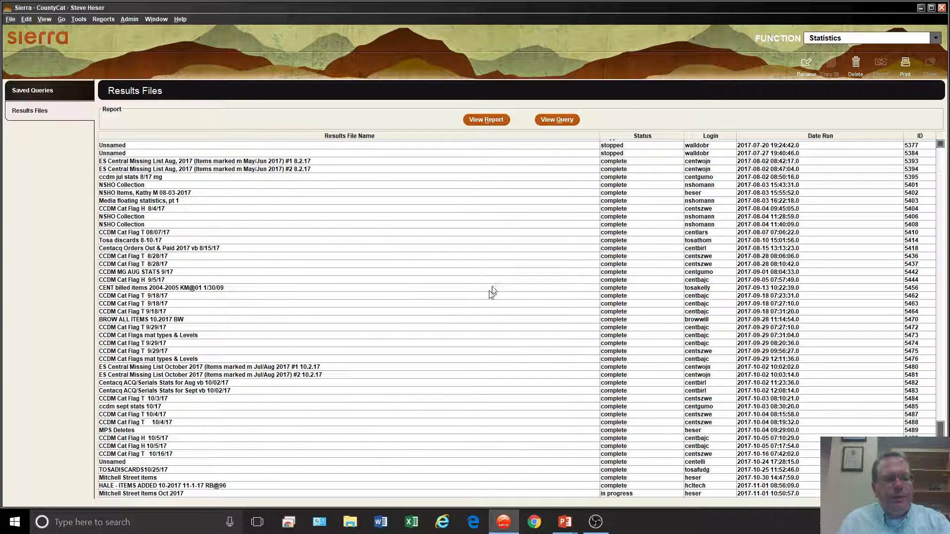
click(231, 493)
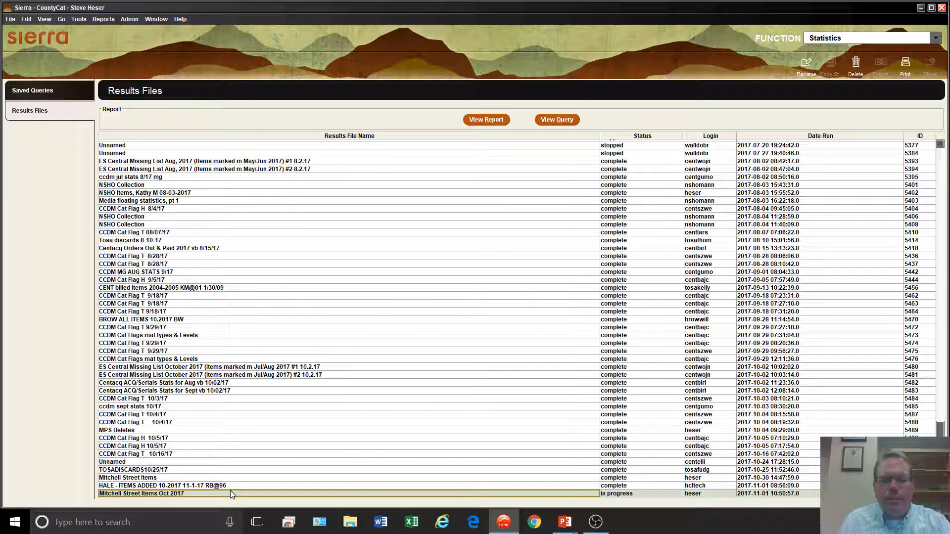
- View the report of the "Mitchell Street items" results file and examine the columns of its COPY # table
click(206, 477)
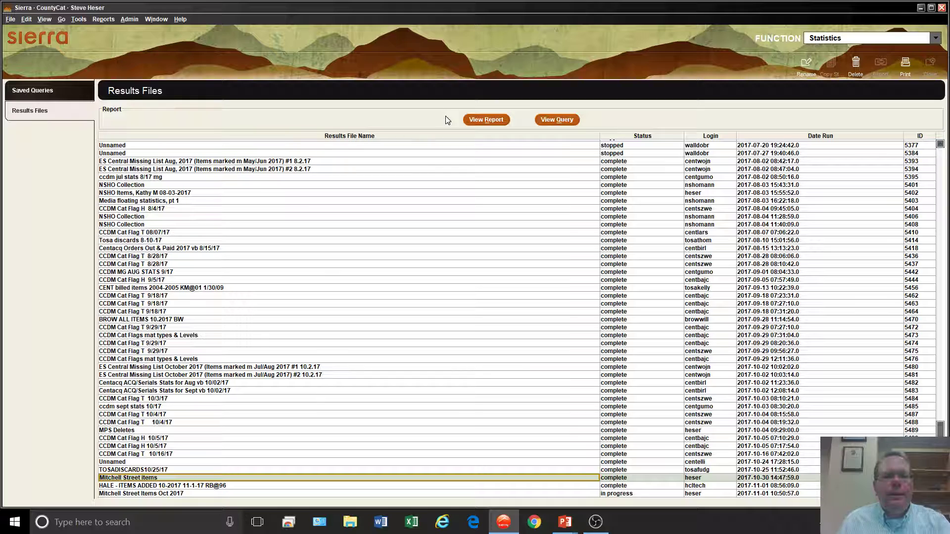
click(477, 119)
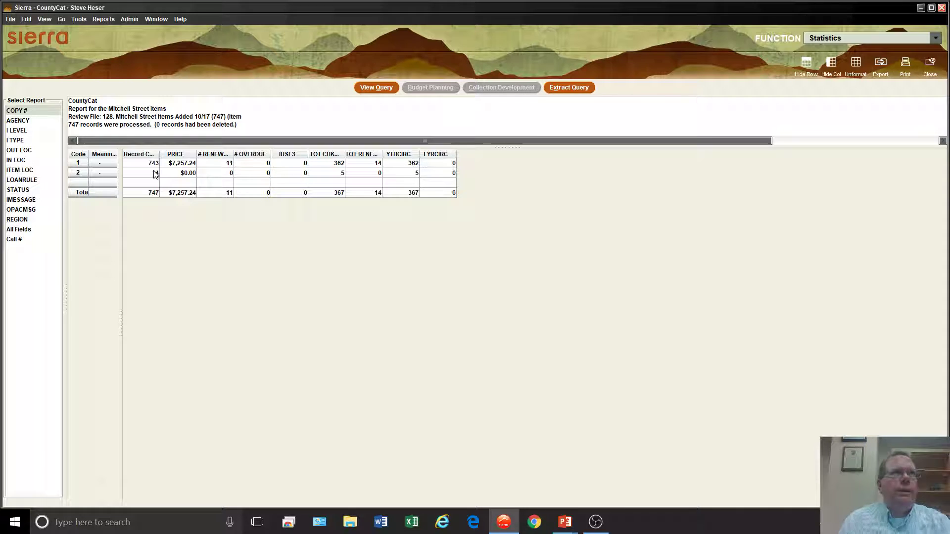
click(178, 154)
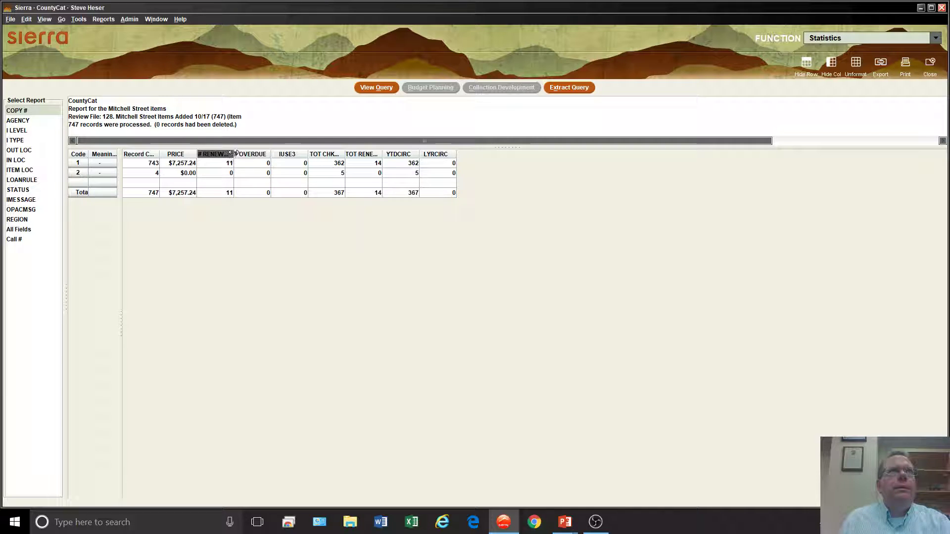
- Widen the # RENEWALS, # OVERDUE, TOT CHKOUT, TOT RENEW and YTDCIRC columns of the COPY # table so their headings are readable
drag(234, 153, 317, 151)
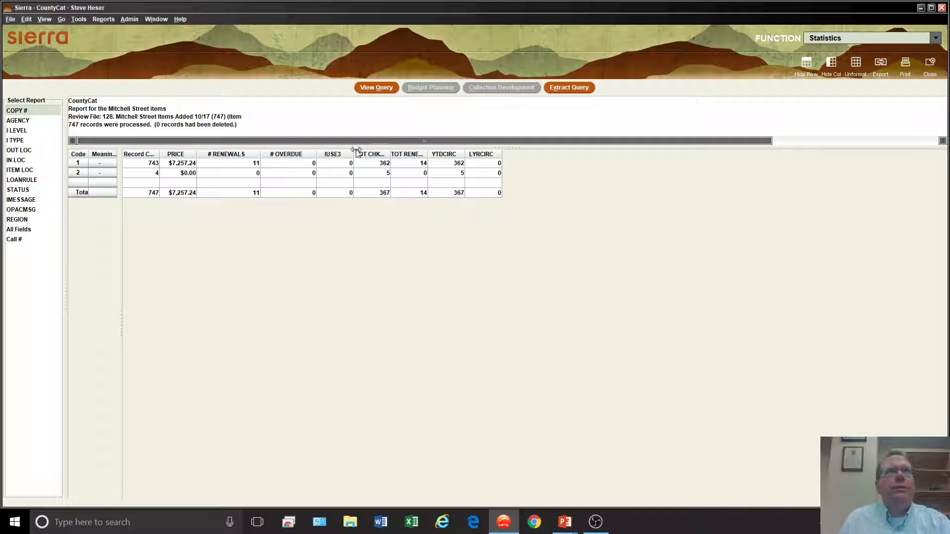
drag(390, 154, 475, 154)
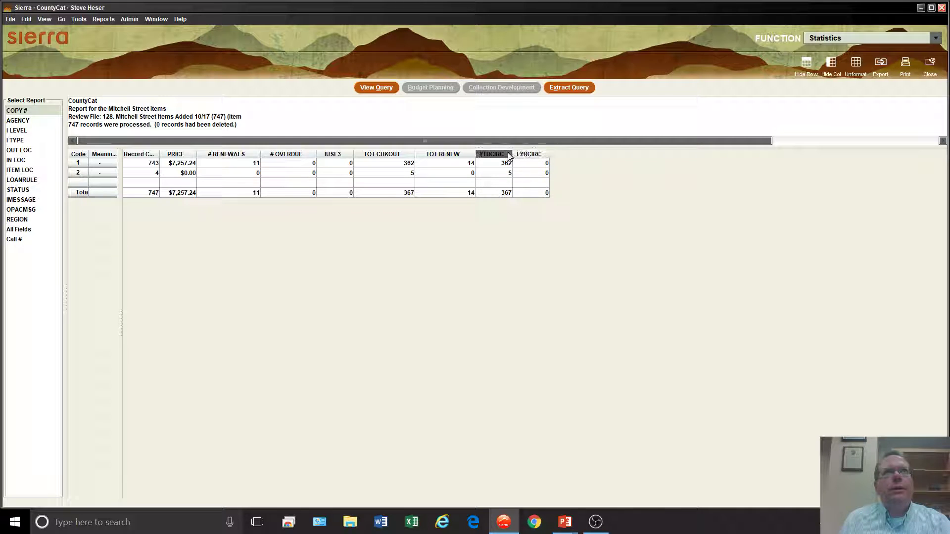
drag(513, 154, 529, 154)
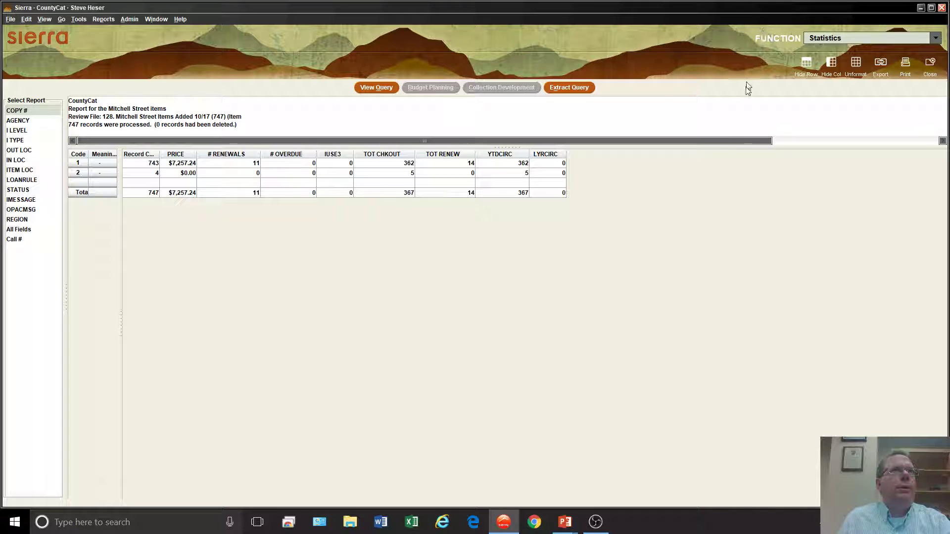
- Show the AGENCY and I LEVEL reports and widen the Code and Meaning area of the I LEVEL table
click(27, 122)
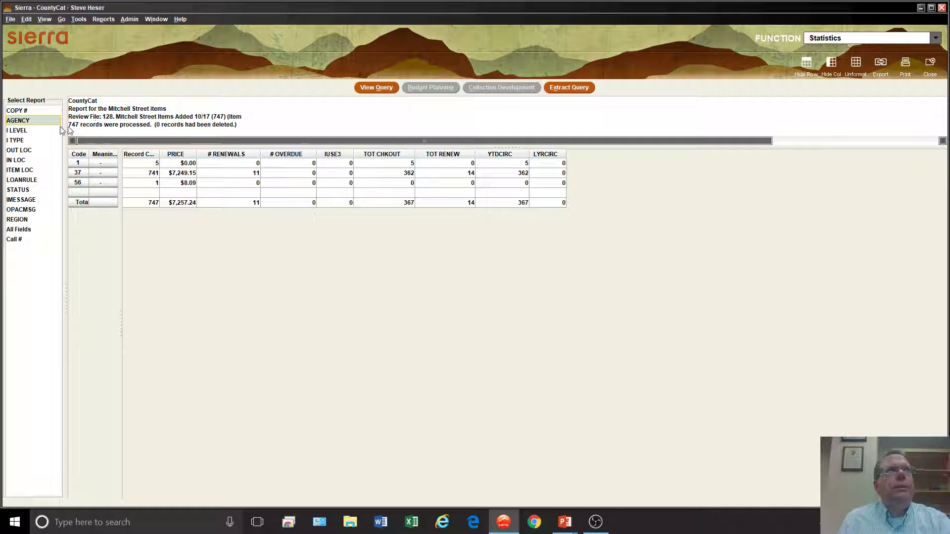
click(20, 131)
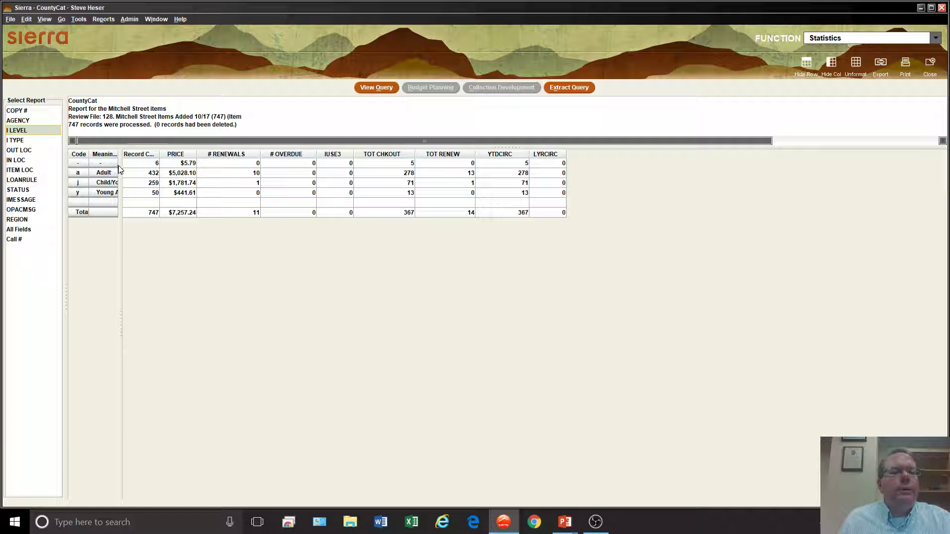
drag(121, 164, 200, 160)
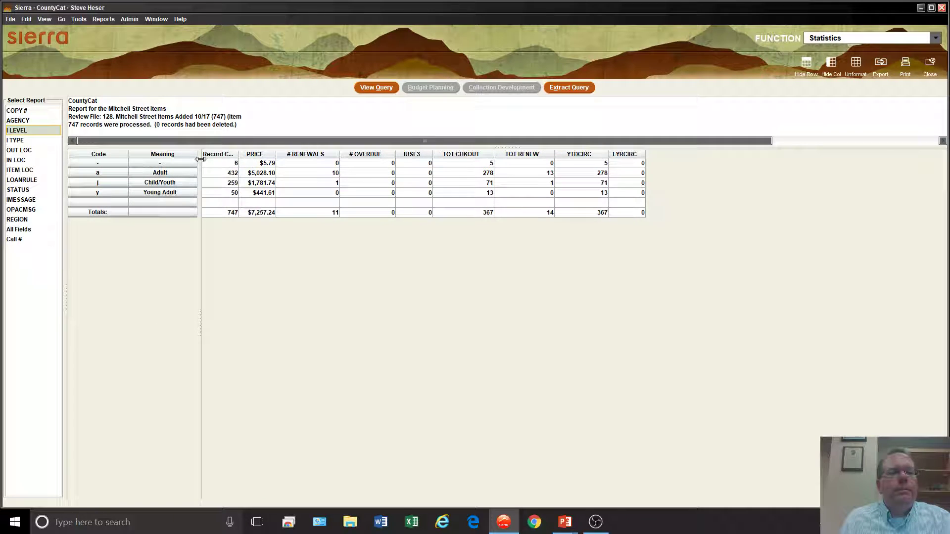
click(232, 192)
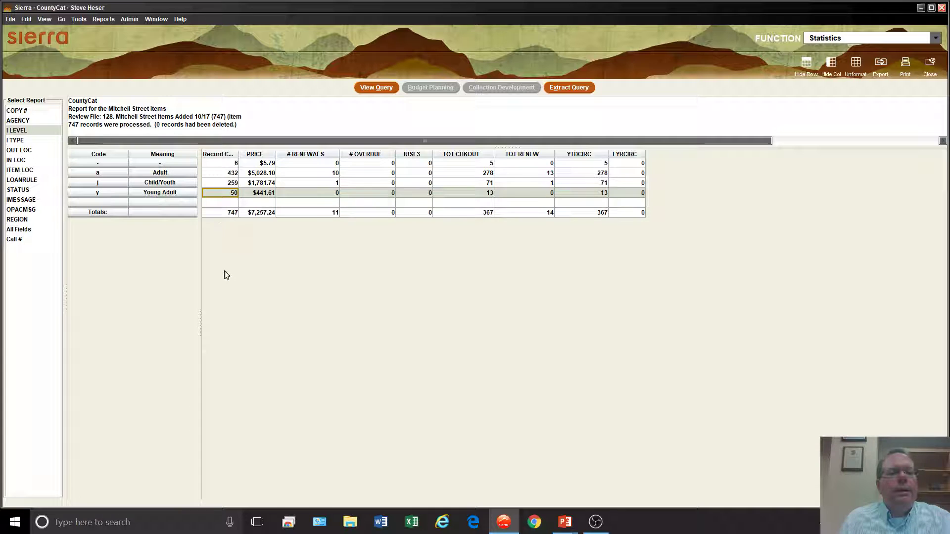
- Review the ITEM LOC, REGION and STATUS breakdowns of the Mitchell Street items report
click(32, 170)
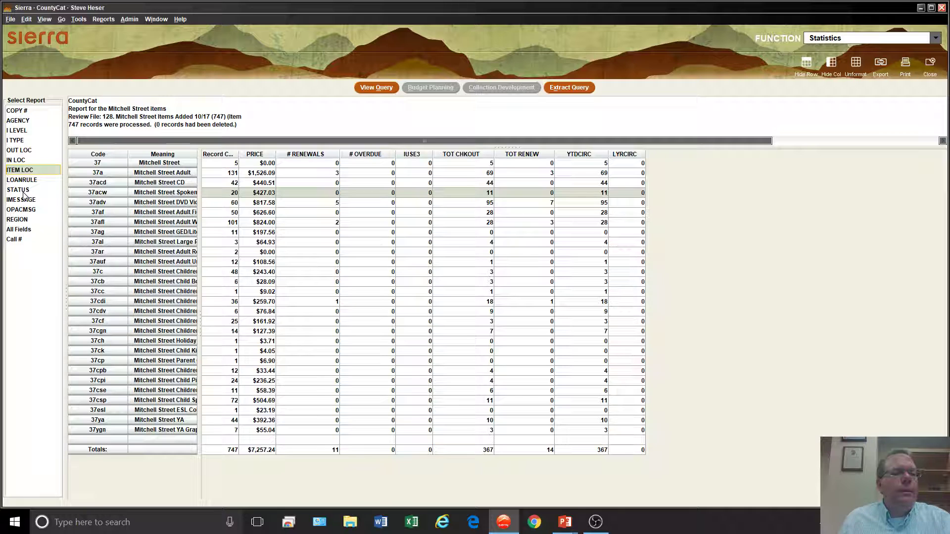
click(26, 219)
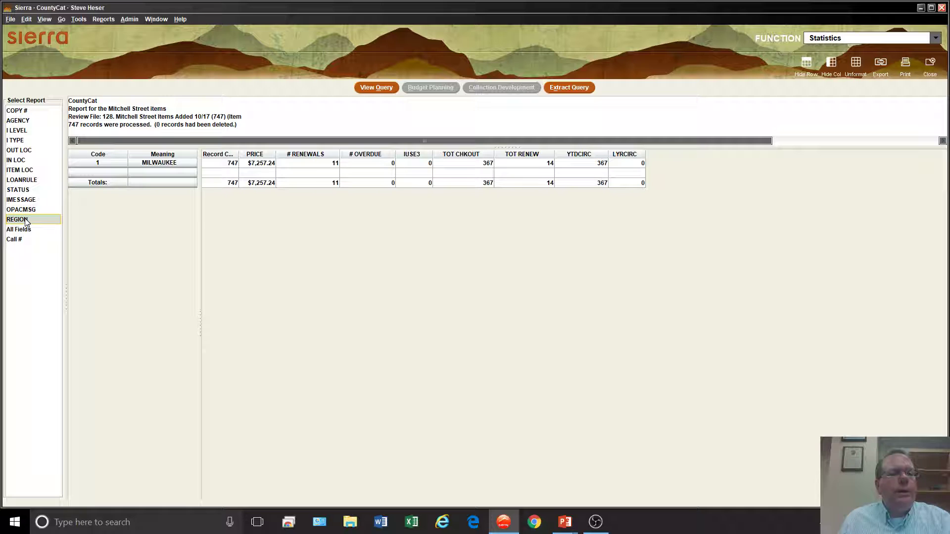
click(21, 193)
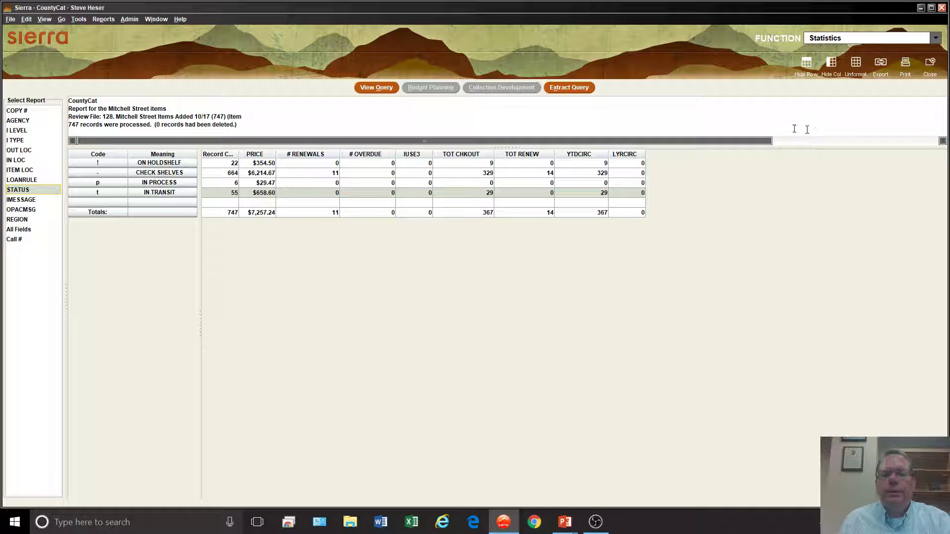
- Close this report and view the report of the "Mitchell Street Items Oct 2017" results file
click(930, 63)
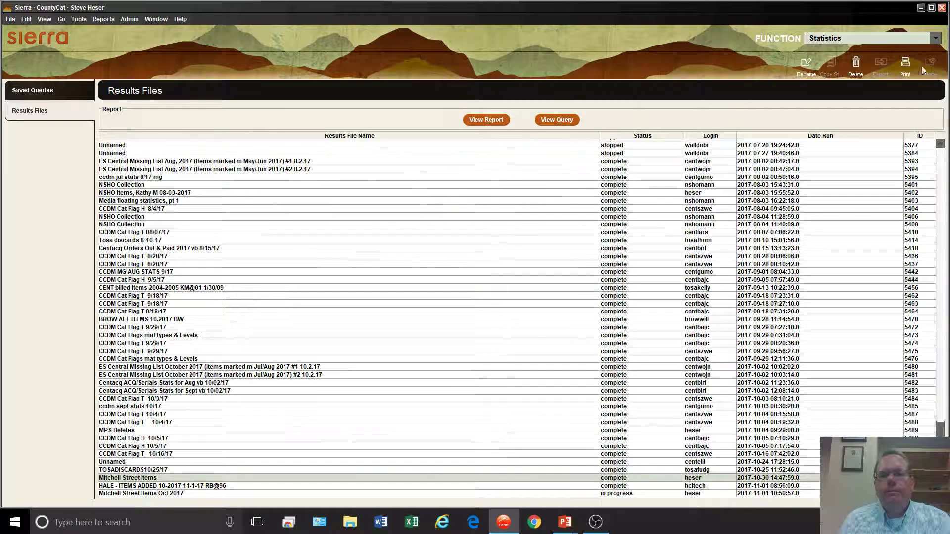
click(157, 494)
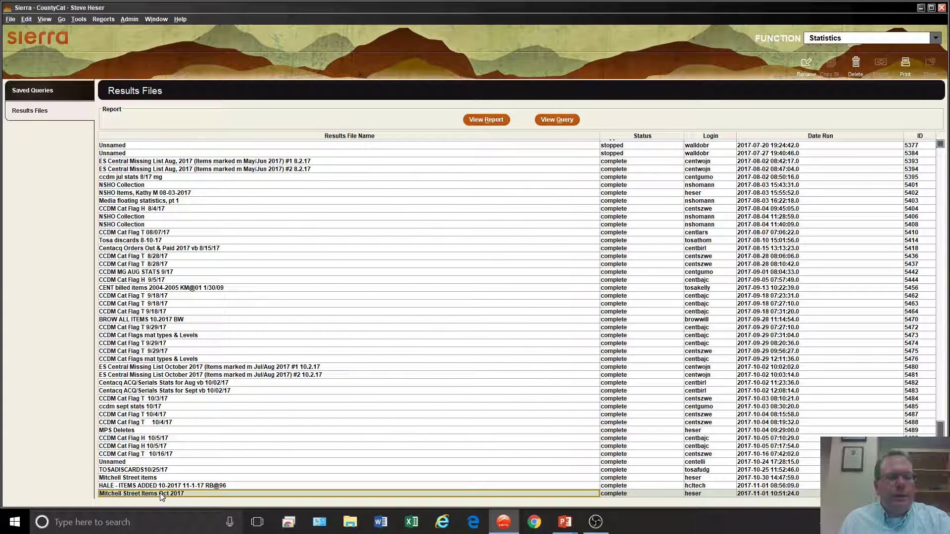
click(497, 120)
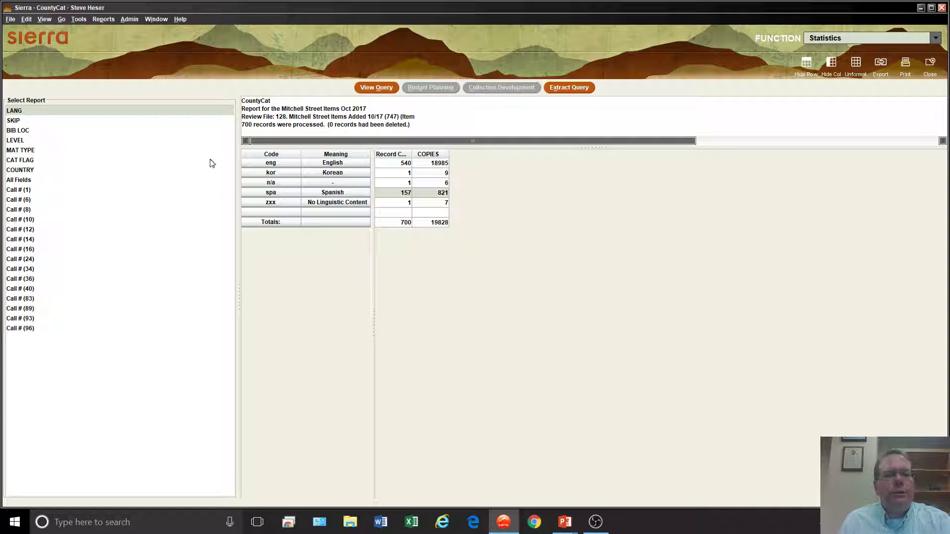
- Examine the bibliographic breakdowns by BIB LOC, LEVEL and MAT TYPE, and return to the LANG table
click(34, 120)
click(38, 127)
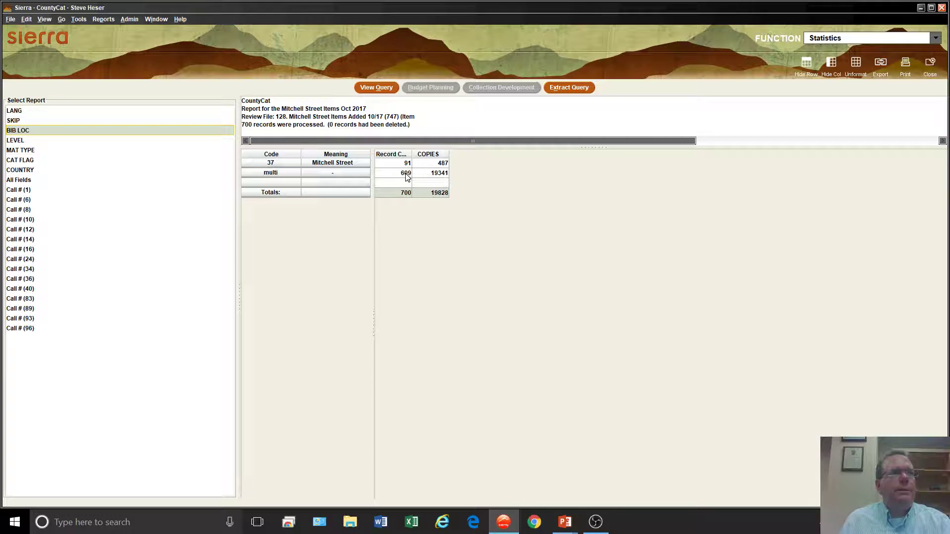
click(22, 141)
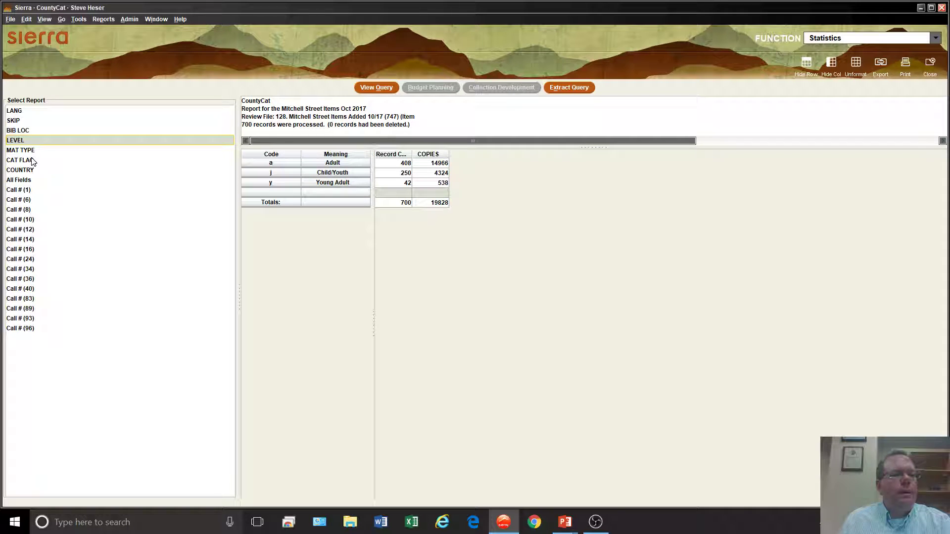
click(31, 161)
click(31, 150)
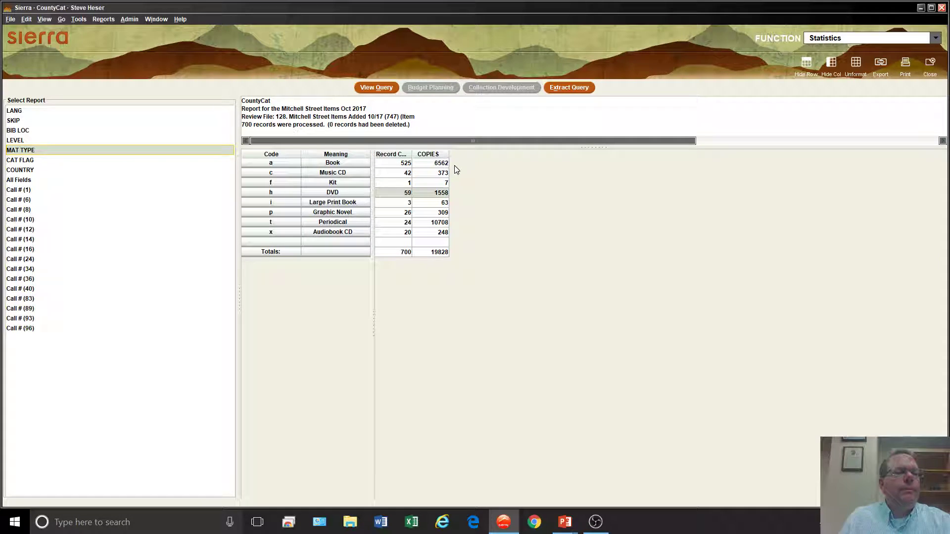
click(36, 110)
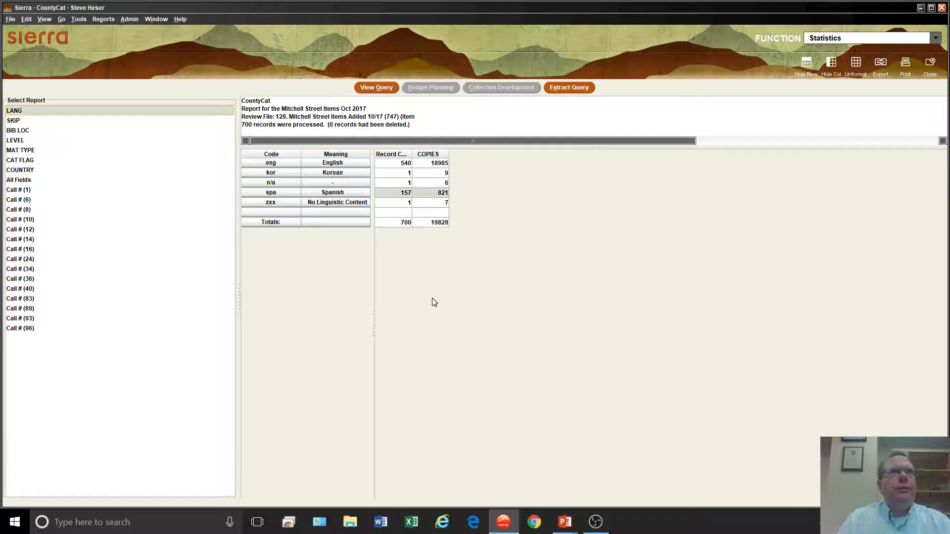
- Close the statistics report and switch to the Create Lists function
click(931, 68)
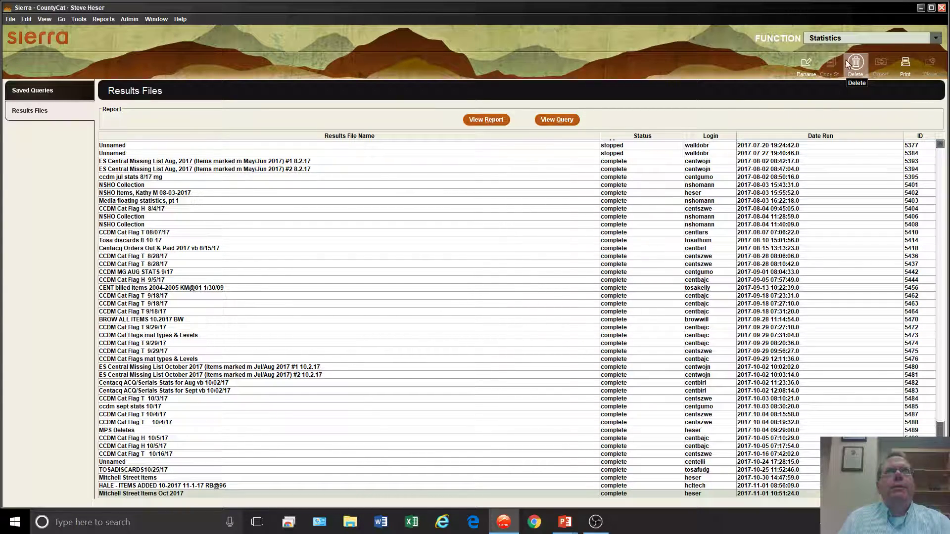
click(839, 43)
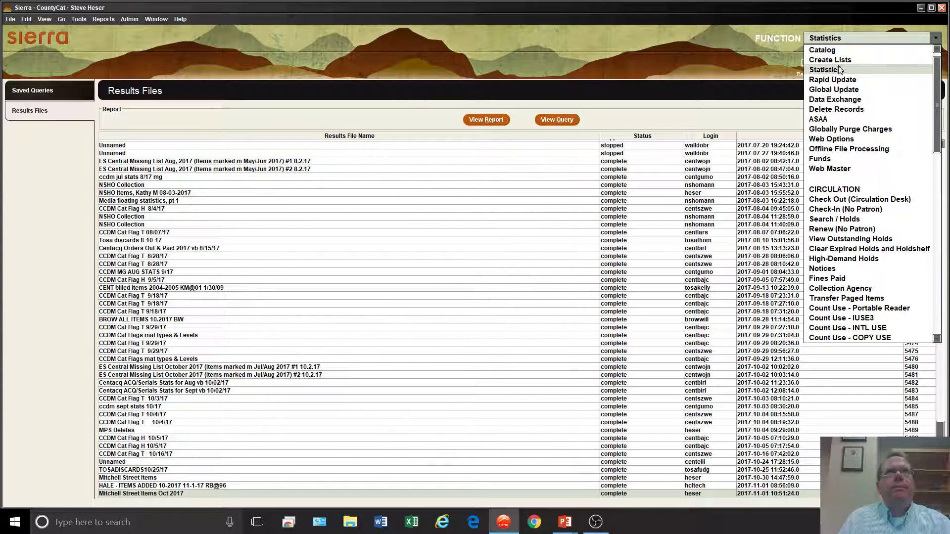
click(840, 61)
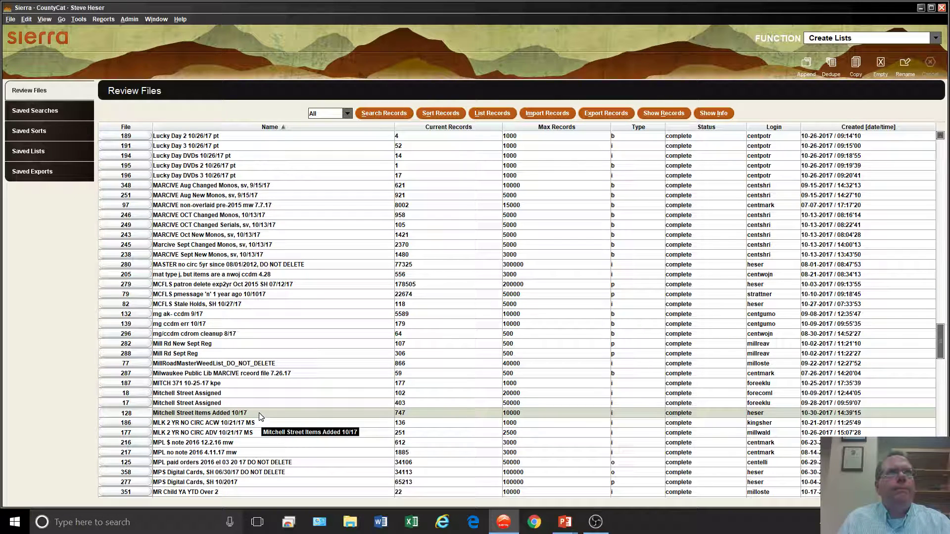
- Sort the "Mitchell Street Items Added 10/17" review file by the Bibliographic LANG field (24)
click(454, 114)
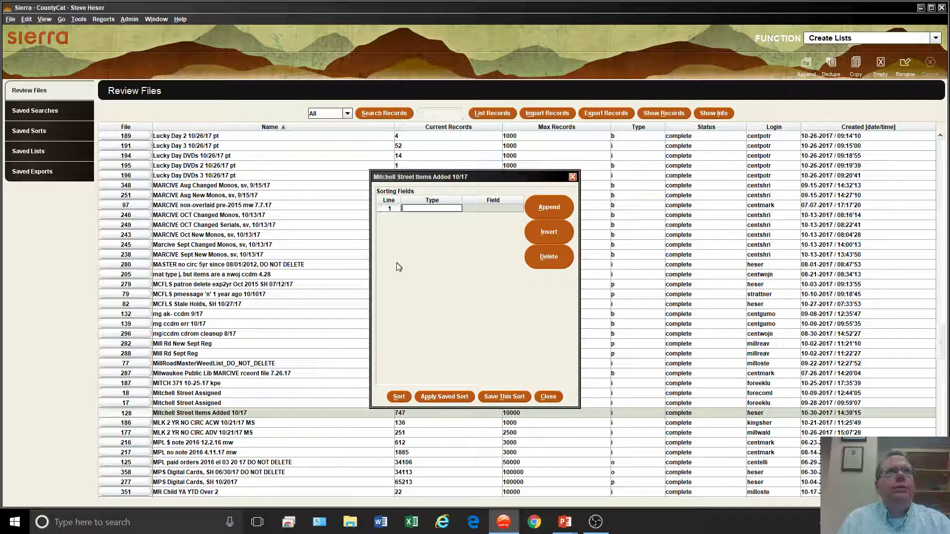
text(b)
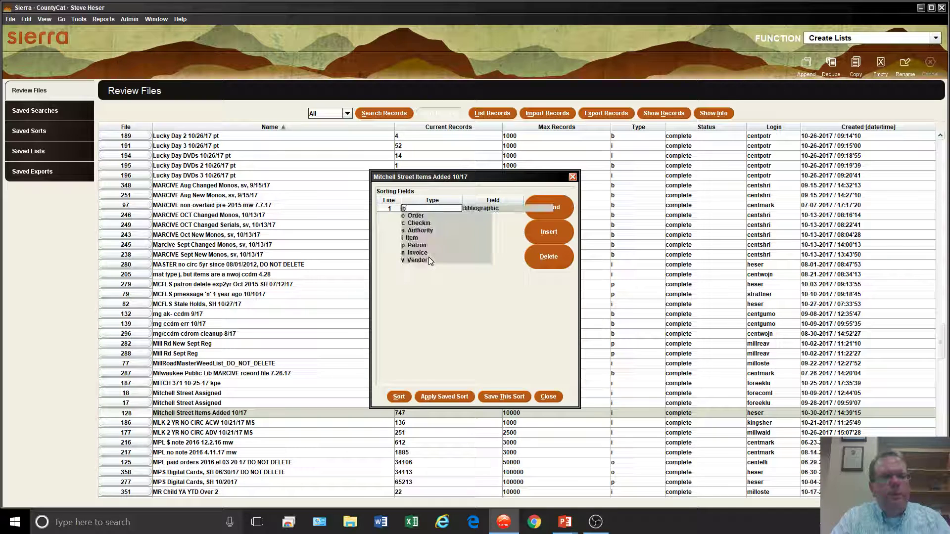
text(24)
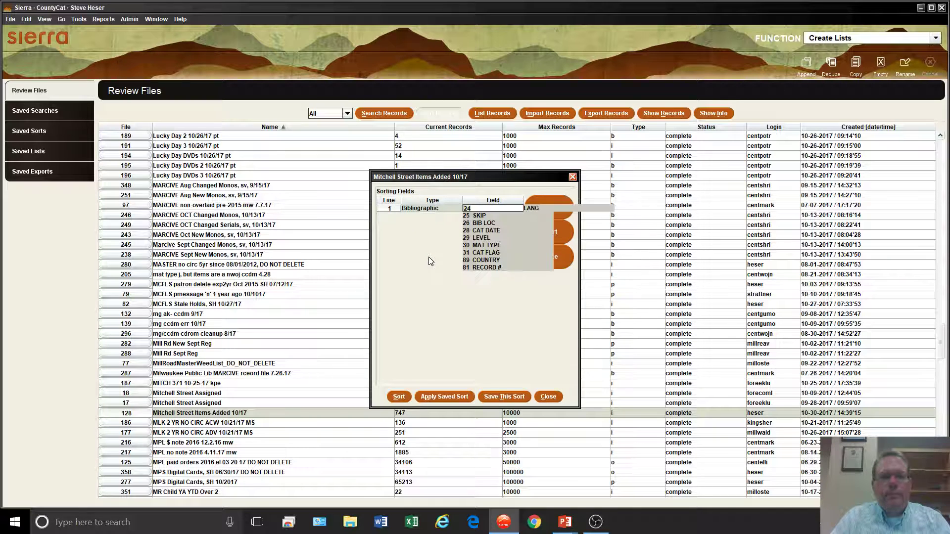
key(Return)
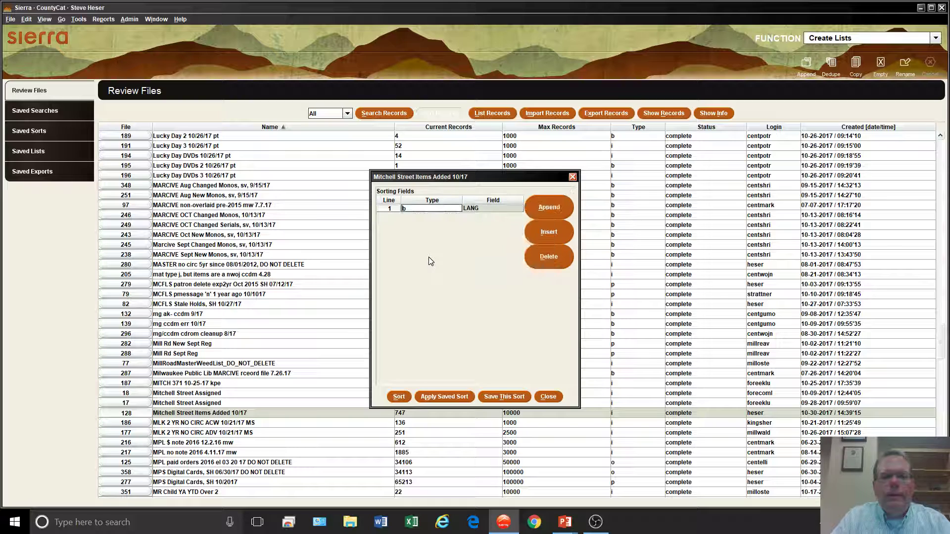
click(398, 396)
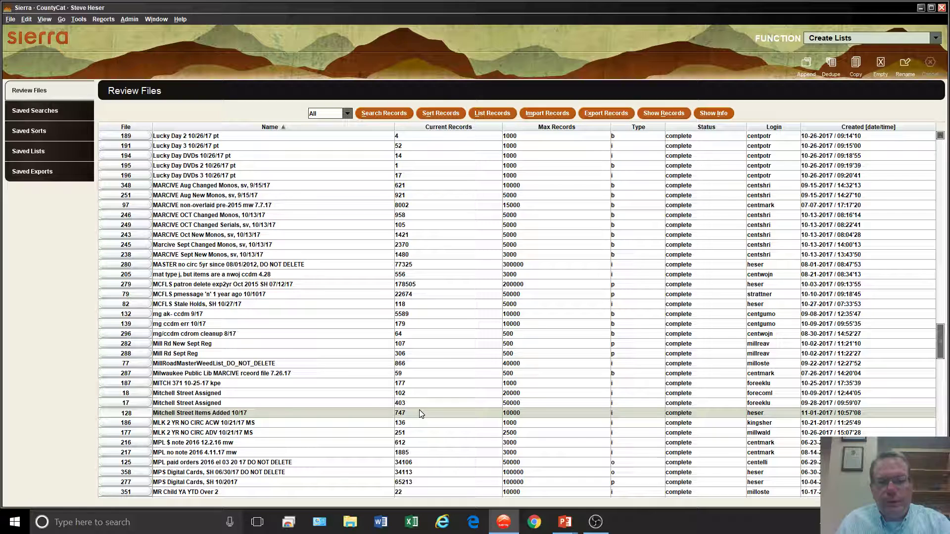
- Show the sorted review file's records, check the bibliographic record of the first entry, "Kiss of revenge", and close it
double_click(420, 413)
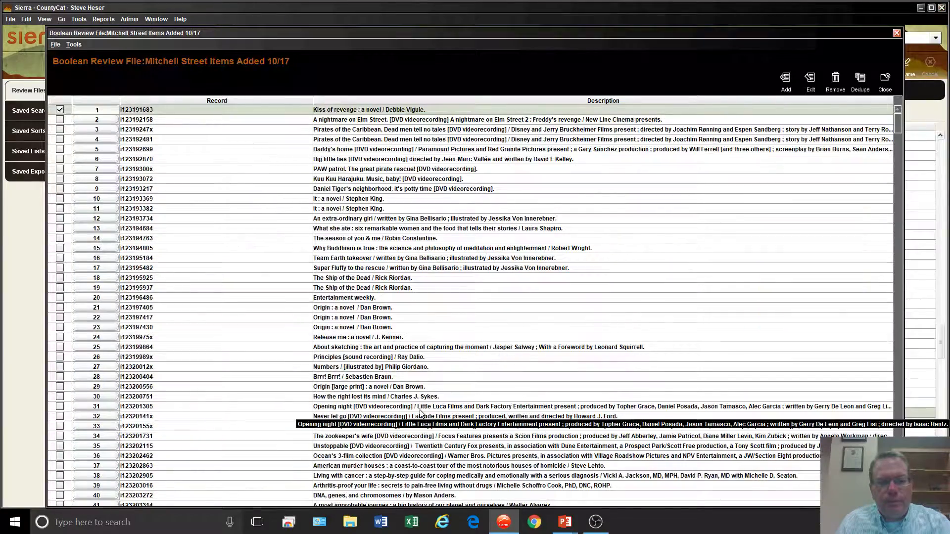
double_click(336, 113)
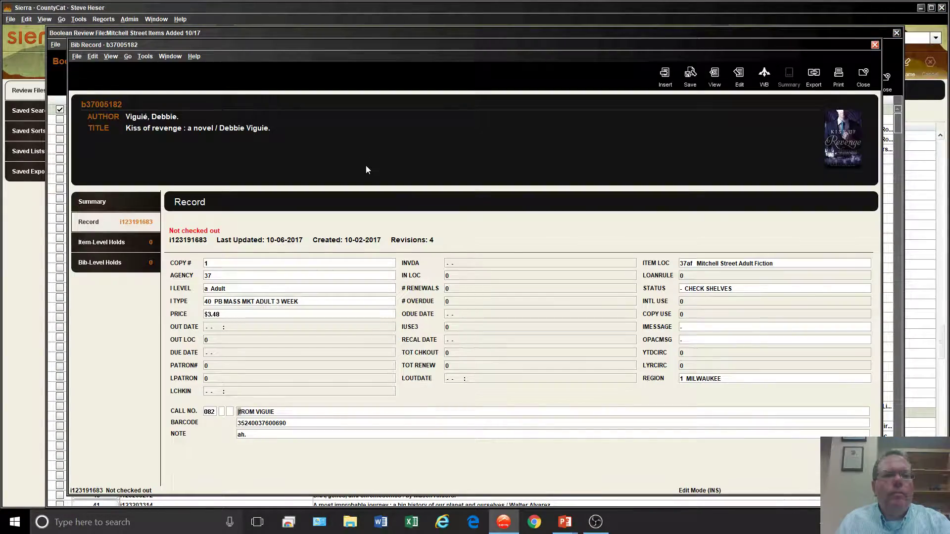
click(715, 76)
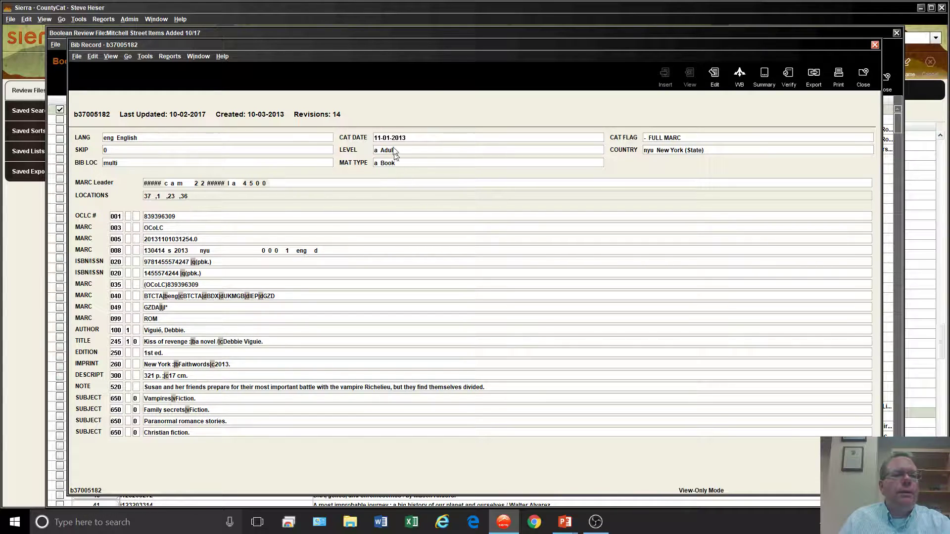
click(863, 76)
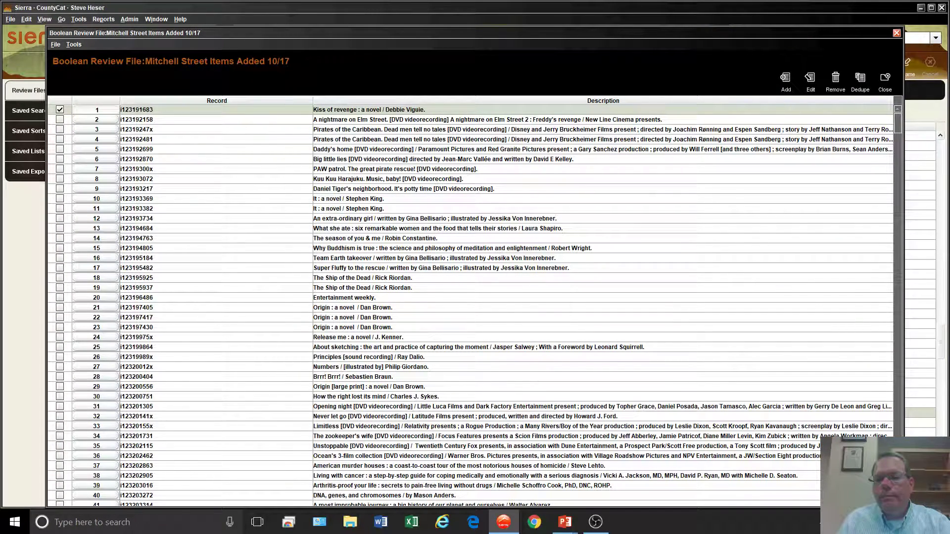
- Check the bibliographic record of the review file's last entry, "Urban hymns", and close it
click(898, 144)
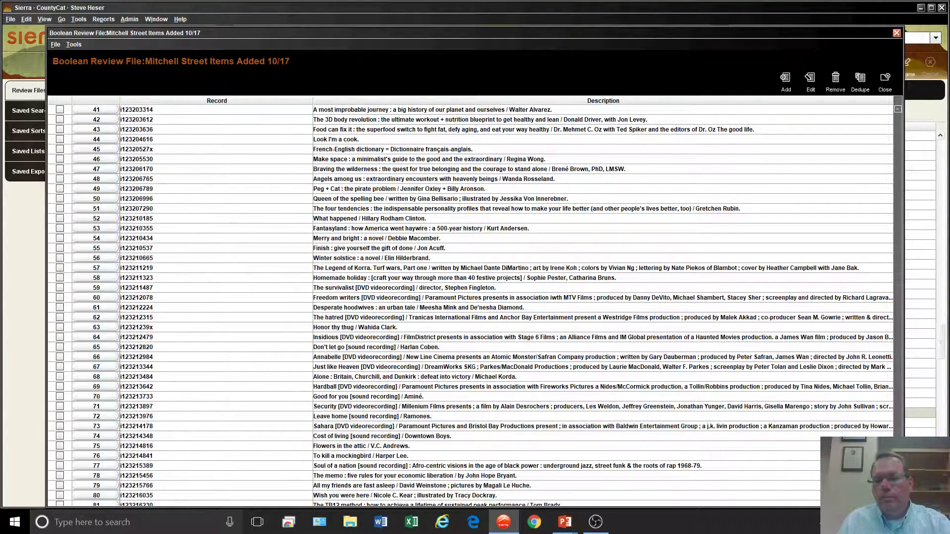
drag(898, 145, 897, 498)
click(512, 498)
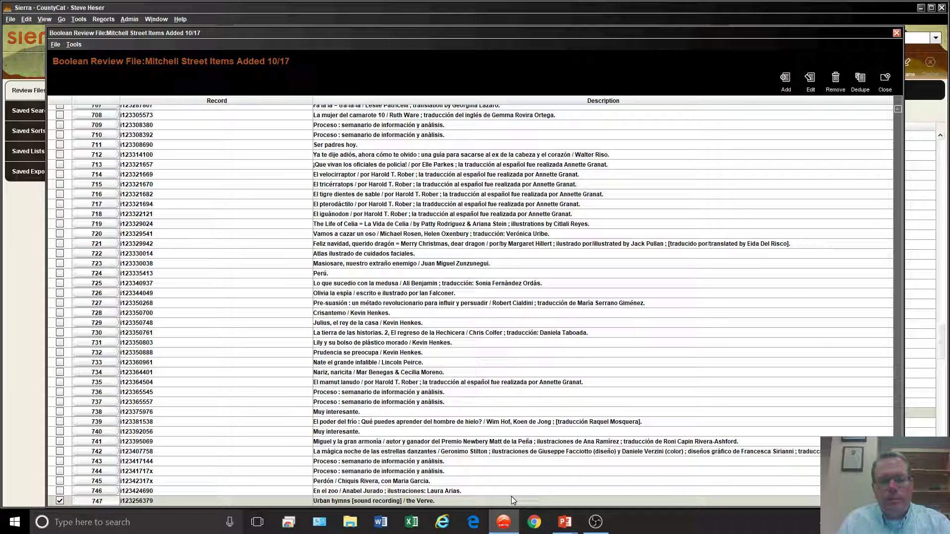
click(809, 79)
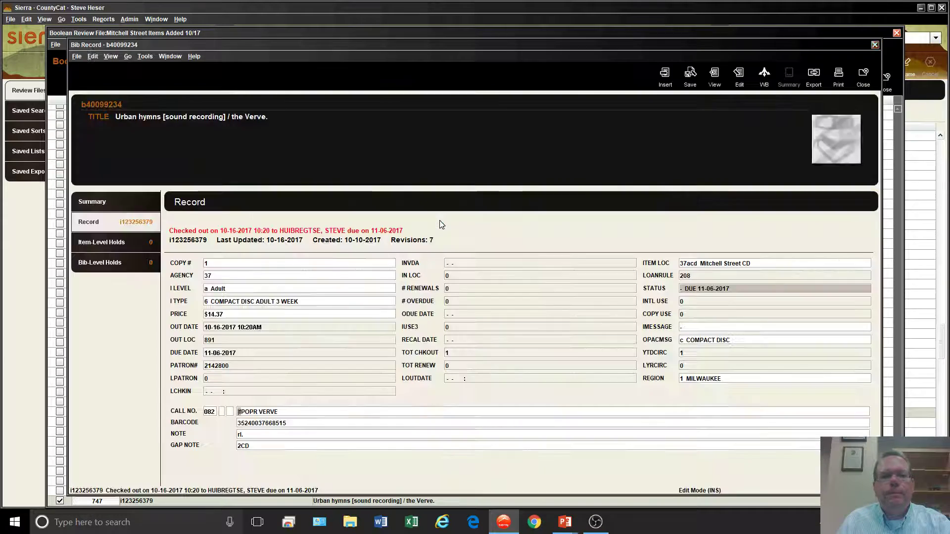
click(718, 74)
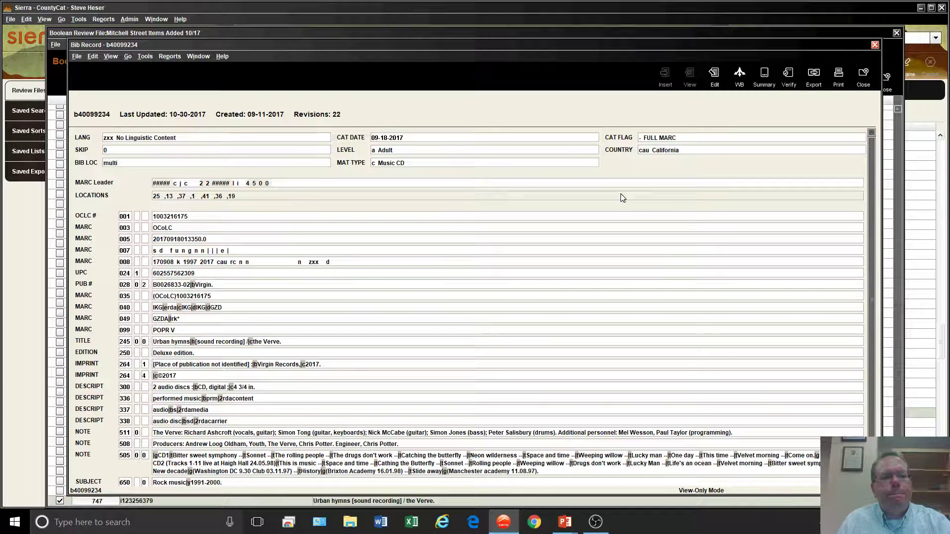
click(865, 82)
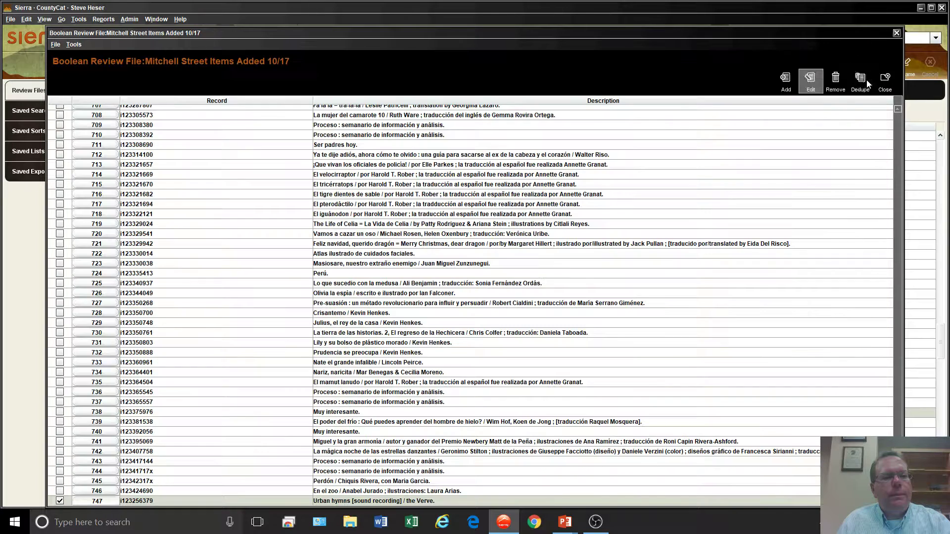
- Check the bibliographic record of the second-to-last entry, "En el zoo", and close both the record and the review file's record list
click(345, 491)
click(810, 79)
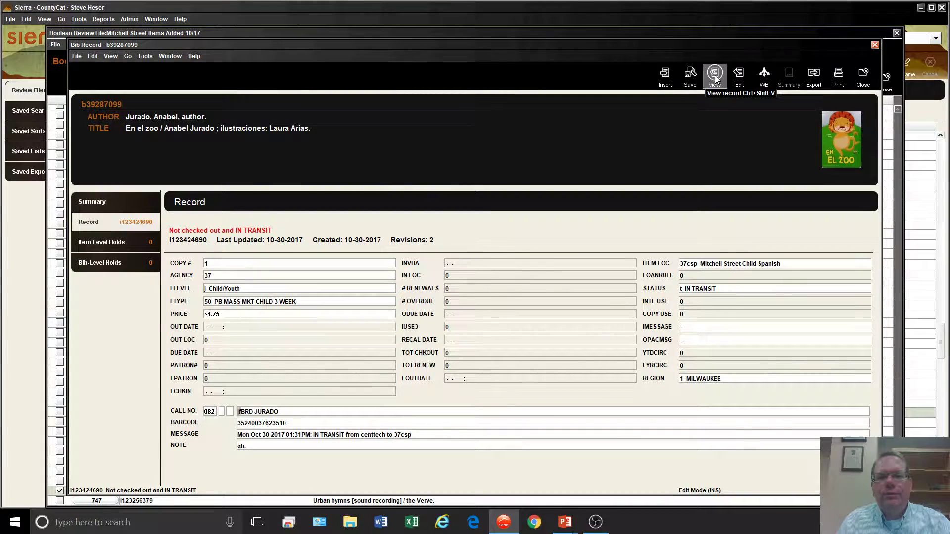
click(716, 78)
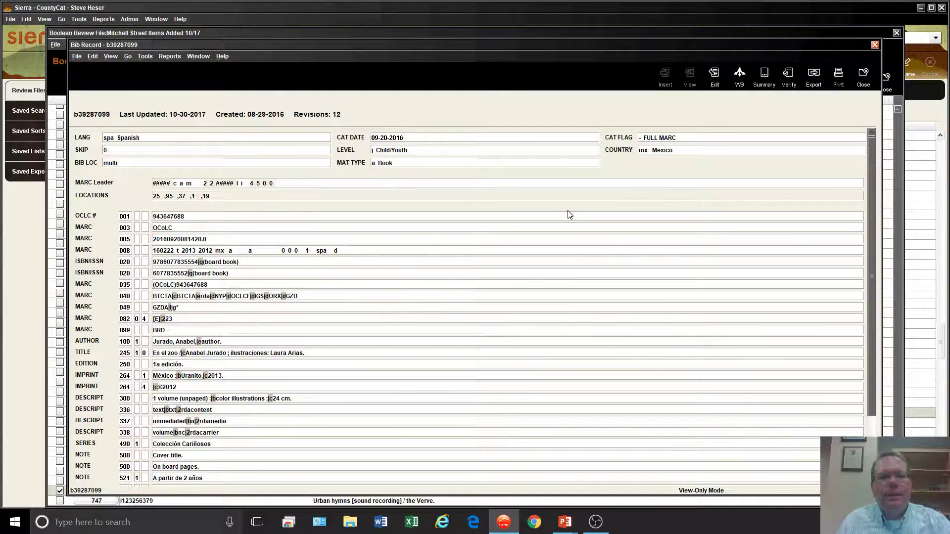
click(859, 77)
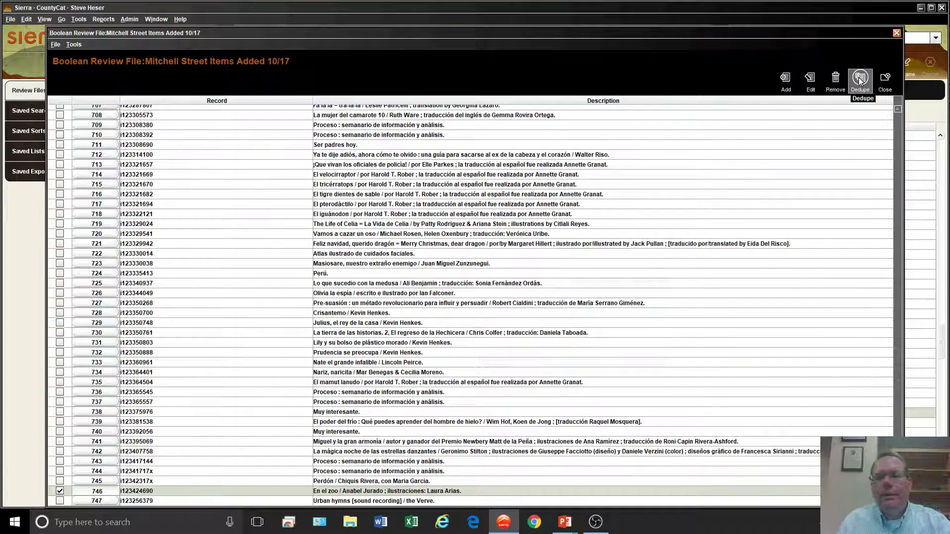
click(885, 79)
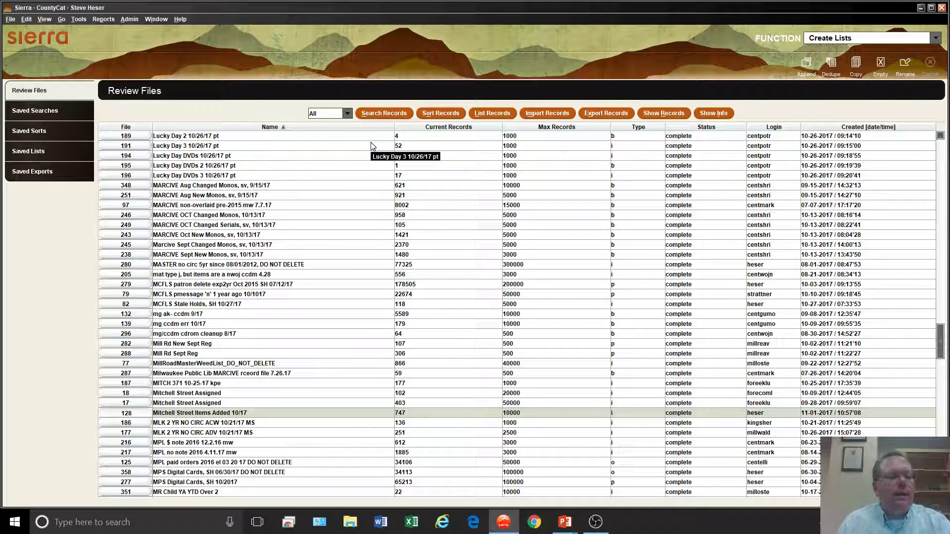
- Switch to the Statistics function and view the report of the "Mitchell Street items" results file
click(857, 42)
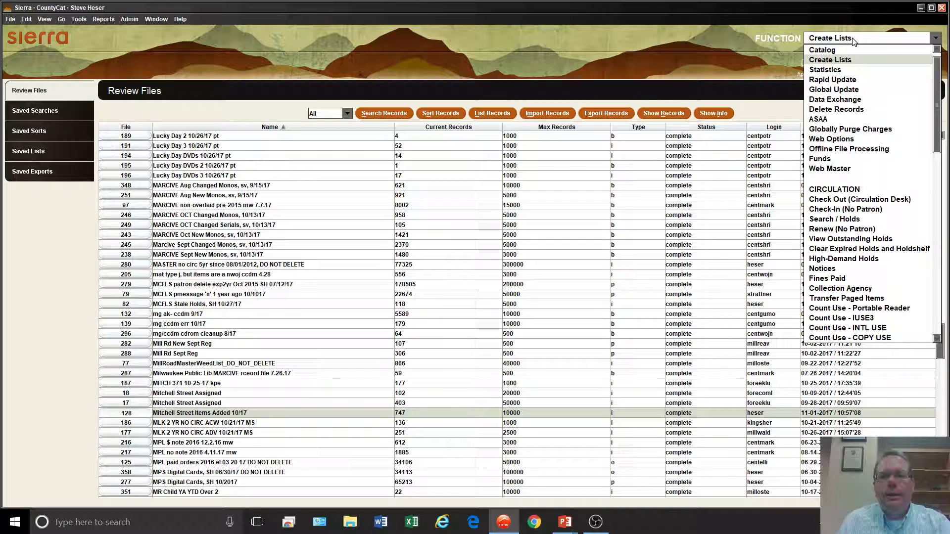
click(852, 70)
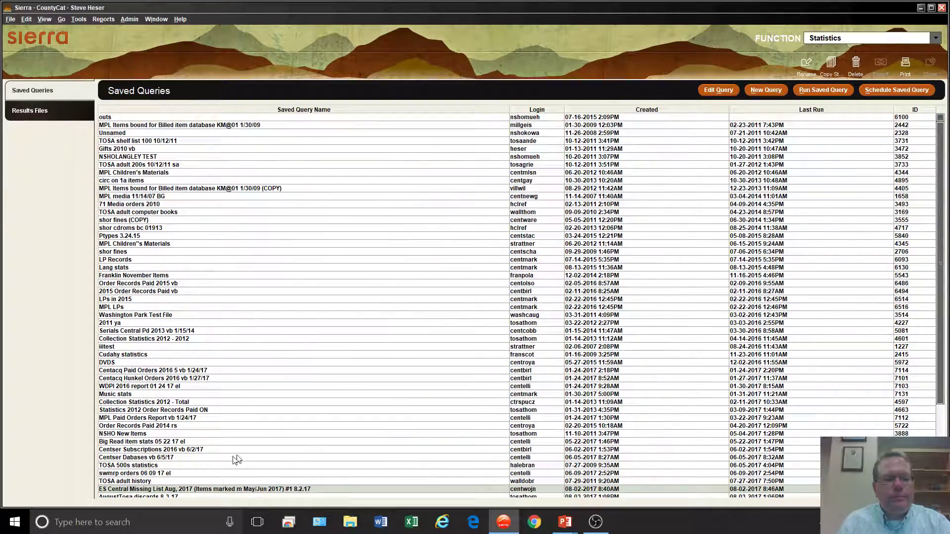
scroll(336, 420, down, 3)
click(28, 112)
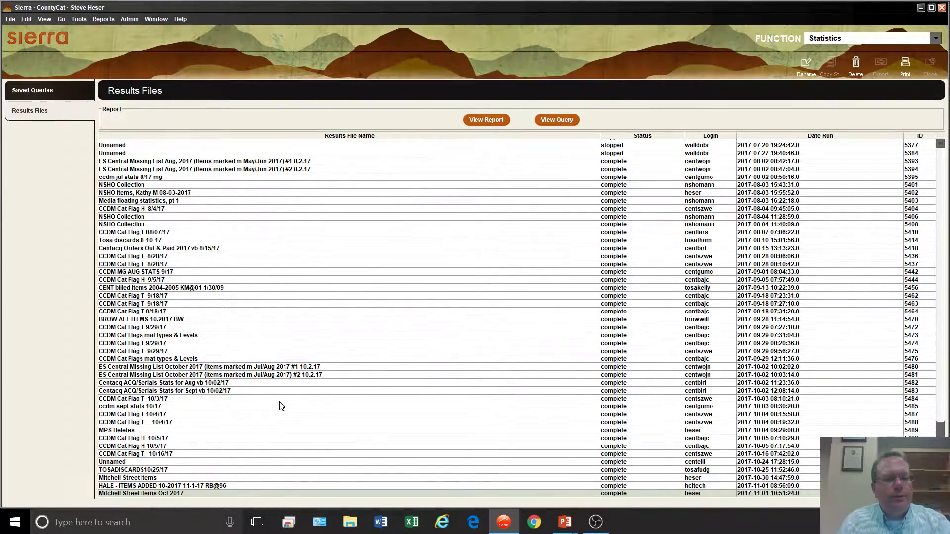
click(190, 477)
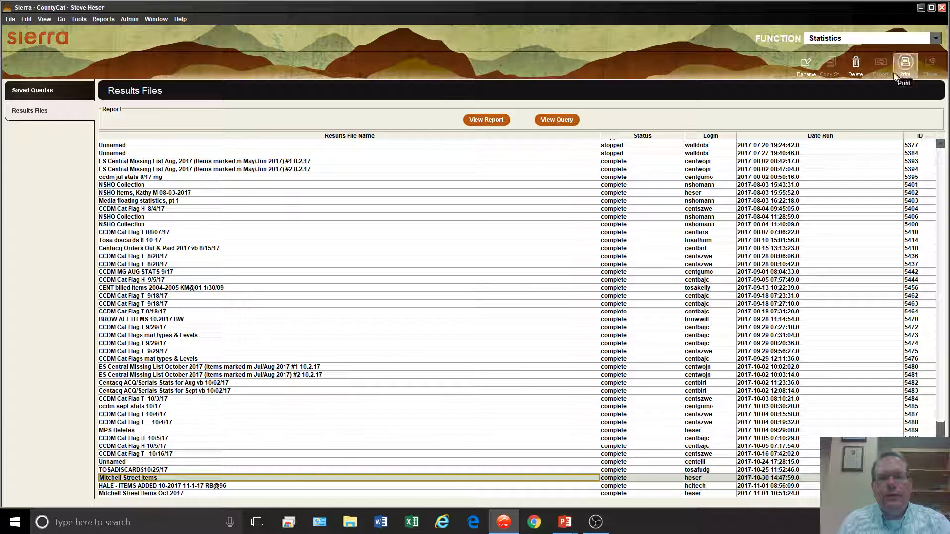
click(486, 120)
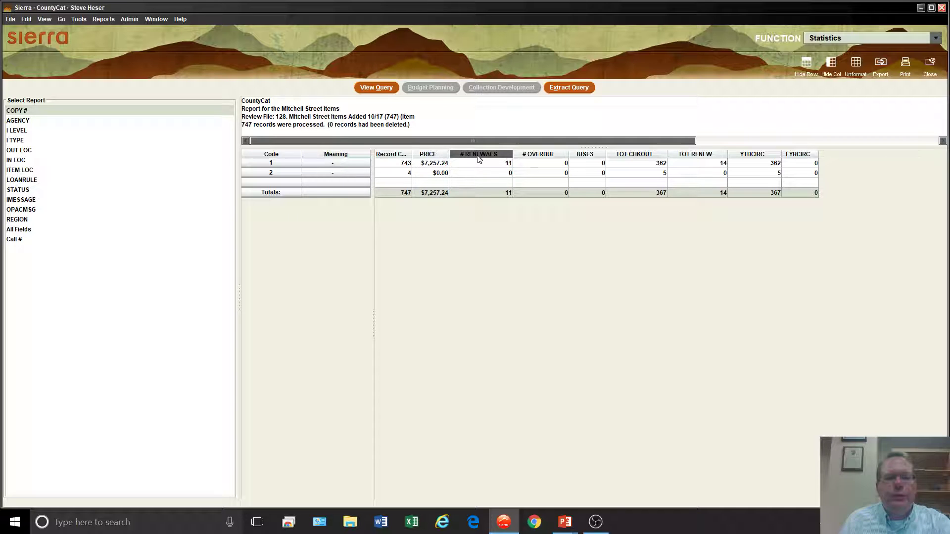
- Move the # RENEWALS column ahead of PRICE and hide the # OVERDUE and IUSE3 columns in the report
mouse_move(479, 158)
mouse_down()
mouse_move(407, 155)
mouse_move(572, 155)
mouse_move(443, 148)
mouse_move(464, 158)
mouse_up()
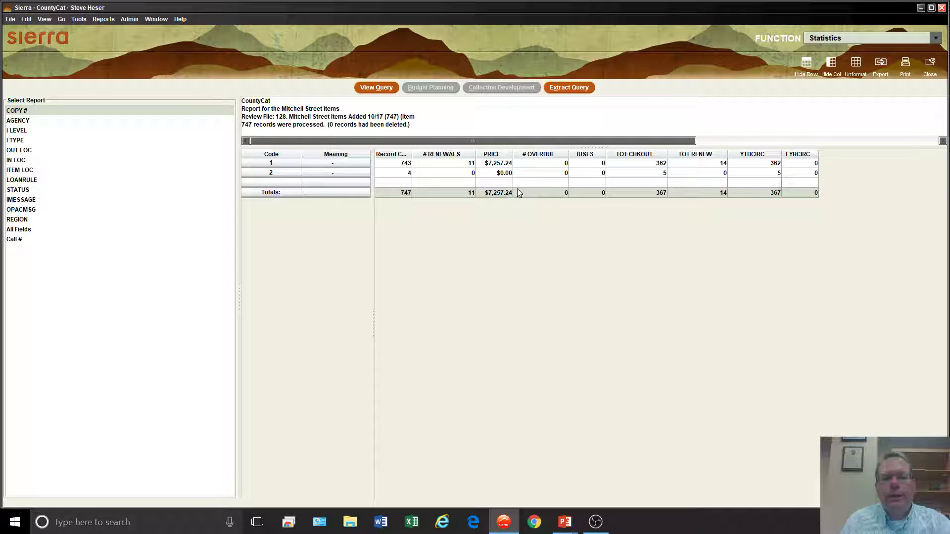
click(527, 166)
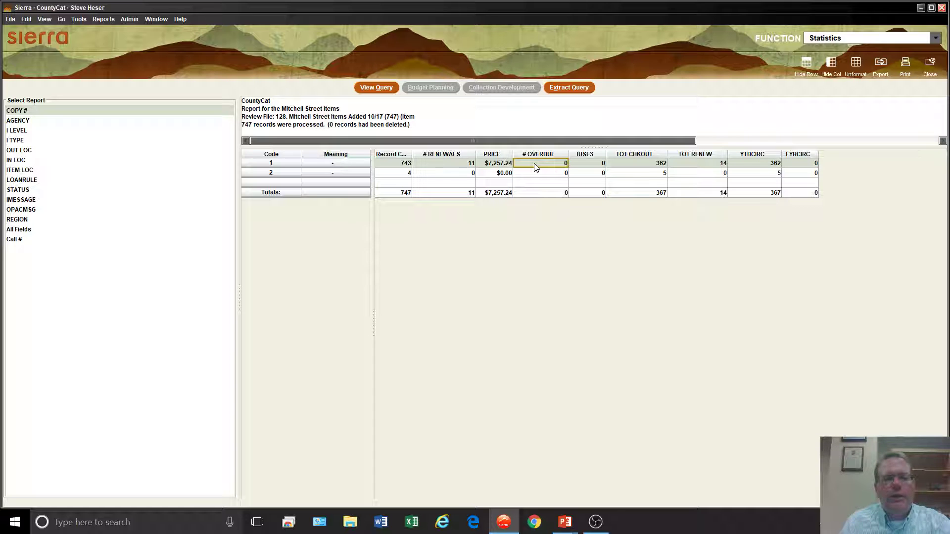
click(831, 71)
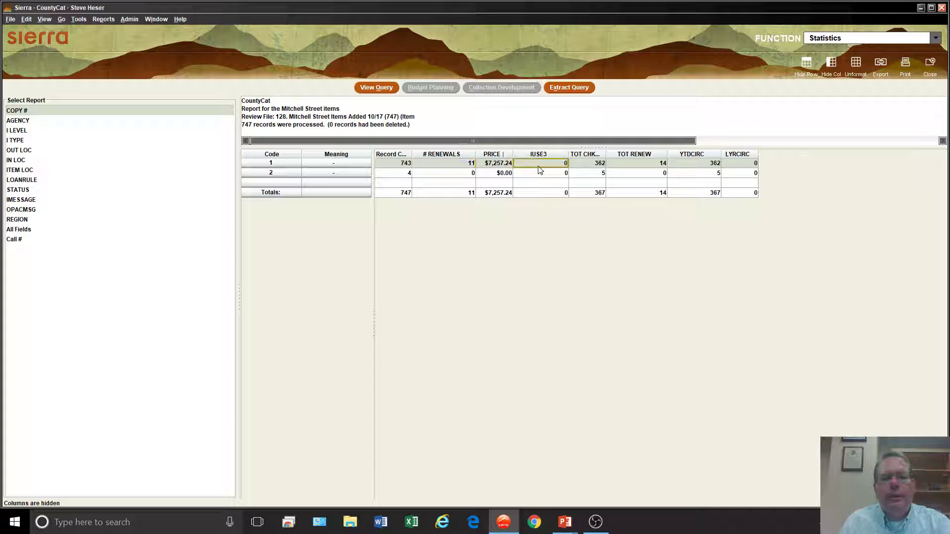
click(830, 62)
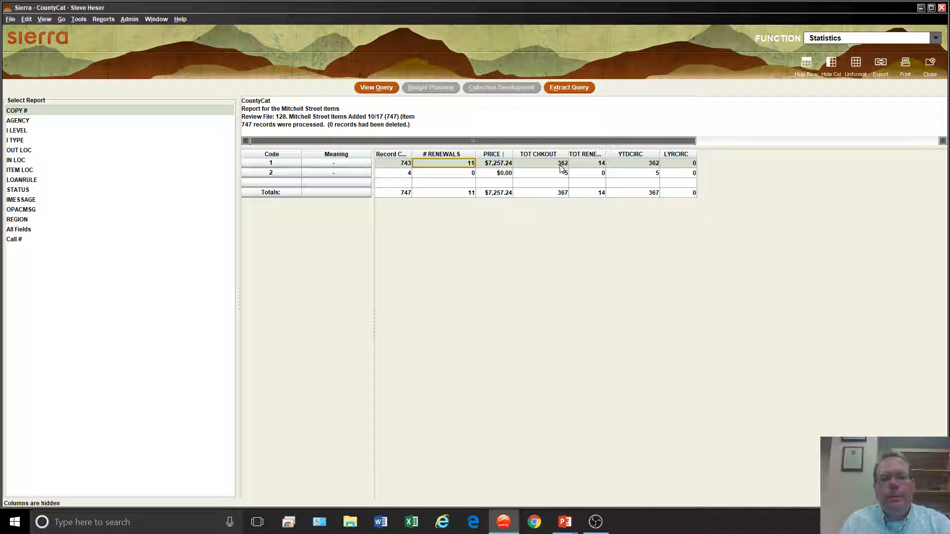
- Unformat the report to restore its hidden columns, column widths and original column order
click(457, 156)
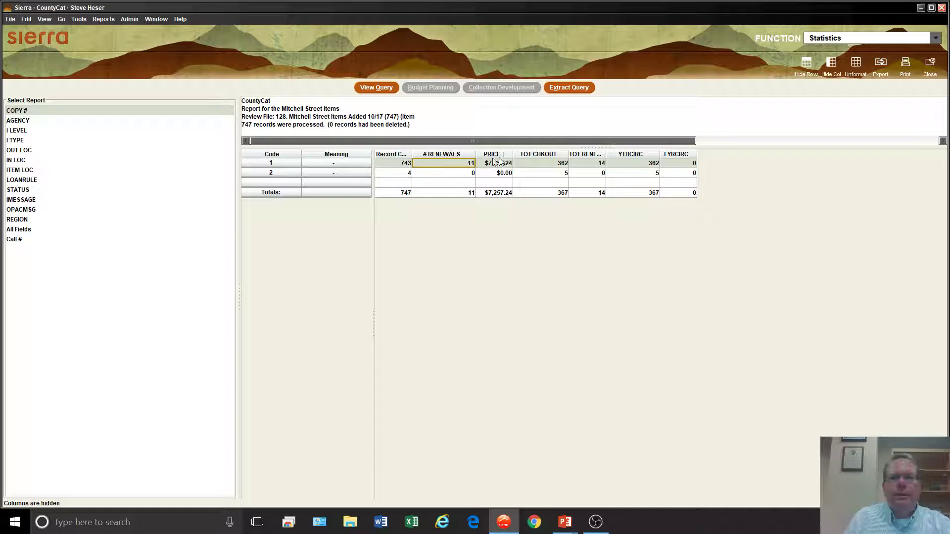
click(856, 63)
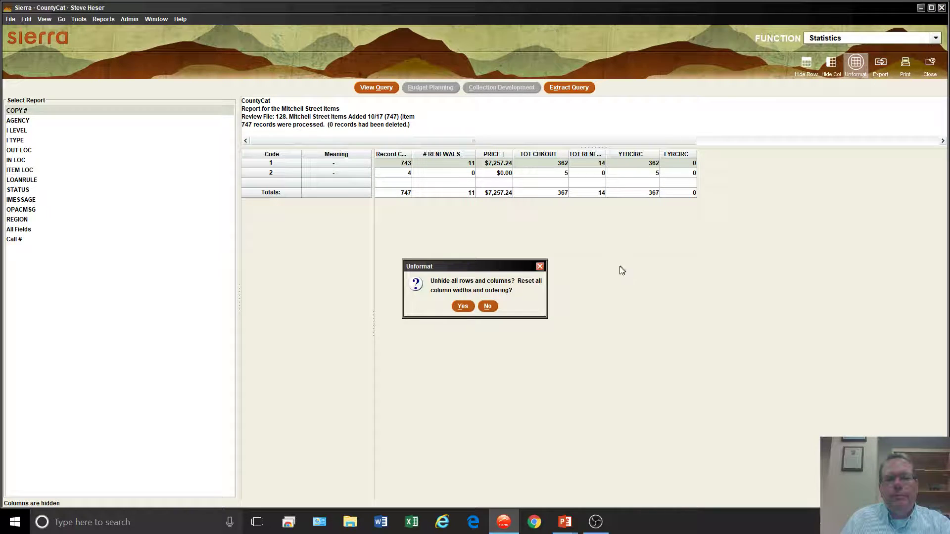
click(469, 309)
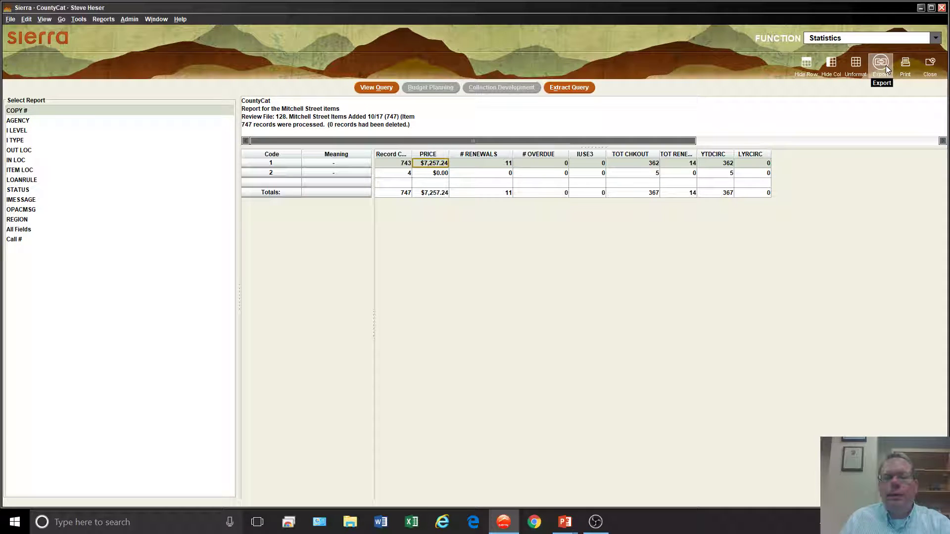
- Display the ITEM LOC report and export it to Excel, opening the file despite the format mismatch warning
click(25, 131)
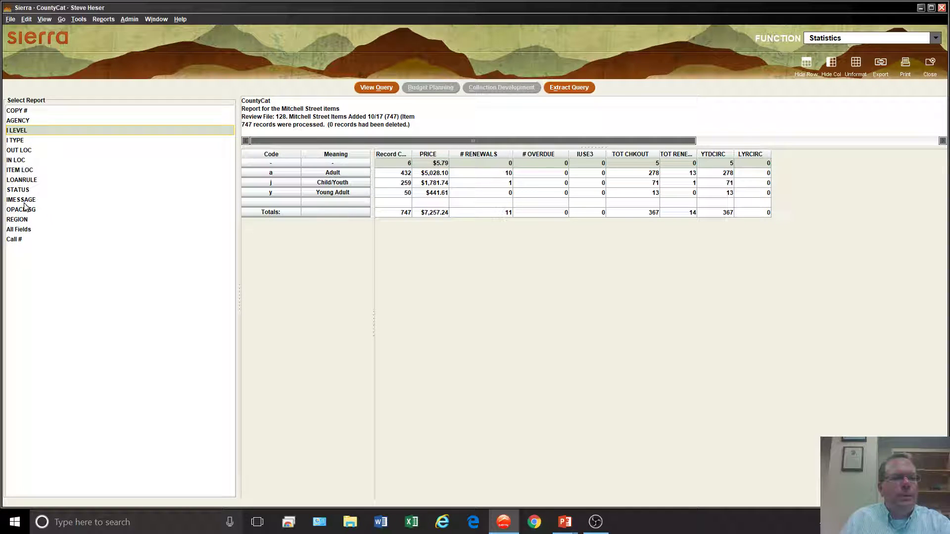
click(20, 171)
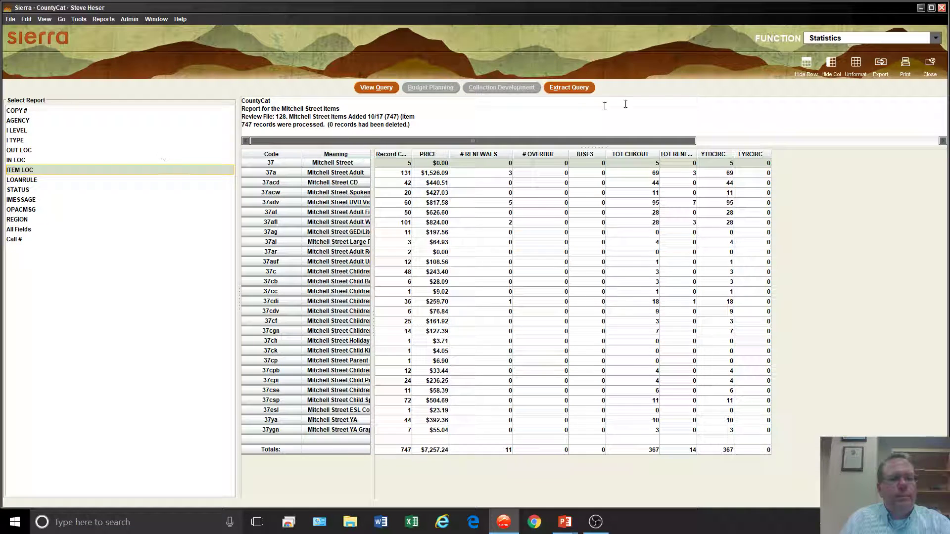
click(889, 68)
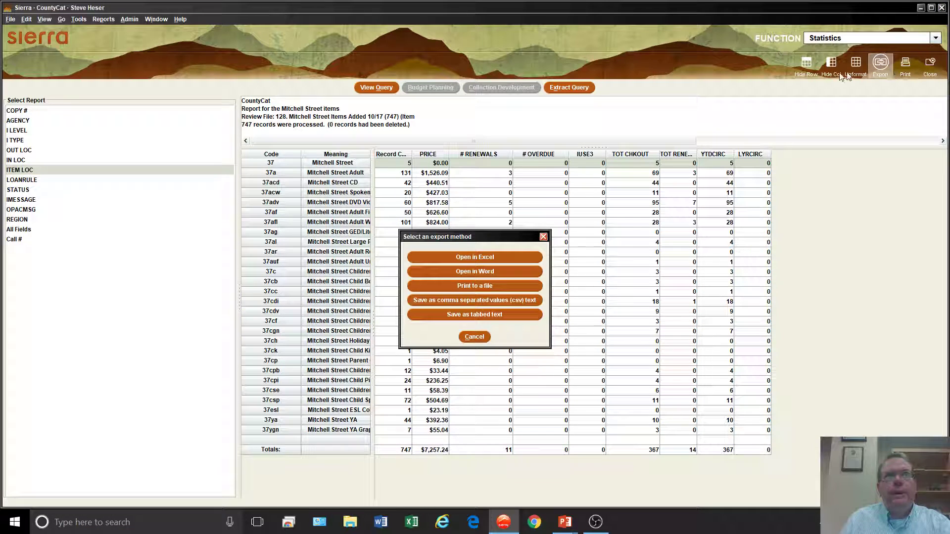
click(504, 258)
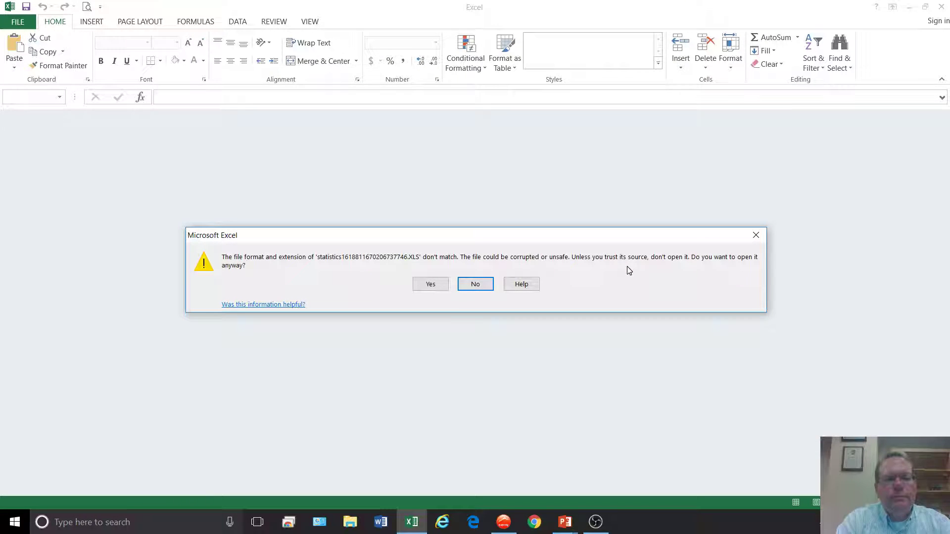
click(444, 288)
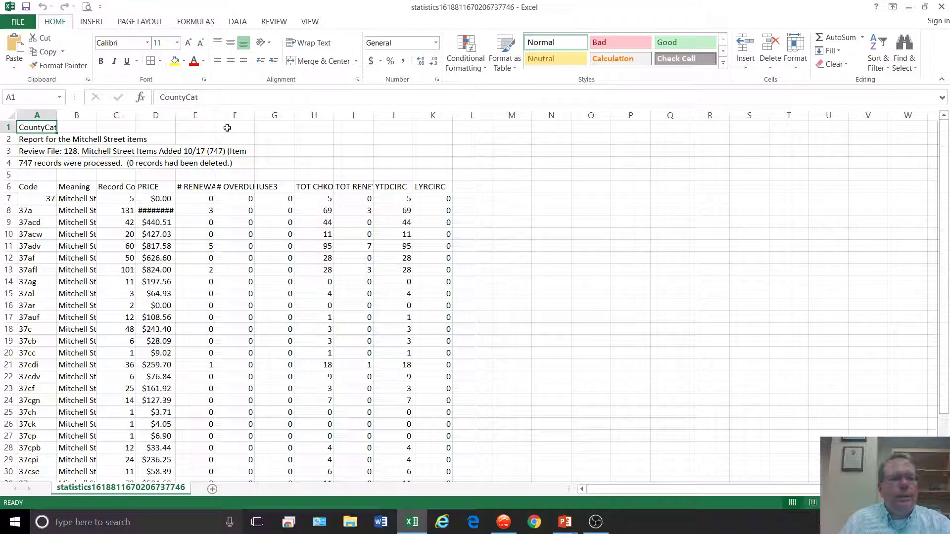
- Set the Code column to a narrow width and autofit the PRICE column in the exported spreadsheet
double_click(57, 113)
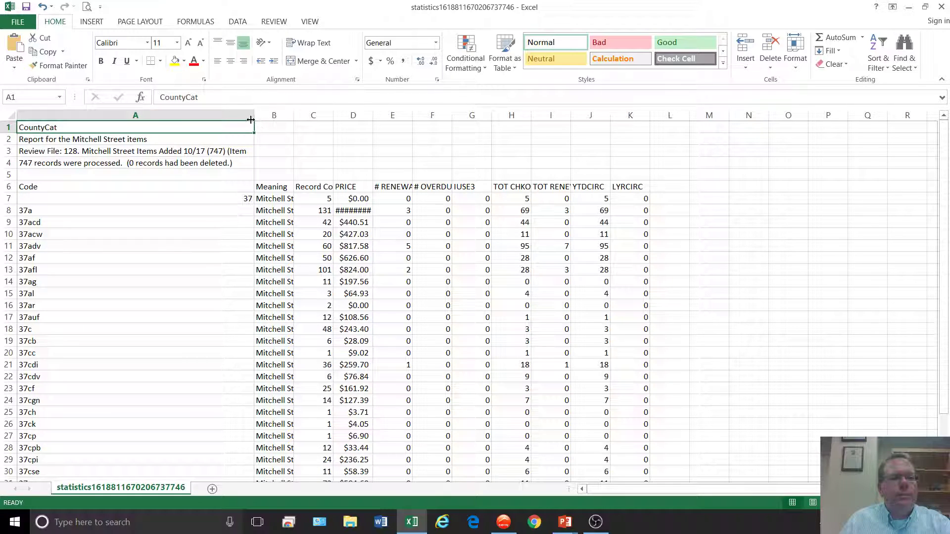
drag(244, 120, 66, 115)
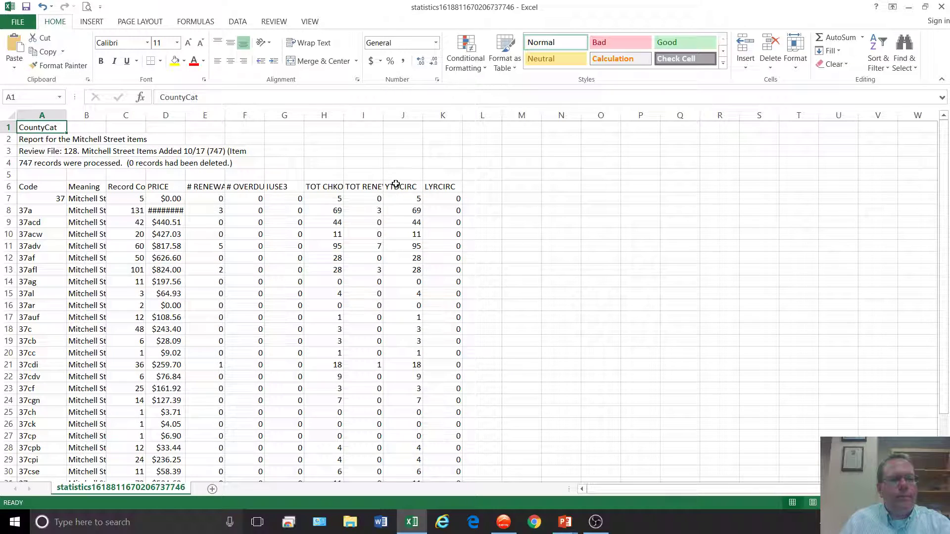
double_click(186, 111)
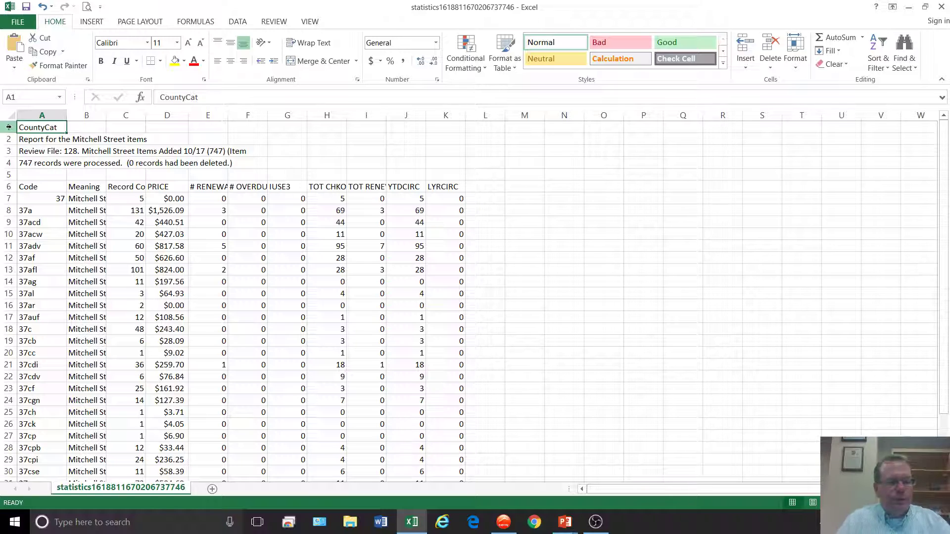
- Return to Sierra, review the available export methods without exporting, and close the statistics report
key(alt+Tab)
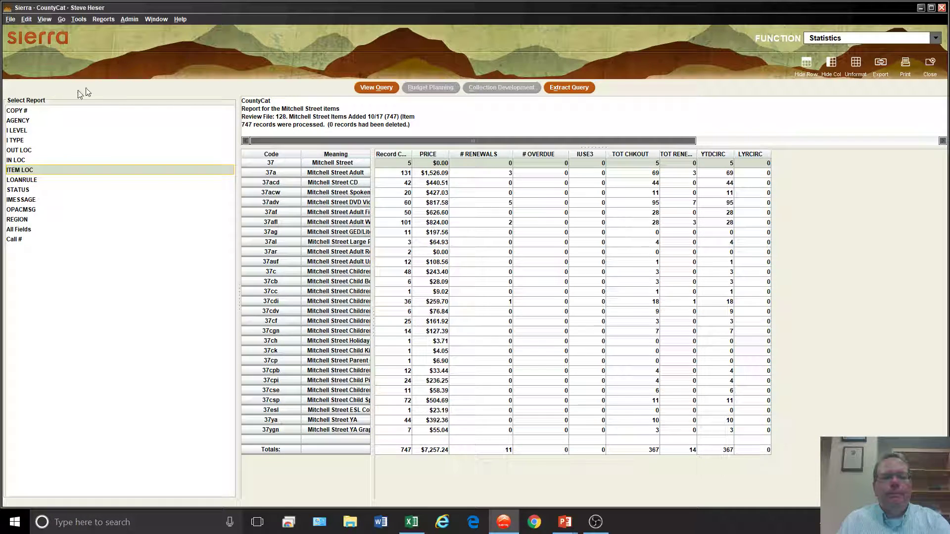
click(880, 67)
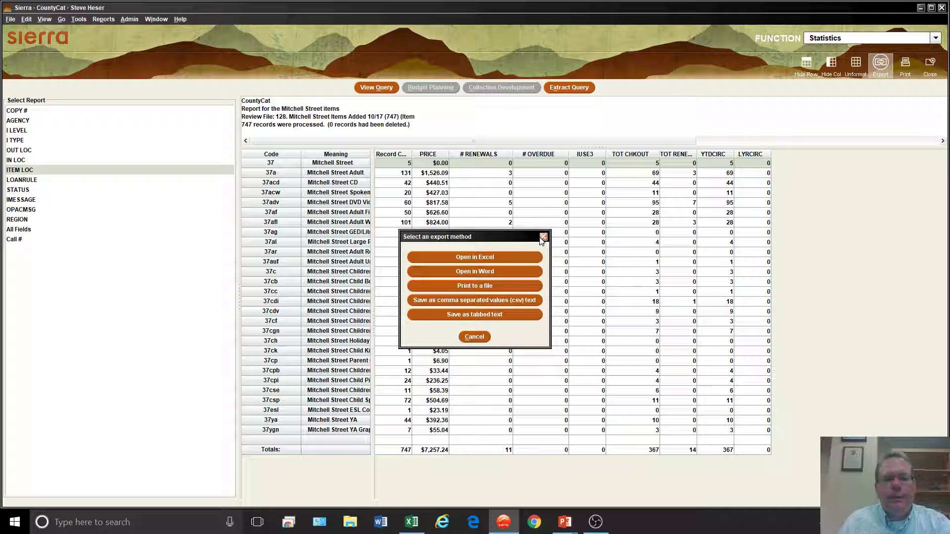
click(543, 237)
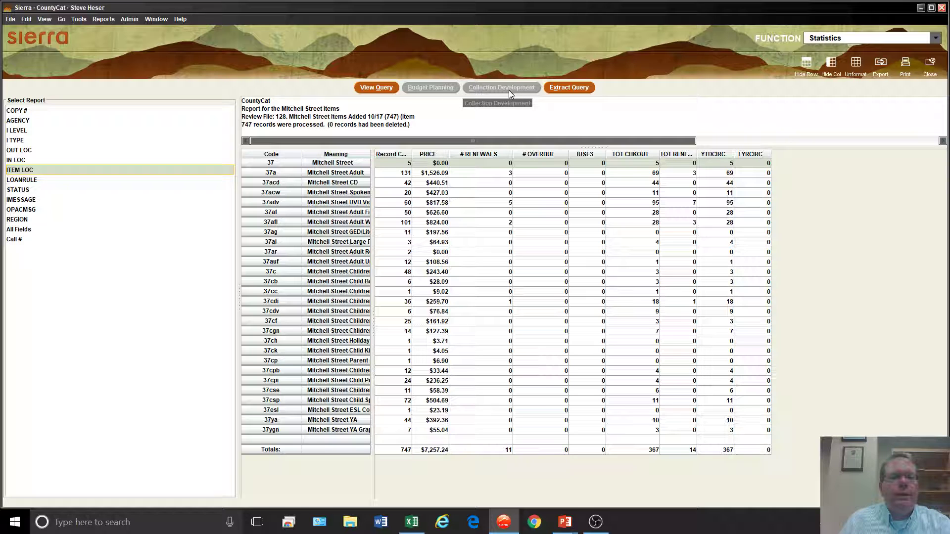
click(930, 64)
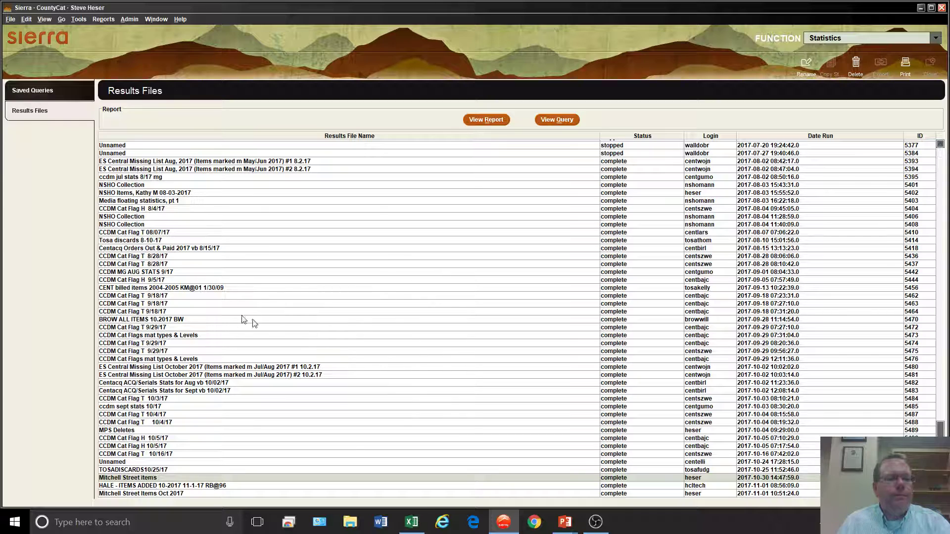
- Sort the results files by Login and select the "Centser Dabases vb 6/5/17" file
scroll(236, 377, up, 1)
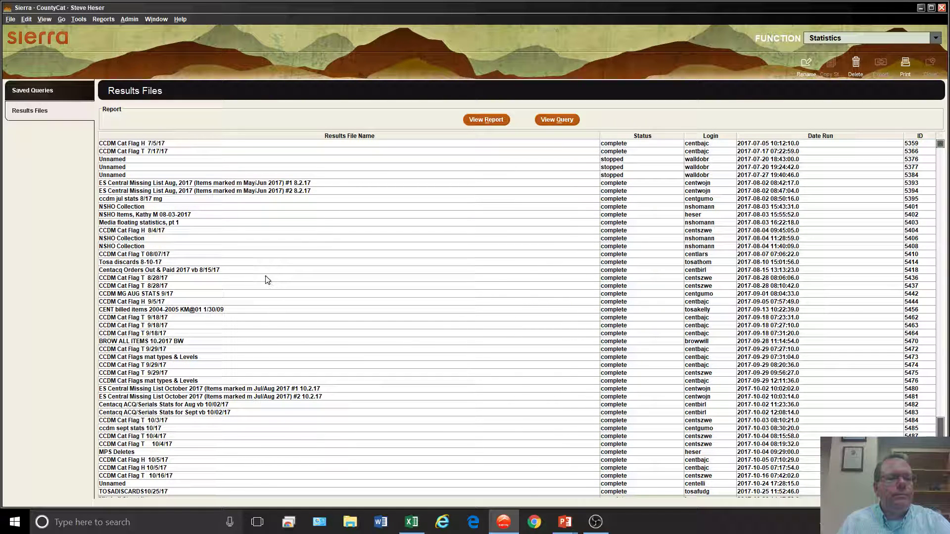
scroll(287, 289, down, 1)
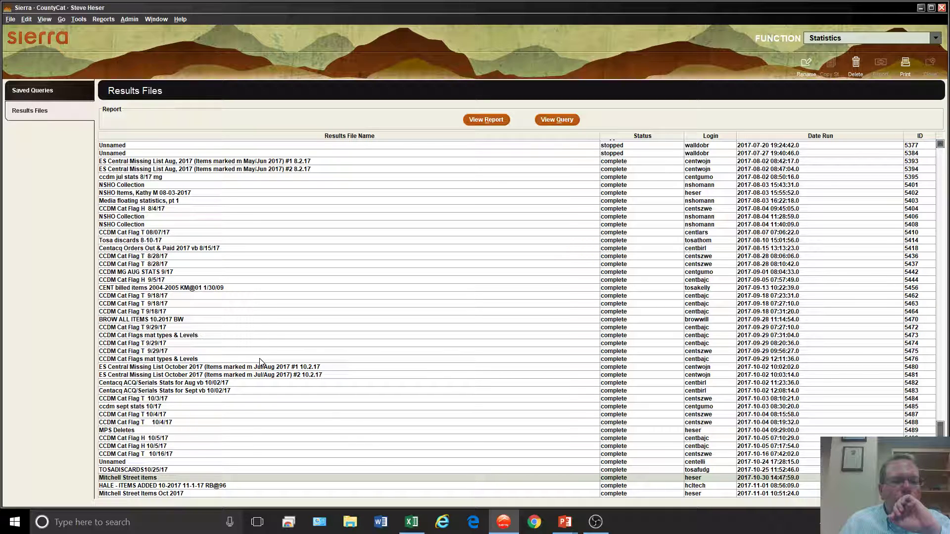
click(708, 137)
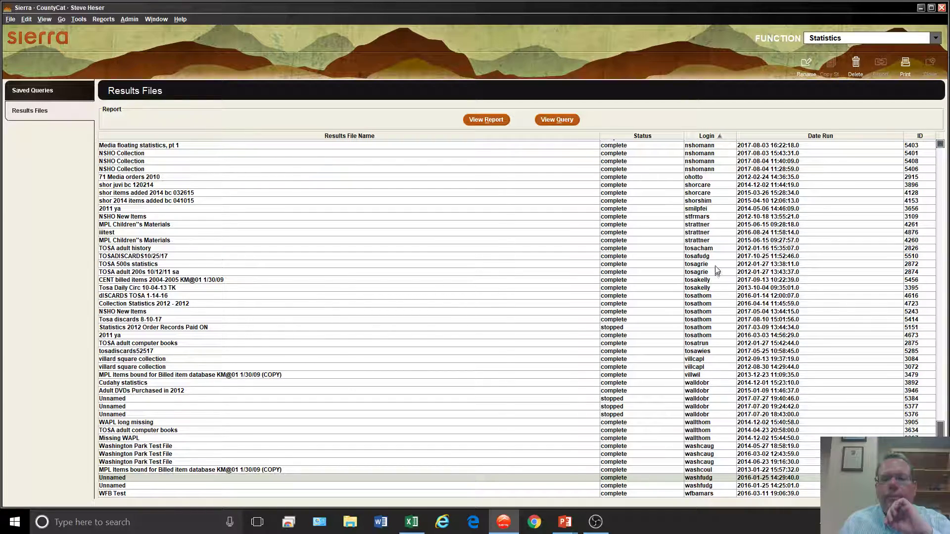
scroll(716, 270, up, 15)
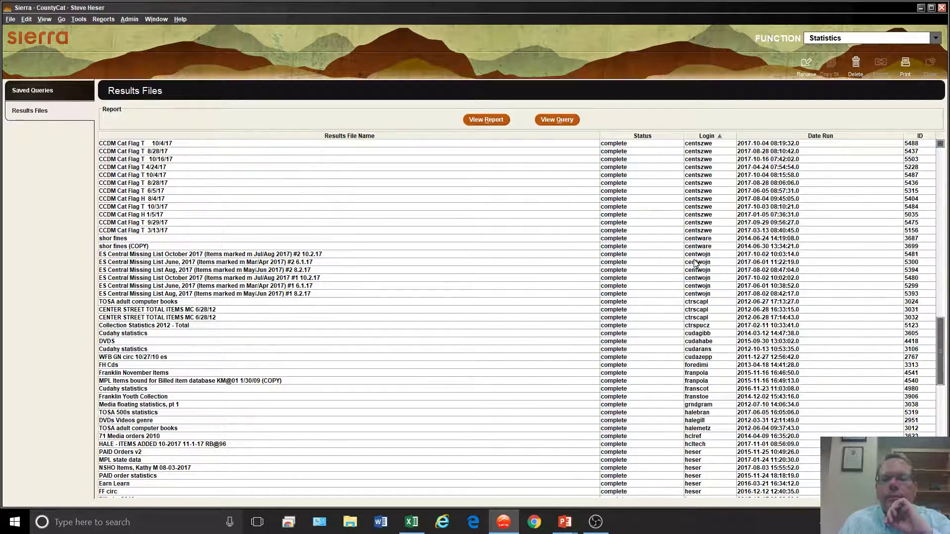
scroll(695, 263, up, 15)
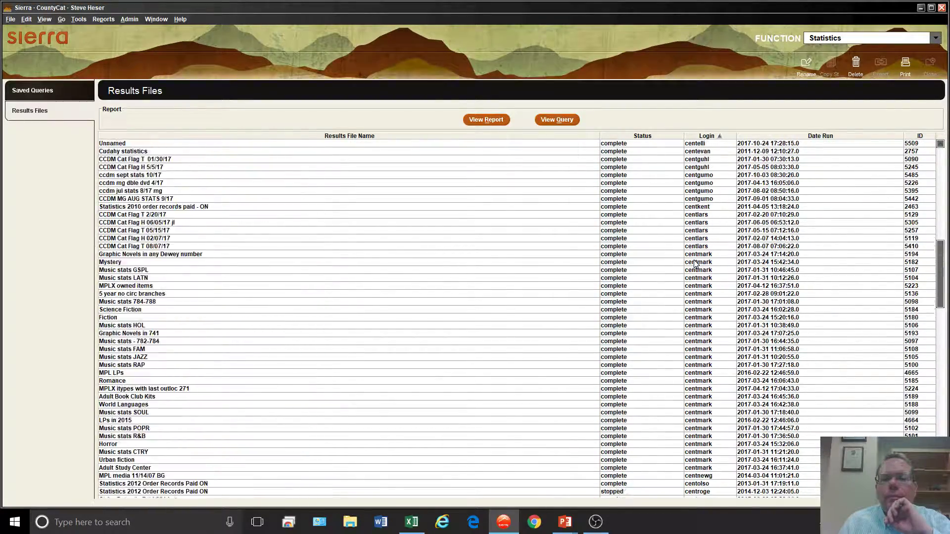
scroll(695, 263, up, 8)
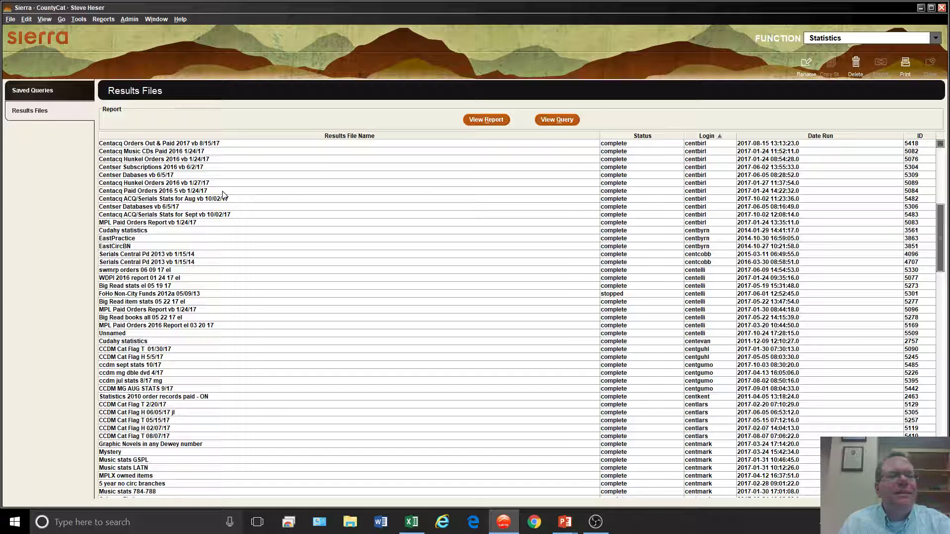
click(212, 175)
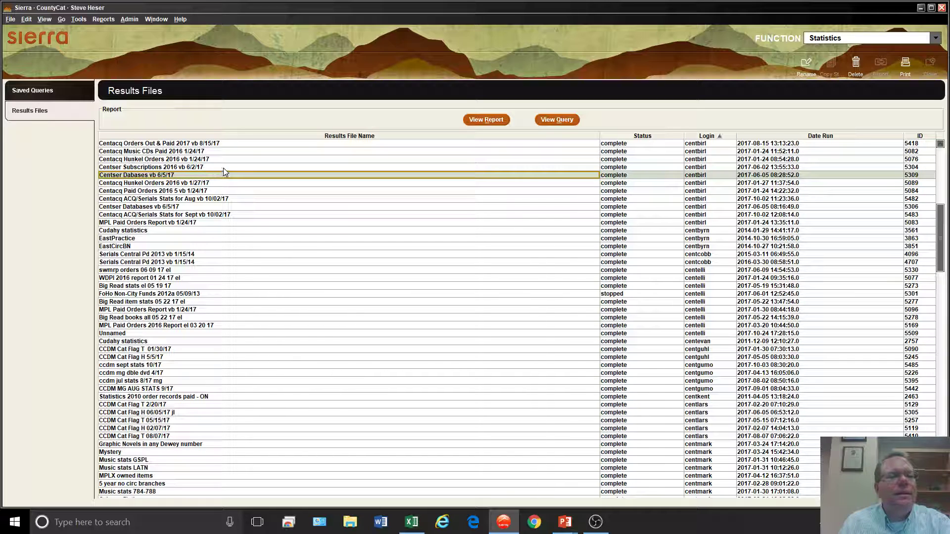
- Open the report for "Centacq Hunkel Orders 2016 vb 1/24/17" and view its ORD LOC, CLAIM and CODE1 breakdowns
click(222, 162)
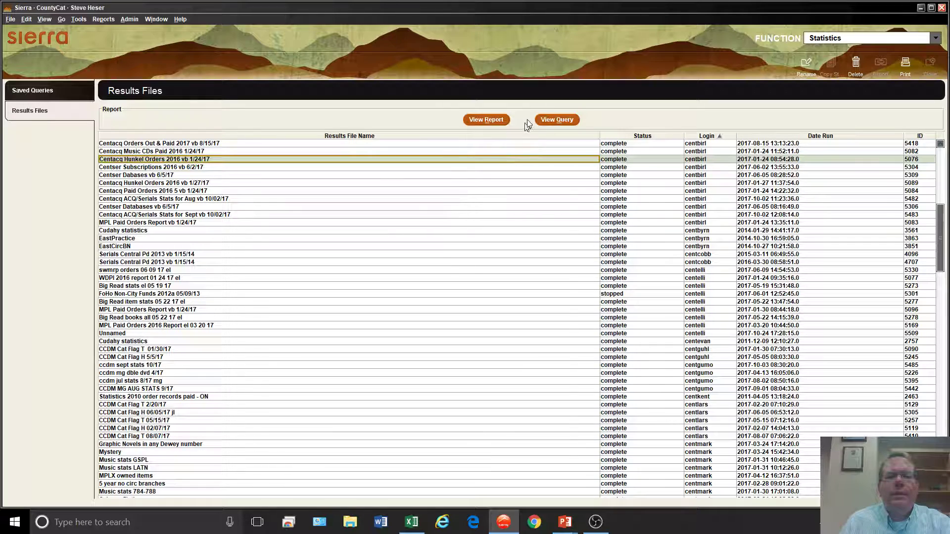
click(478, 122)
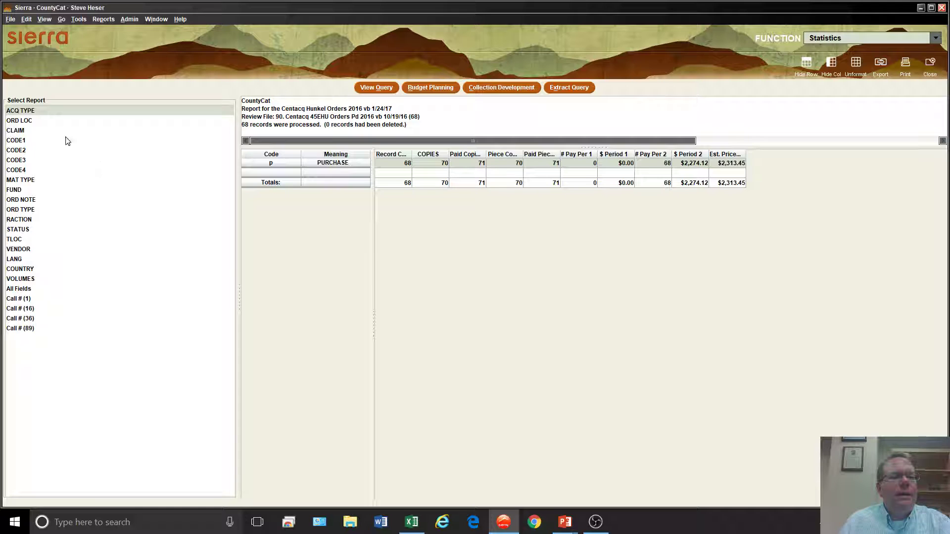
click(34, 124)
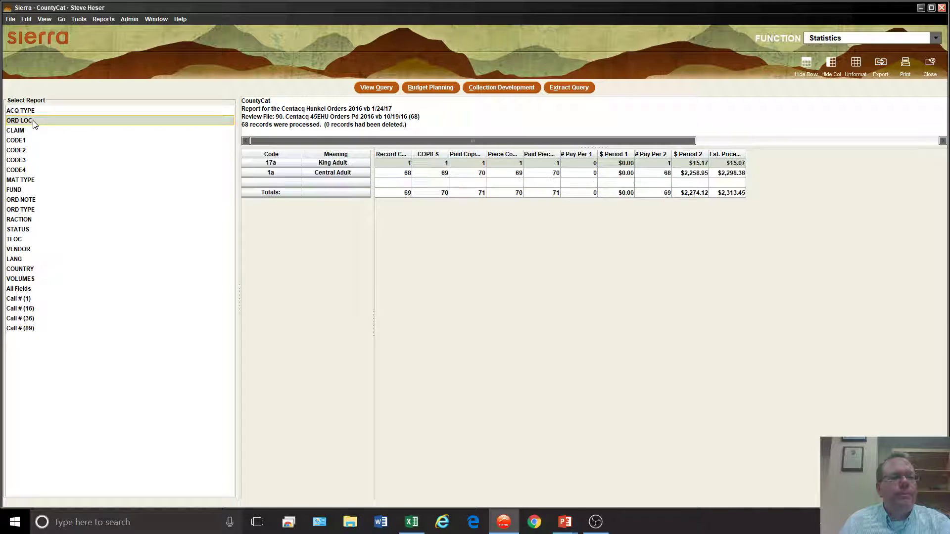
click(26, 132)
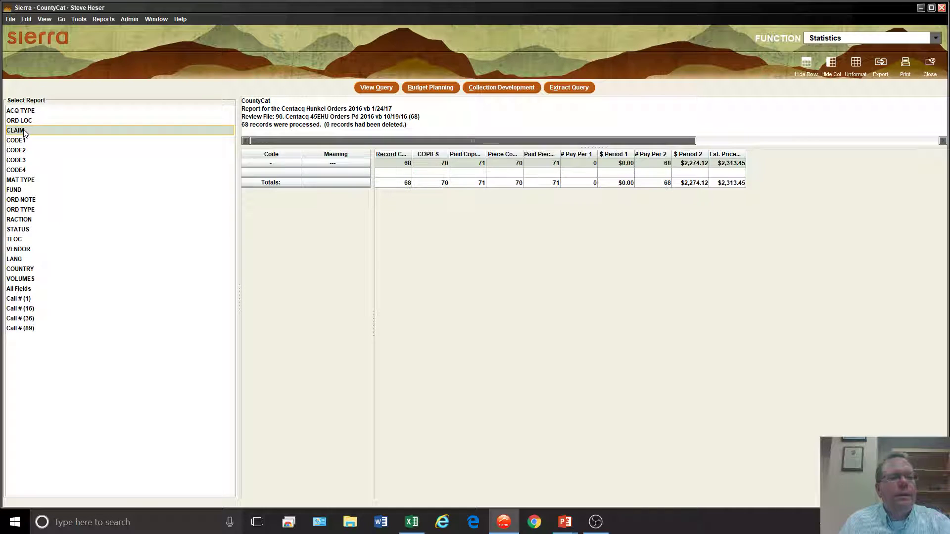
click(24, 140)
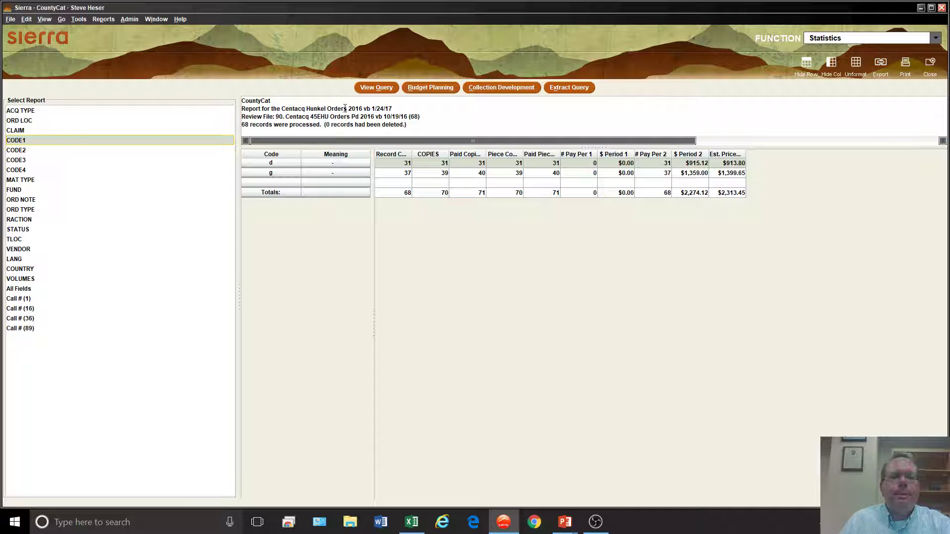
- Open the Budget Planning column definition, review its Input Field options, and cancel without adding a column
click(441, 90)
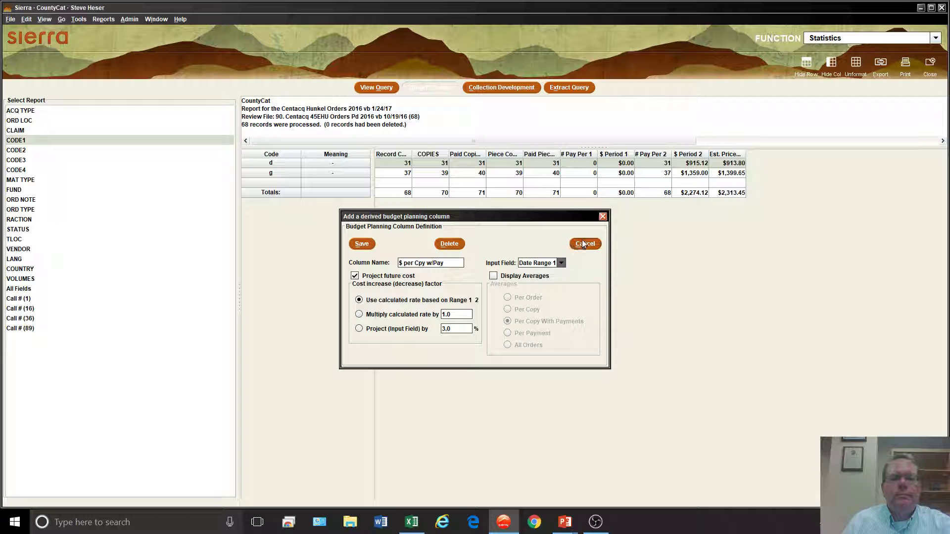
click(551, 264)
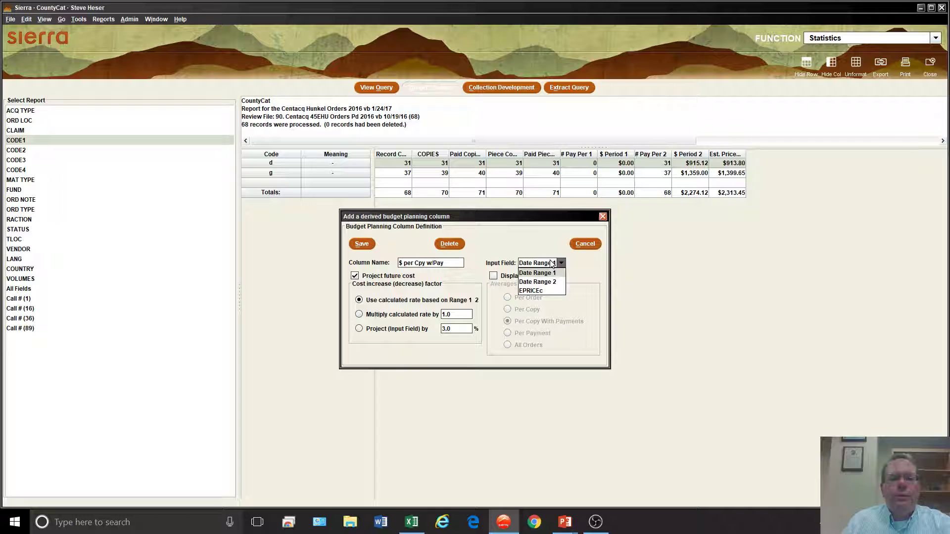
click(551, 264)
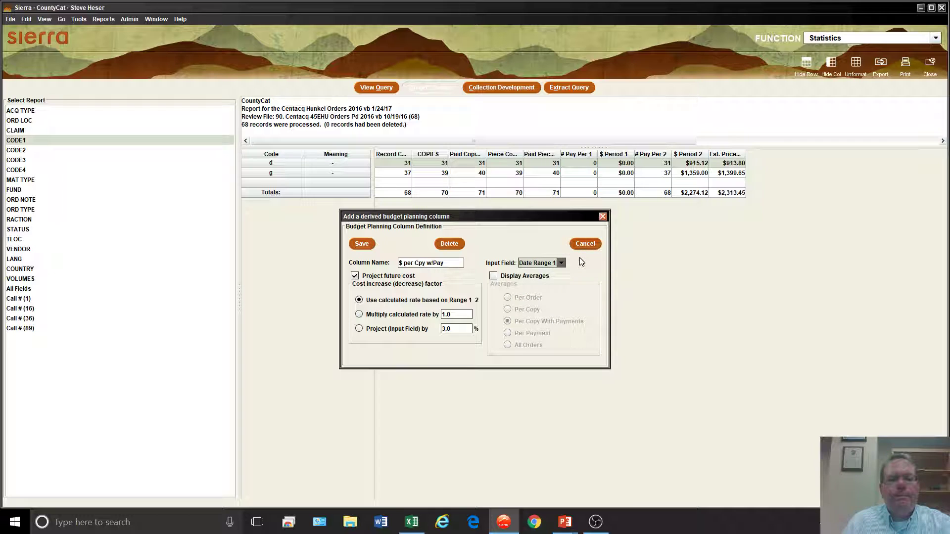
click(589, 244)
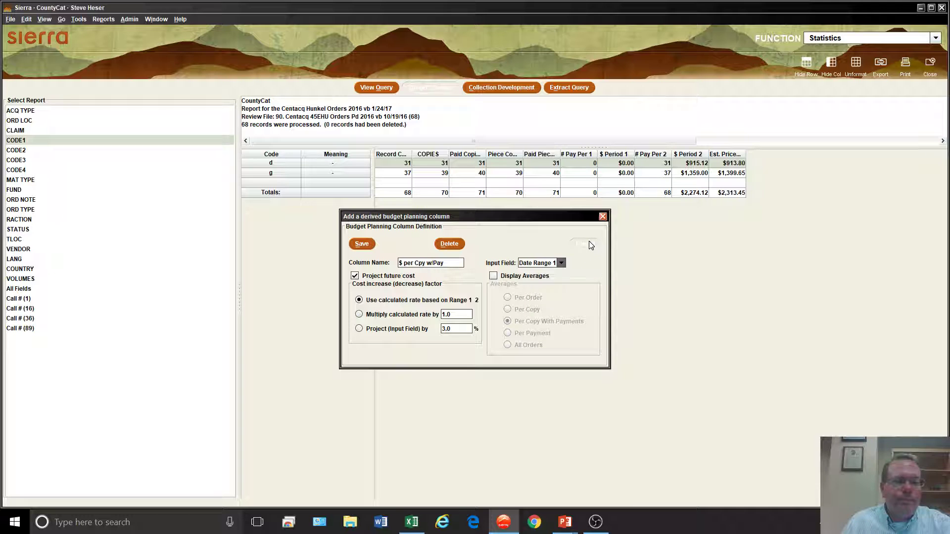
- Review the Collection Development report definition and its averages options, cancel it, and close the statistics report
click(512, 88)
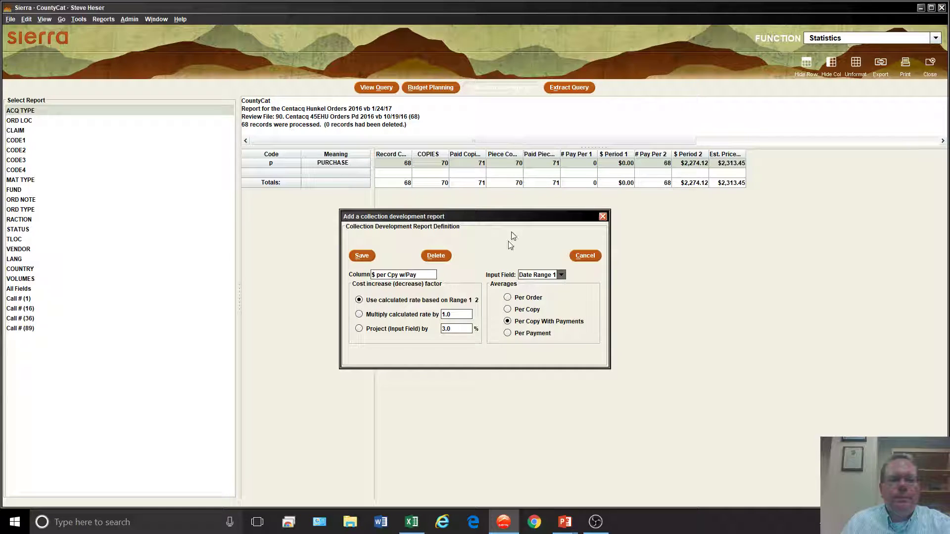
click(508, 298)
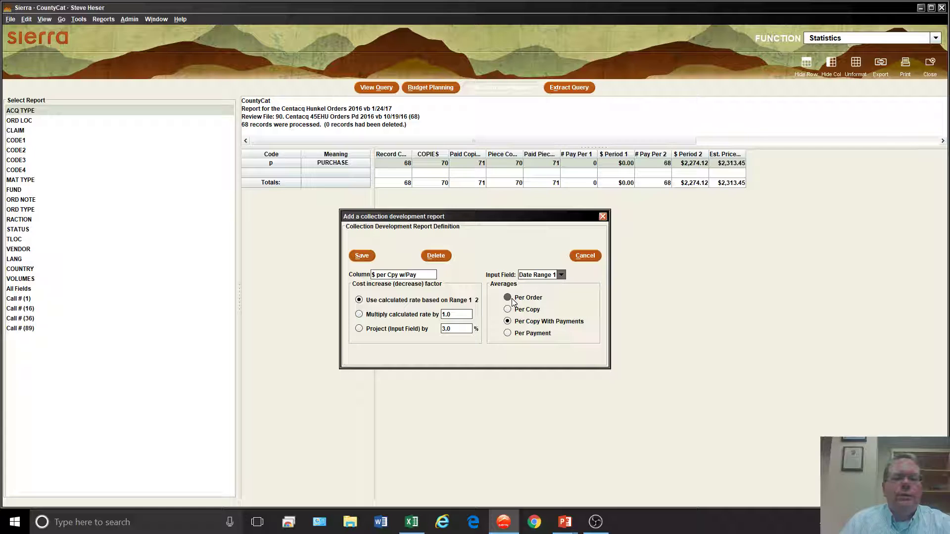
click(584, 255)
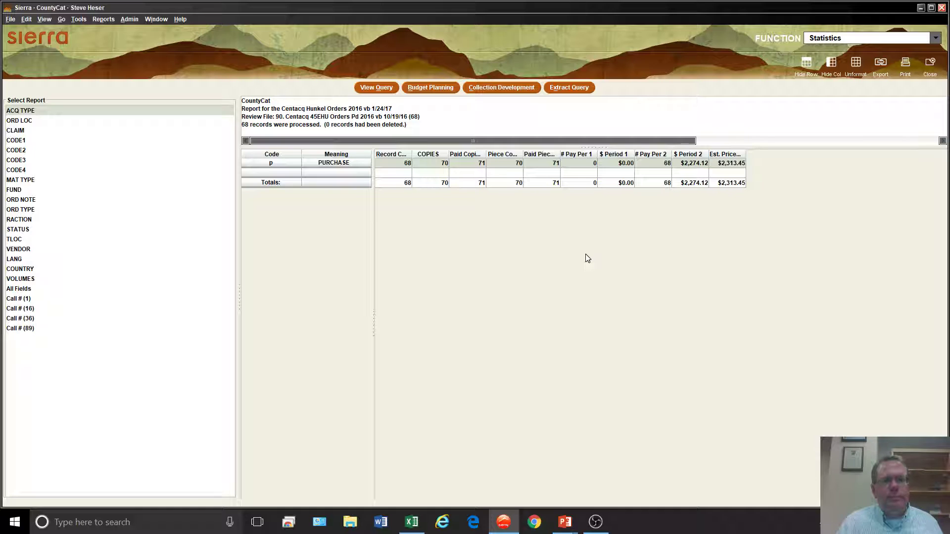
click(939, 65)
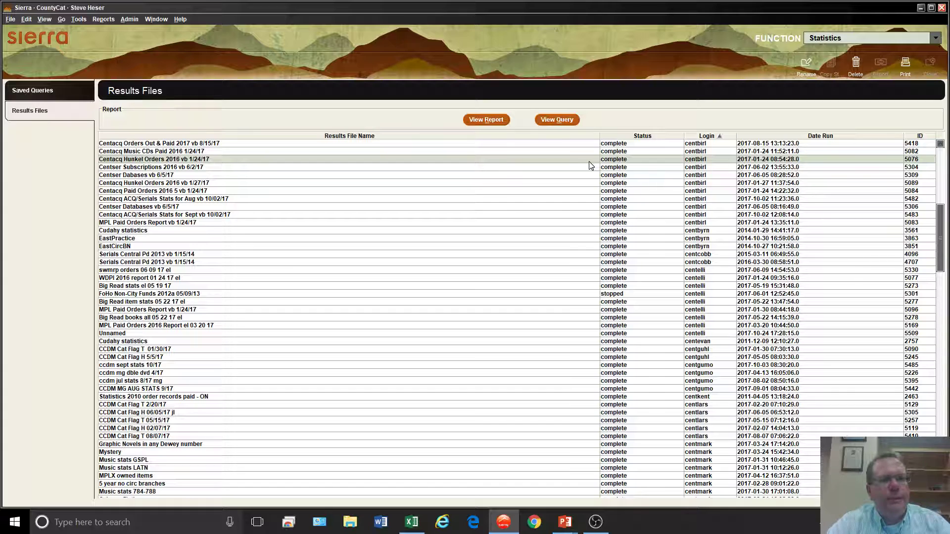
click(543, 524)
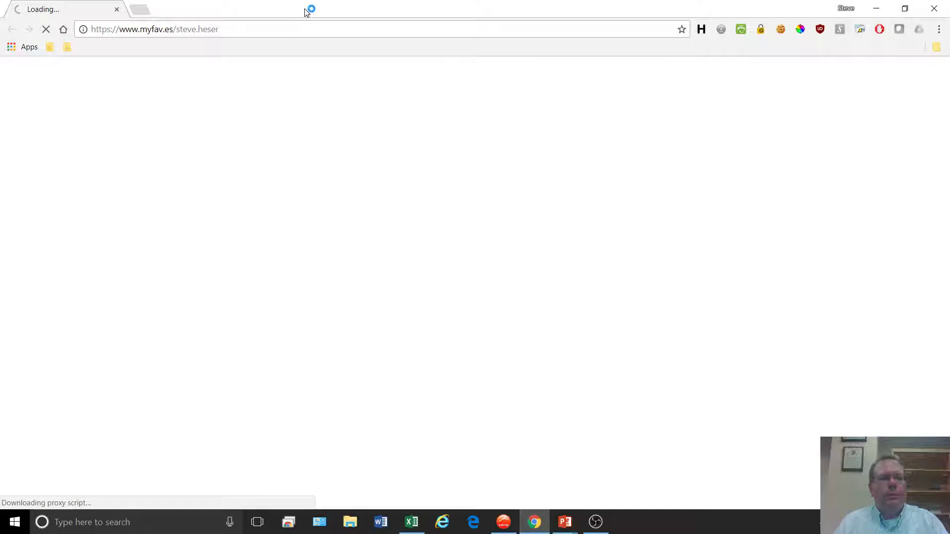
click(285, 32)
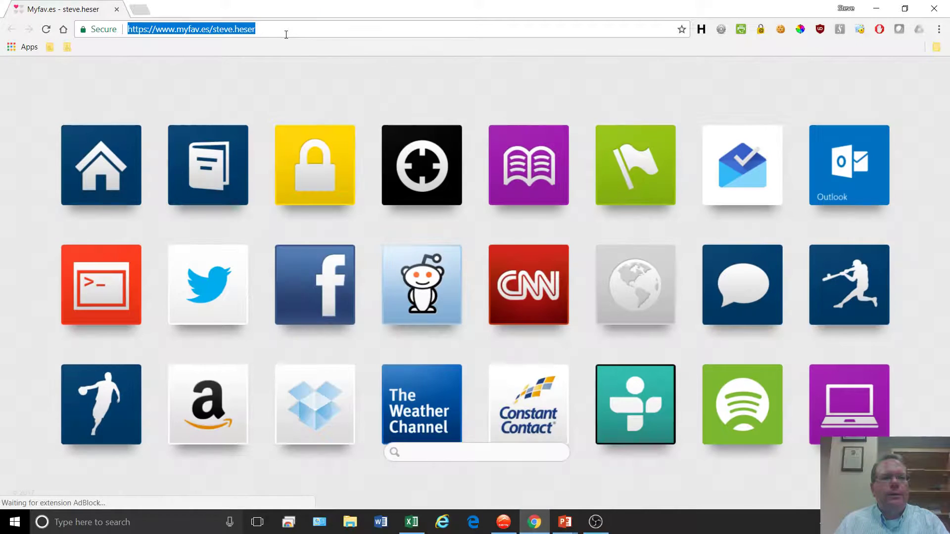
text(www.mcfls.org/createlists)
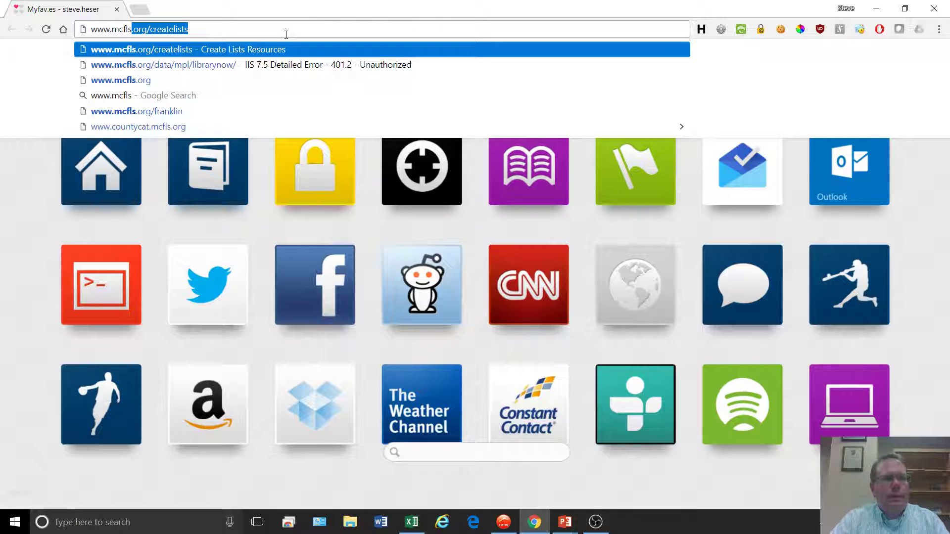
key(End)
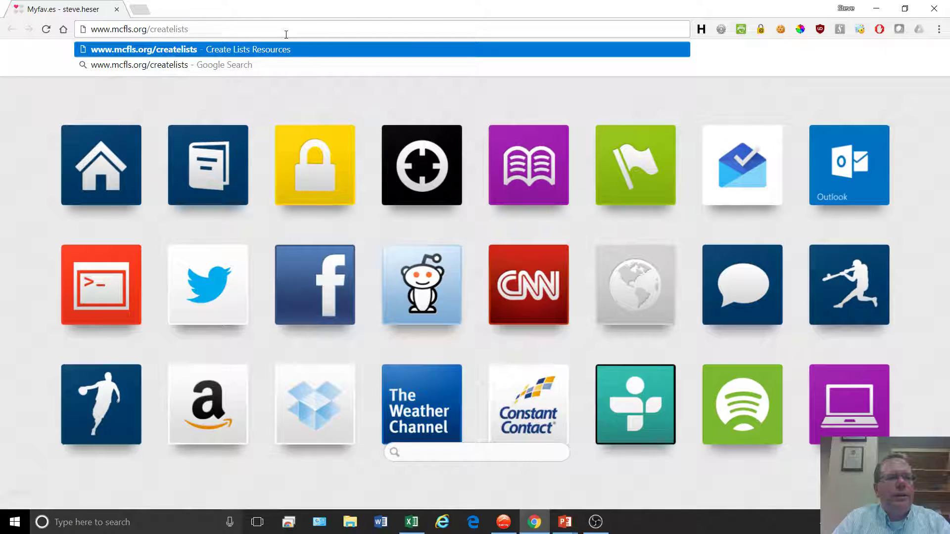
key(Return)
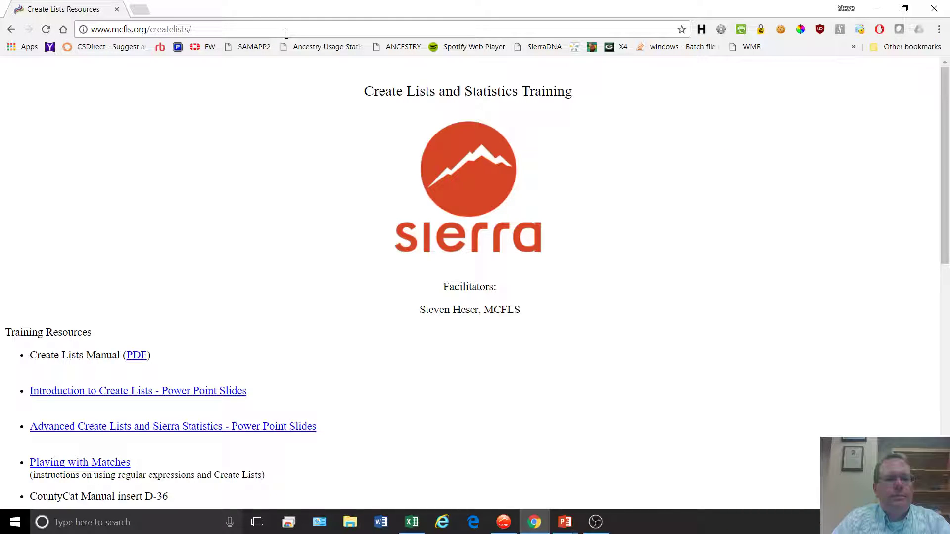
- Open the "Playing with Matches" document and examine its tables of character classes, quantifiers, grouping and position indicators
scroll(254, 142, down, 4)
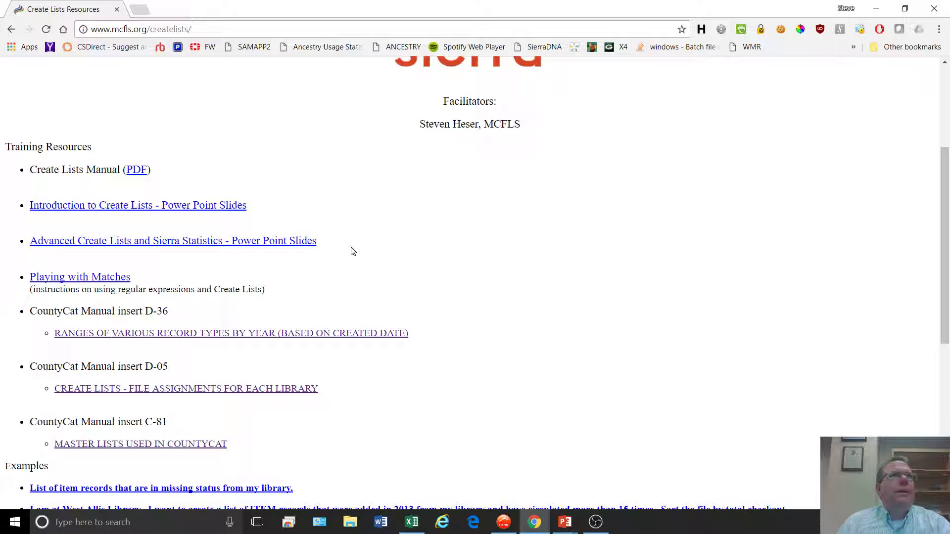
click(78, 278)
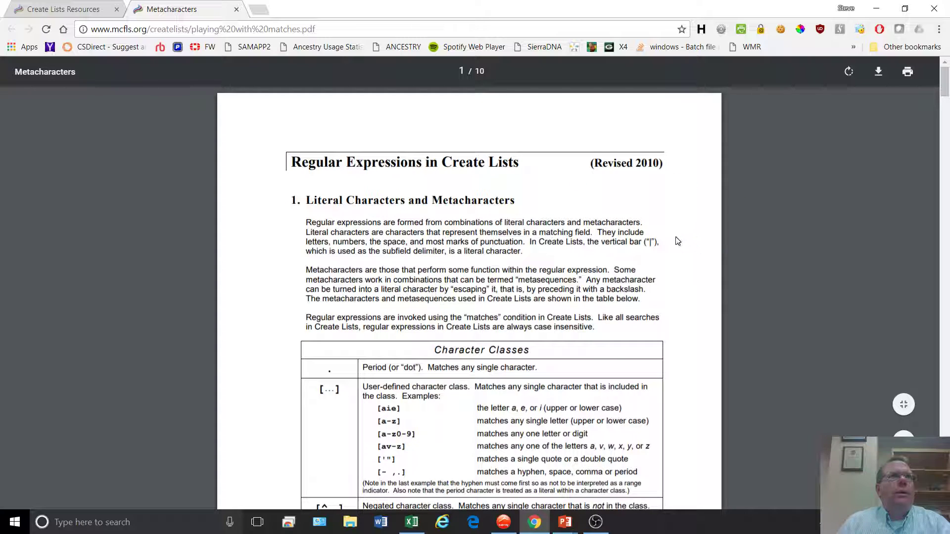
scroll(676, 240, down, 4)
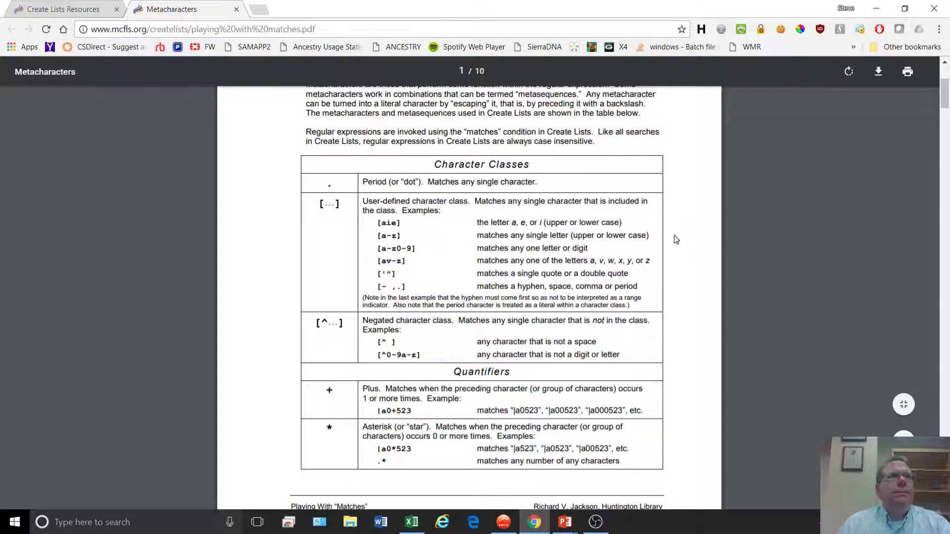
scroll(676, 239, down, 9)
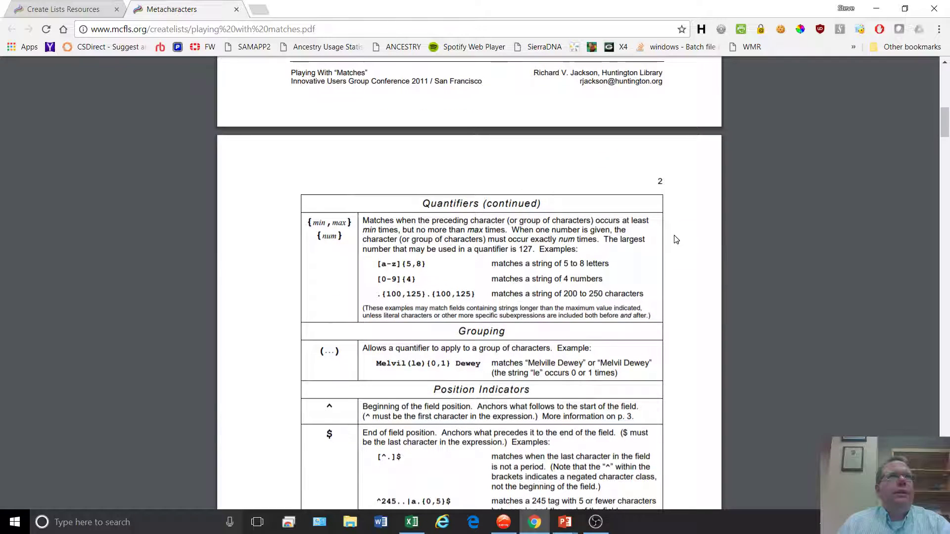
scroll(676, 239, down, 3)
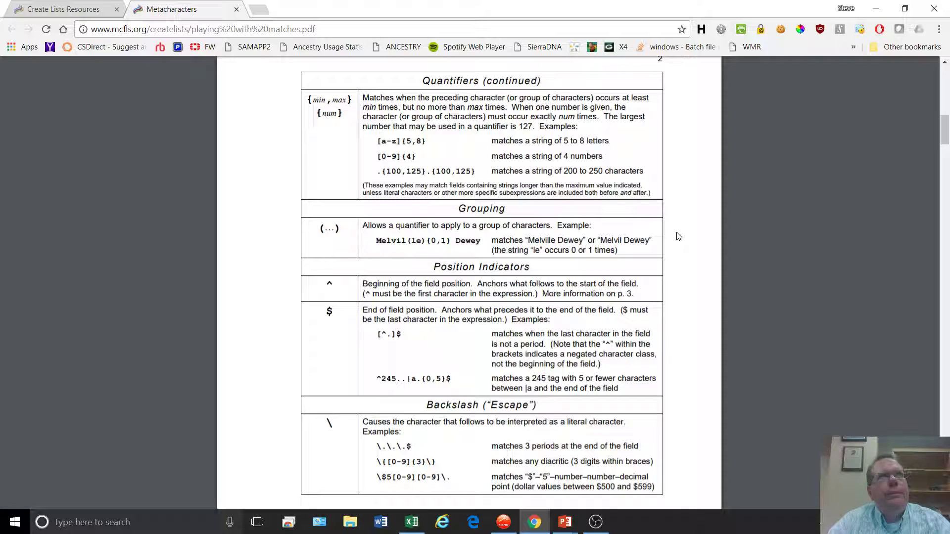
scroll(685, 244, down, 10)
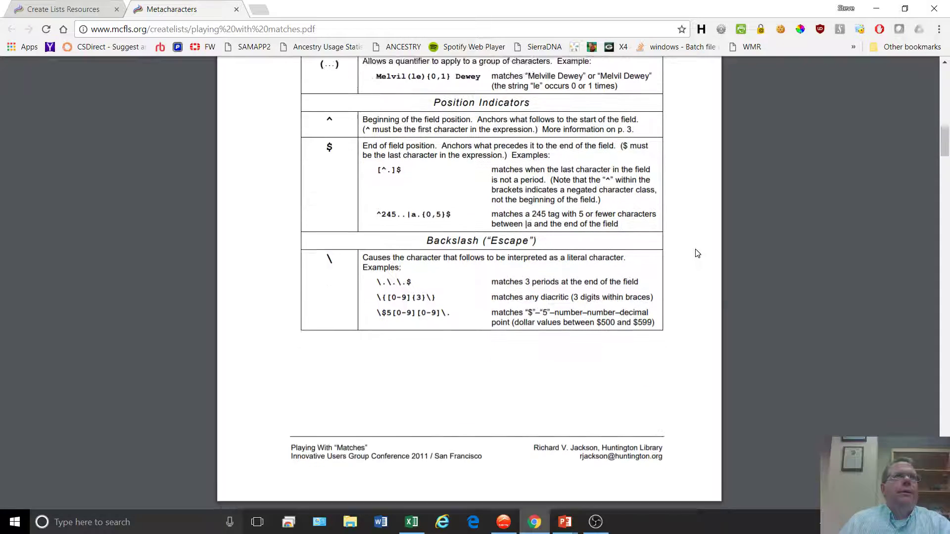
- Examine the document's MARC variable field storage section and regular expression examples, and close the document
scroll(692, 256, down, 4)
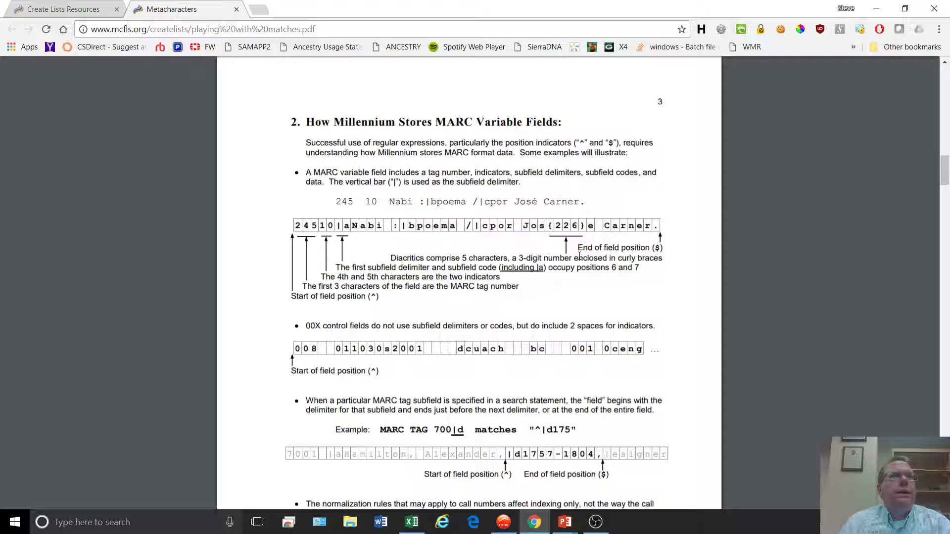
scroll(573, 265, down, 1)
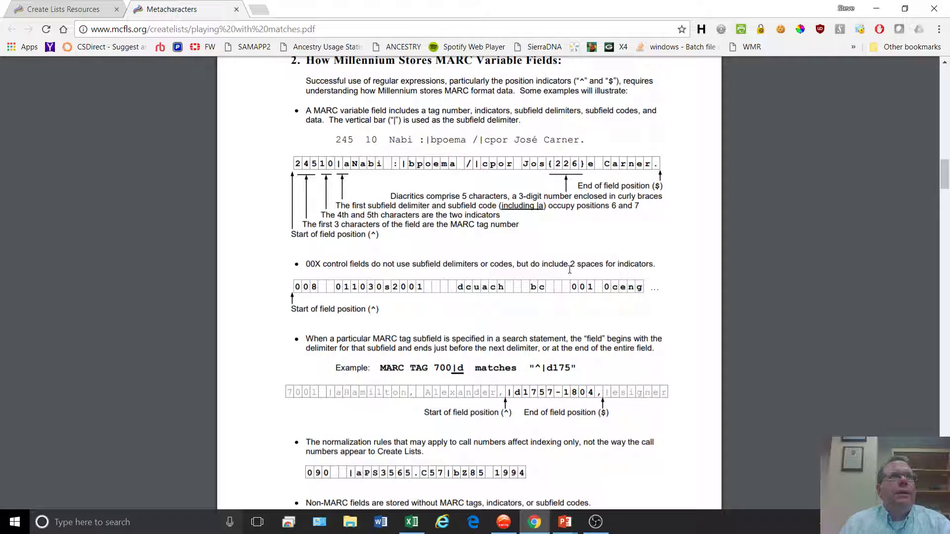
scroll(569, 271, down, 1)
scroll(563, 277, down, 6)
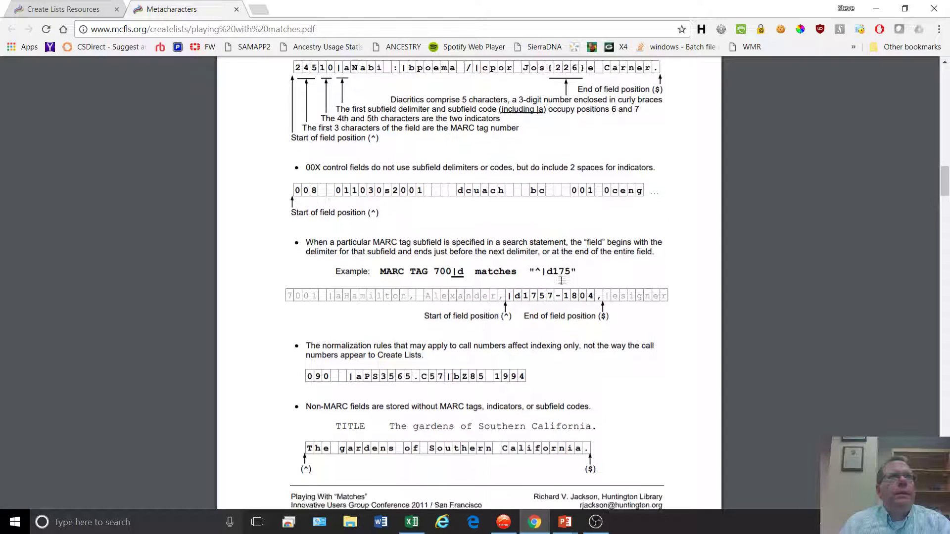
scroll(555, 290, down, 2)
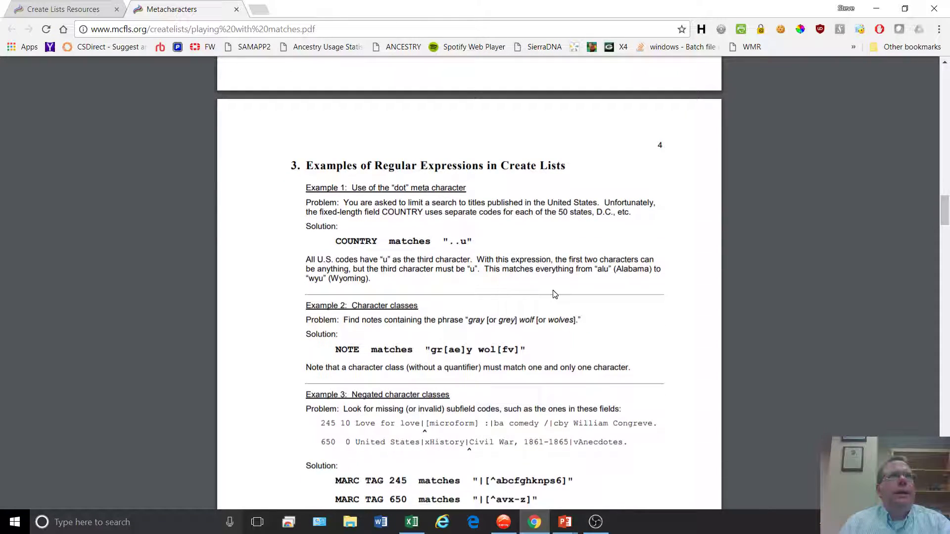
scroll(555, 294, down, 6)
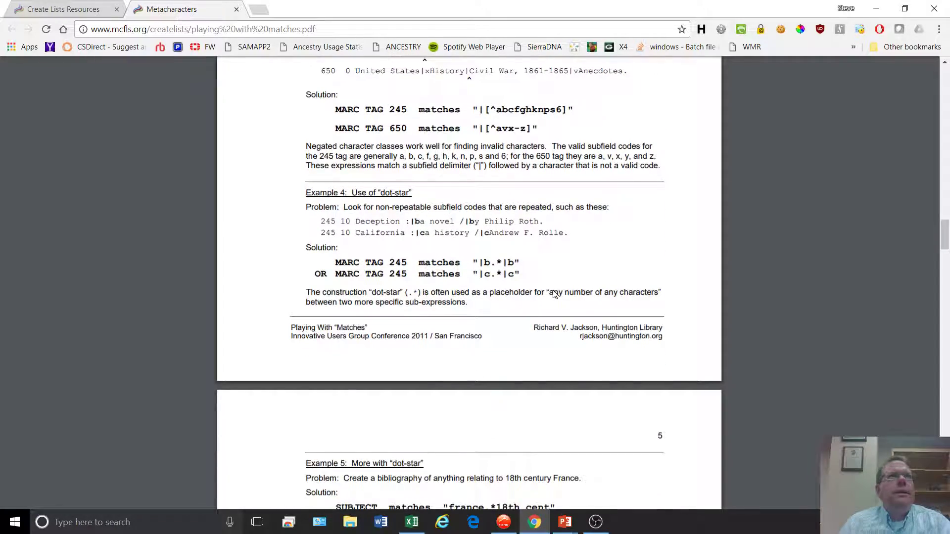
scroll(554, 294, down, 6)
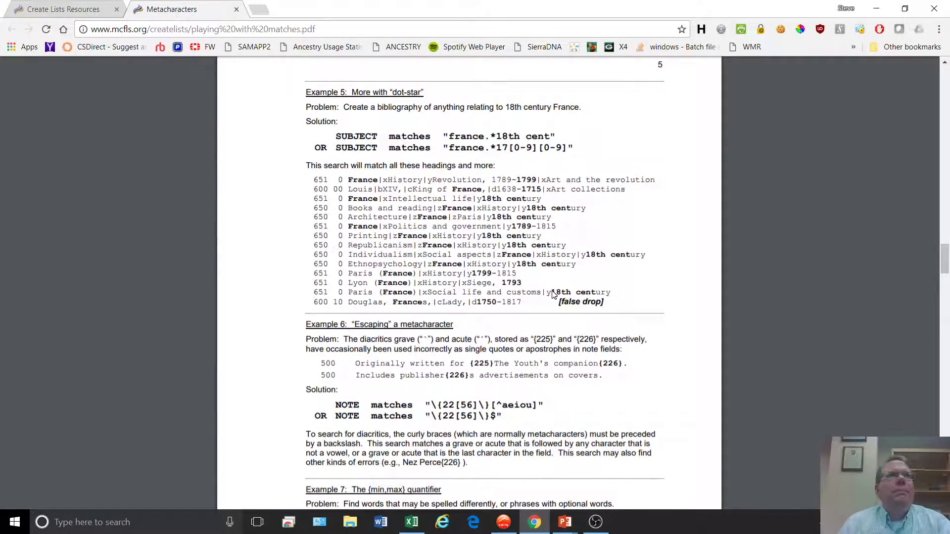
scroll(554, 293, up, 7)
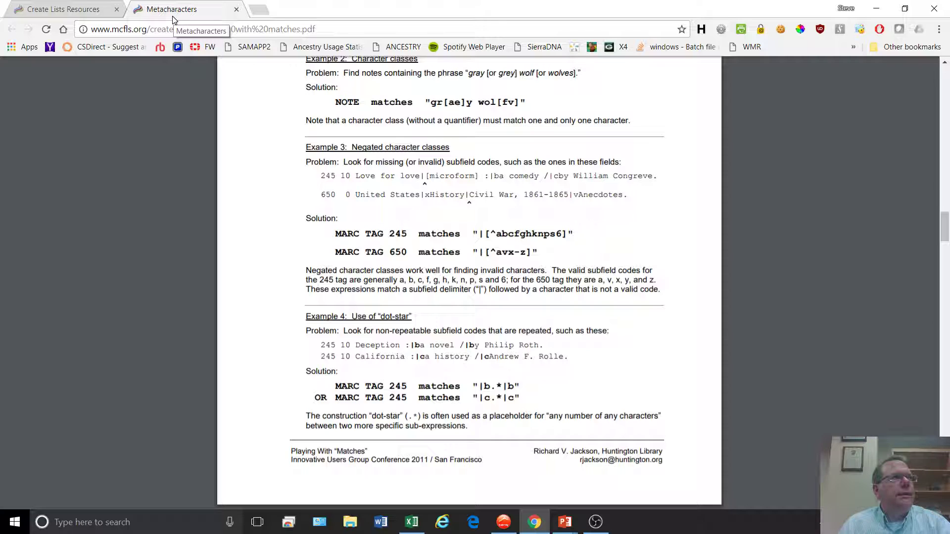
click(237, 9)
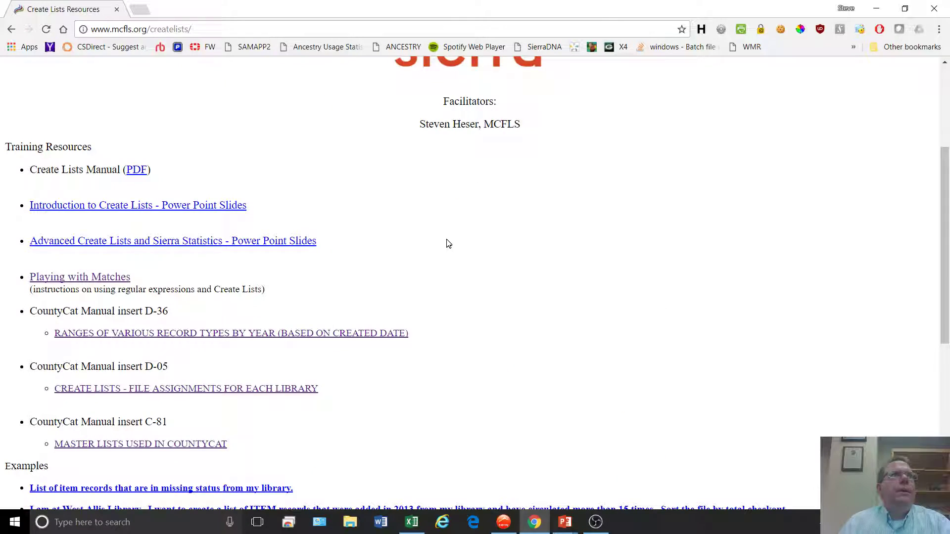
- Look through the Examples and Other Resources sections of the Create Lists page and return to the Training Resources
scroll(445, 241, down, 3)
scroll(443, 249, down, 4)
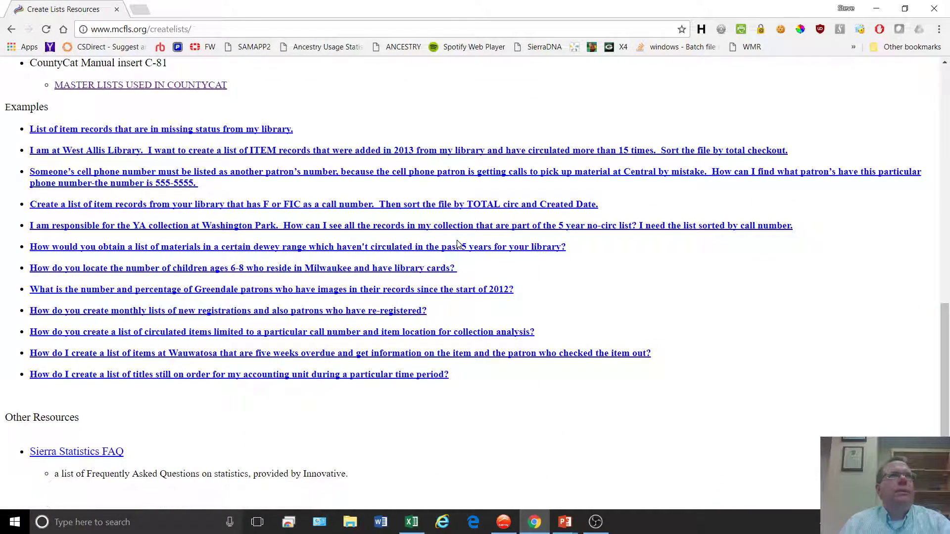
scroll(455, 244, up, 7)
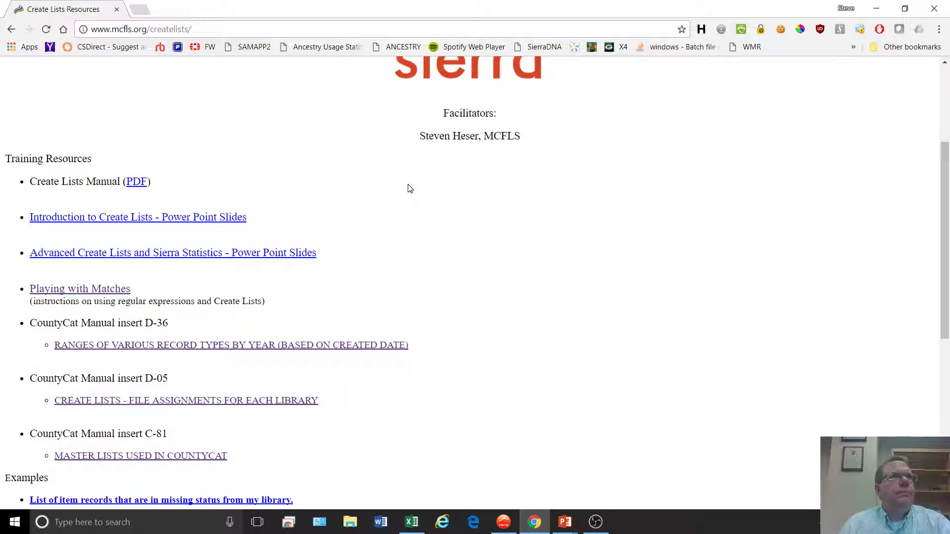
scroll(409, 191, up, 3)
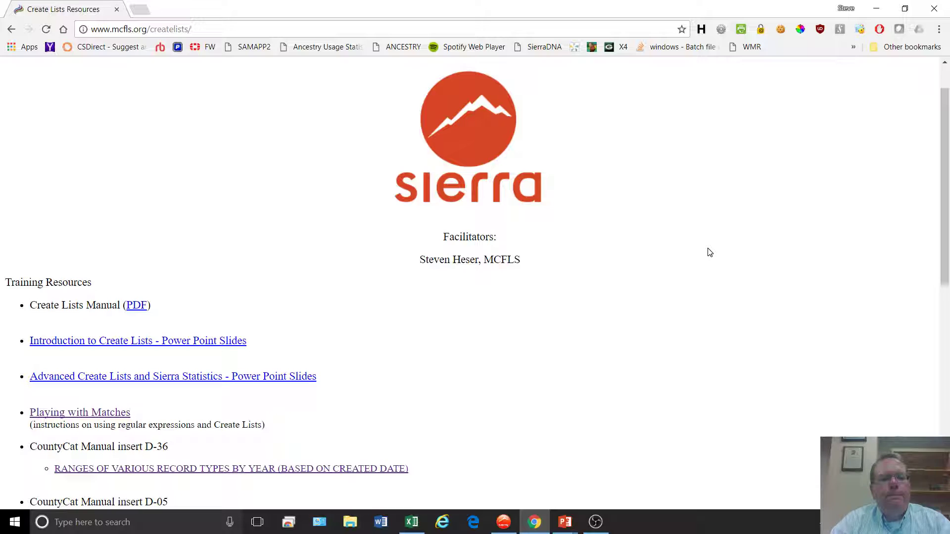
click(140, 9)
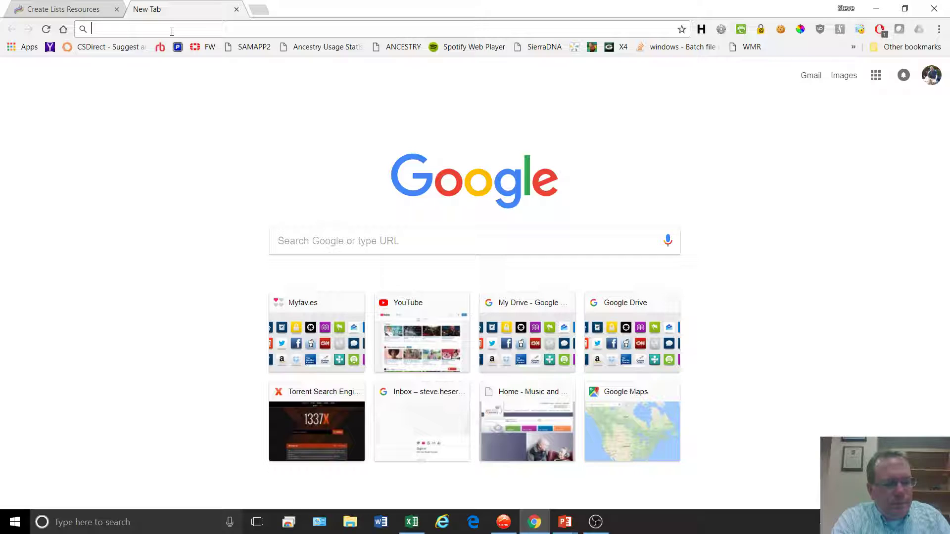
key(XF86AudioMute)
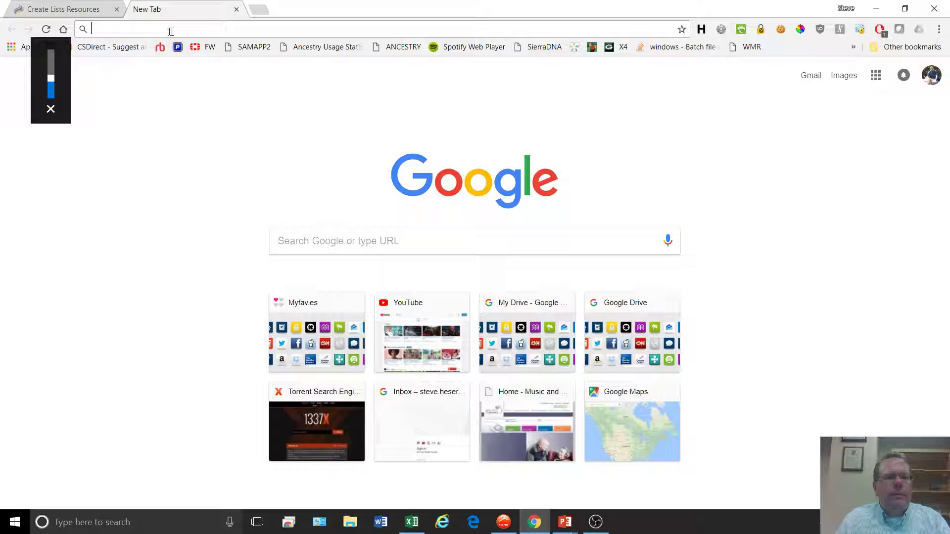
text(ww)
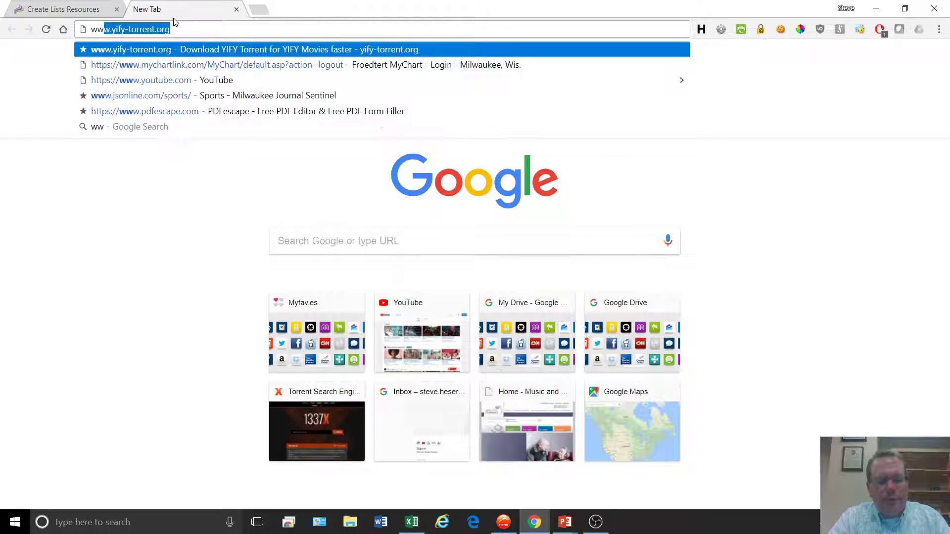
text(w.m)
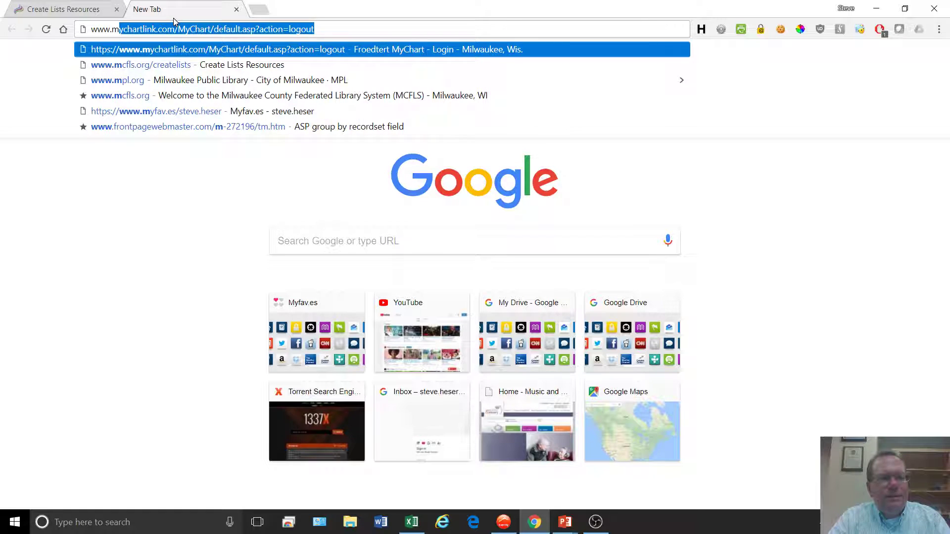
key(BackSpace)
key(BackSpace)
text(youtube.com)
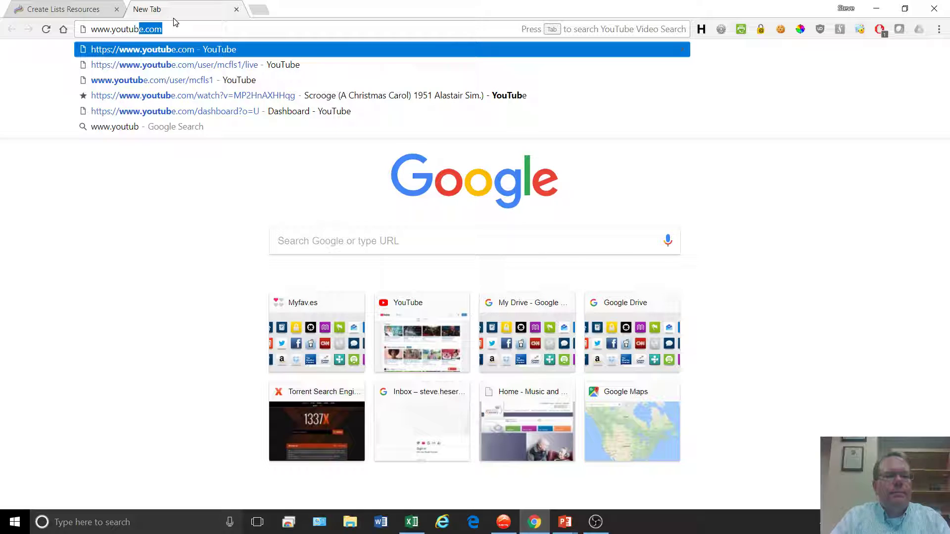
key(Down)
key(Return)
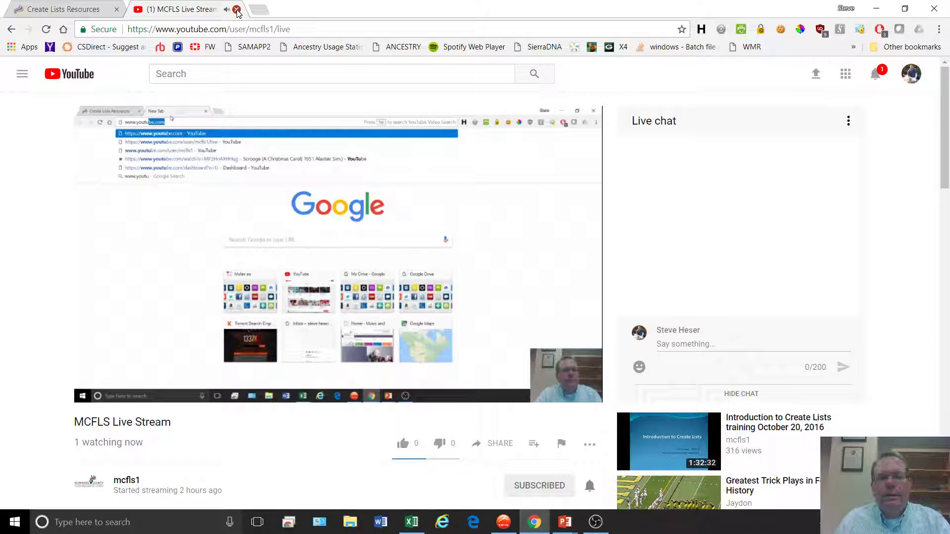
click(237, 9)
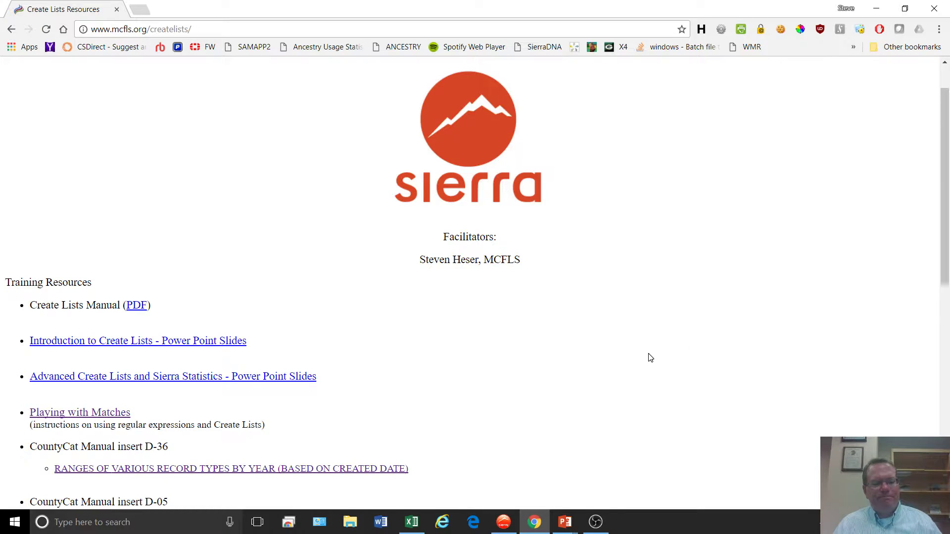
- Switch to OBS and stop the live stream
click(596, 522)
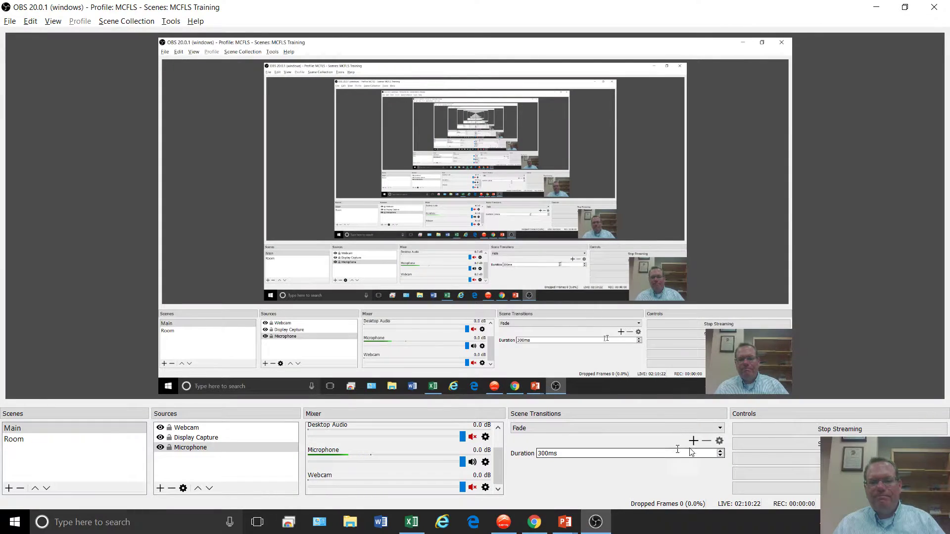
click(836, 430)
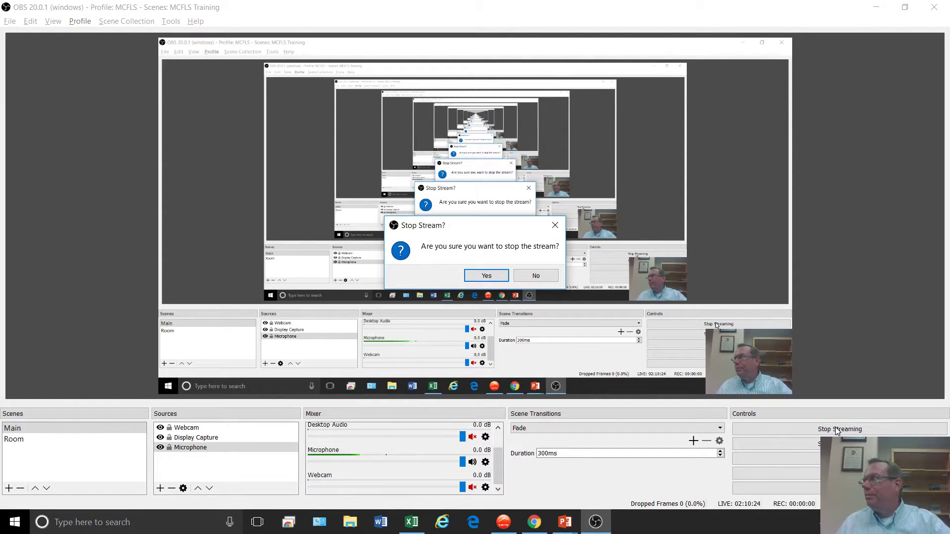